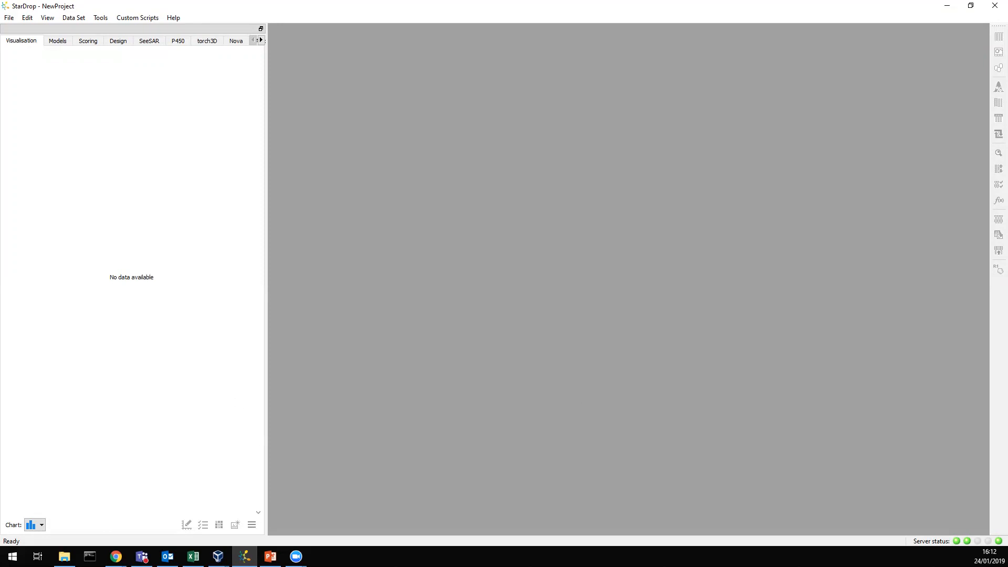
- Look through the available models, the scoring and molecule design areas, and the program's commands and help options
key("alt+Tab")
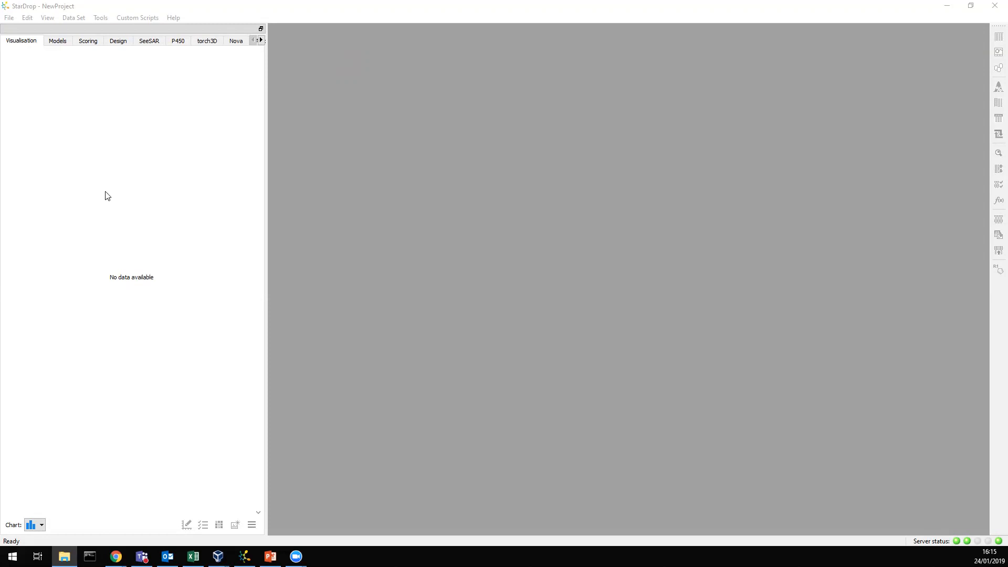
left_click(59, 46)
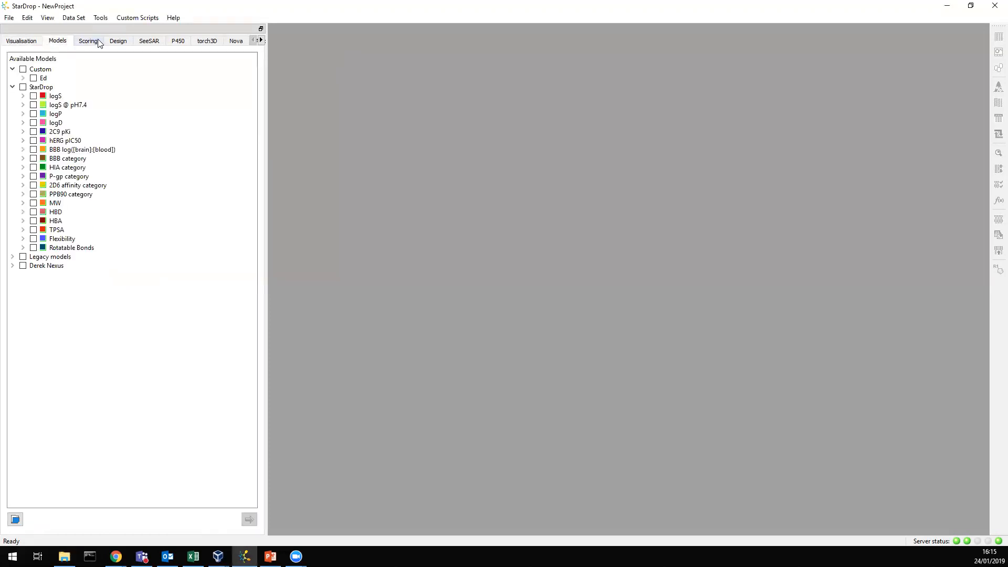
left_click(96, 41)
left_click(117, 44)
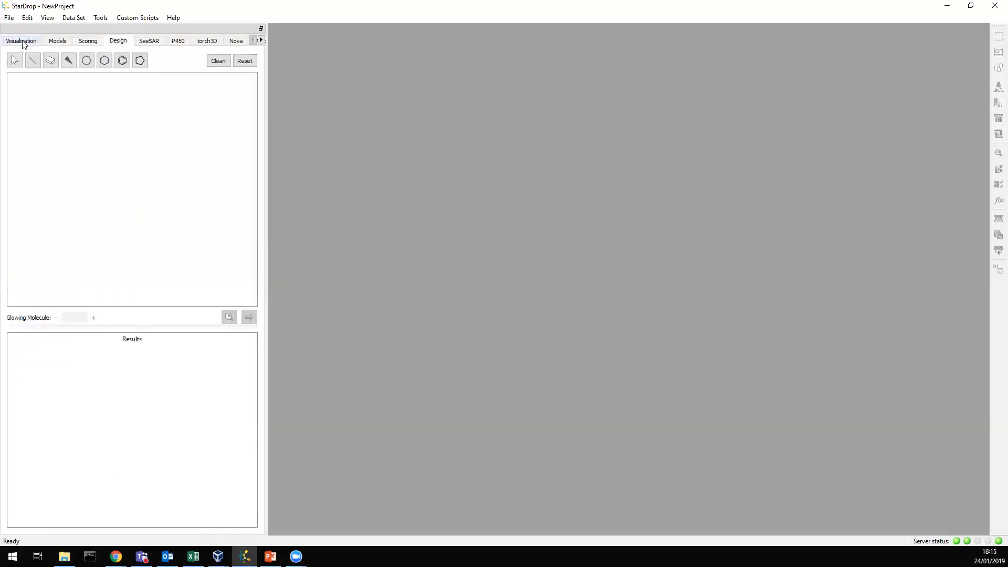
left_click(24, 44)
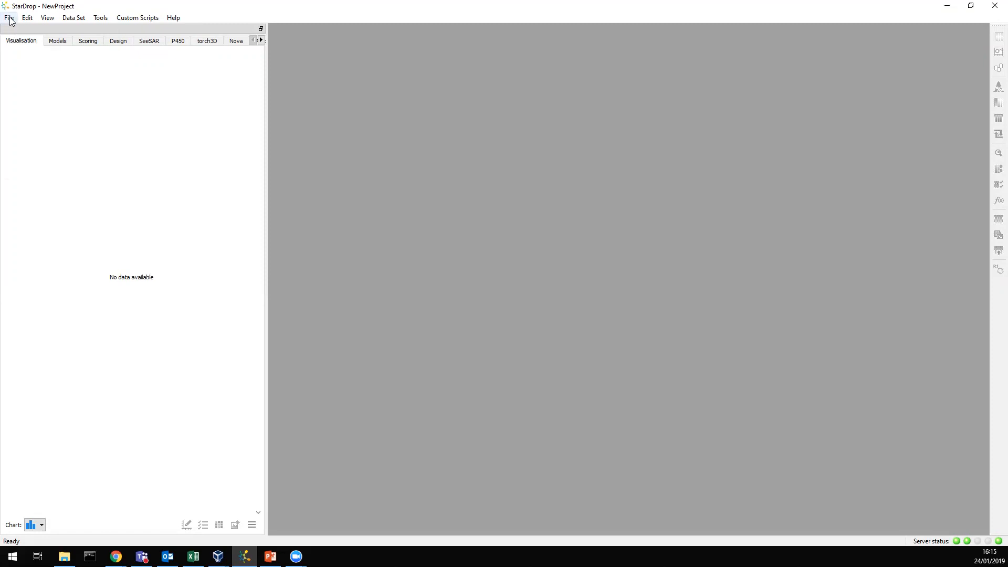
left_click(10, 20)
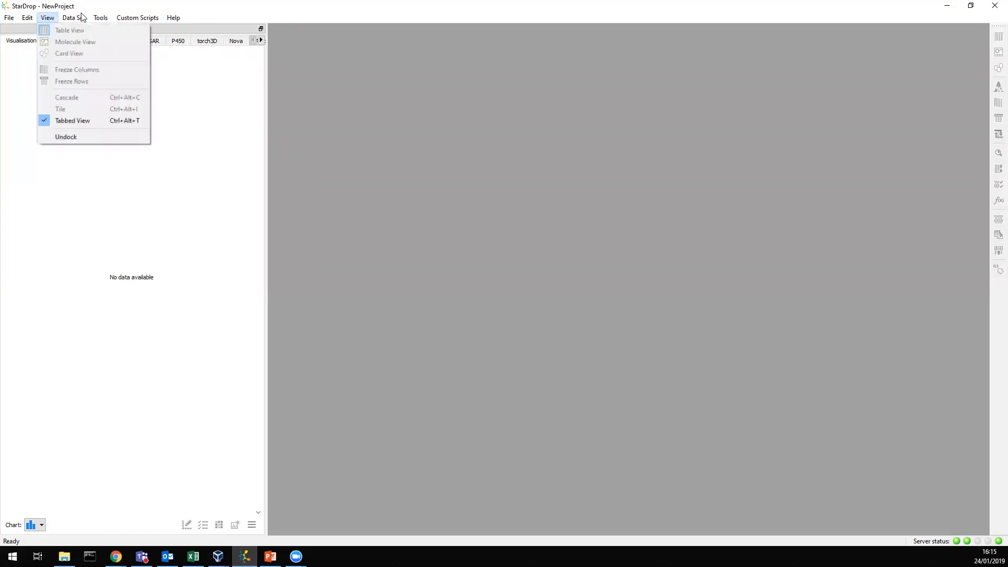
mouse_move(83, 19)
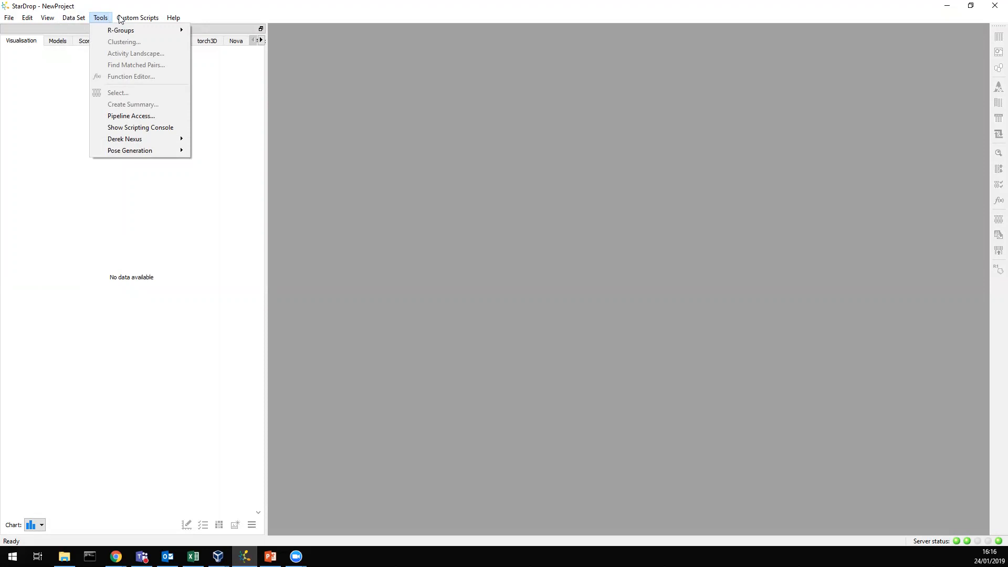
mouse_move(175, 18)
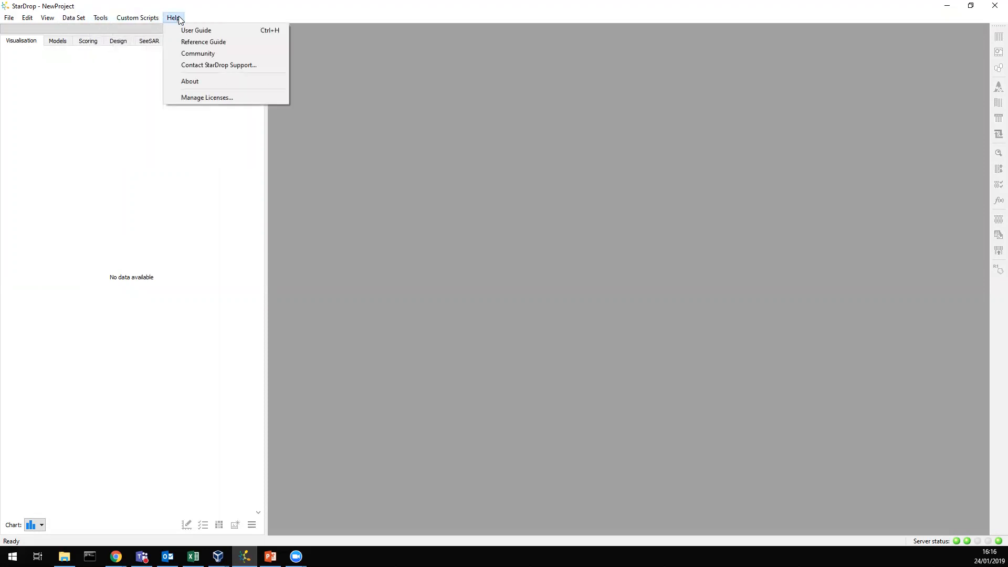
left_click(234, 12)
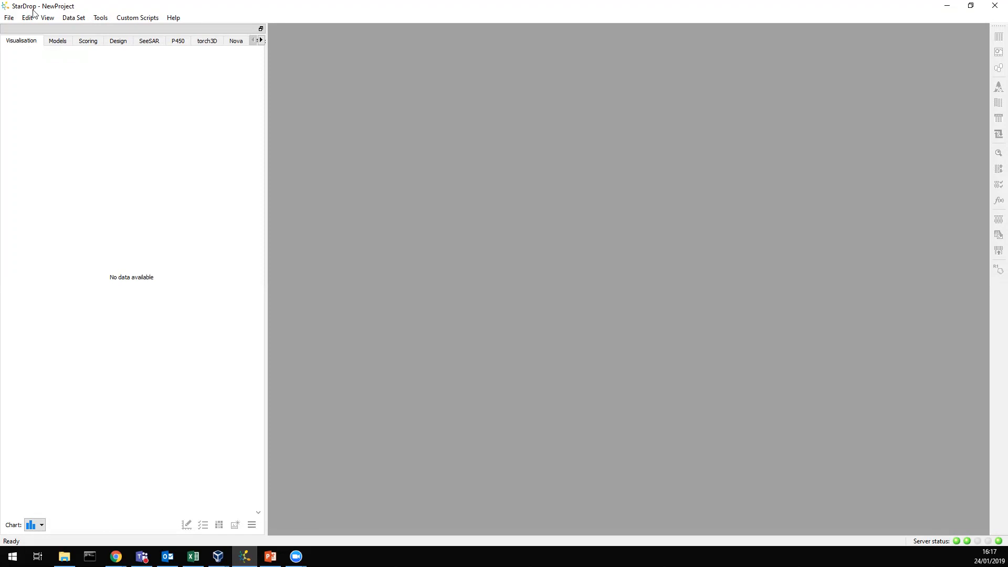
- Open the file 5HT1a library.sdf from the StarDrop Training Files folder
left_click(11, 18)
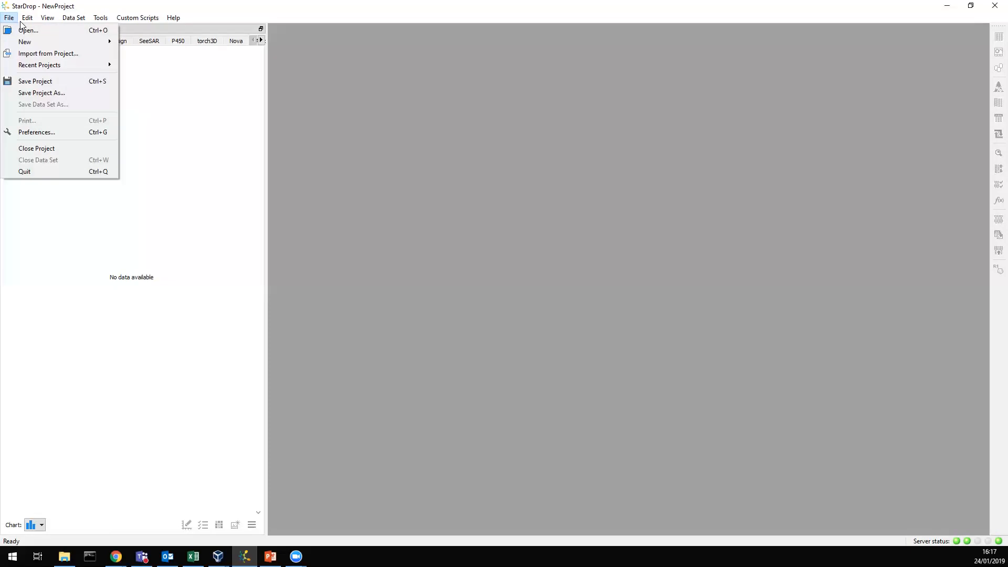
mouse_move(23, 23)
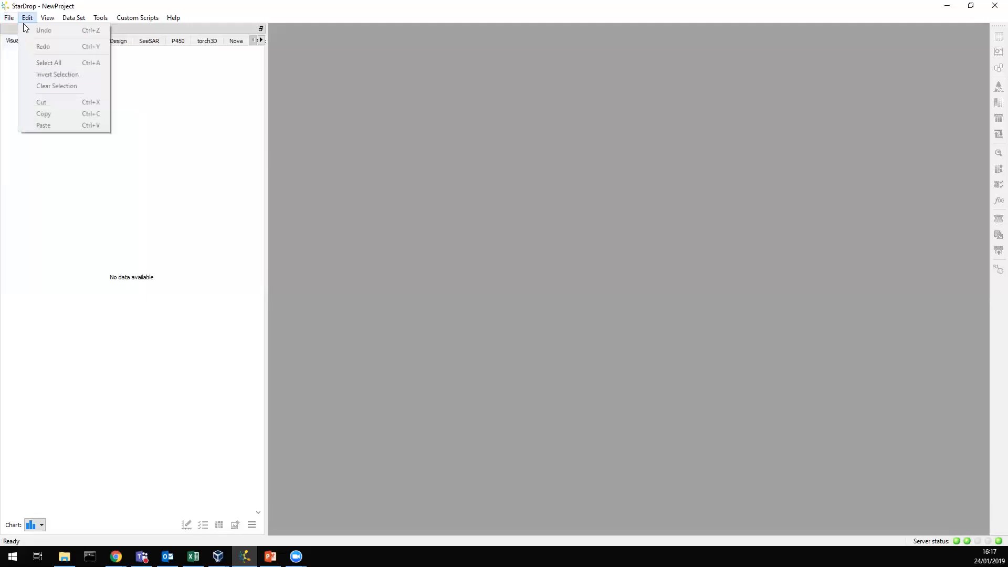
left_click(47, 40)
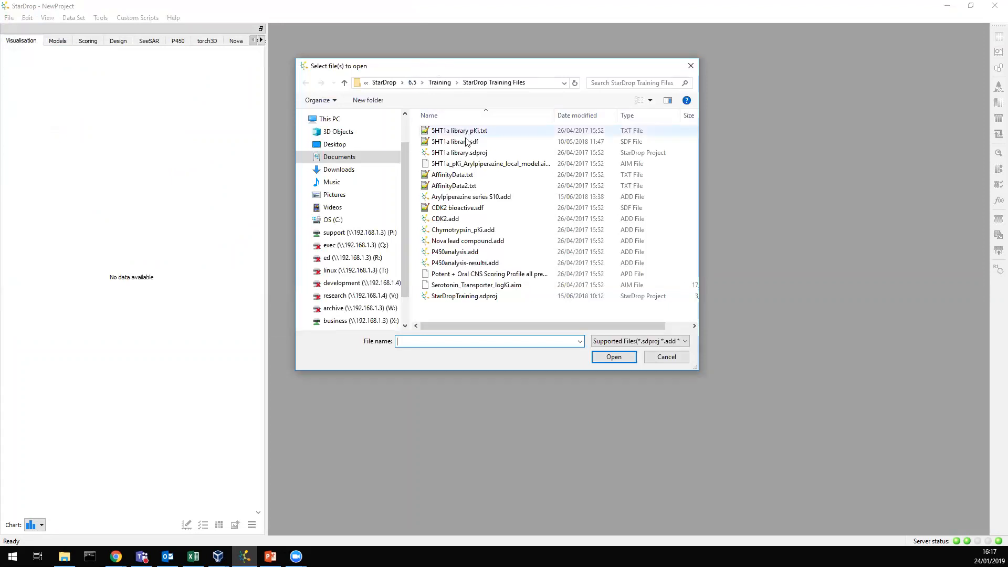
left_click(514, 143)
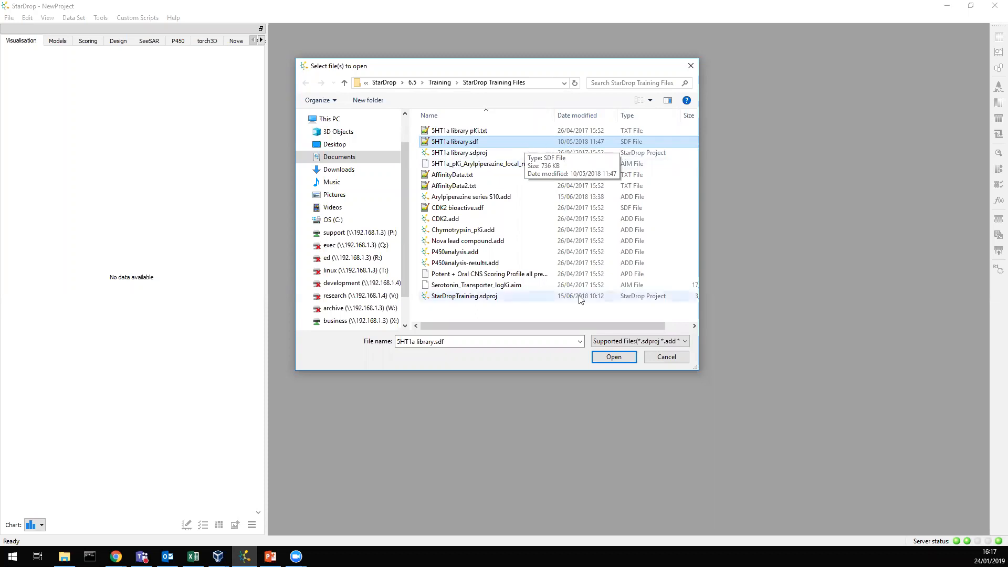
left_click(621, 356)
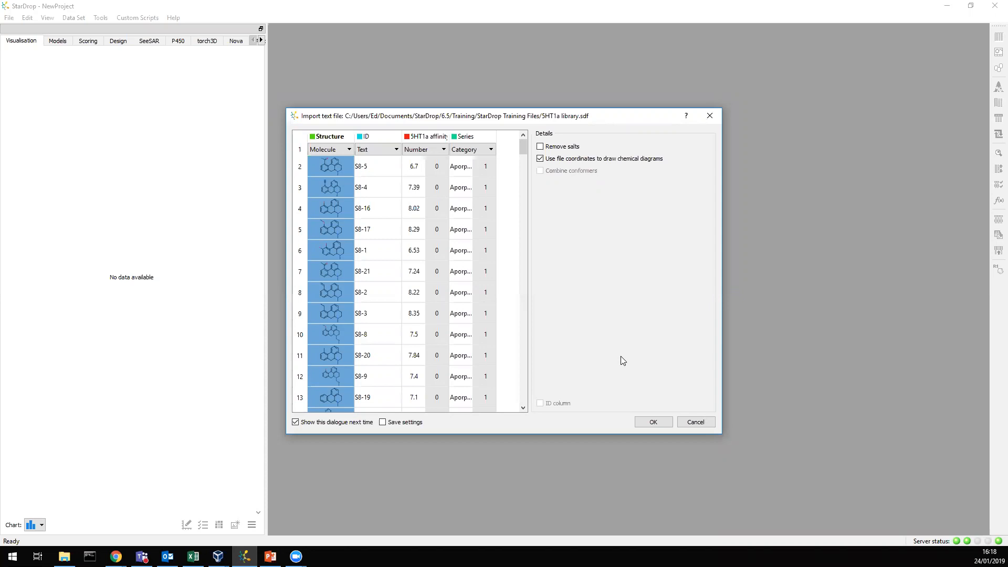
- Review the data types offered for the 5HT1a affinity column, keep it as Number, and import the library
left_click(439, 153)
left_click(442, 151)
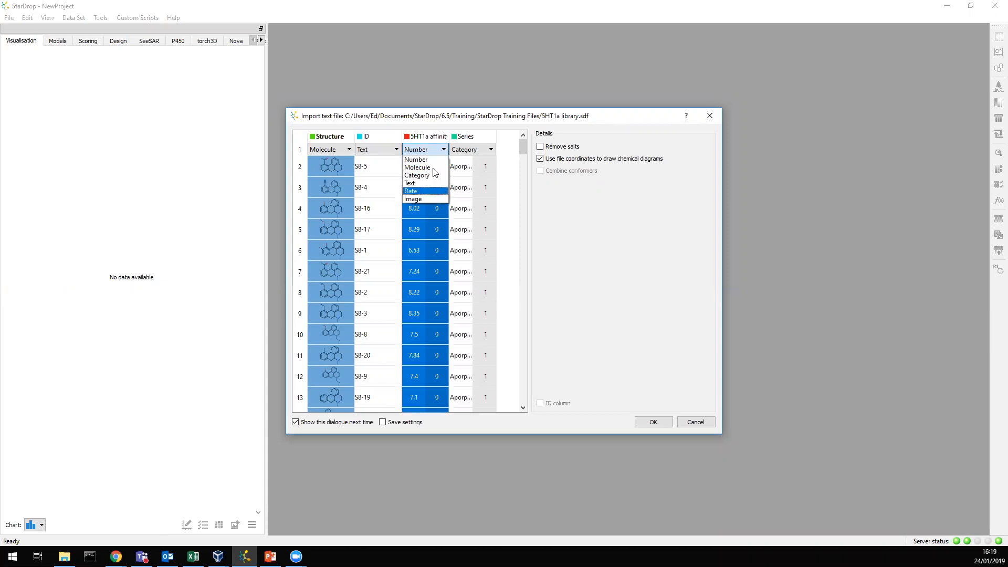
left_click(438, 152)
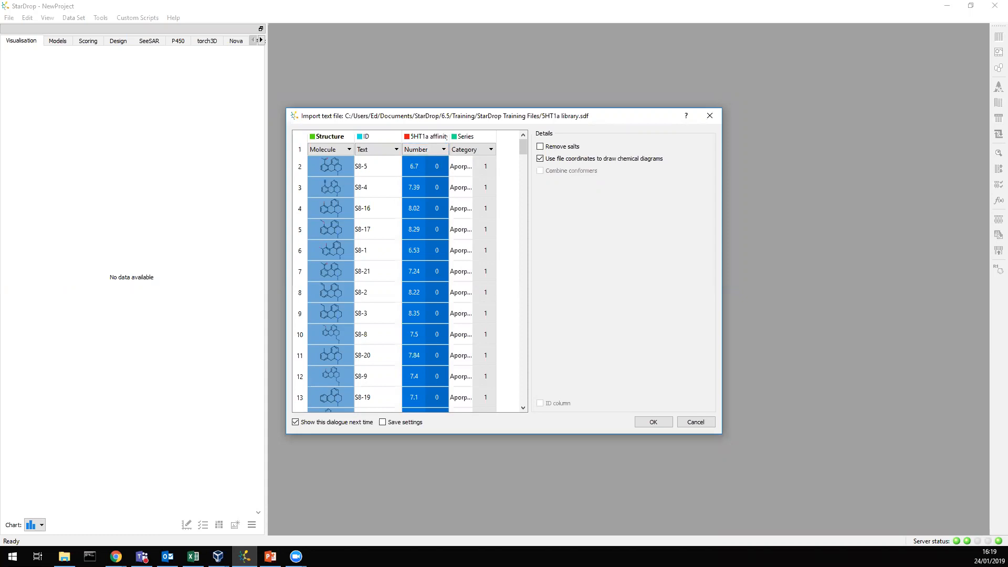
left_click(653, 422)
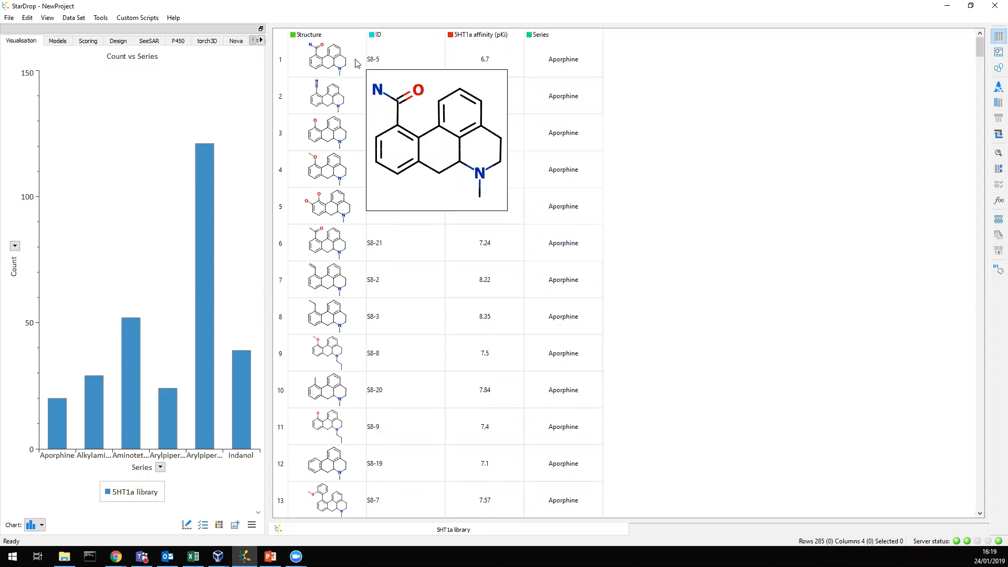
- Change the compound series chart from a histogram to a box plot of 5HT1a affinity (pKi) by Series
mouse_move(340, 54)
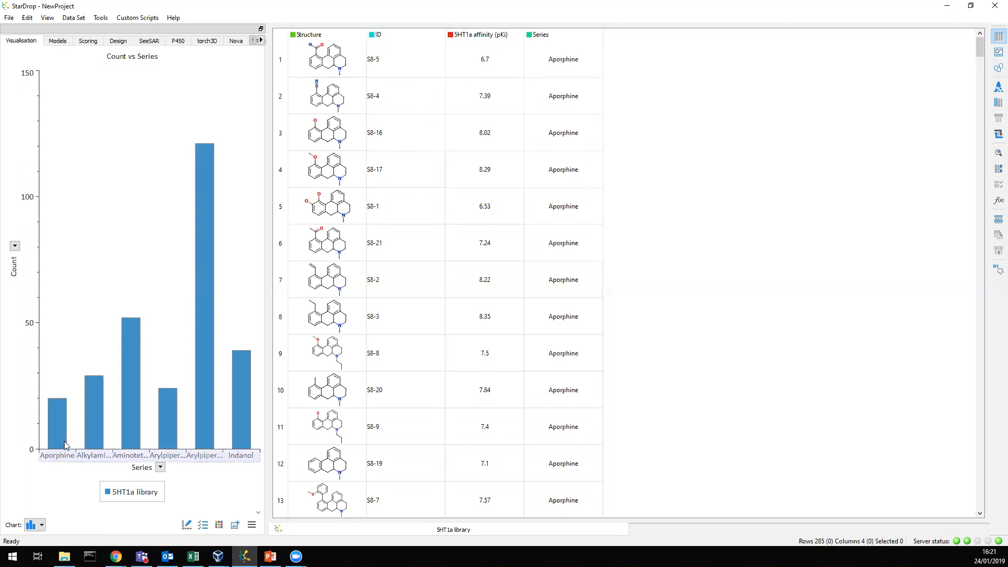
mouse_move(63, 432)
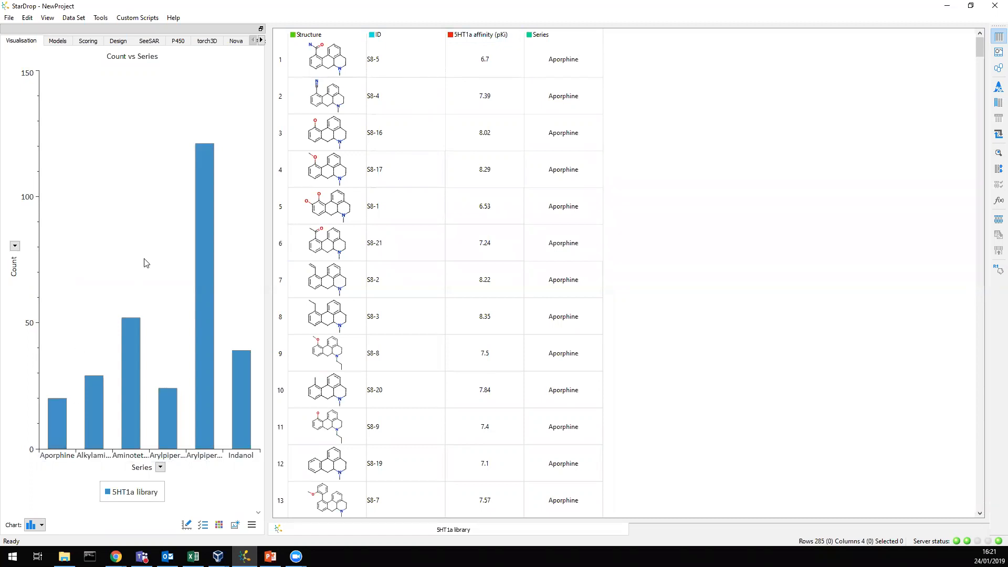
left_click(41, 525)
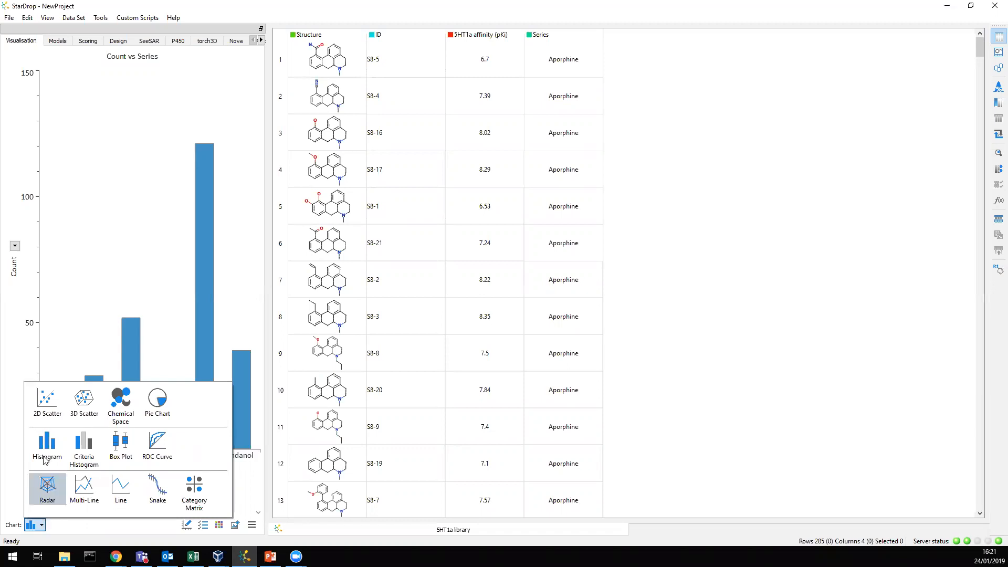
left_click(138, 459)
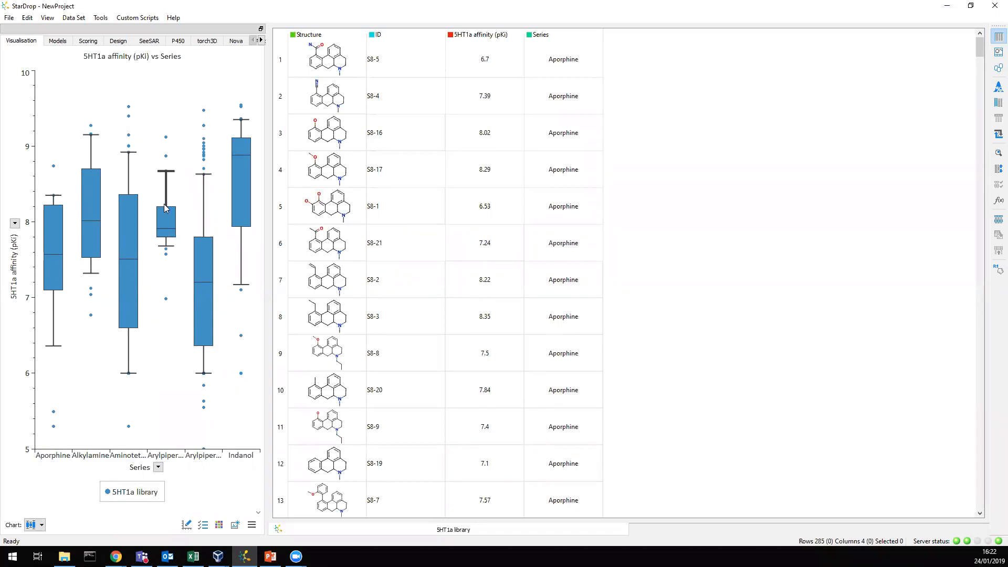
- Detach the box plot into a new dashboard, place it clear of the data table and make its window smaller
left_click(237, 527)
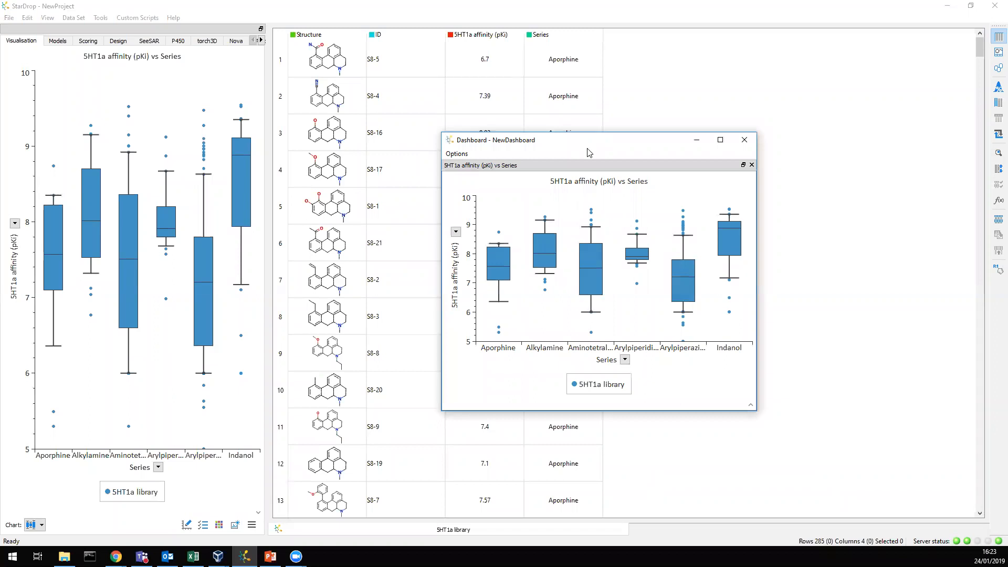
left_click_drag(589, 151, 784, 227)
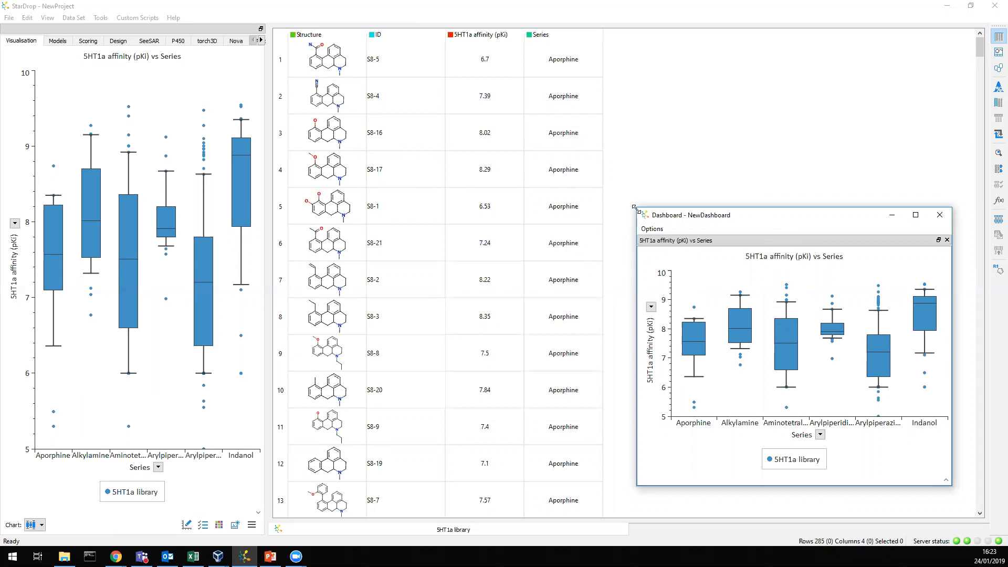
left_click_drag(634, 208, 693, 219)
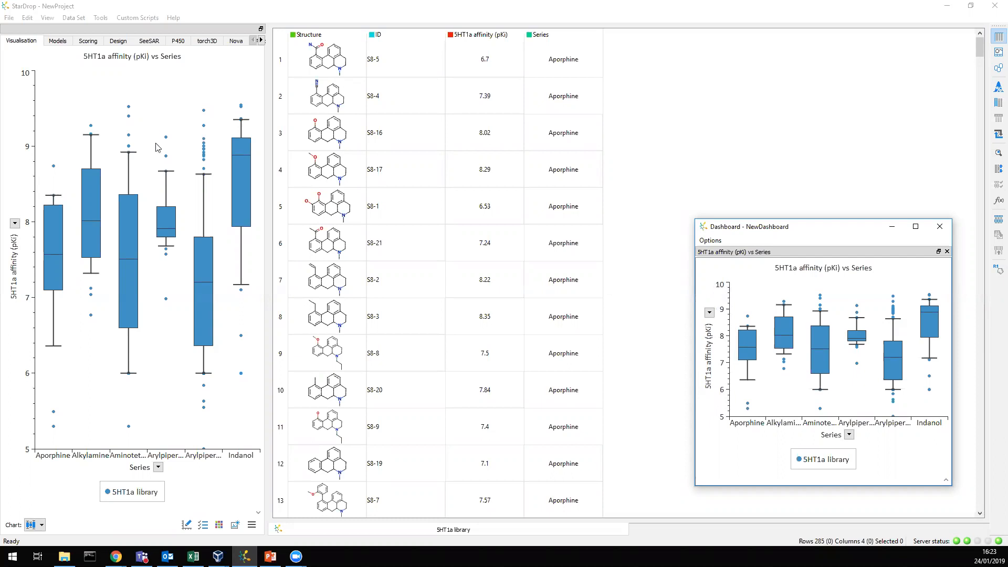
- Plot the distribution of the 5HT1a affinity (pKi) column, and briefly show the dashboard chart's controls before hiding them
left_click(501, 42)
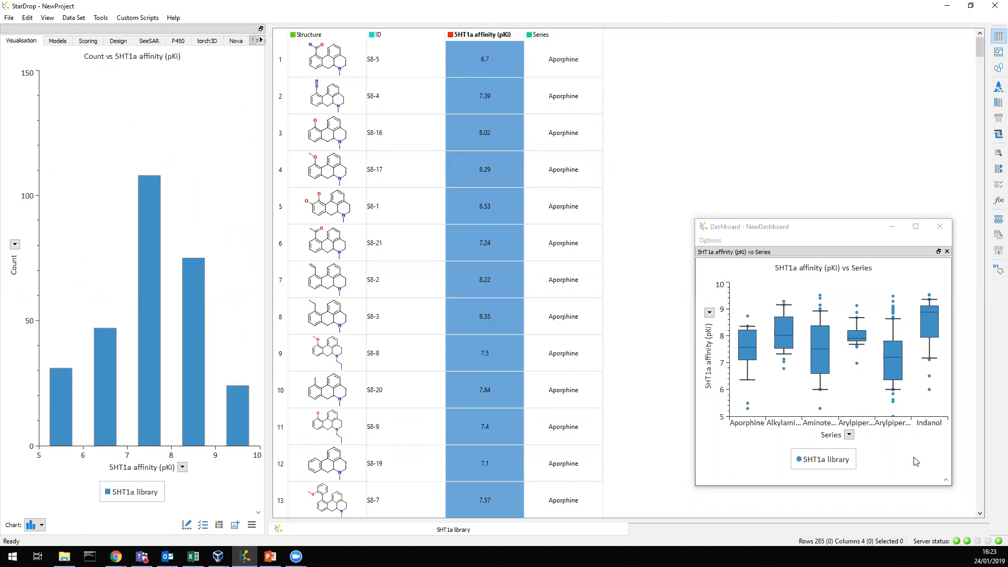
left_click(948, 481)
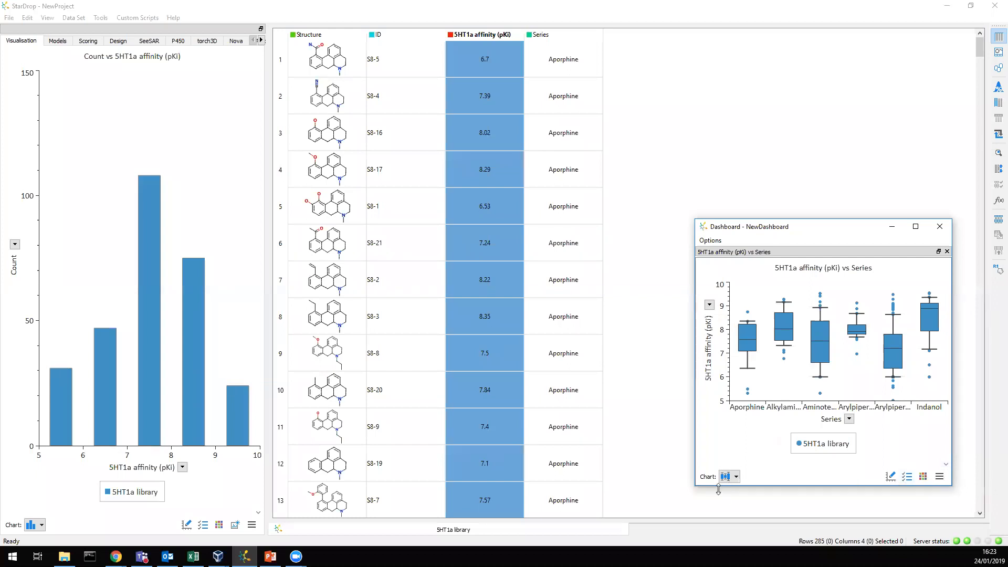
left_click(709, 305)
left_click(709, 306)
left_click(946, 465)
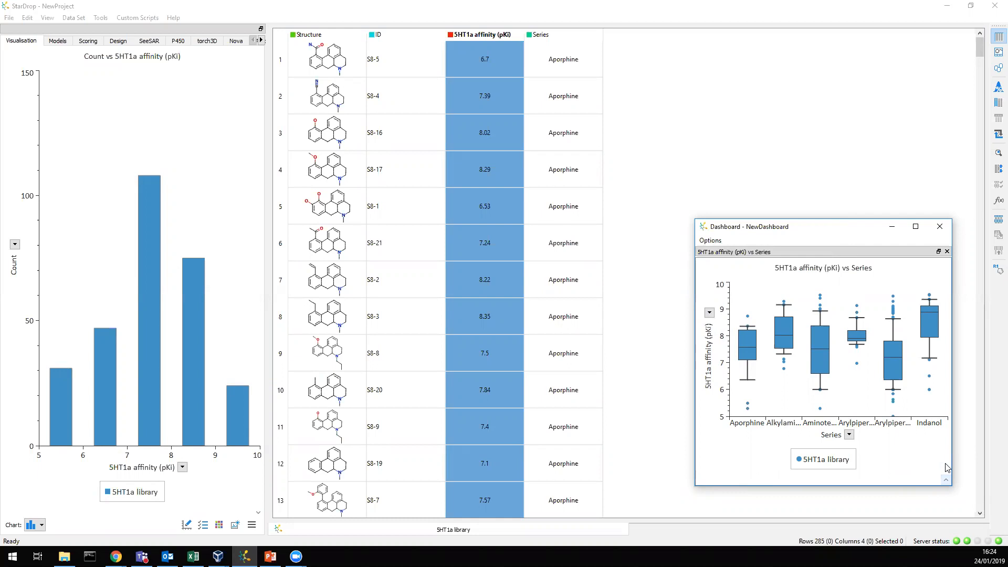
- Sort the data set by 5HT1a affinity (pKi) in descending order
right_click(484, 39)
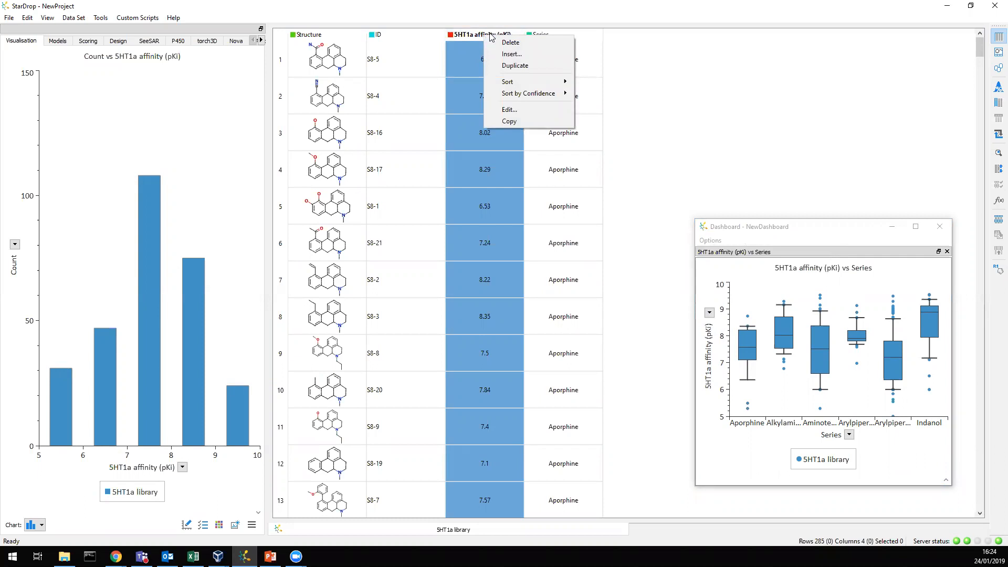
mouse_move(543, 86)
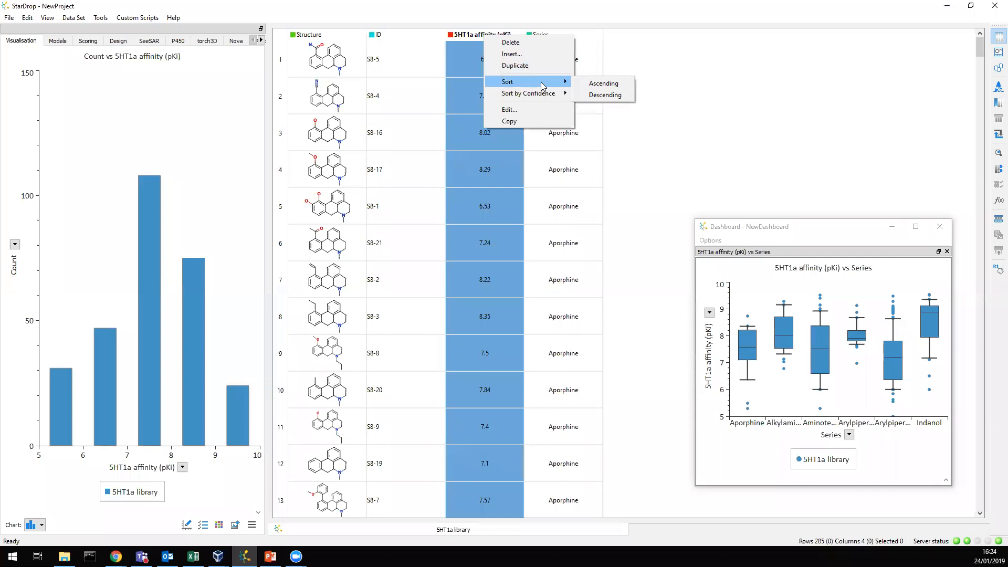
left_click(605, 95)
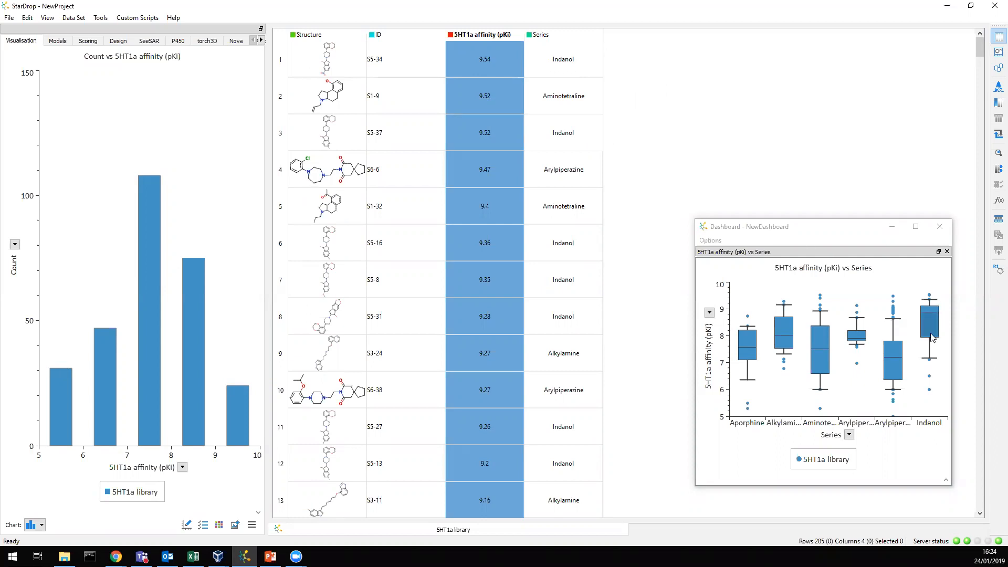
mouse_move(939, 334)
- Run the logP, MW, HBD, HBA, TPSA, Flexibility and Rotatable Bonds models on the 5HT1a library
left_click(57, 42)
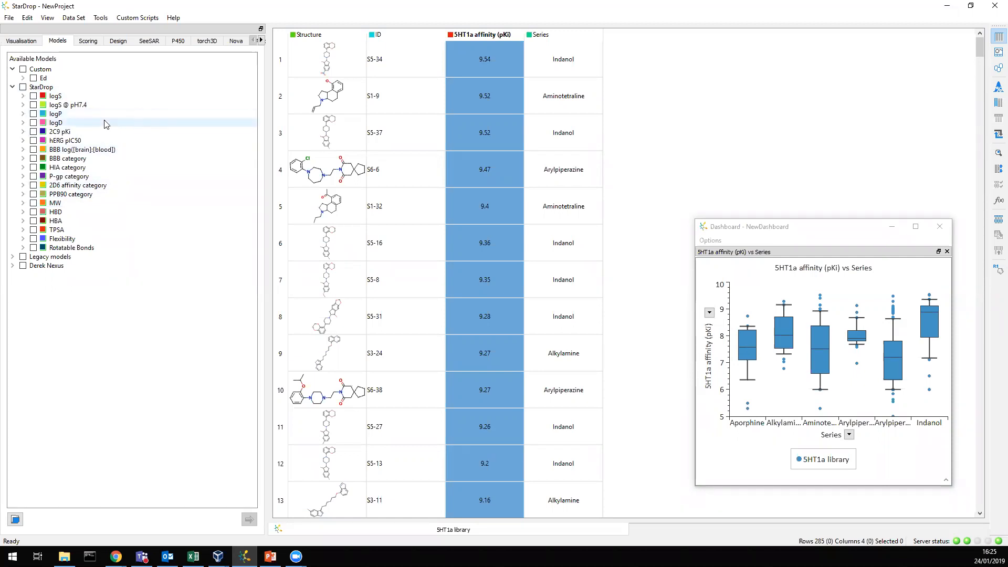
left_click(33, 114)
left_click(34, 203)
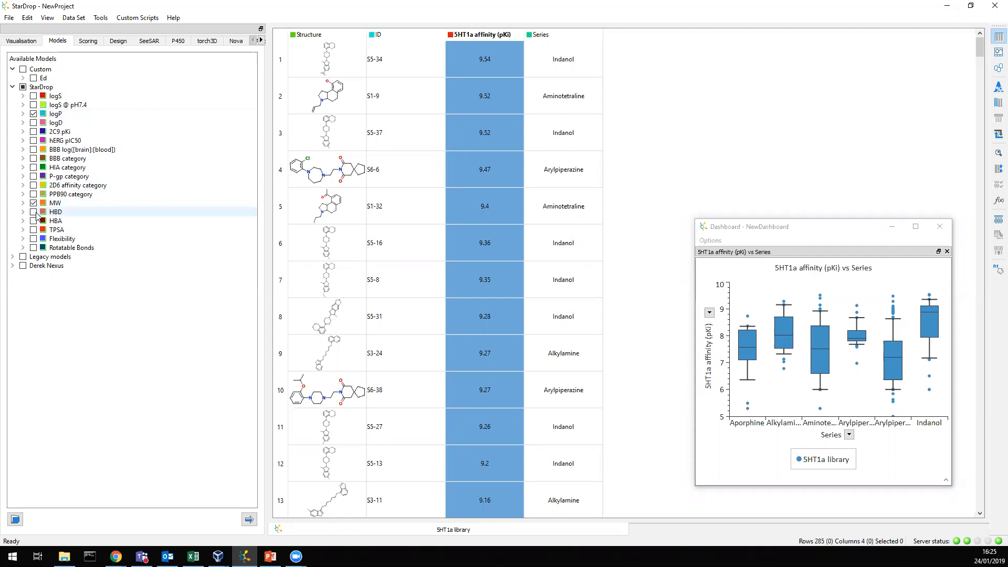
left_click(33, 221)
left_click(33, 229)
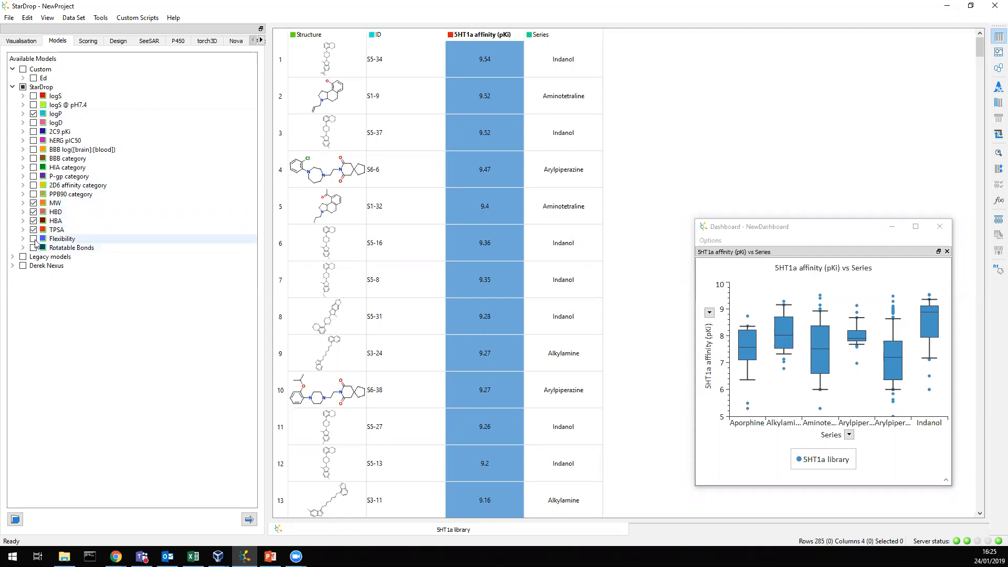
left_click(34, 238)
left_click(33, 248)
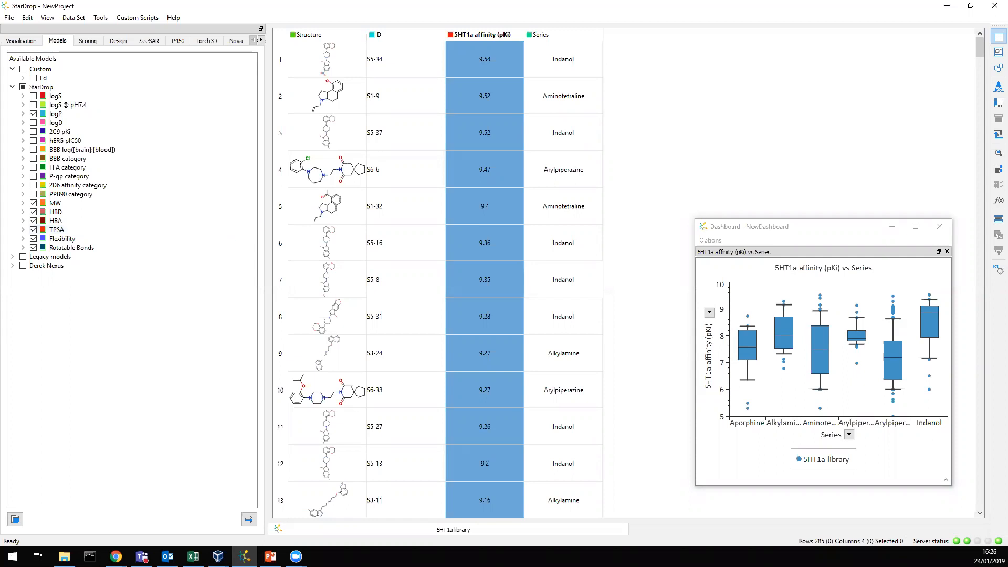
left_click(251, 525)
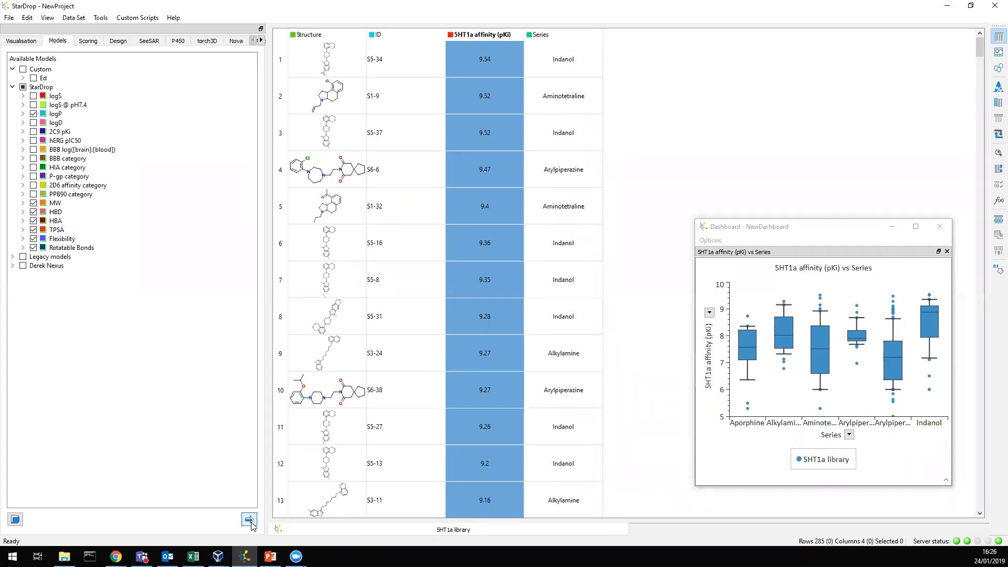
left_click(250, 521)
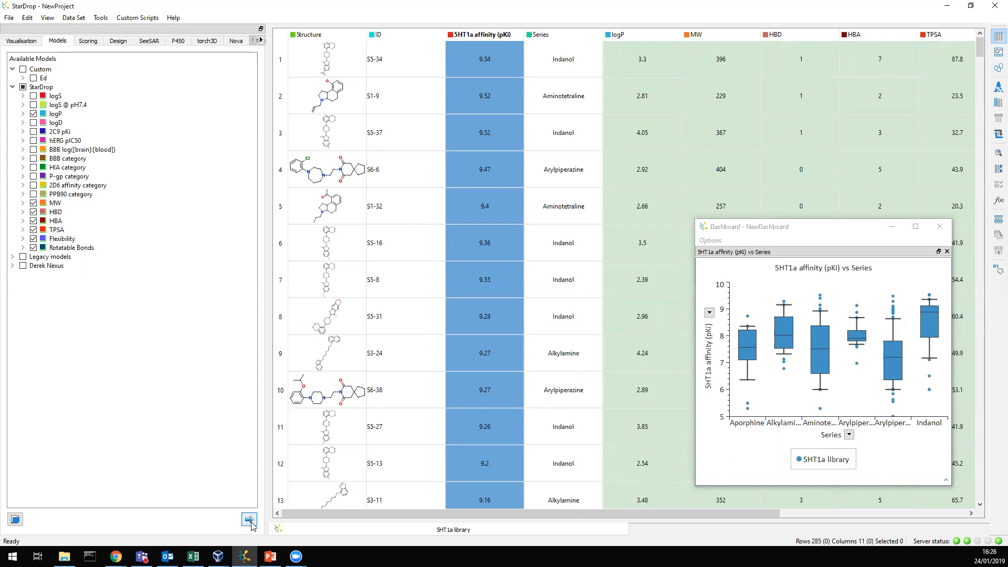
- Chart logP against 5HT1a affinity (pKi) for the library as a 2D scatter plot
left_click_drag(610, 514, 411, 527)
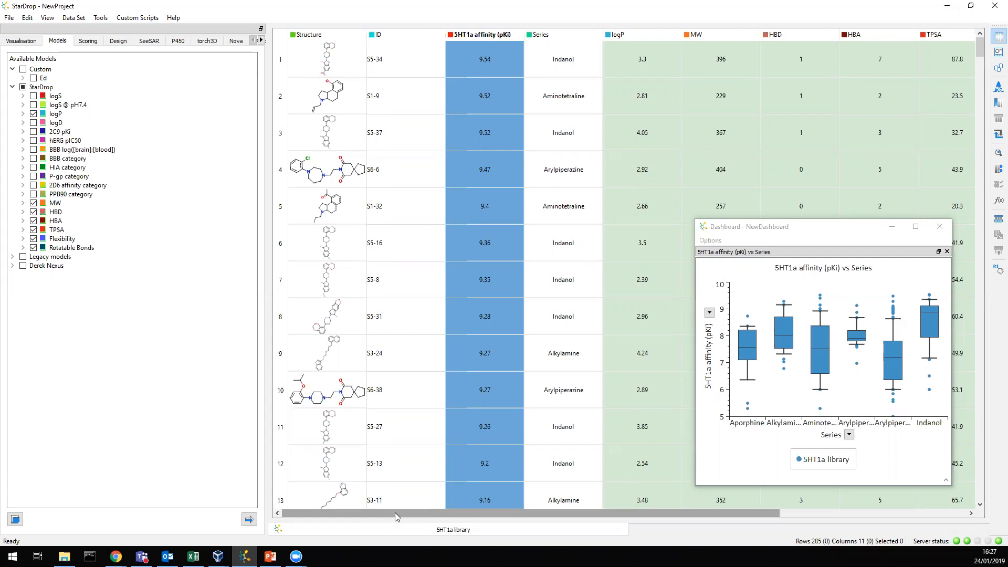
left_click(35, 45)
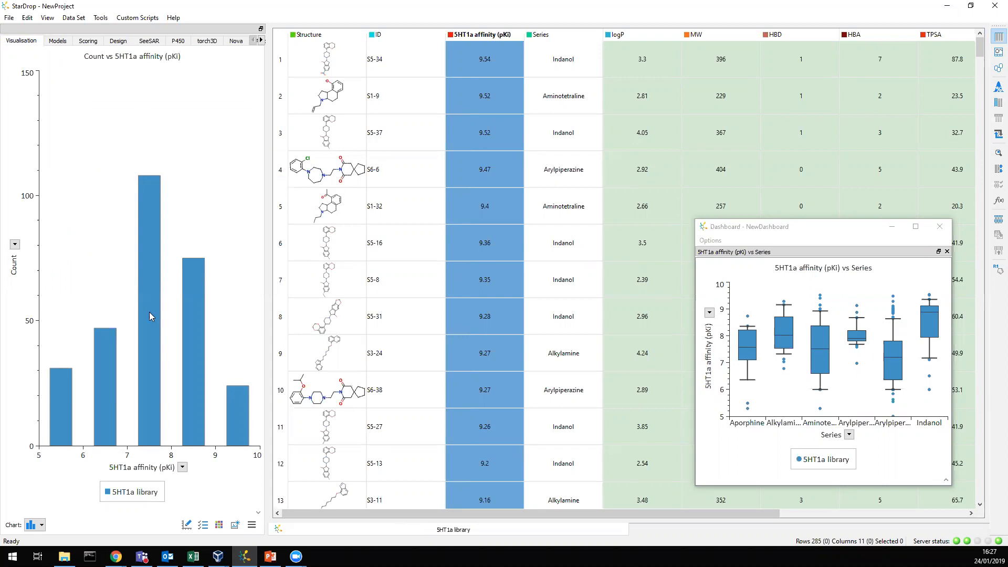
left_click(42, 525)
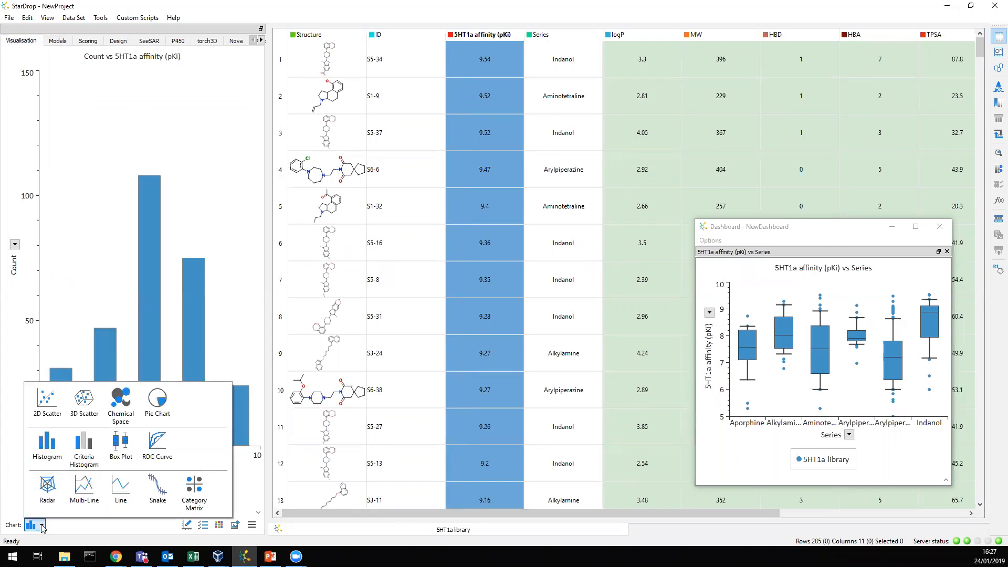
left_click(47, 407)
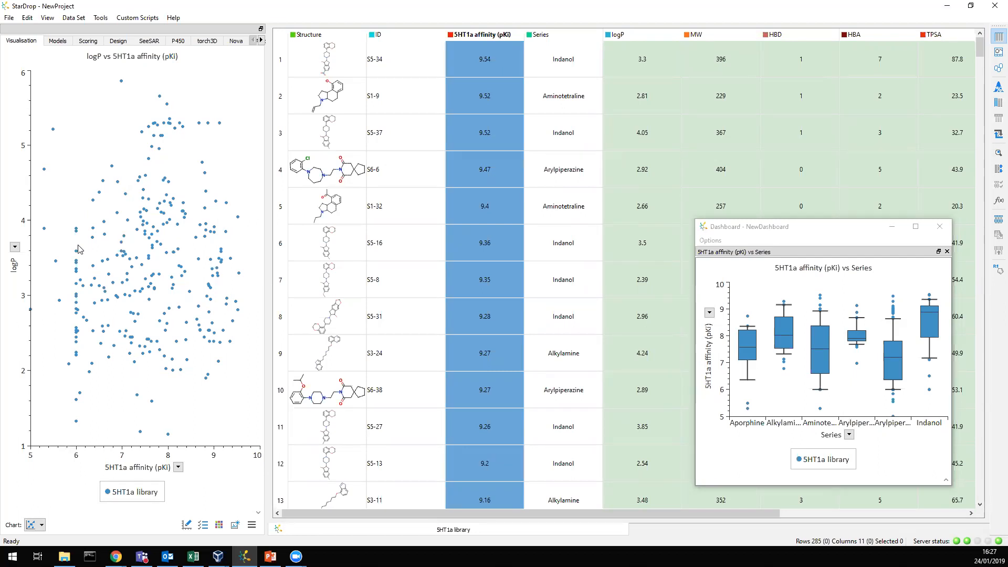
left_click(15, 248)
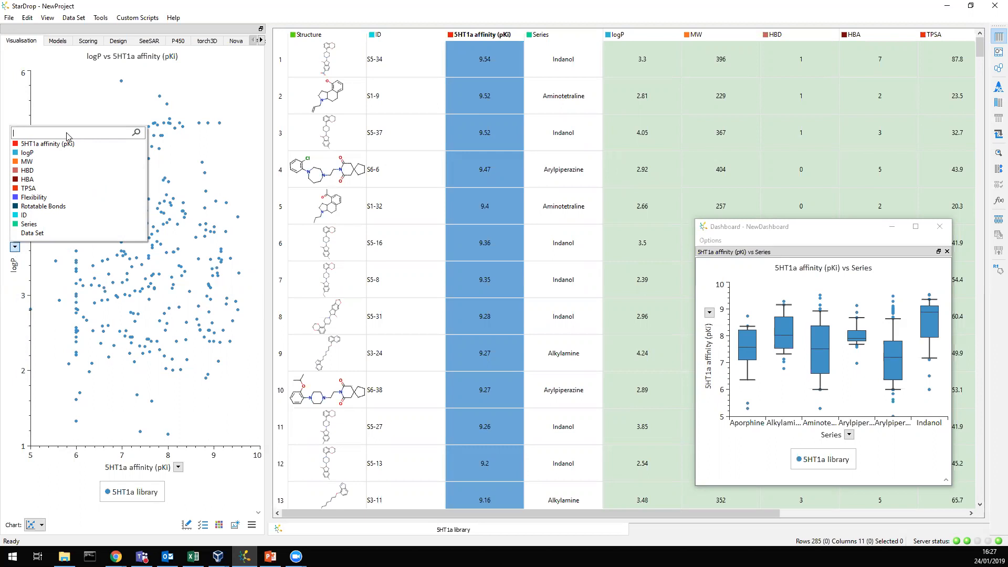
type("hb")
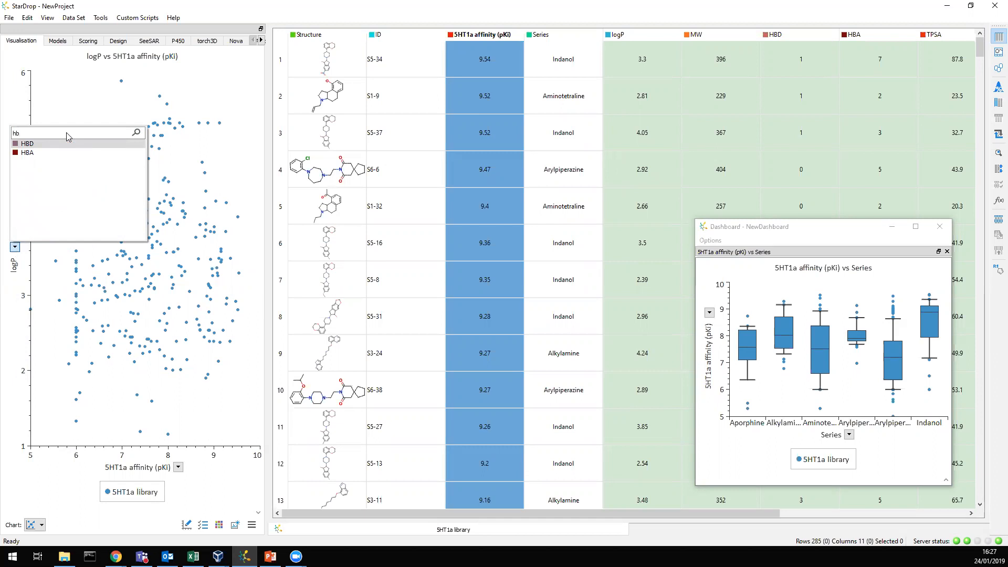
left_click(21, 107)
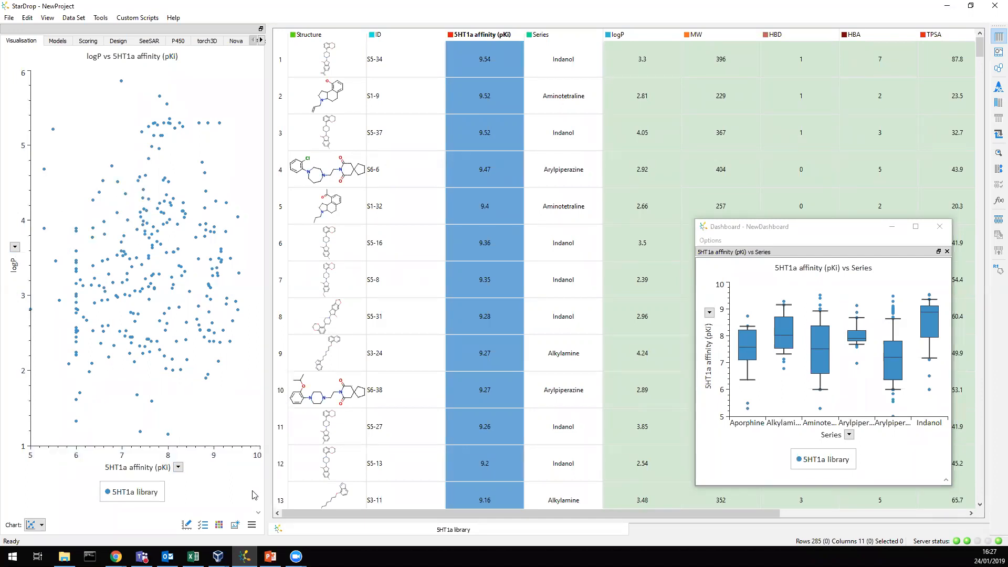
- Add the logP scatter plot to the existing dashboard beside the box plot and widen the dashboard window
left_click(236, 525)
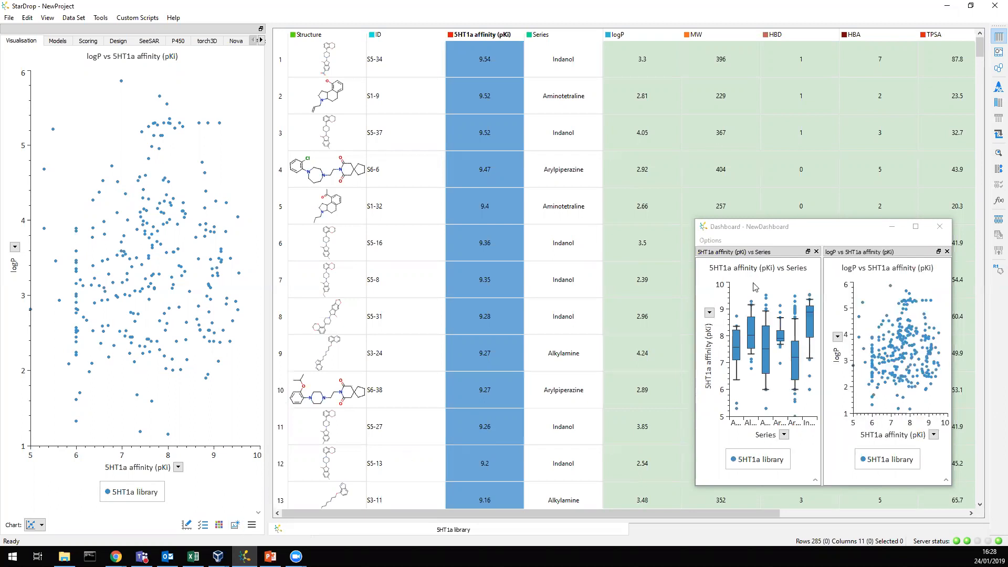
left_click(695, 307)
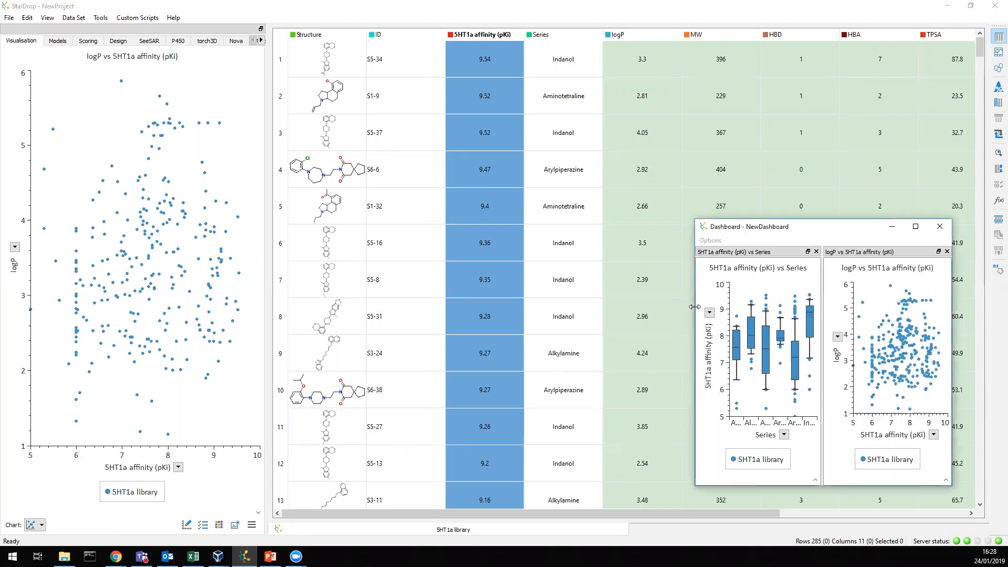
left_click_drag(695, 306, 478, 318)
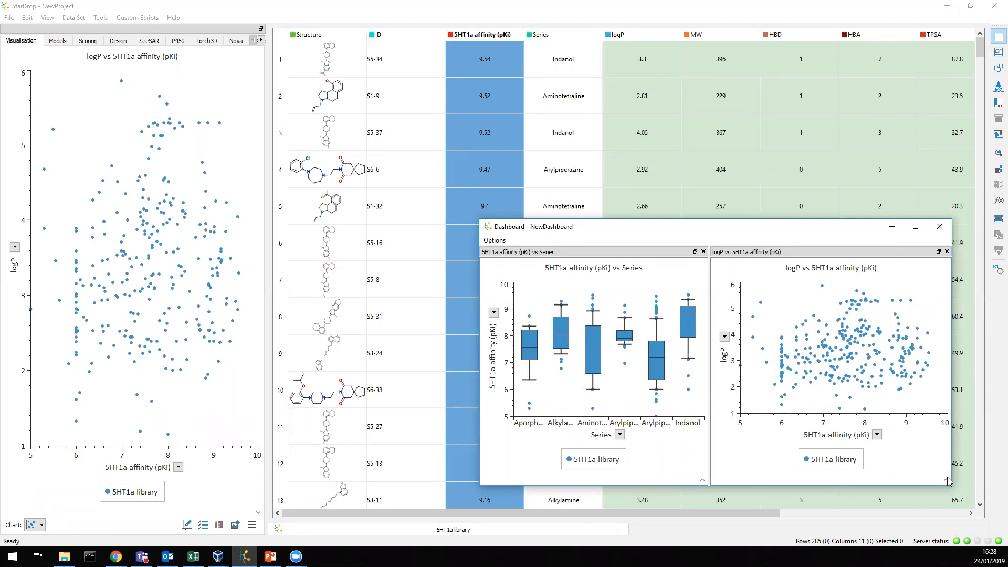
- Colour the points of the dashboard's logP scatter plot by TPSA, keeping the format dialog clear of the chart
scroll(949, 483, "down", 1)
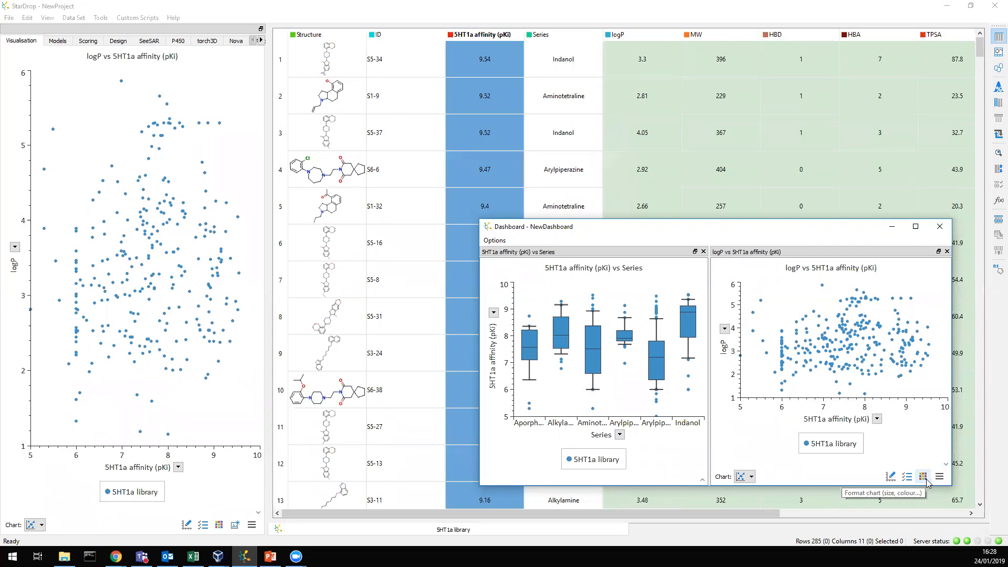
left_click(925, 479)
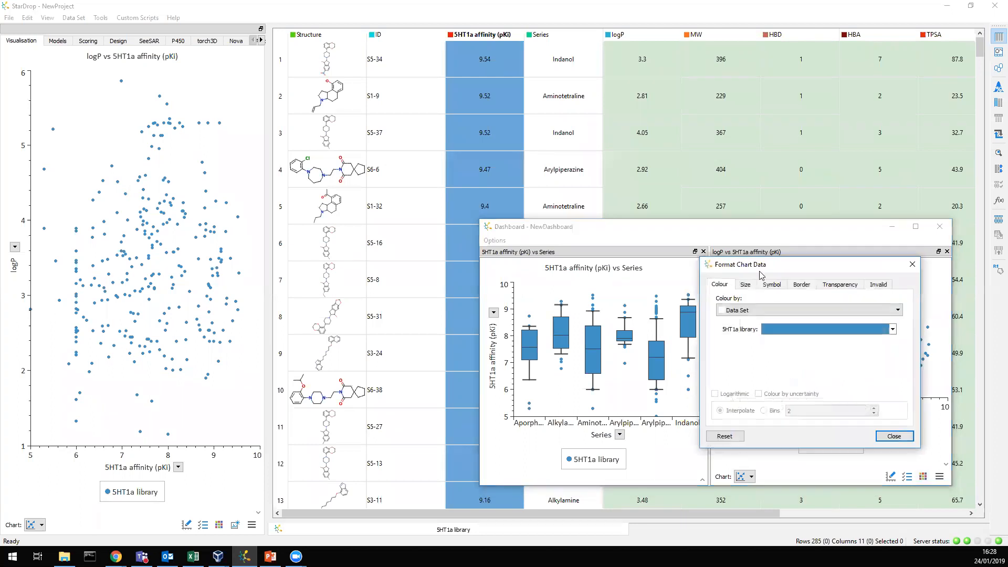
left_click_drag(793, 269, 576, 92)
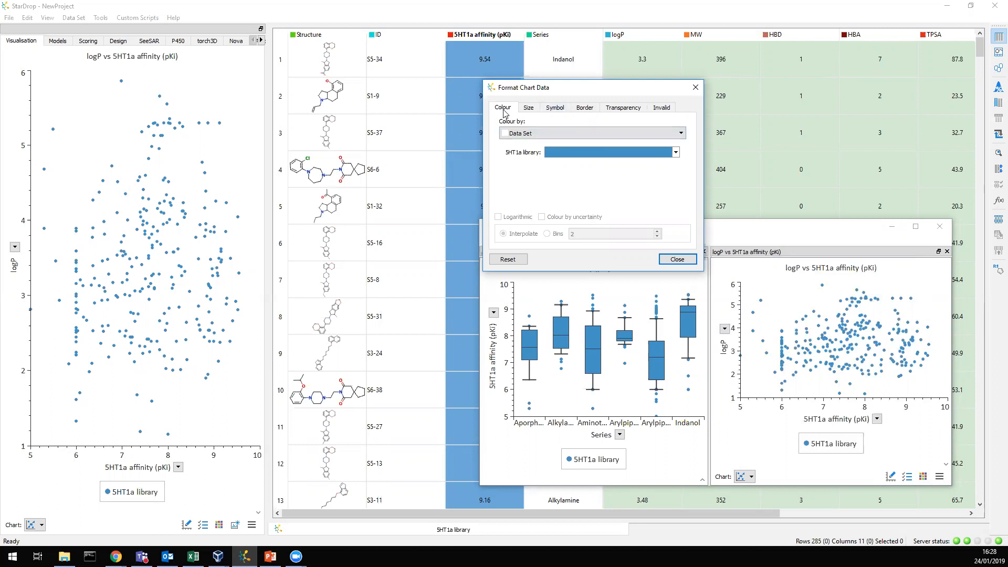
left_click(531, 134)
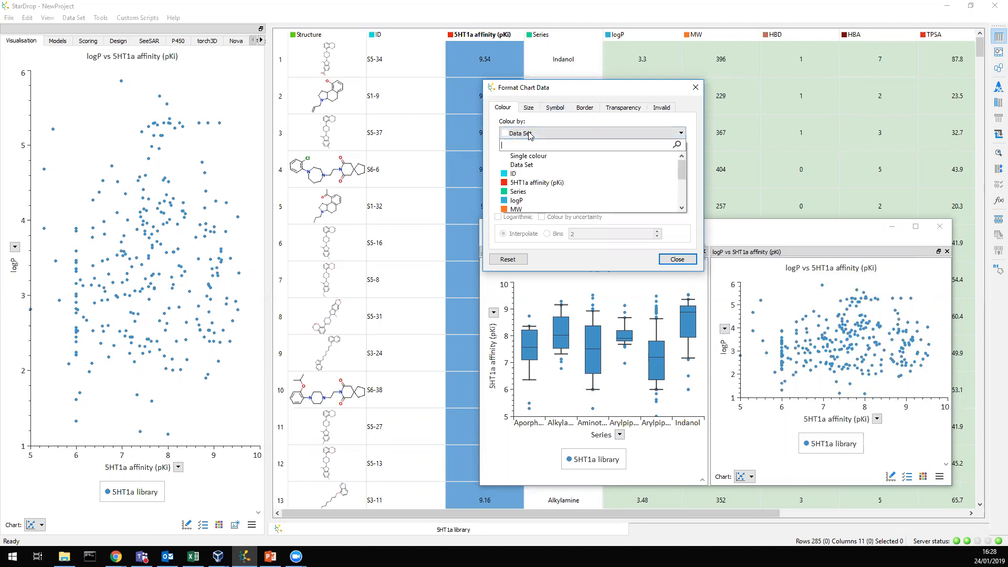
scroll(540, 163, "down", 2)
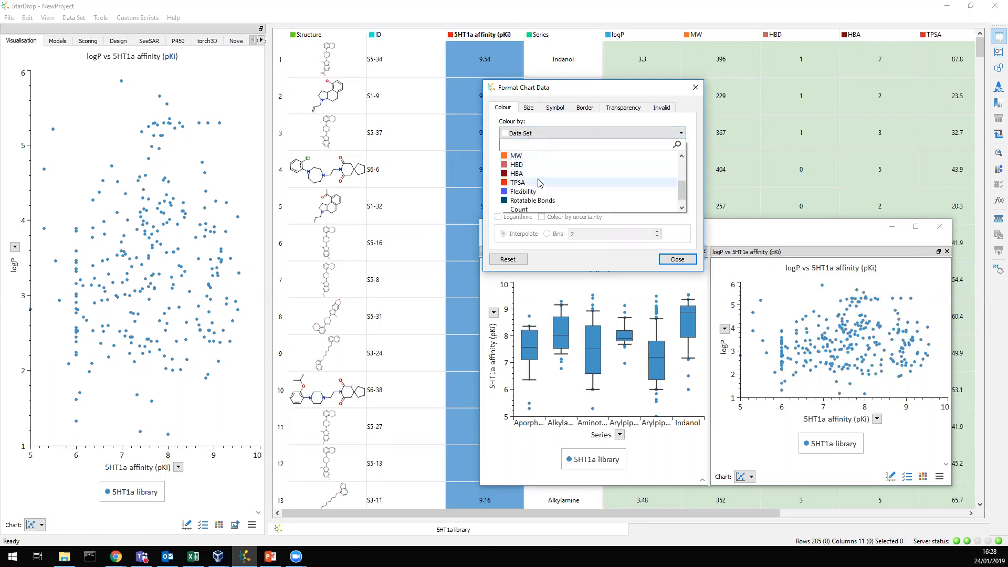
left_click(541, 183)
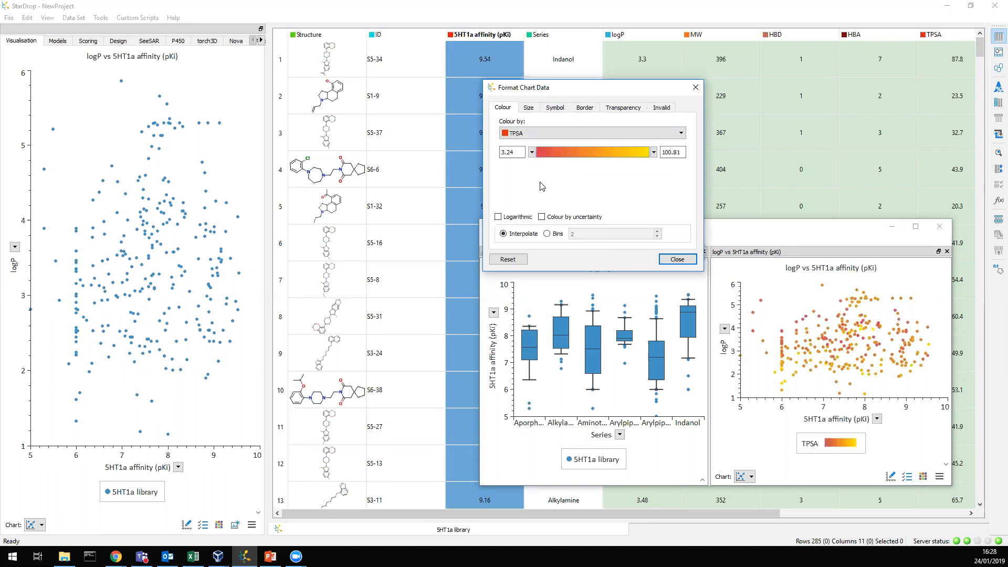
- Size the points of the dashboard's scatter plot by HBD
left_click(529, 109)
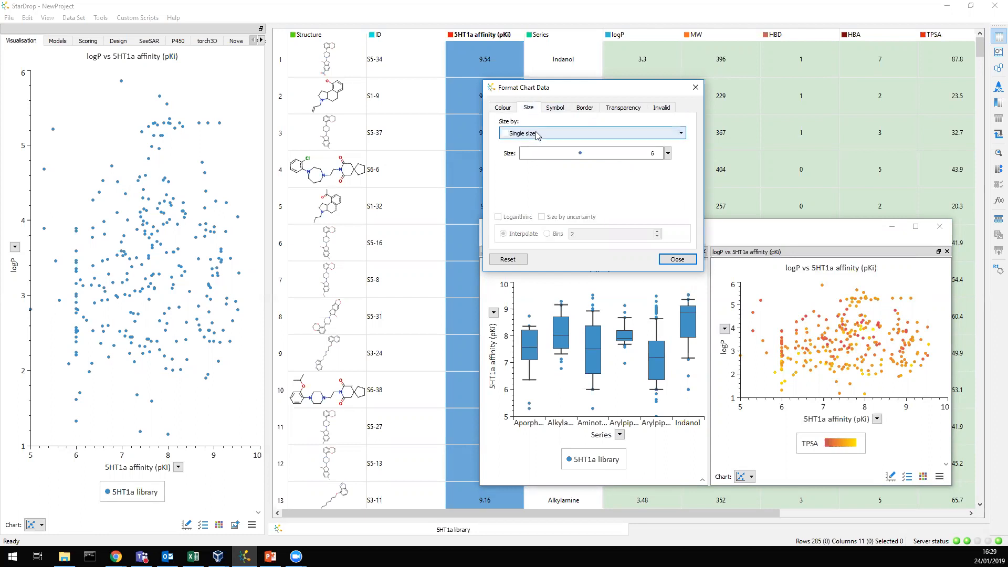
left_click(536, 135)
scroll(537, 168, "down", 3)
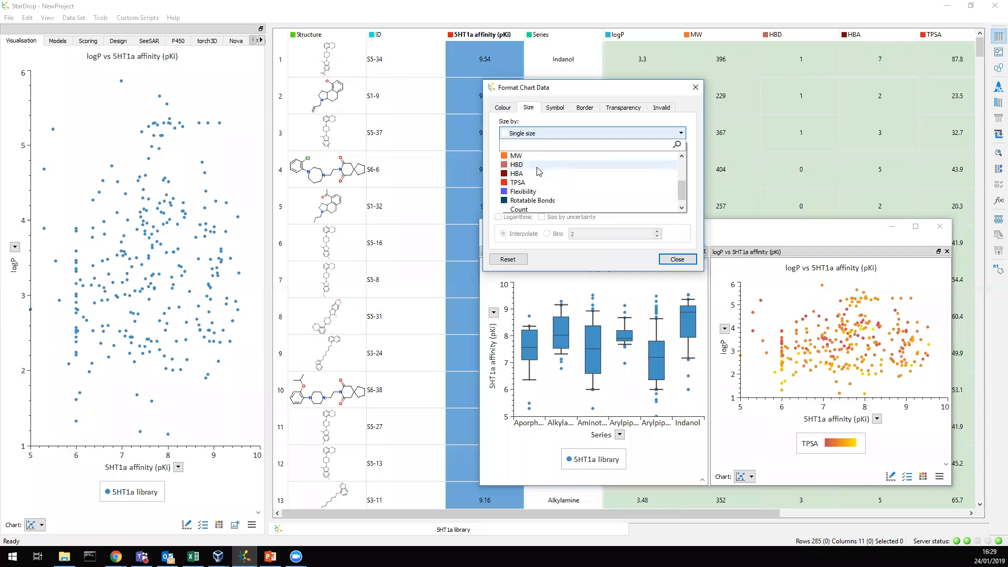
left_click(538, 165)
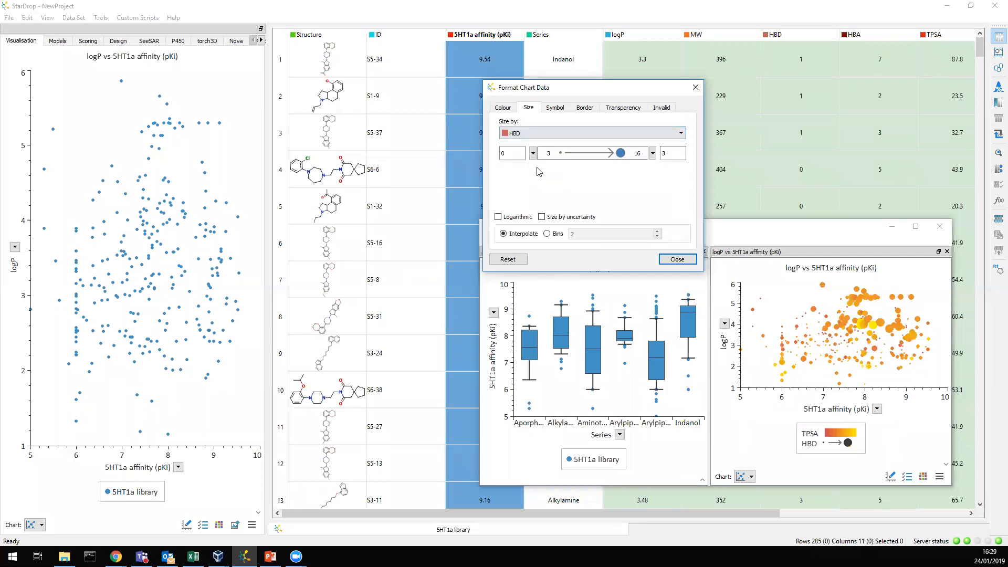
- Set the scatter plot's point symbols by Rotatable Bonds and finish formatting the chart data
left_click(555, 108)
left_click(562, 135)
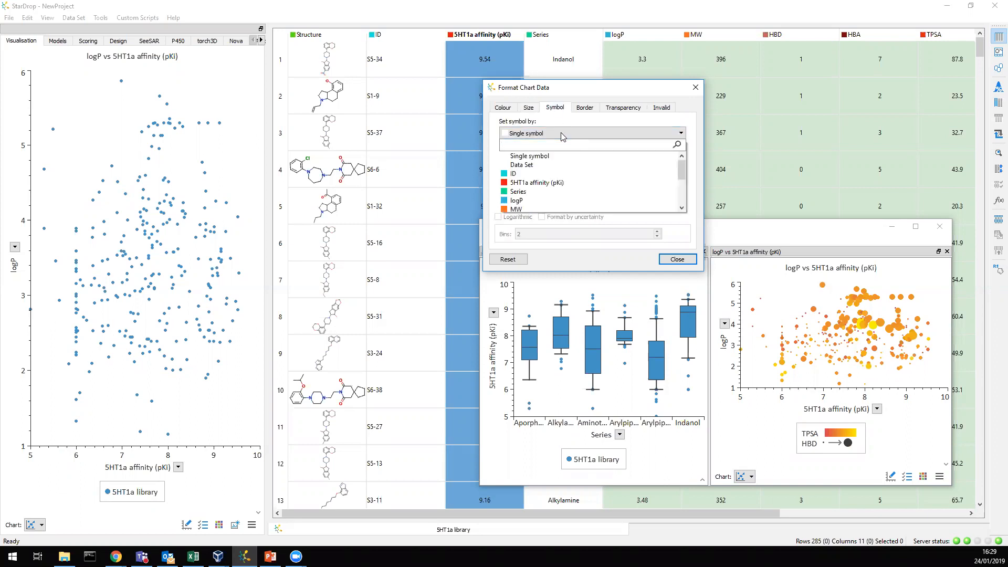
scroll(562, 186, "down", 3)
left_click(561, 193)
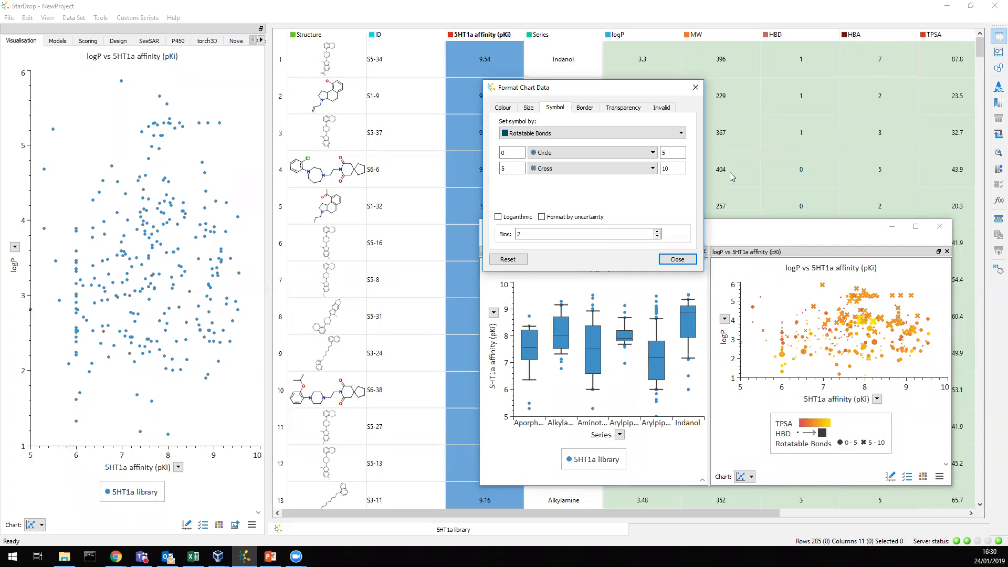
left_click(676, 259)
- Make the dashboard window taller and wider, and add an MW filter to its logP scatter plot
left_click_drag(667, 220, 668, 117)
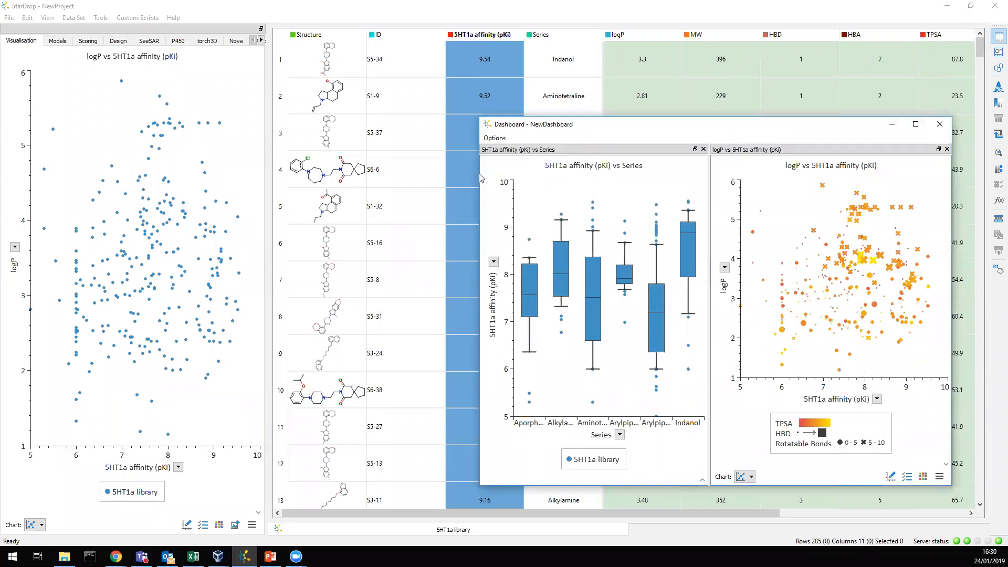
left_click_drag(478, 173, 431, 177)
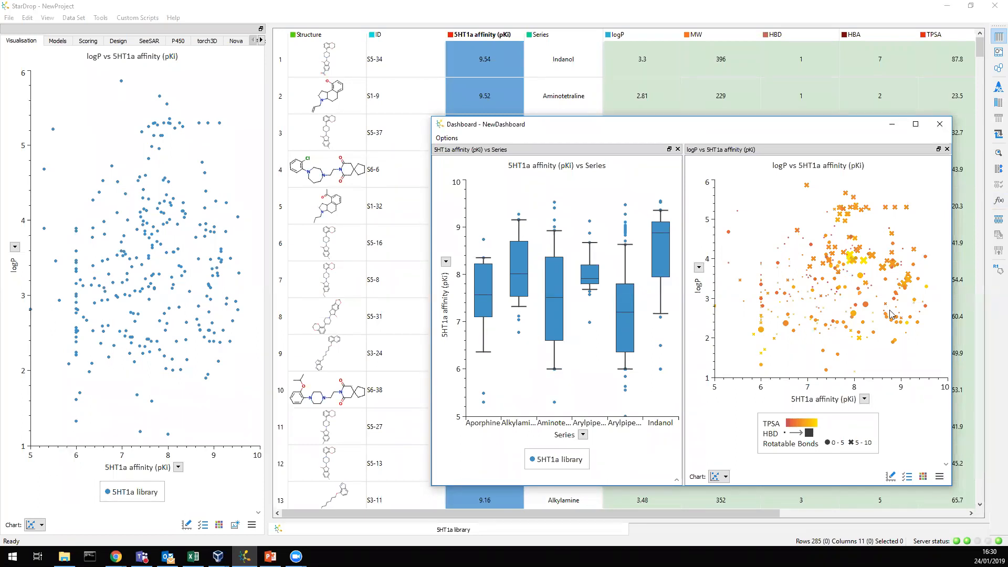
left_click(939, 477)
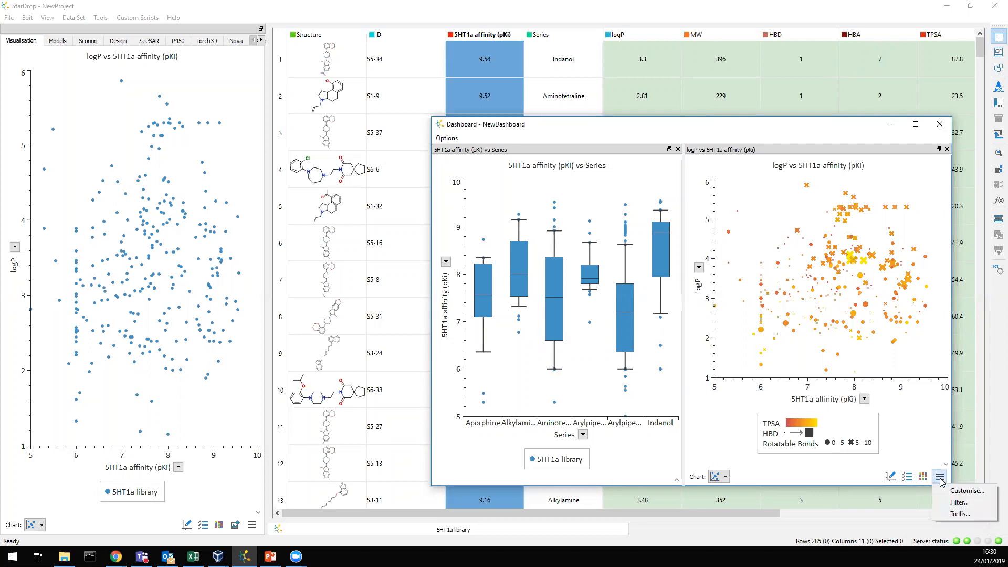
left_click(959, 503)
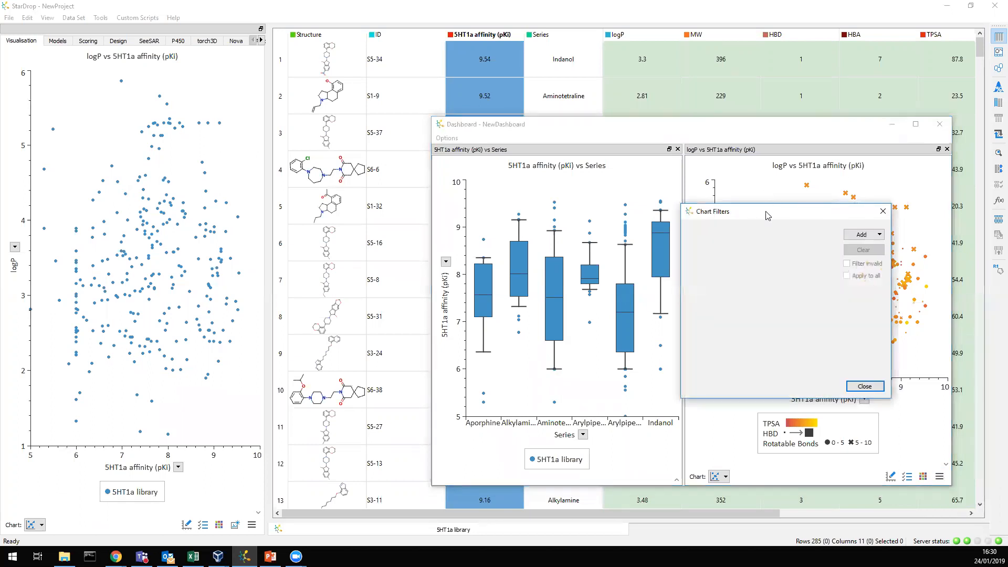
left_click_drag(768, 215, 516, 270)
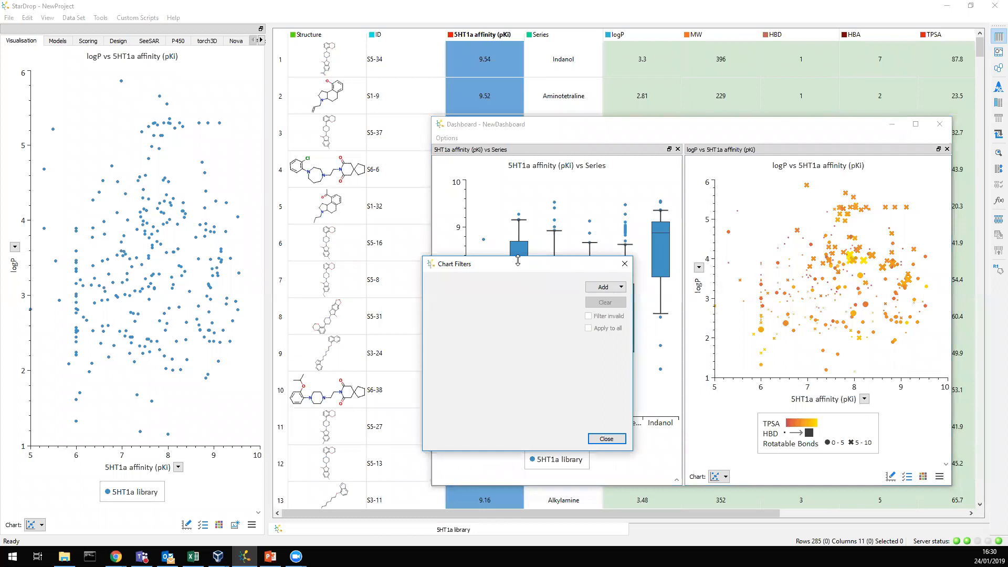
left_click(621, 287)
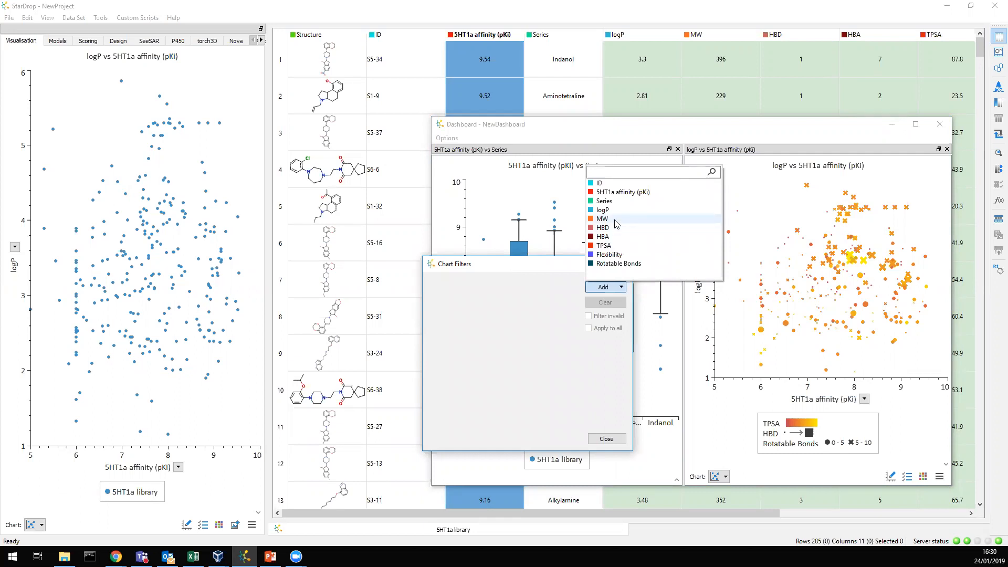
left_click(602, 219)
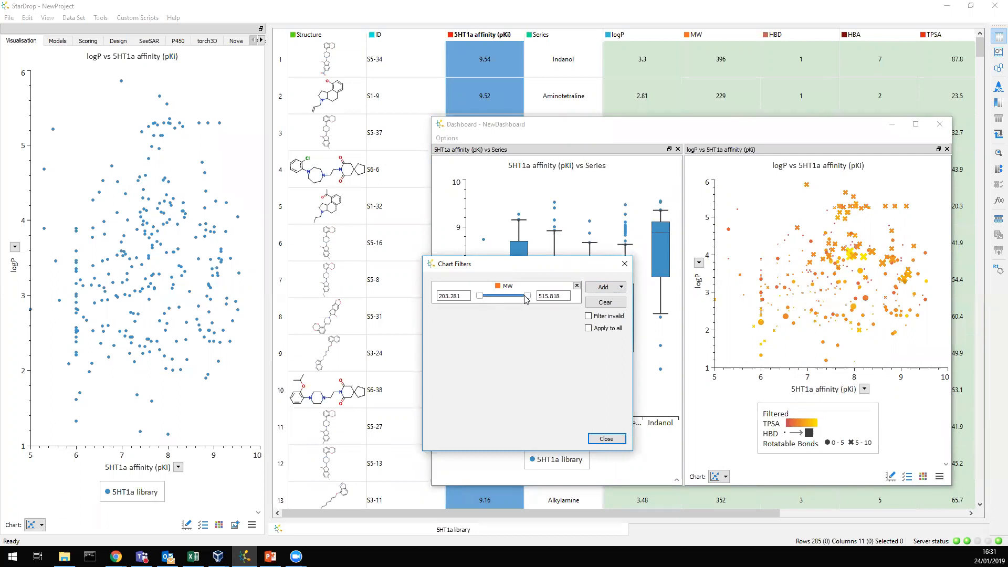
- Try narrowing the MW filter to about 247 to 344, inverting it and extending it to about 403, and restore the 203.281 lower limit
left_click_drag(527, 296, 485, 299)
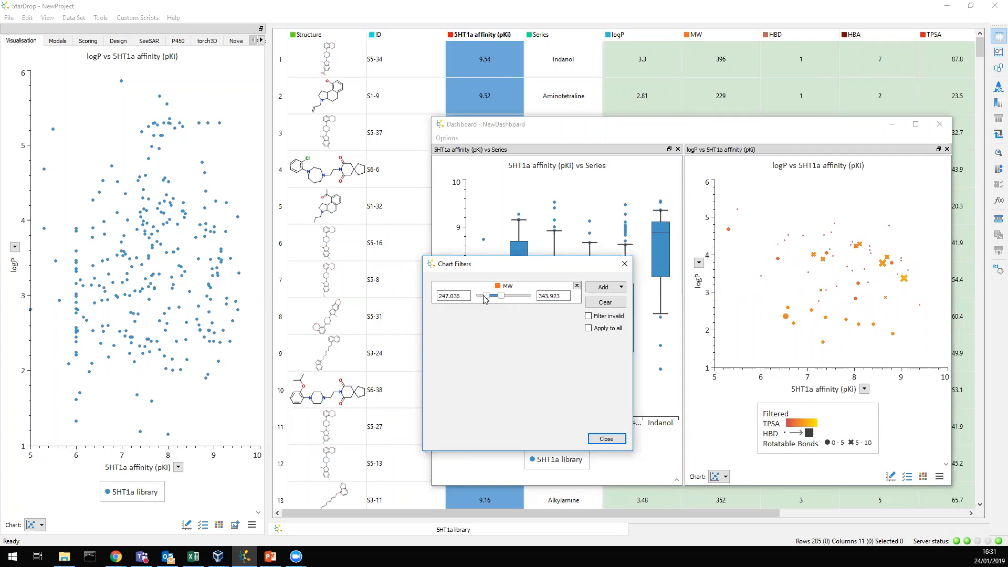
left_click(515, 298)
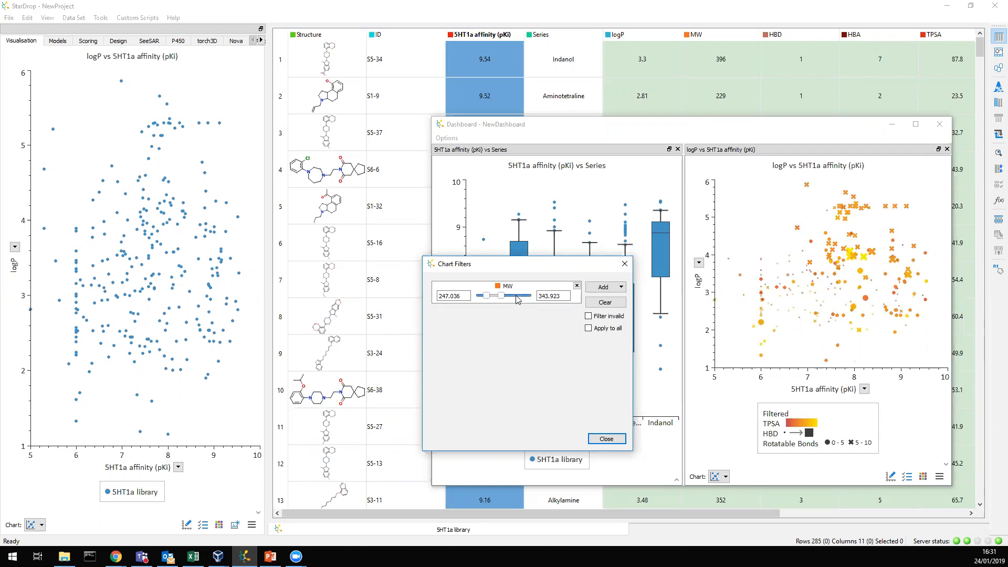
left_click_drag(507, 299, 510, 299)
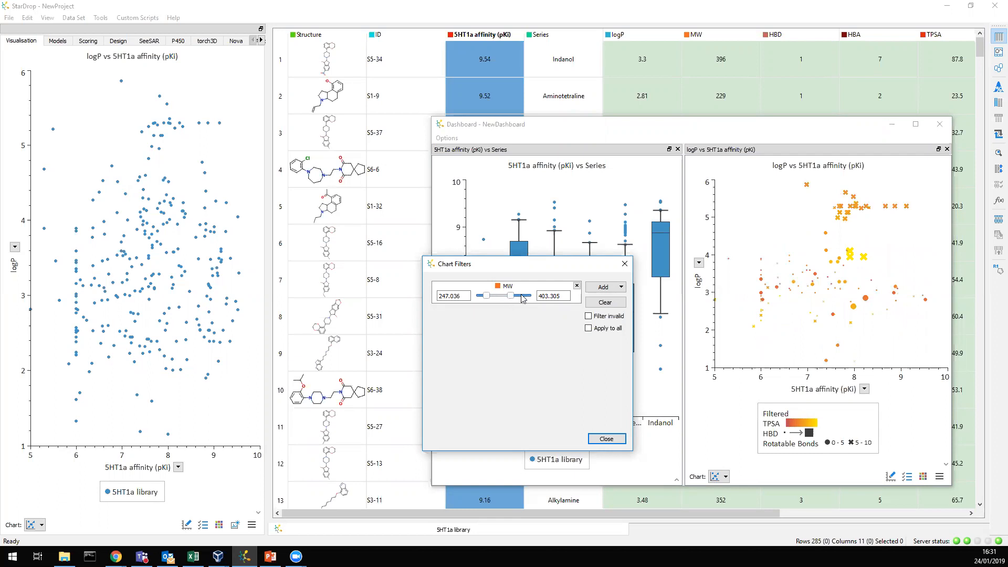
left_click(521, 295)
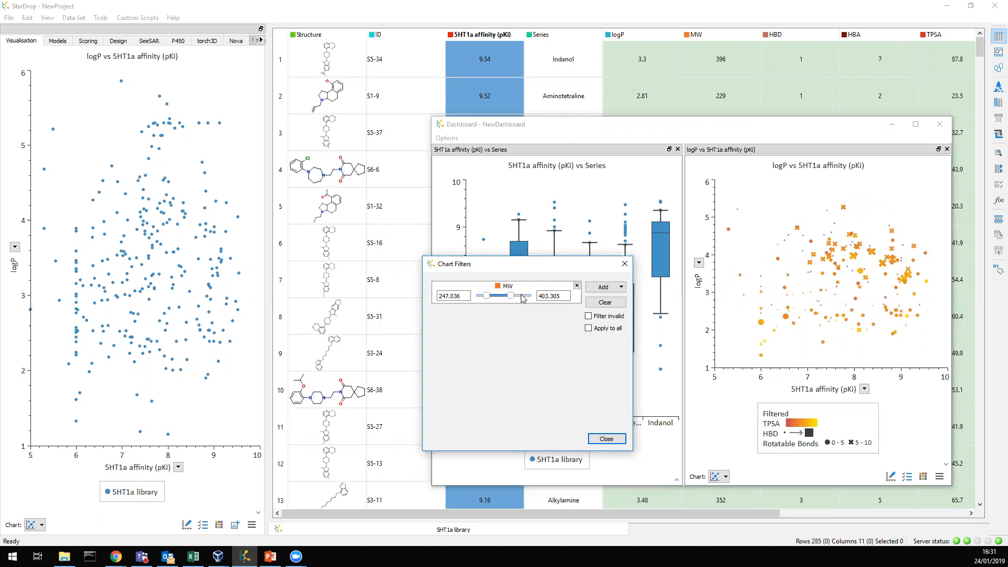
left_click_drag(486, 296, 469, 301)
- Set the upper limit of the scatter plot's MW filter to 300
left_click(551, 292)
left_click_drag(566, 296, 528, 298)
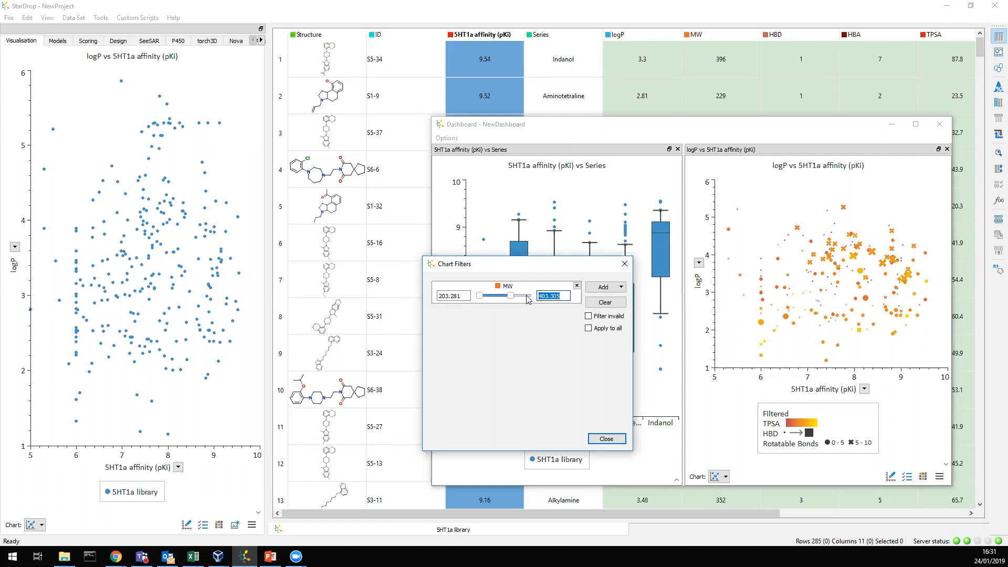
type("300")
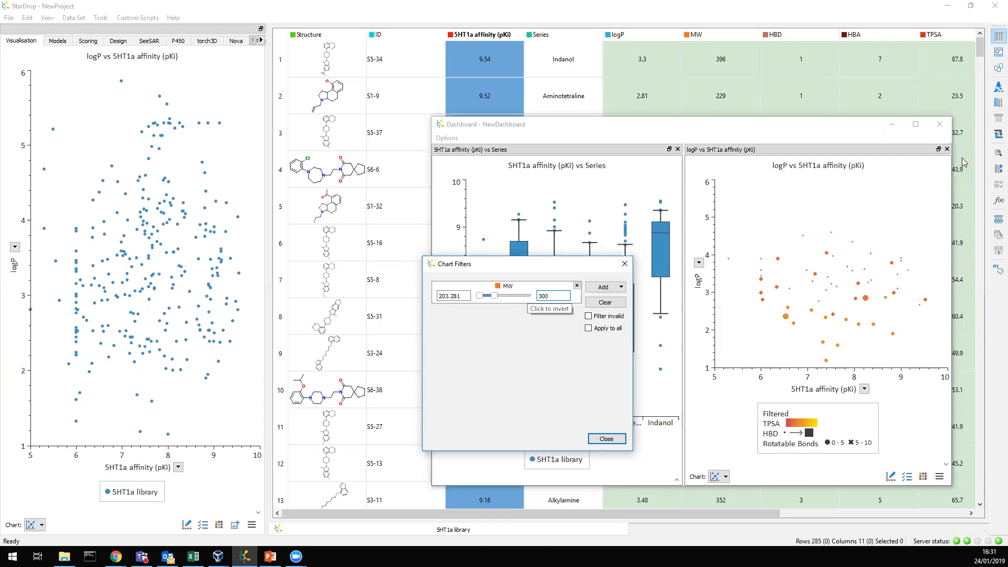
key("alt+Tab")
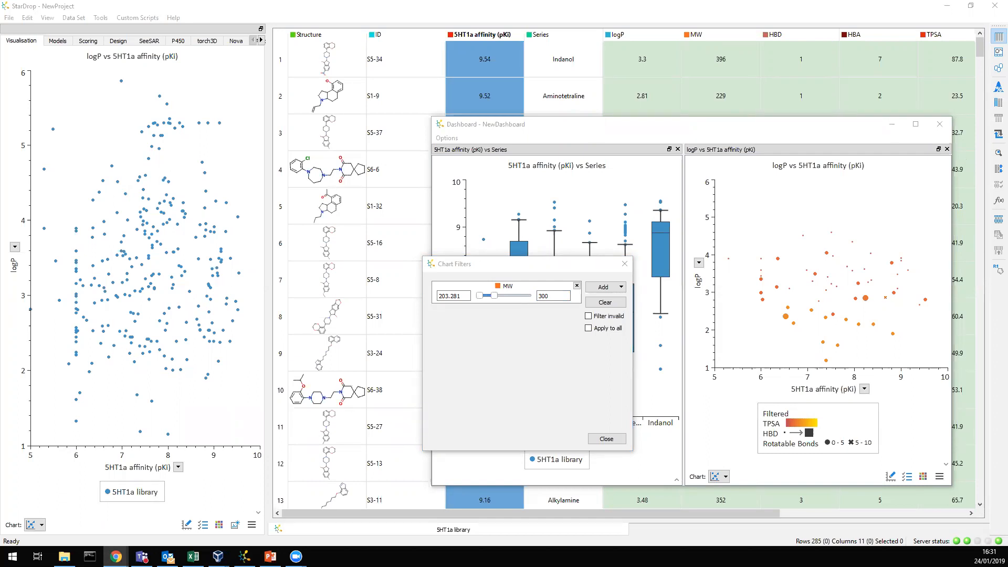
- Move the chart filter dialog off the dashboard's box plot and apply the MW filter to all charts
left_click(536, 268)
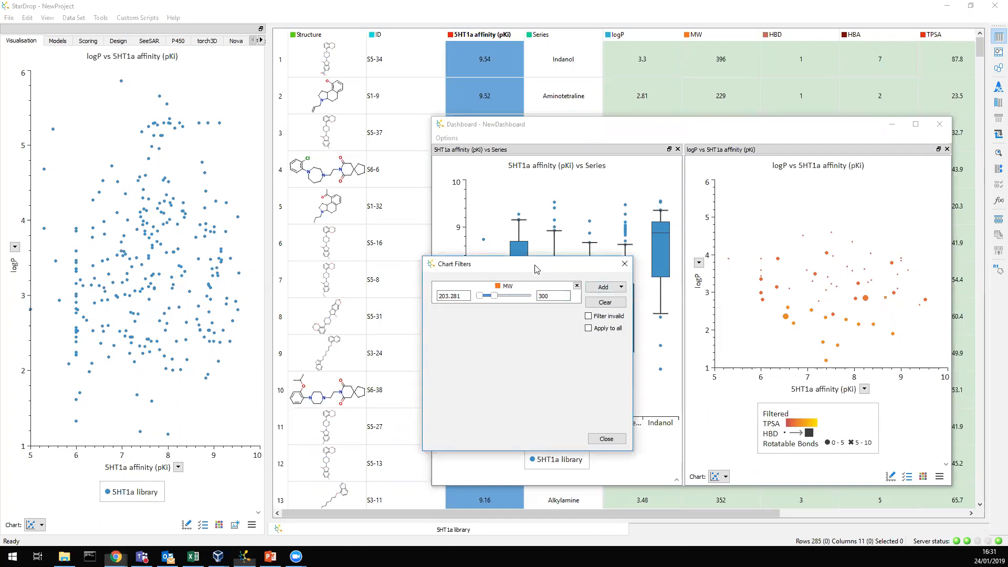
left_click_drag(536, 268, 322, 236)
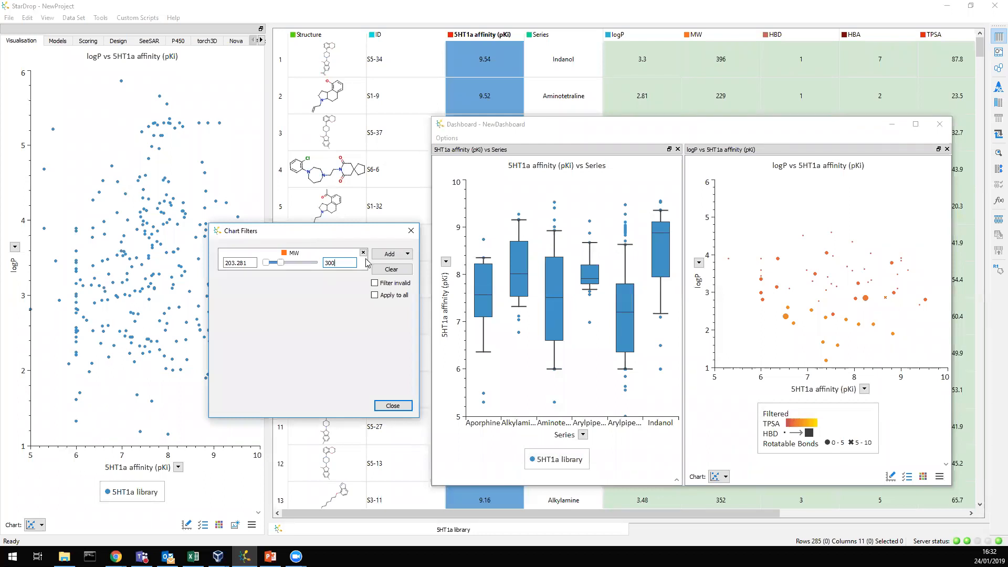
left_click(375, 295)
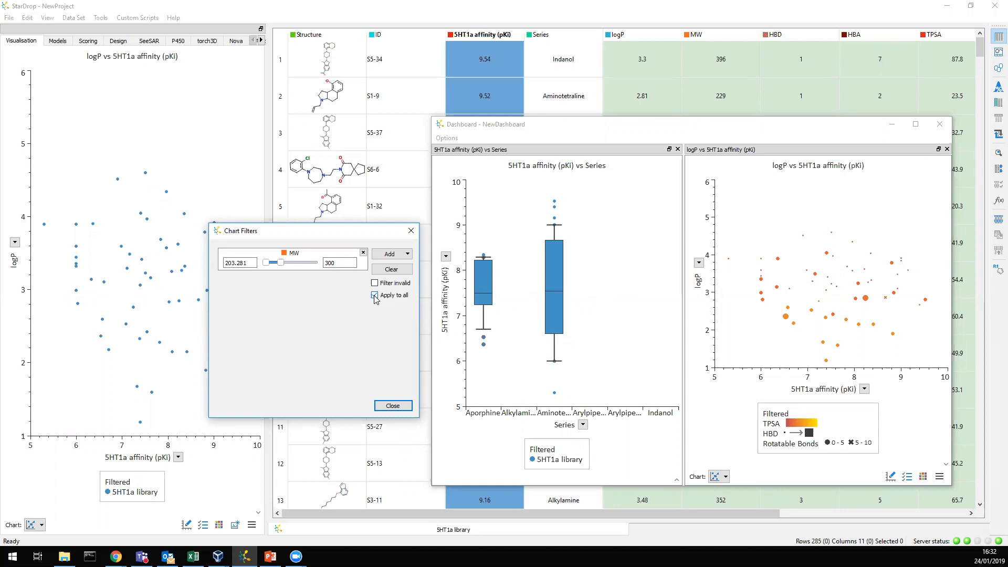
- Clear the chart filters, close the filter dialog and minimise the dashboard window
left_click(392, 270)
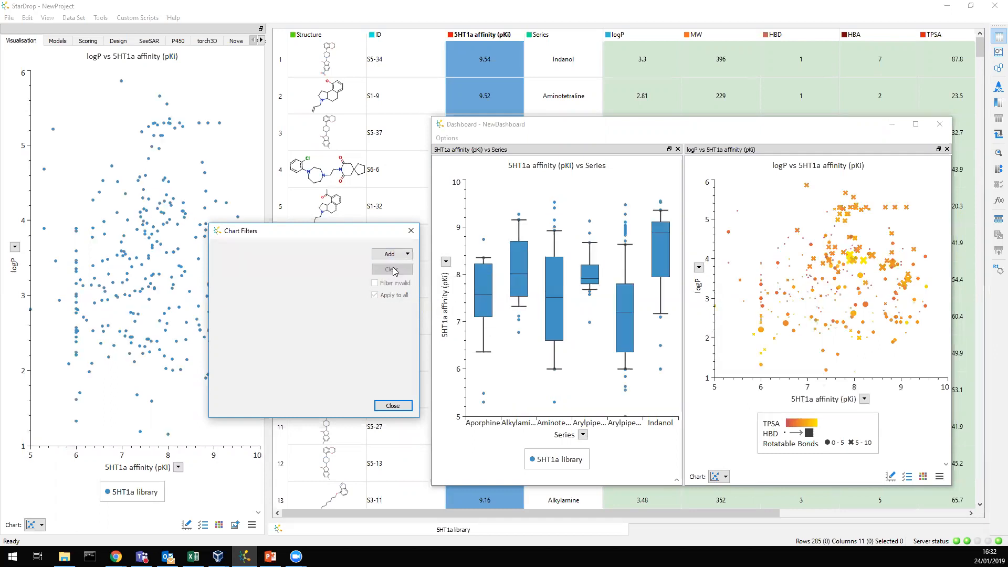
left_click(392, 405)
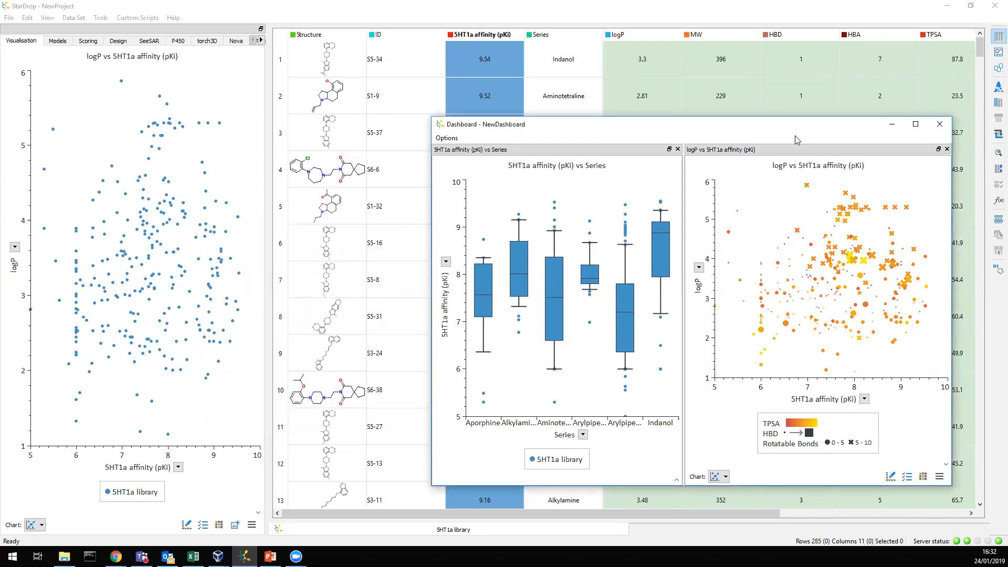
left_click(893, 125)
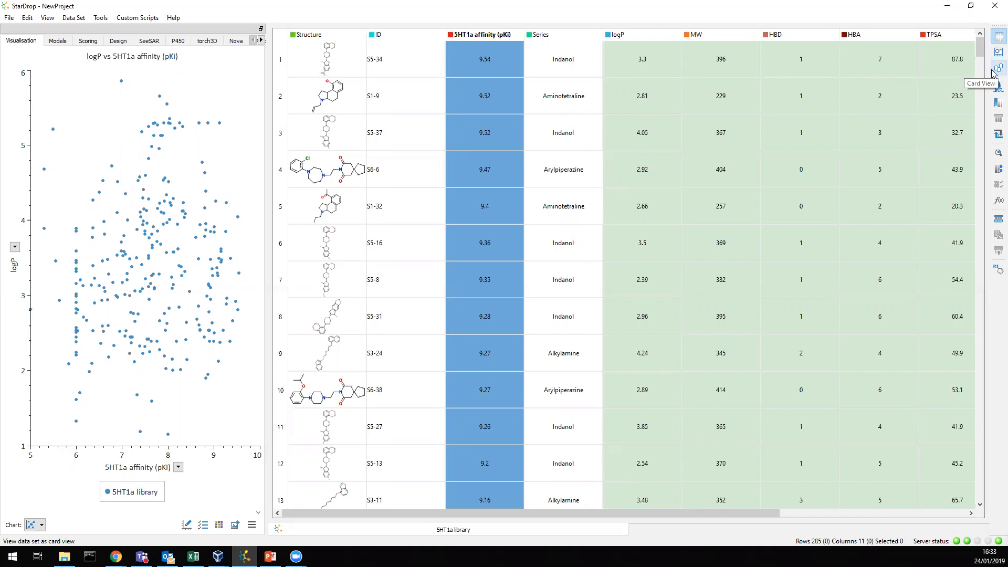
- Show the data set in Card View and place cards S1-9, S5-37 and S6-6 side by side above the grid
left_click(998, 68)
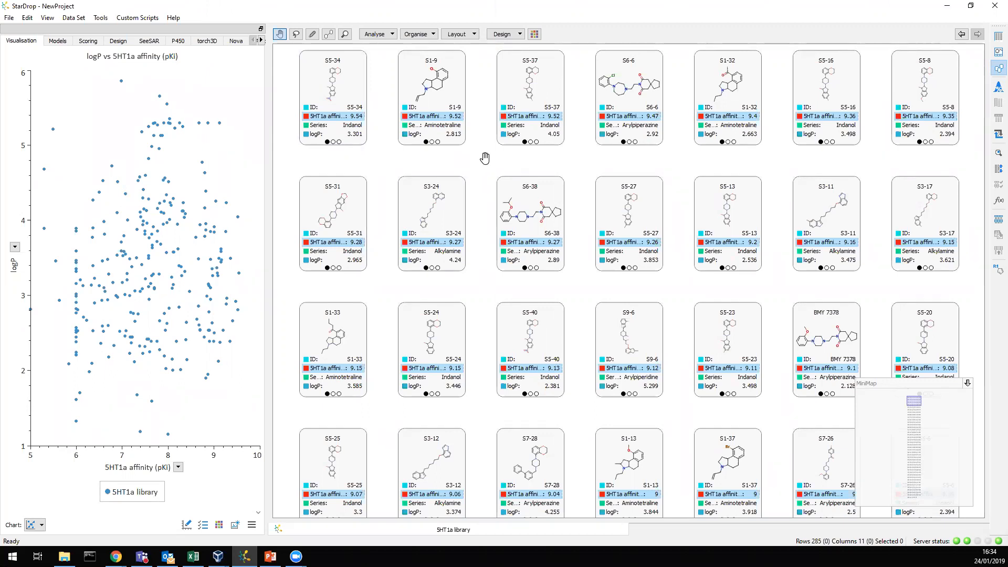
left_click_drag(482, 157, 498, 361)
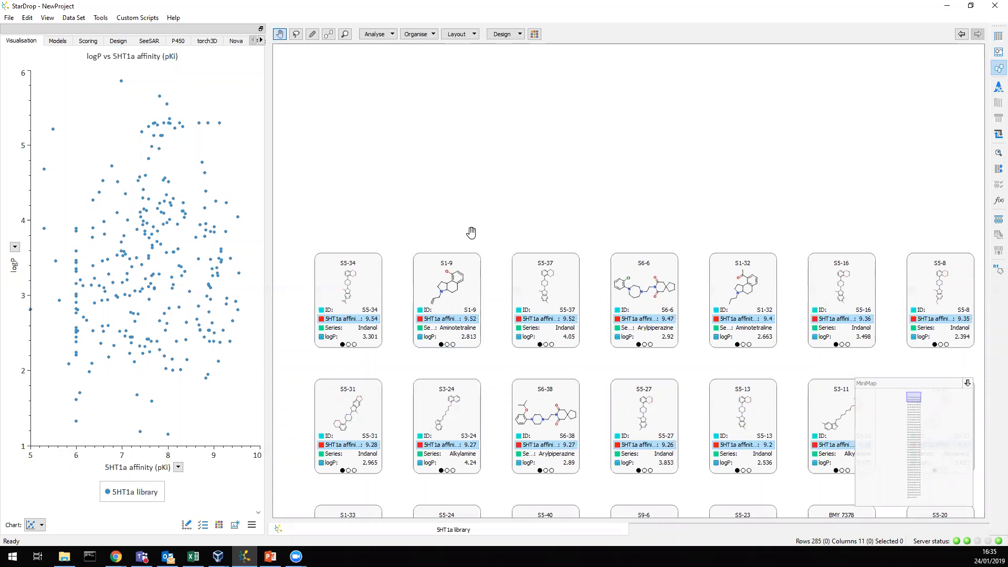
left_click_drag(450, 270, 539, 107)
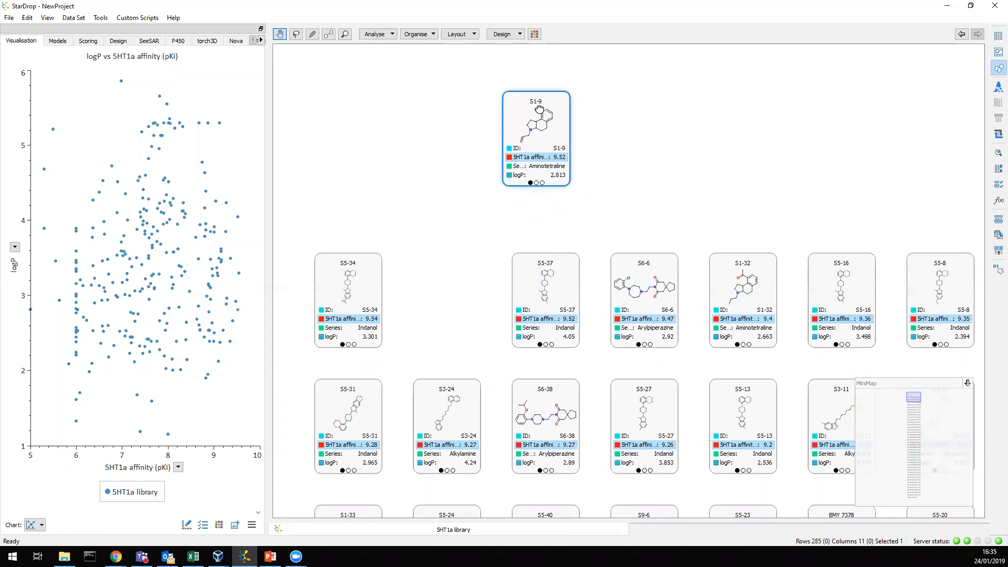
left_click_drag(547, 280, 609, 120)
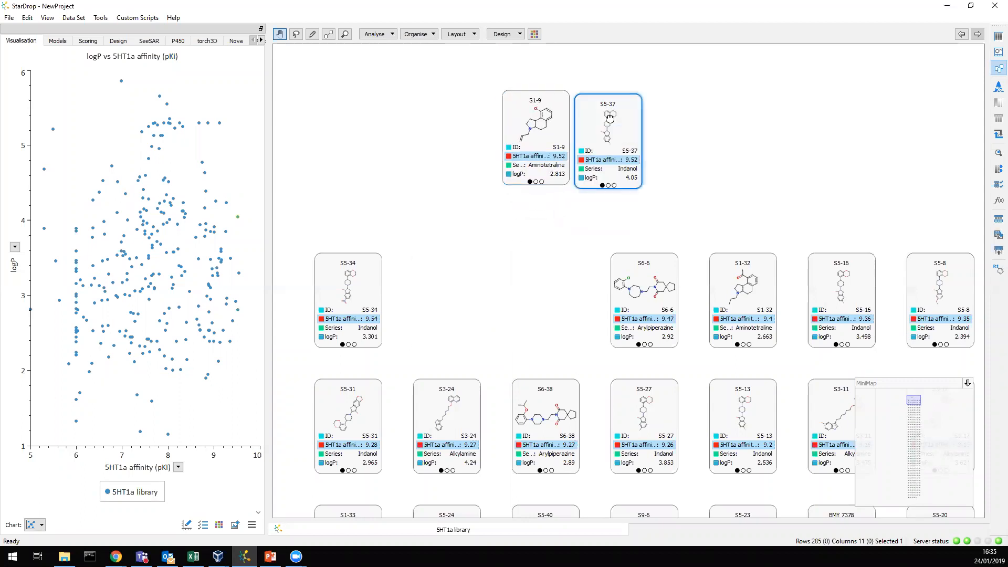
left_click_drag(639, 263, 674, 109)
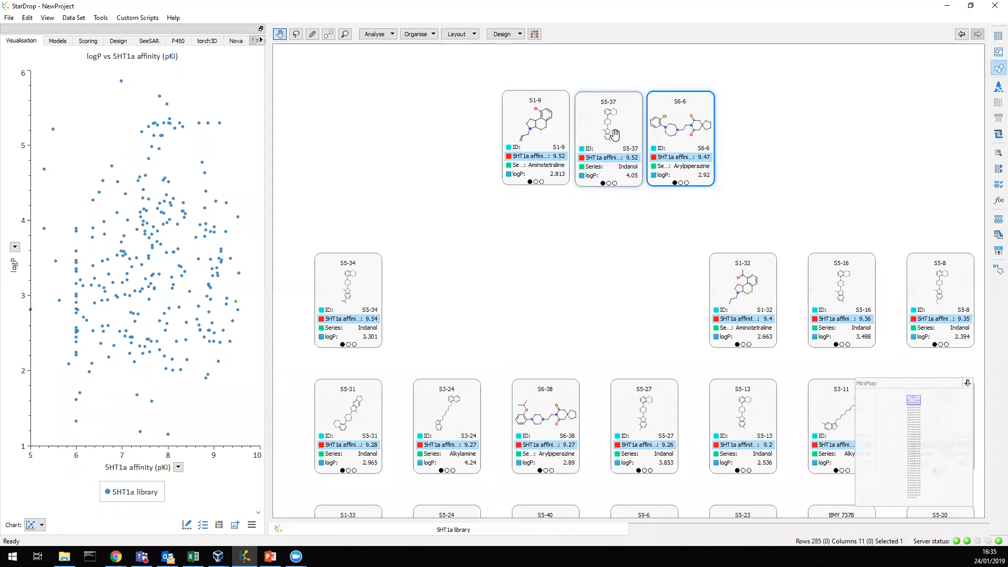
- Show the second property page on the cards, with MW, HBD, HBA, TPSA and Flexibility
scroll(614, 135, "up", 3)
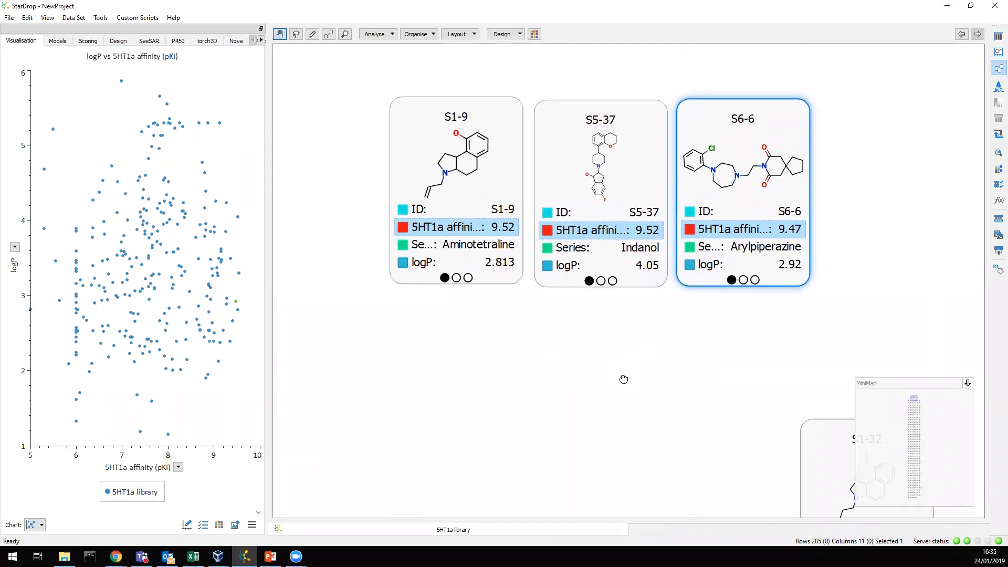
scroll(612, 303, "up", 1)
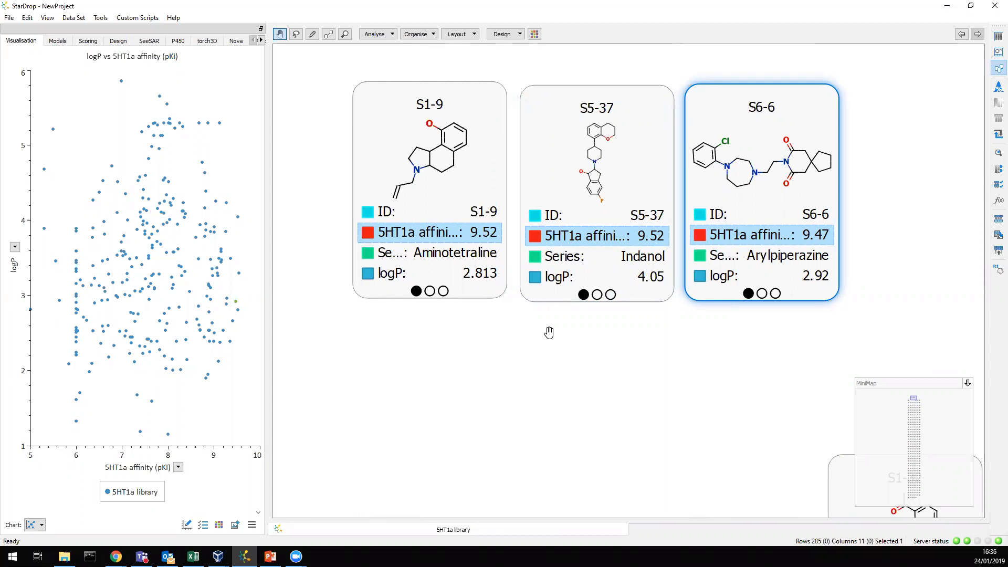
left_click(430, 292)
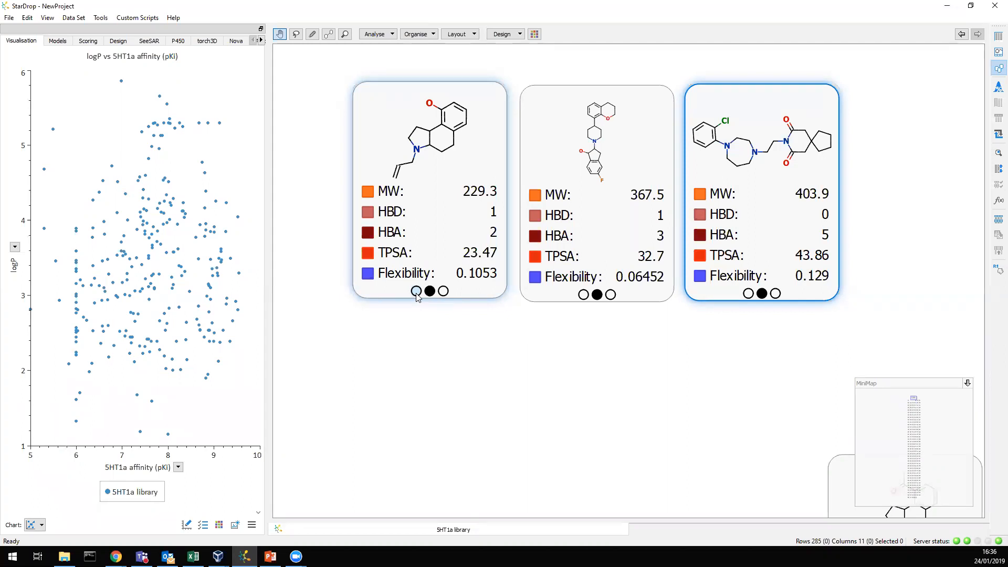
- Lay all the cards out in a regular grid, returning the three separated cards to their rows
scroll(492, 362, "down", 3)
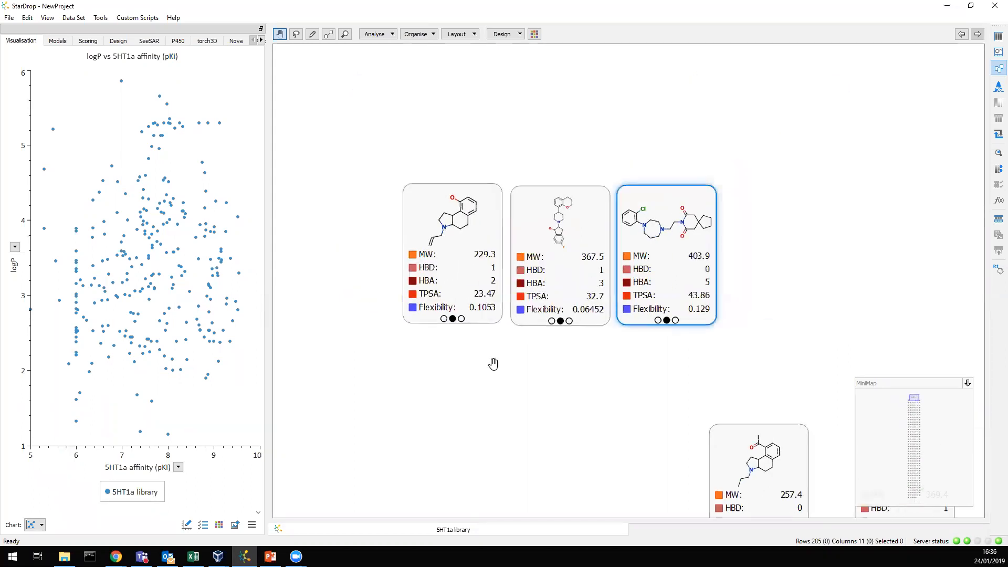
scroll(492, 362, "down", 3)
left_click_drag(497, 403, 563, 226)
scroll(564, 226, "down", 2)
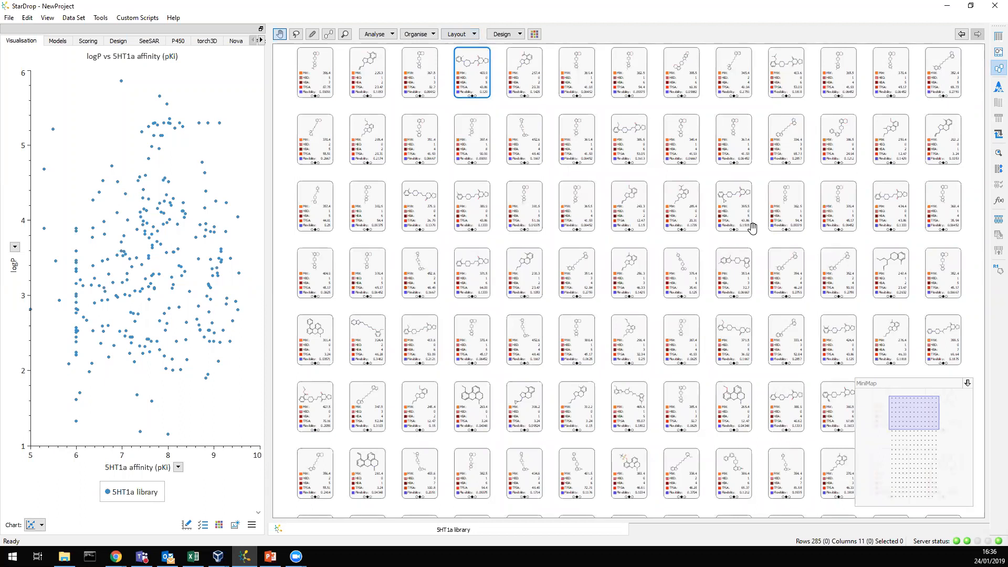
- Switch the cards back to their first property page, with ID, 5HT1a affinity, Series and logP
scroll(649, 192, "up", 1)
scroll(649, 192, "up", 2)
left_click(539, 366)
- Lay the card grid out again so its rows fit the width of the view
scroll(649, 274, "down", 3)
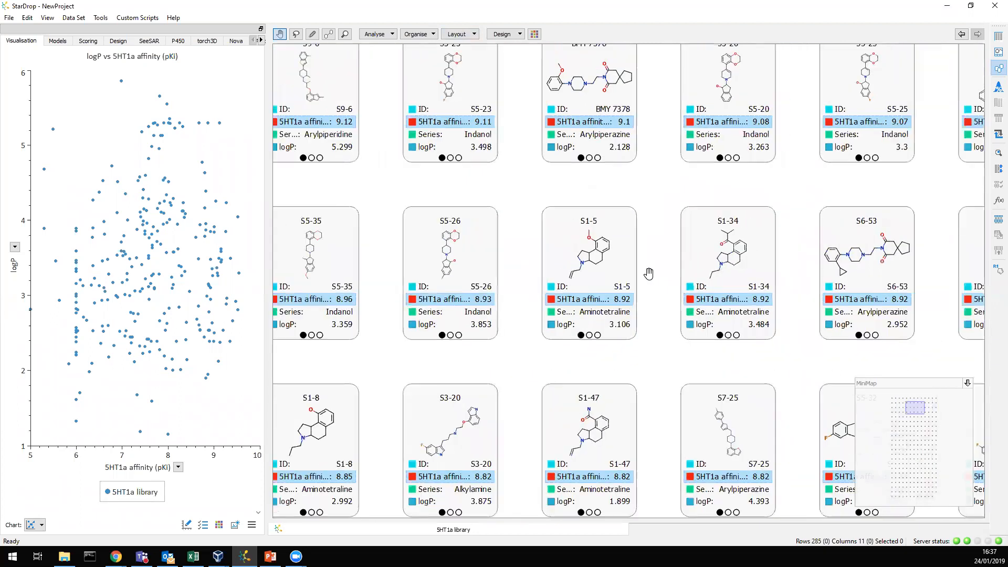
scroll(649, 273, "down", 4)
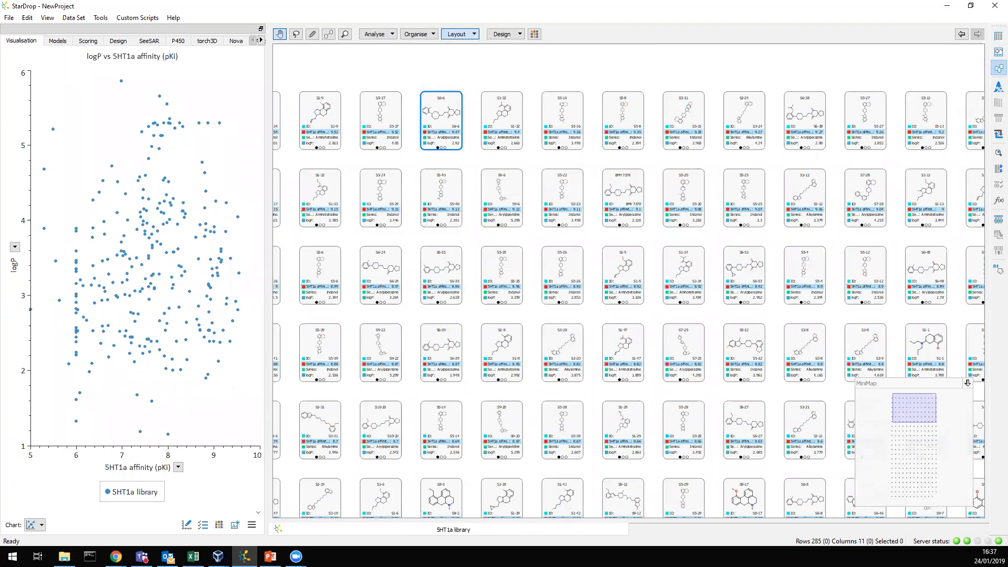
left_click(456, 34)
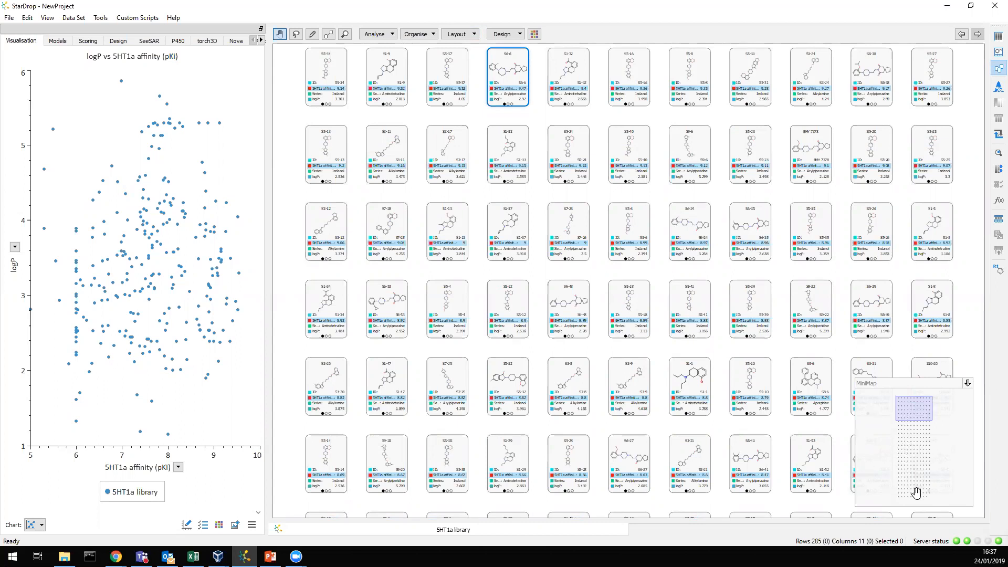
scroll(916, 492, "up", 1)
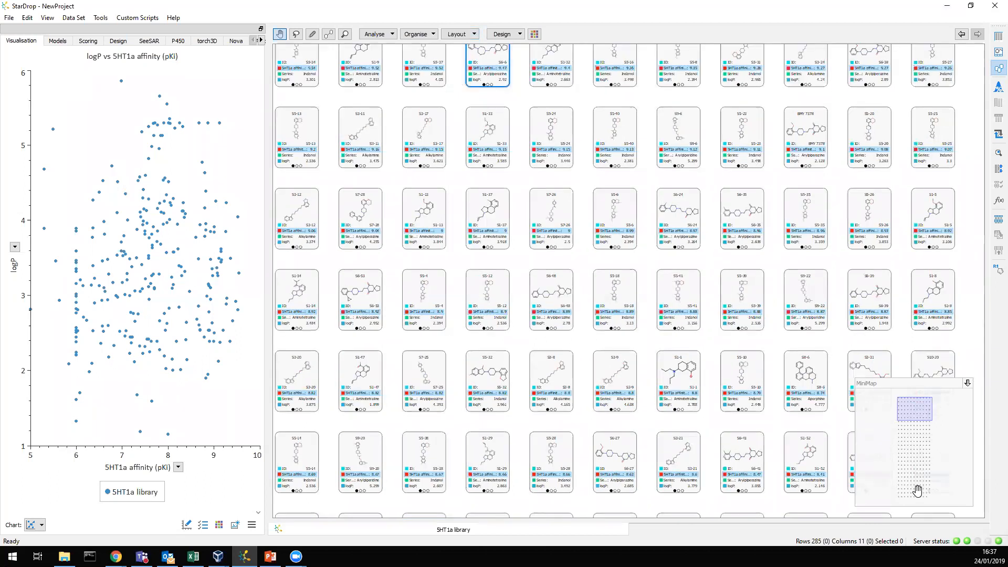
scroll(917, 491, "up", 1)
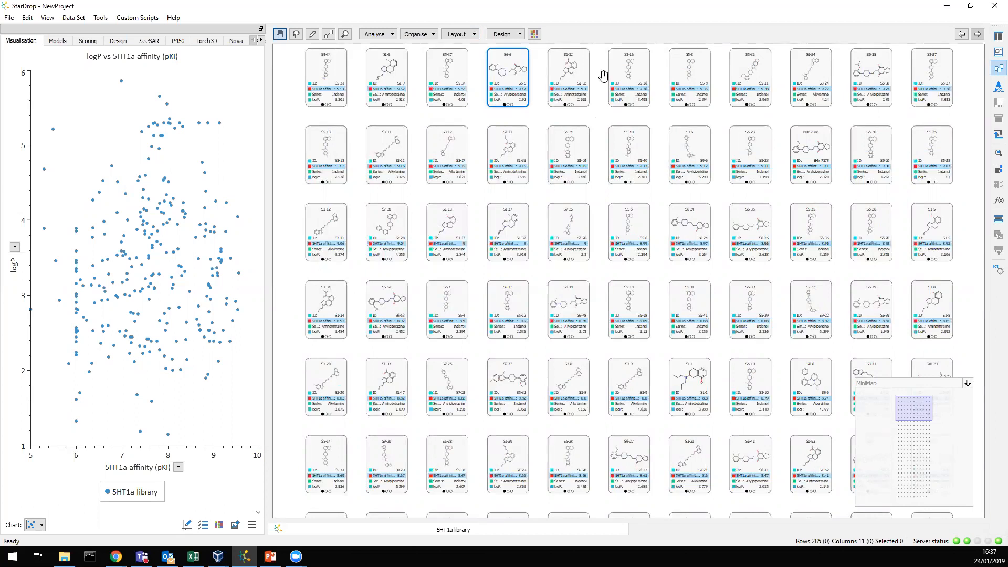
- Choose logP as the property that colours the cards
left_click(535, 34)
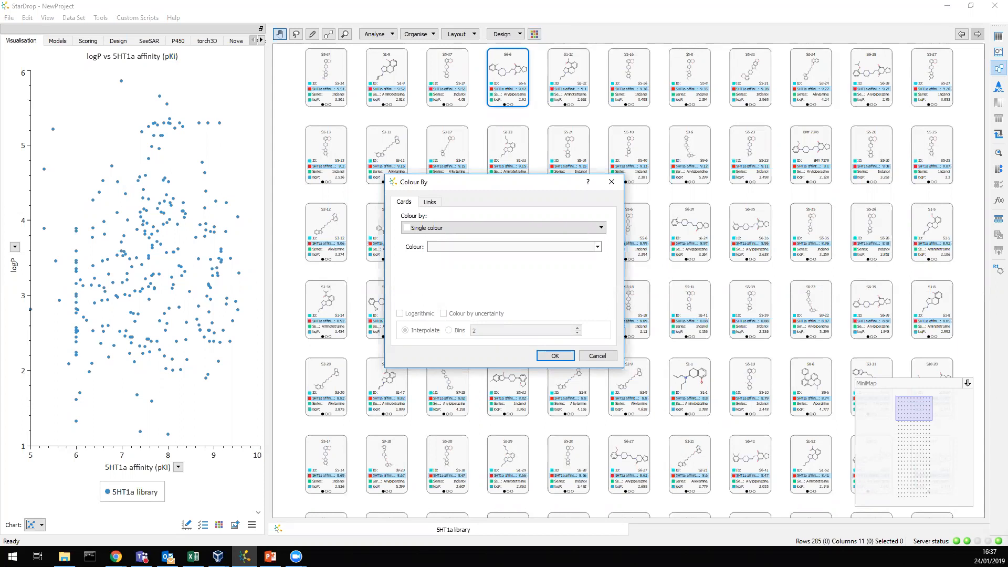
left_click(483, 231)
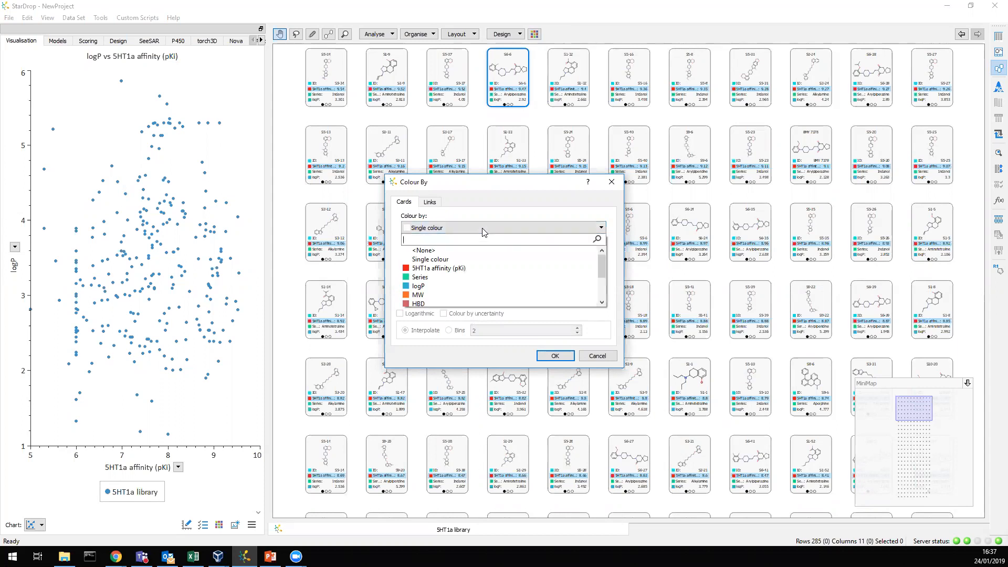
left_click(469, 286)
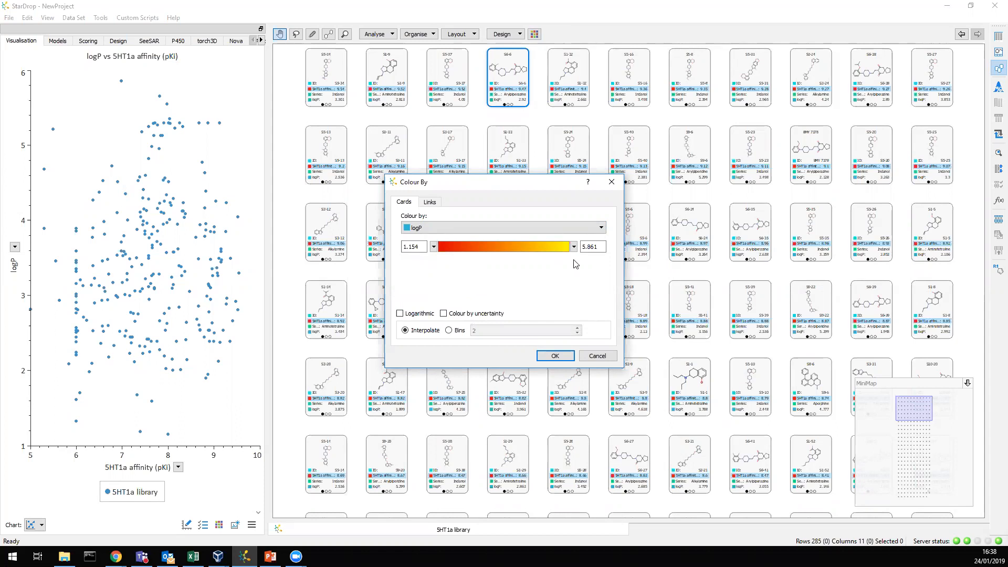
- Set the logP colour gradient from yellow at the low end to red at the high end and apply it to the cards
left_click(434, 247)
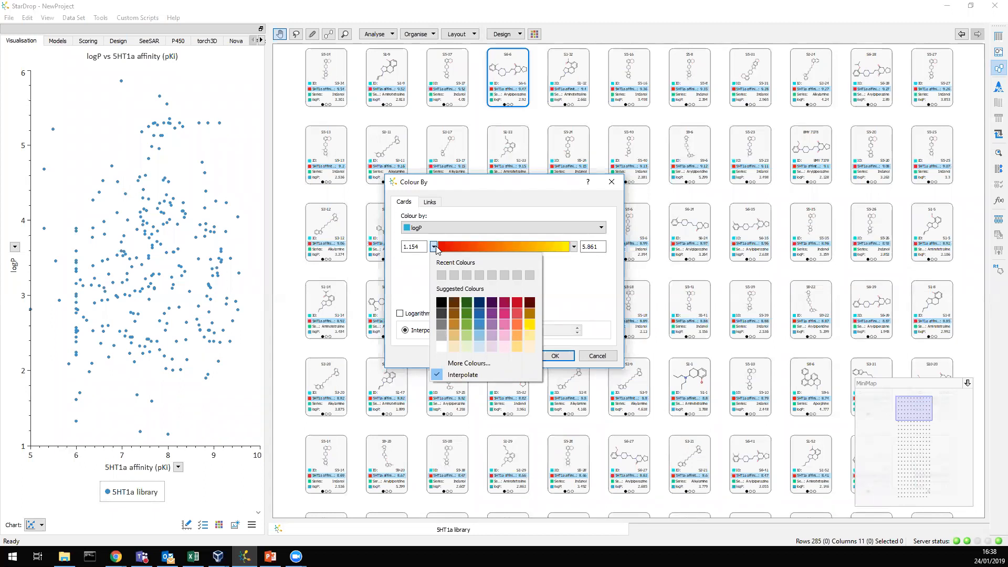
left_click(529, 326)
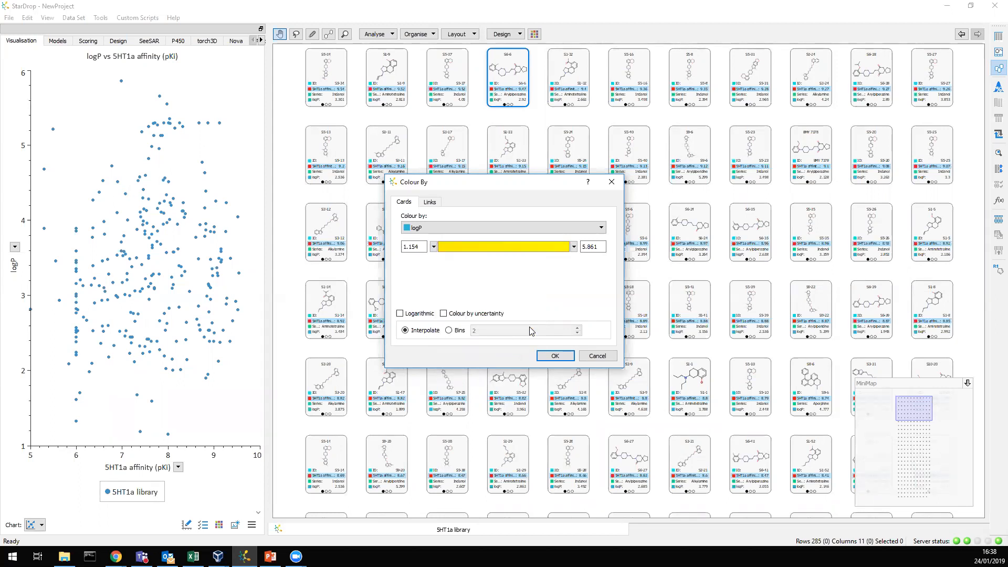
left_click(574, 247)
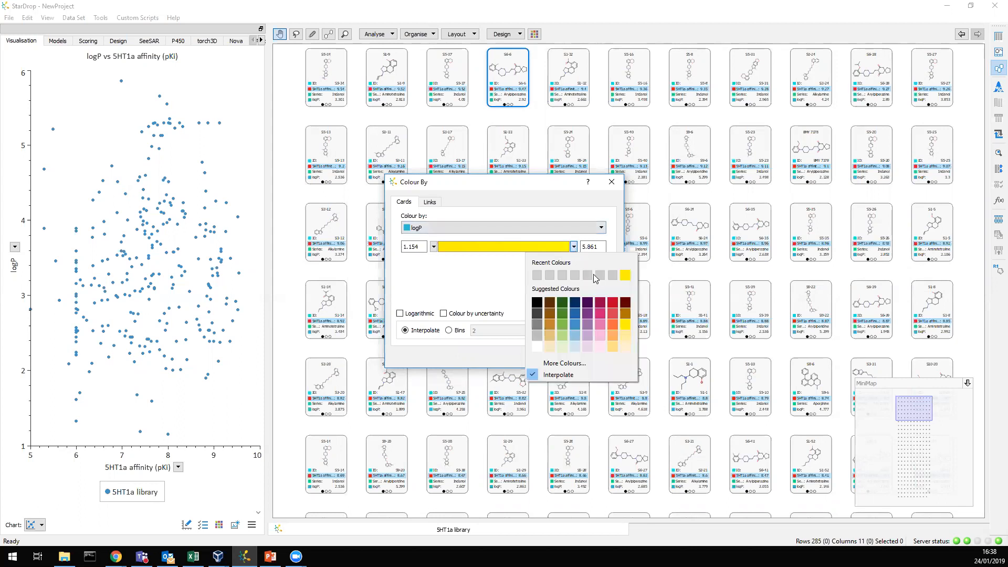
left_click(613, 303)
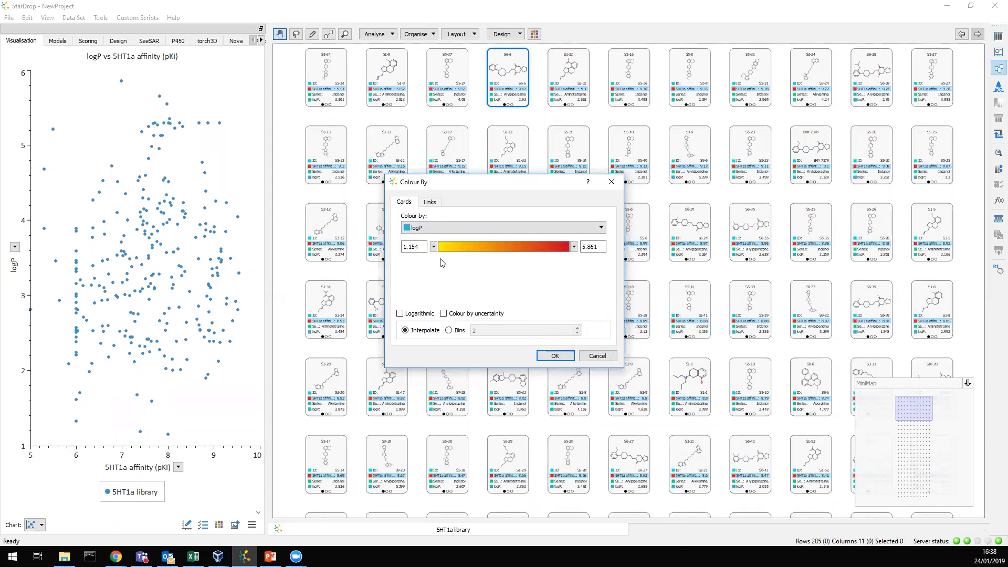
left_click(434, 247)
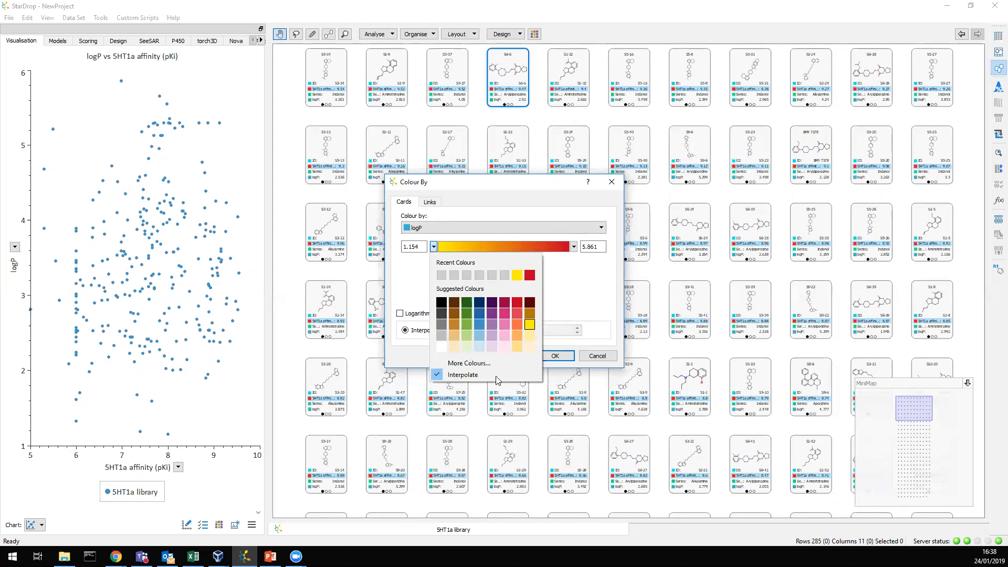
left_click(591, 290)
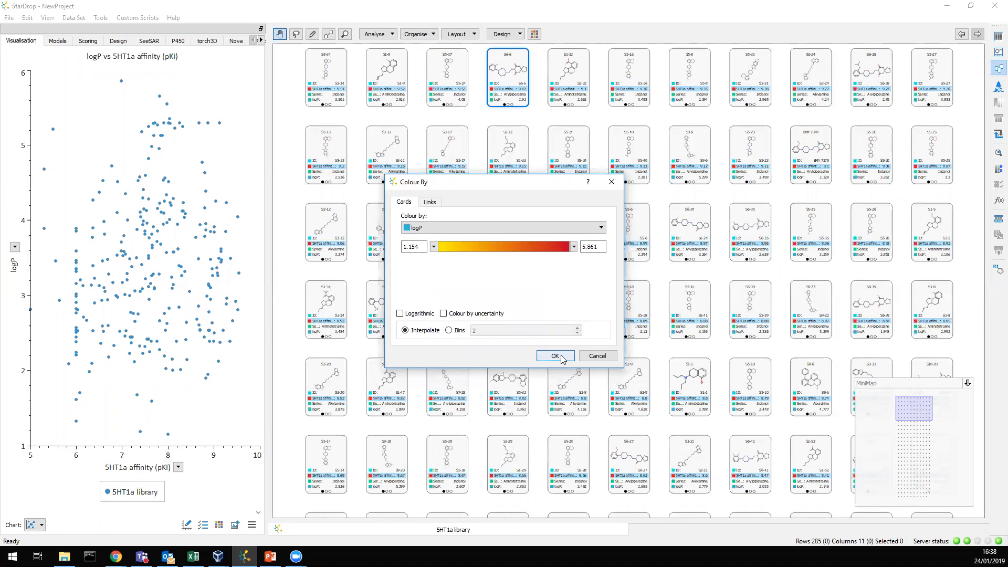
left_click(557, 355)
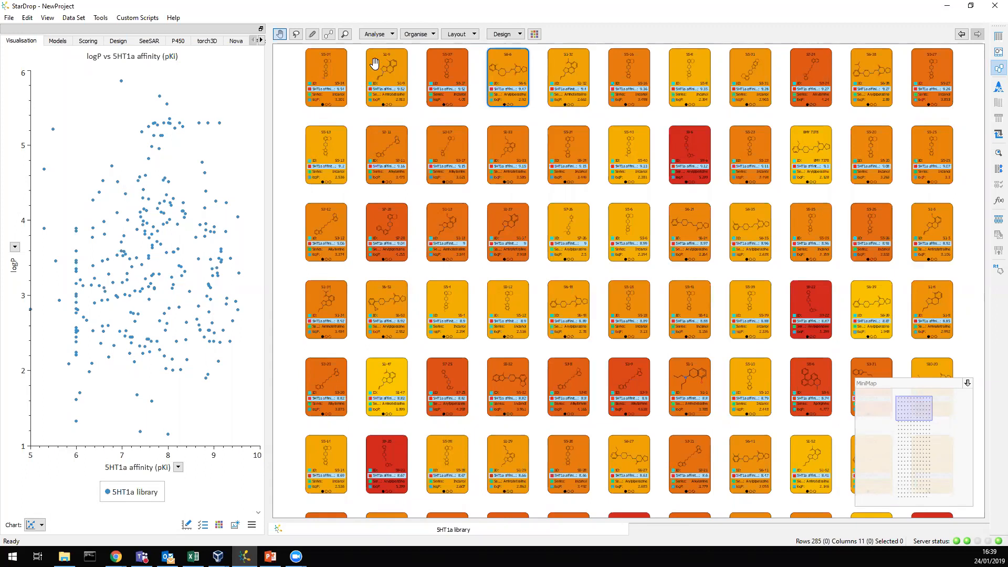
- Cluster the compounds by Common Substructure at 0.7 similarity, with results in Card View and common substructures displayed
left_click(392, 35)
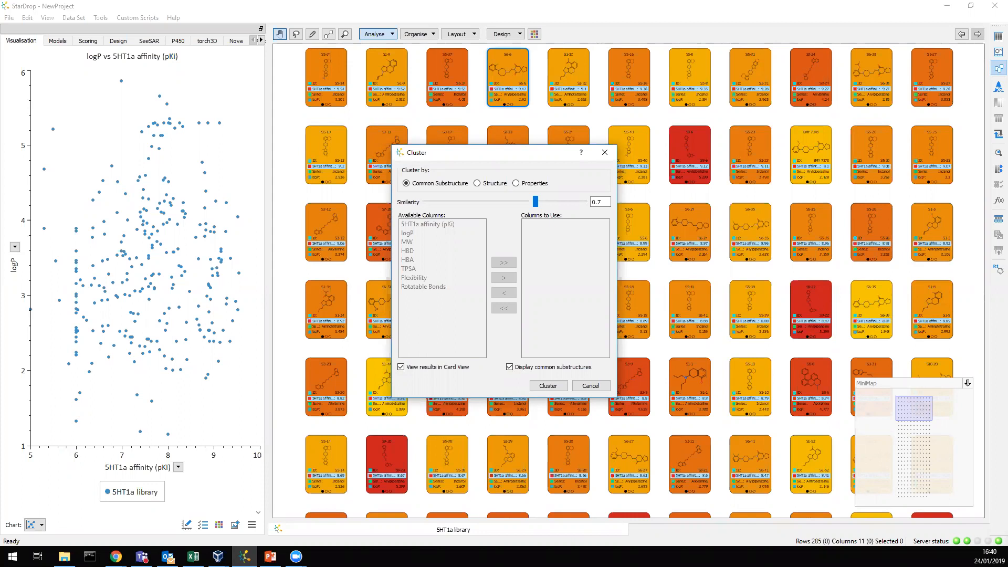
left_click(547, 386)
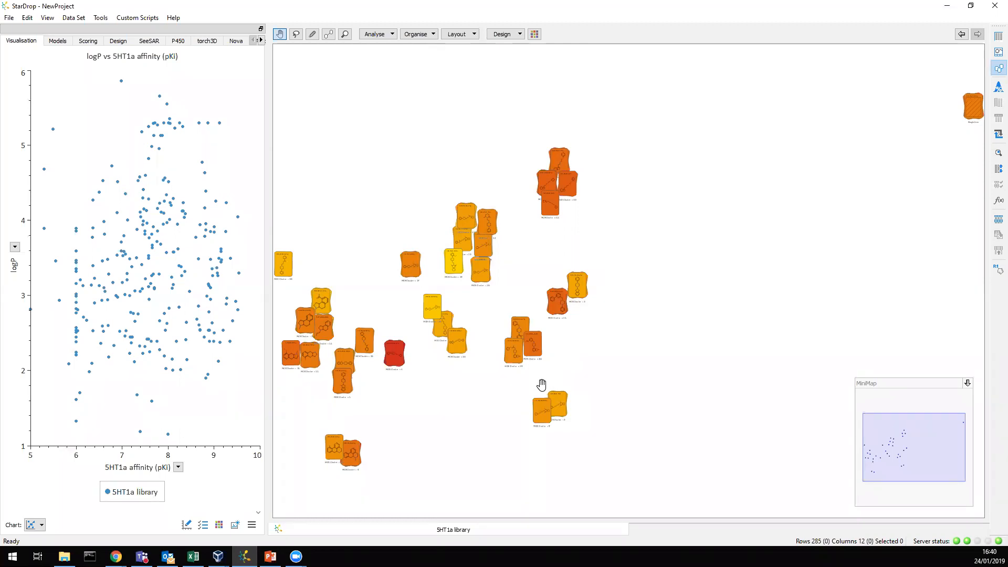
left_click_drag(574, 247, 696, 220)
scroll(681, 245, "up", 2)
scroll(681, 245, "up", 1)
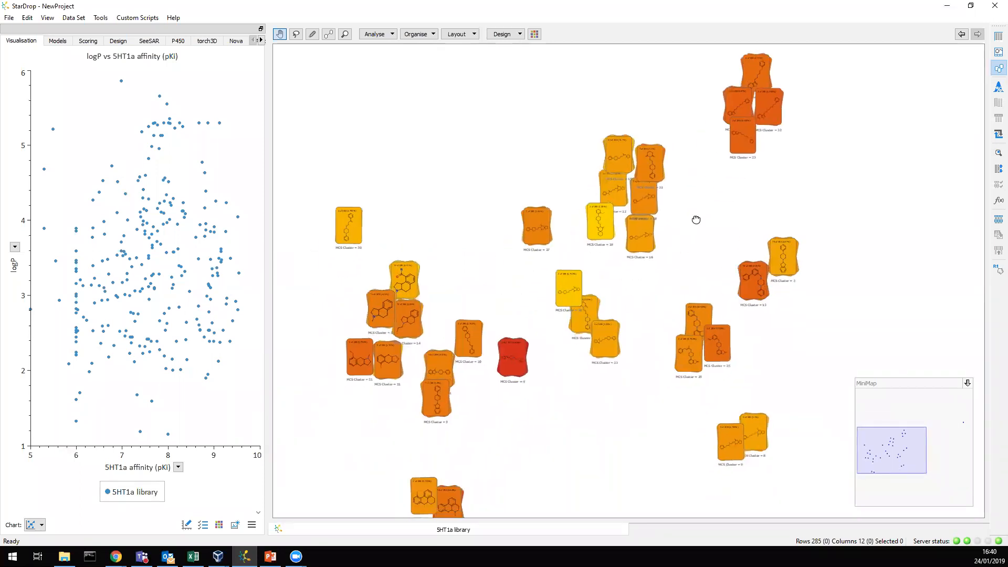
scroll(698, 222, "down", 3)
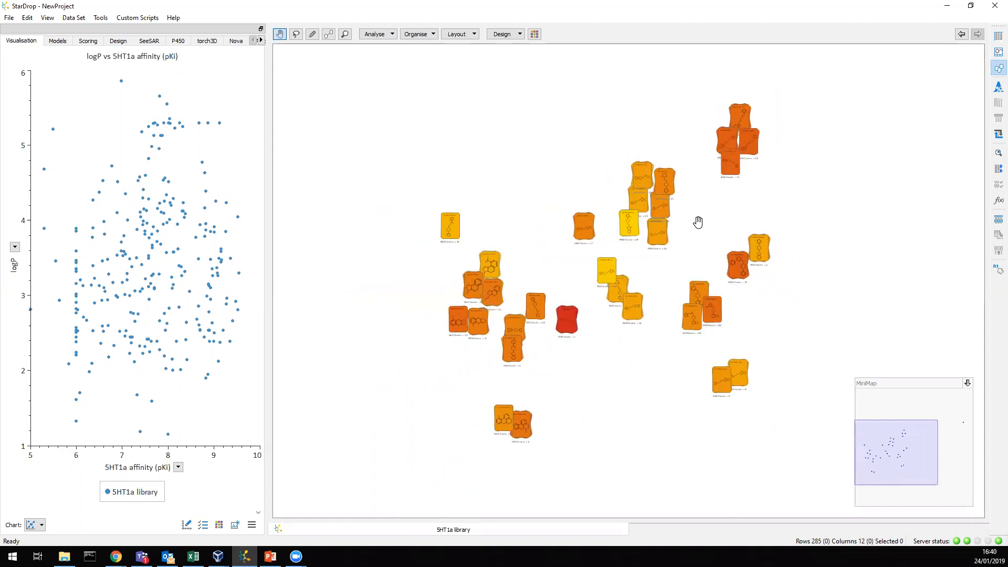
- Inspect the MCS Cluster 27 stack to see the individual compound cards it contains
scroll(697, 222, "up", 3)
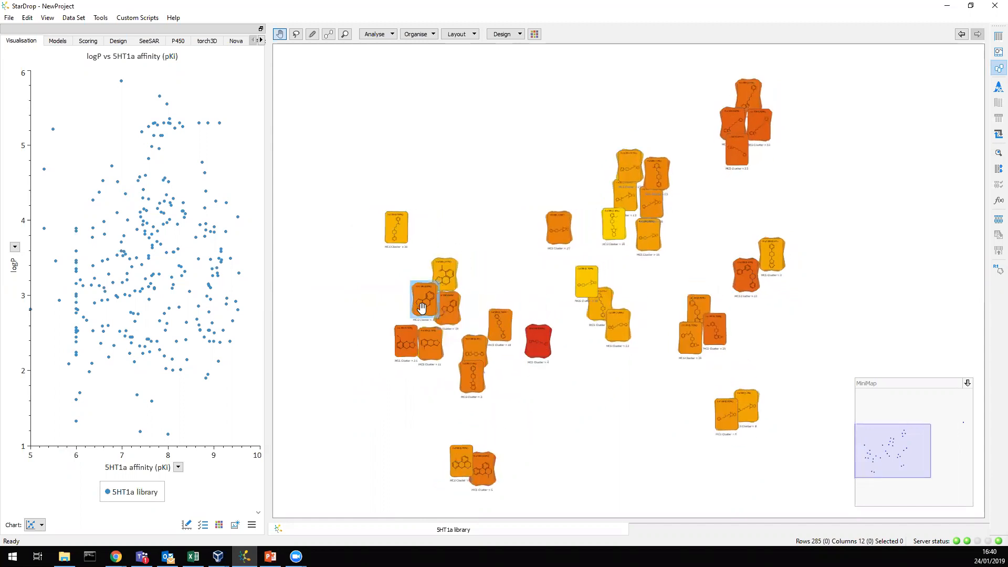
scroll(422, 305, "up", 3)
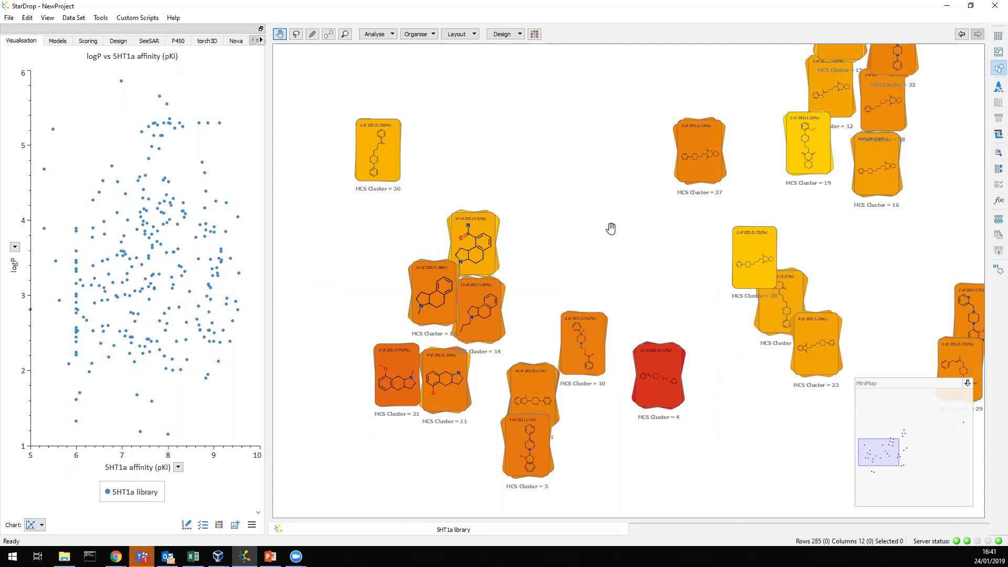
right_click(692, 154)
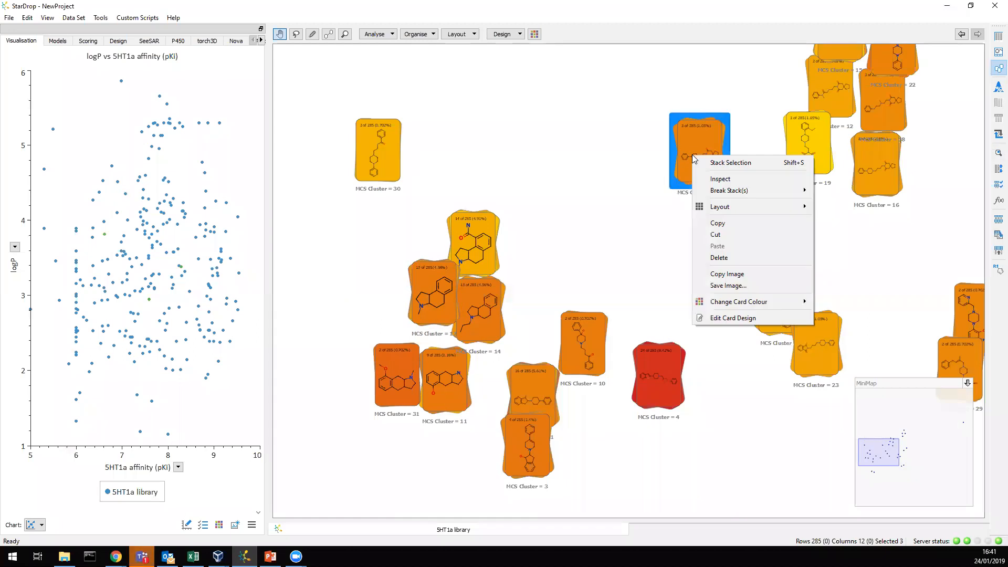
left_click(709, 180)
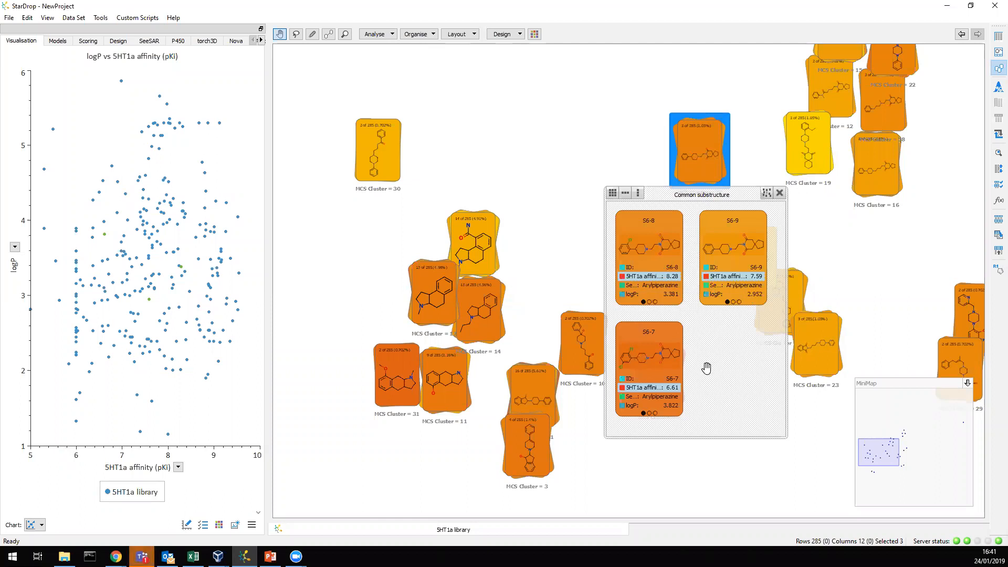
- Take card S6-7 out of the MCS Cluster 27 stack and put it back
left_click(669, 340)
left_click_drag(677, 344, 543, 108)
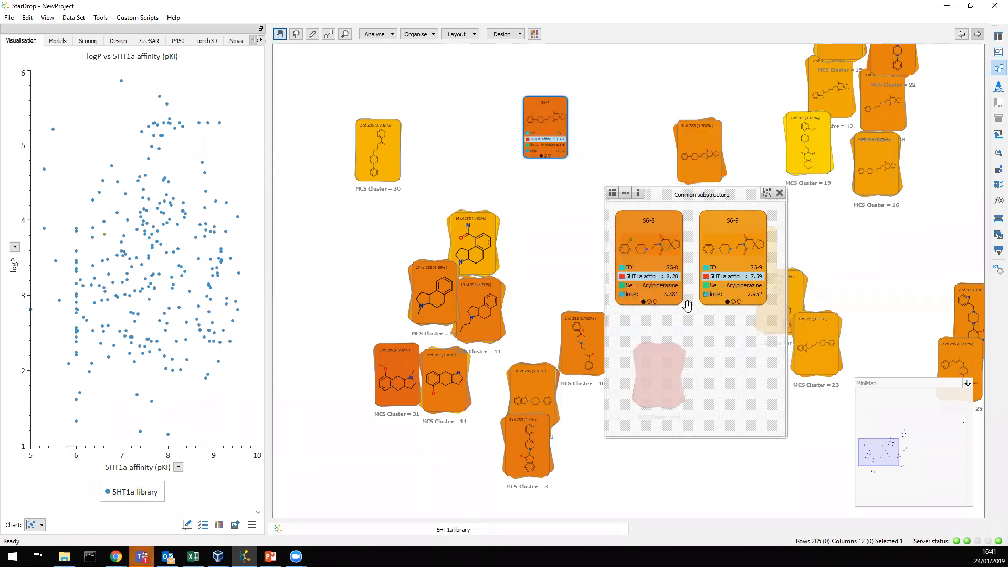
left_click(779, 192)
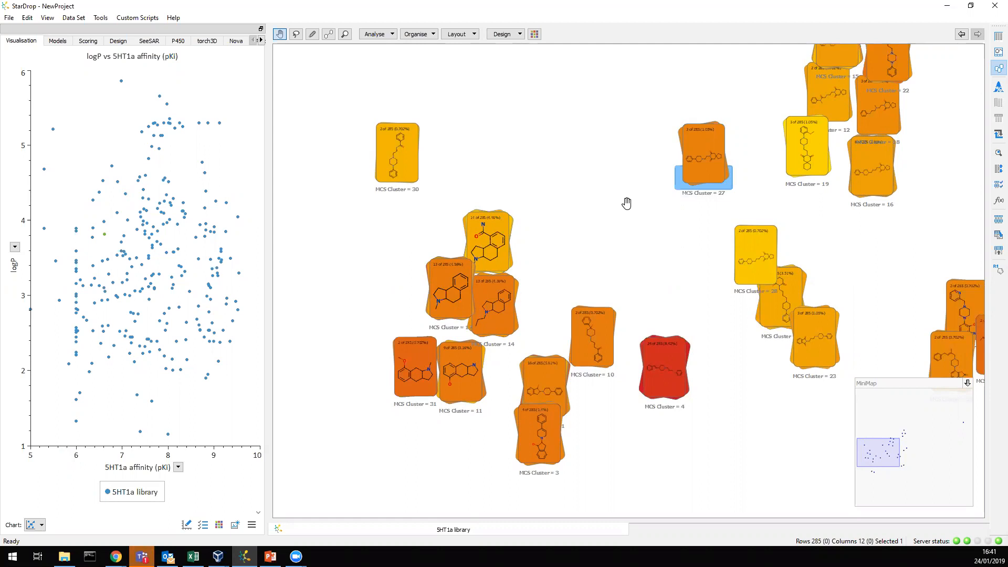
- Reopen the MCS Cluster 27 stack to check its cards, and close it again
left_click(702, 150)
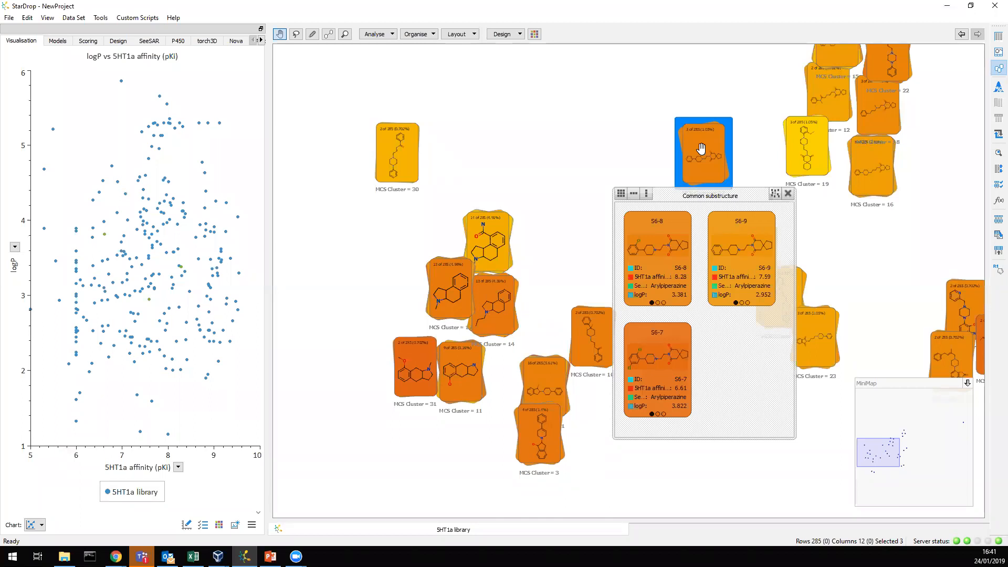
mouse_move(702, 150)
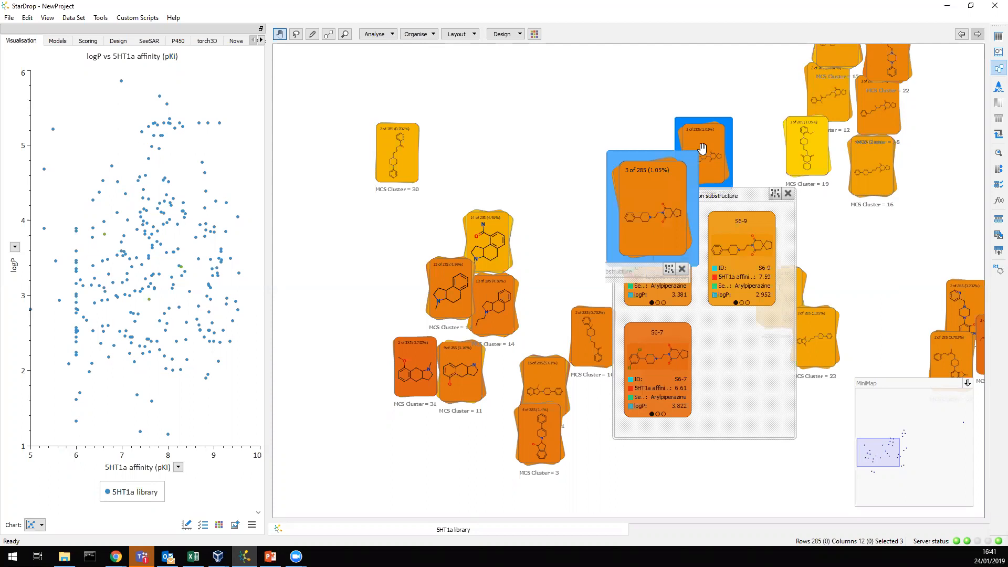
left_click(789, 194)
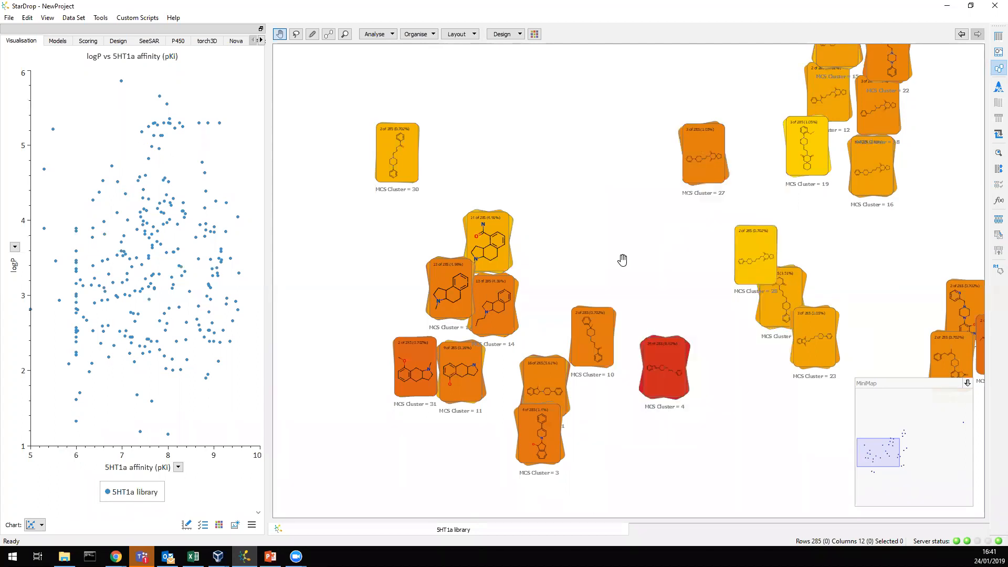
- Merge the three overlapping stacks above MCS Clusters 31 and 11 into a single stack
left_click_drag(617, 256, 620, 242)
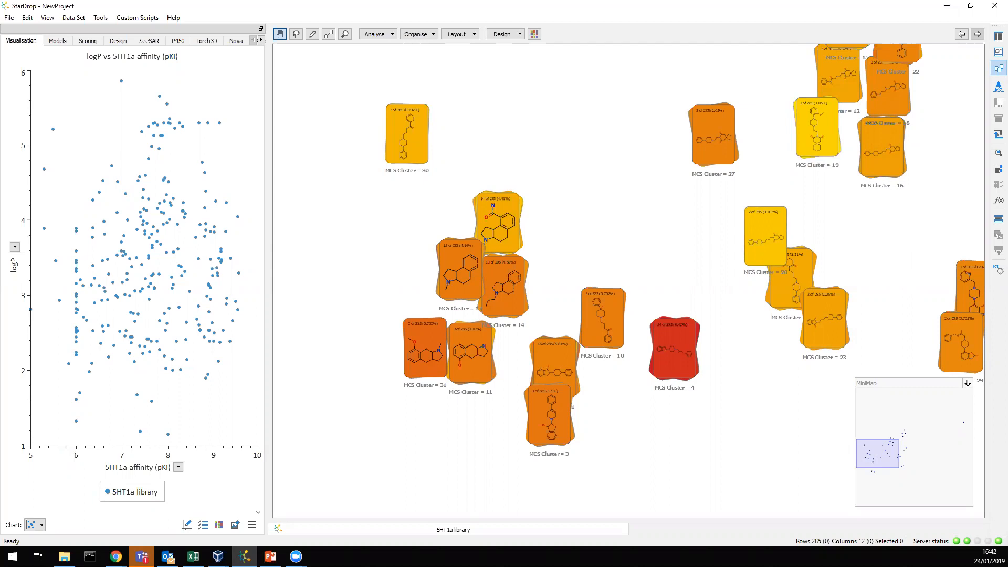
scroll(420, 279, "up", 2)
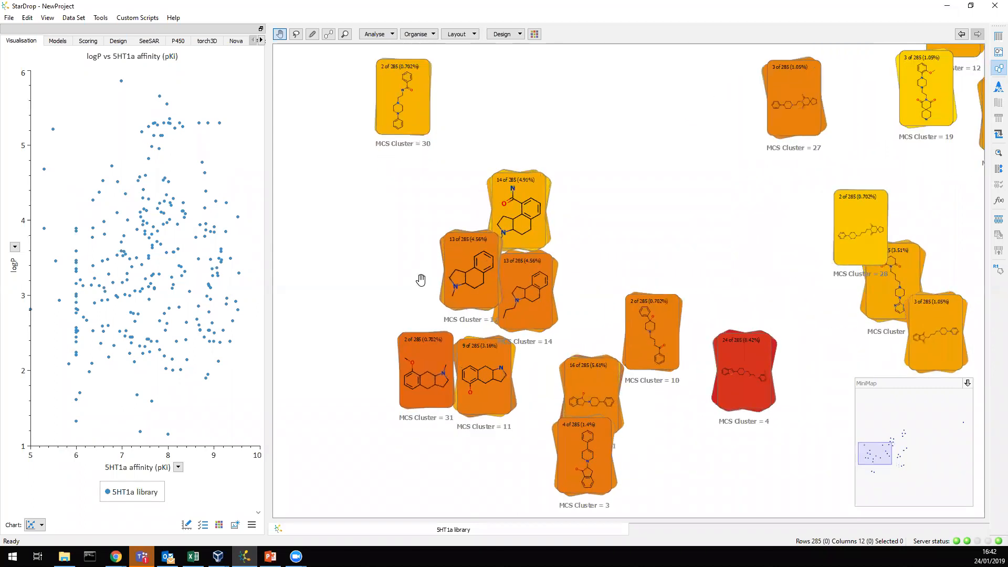
scroll(421, 280, "up", 2)
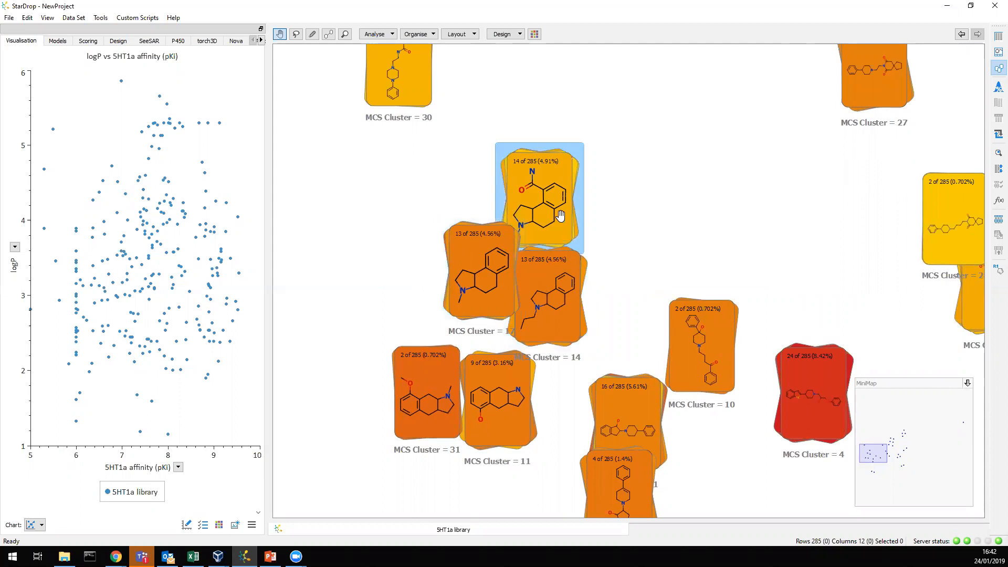
mouse_move(560, 215)
left_click_drag(462, 269, 549, 229)
scroll(548, 274, "down", 1)
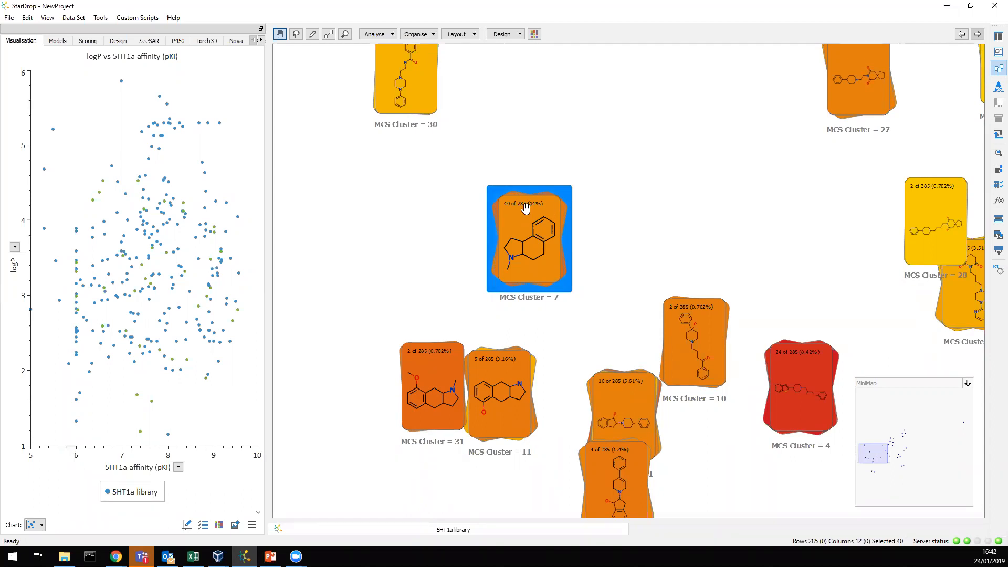
- Open the Card View design preferences and remove the common substructure diagram and the proportion text from the stack design
scroll(518, 213, "up", 3)
scroll(519, 221, "up", 1)
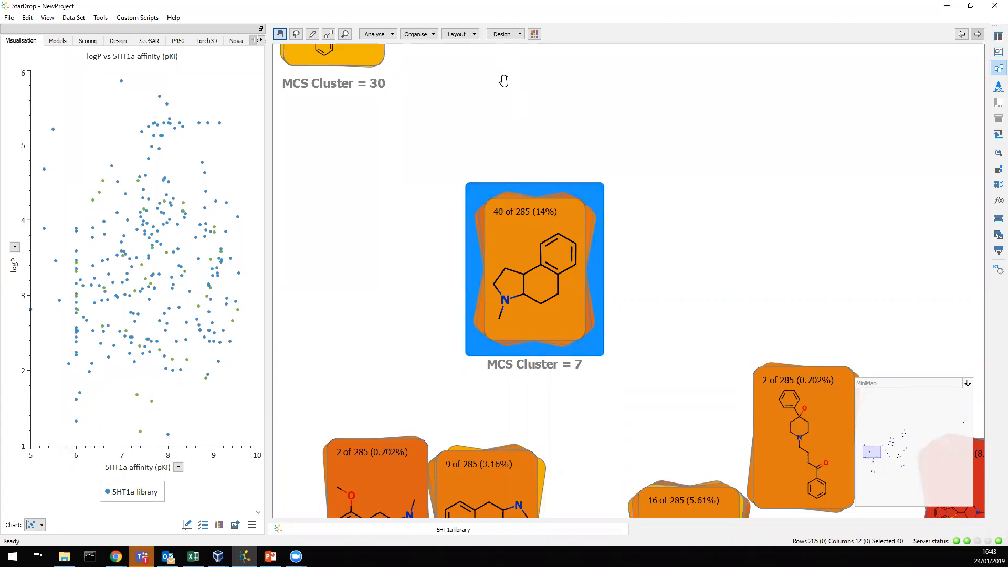
scroll(505, 94, "down", 1)
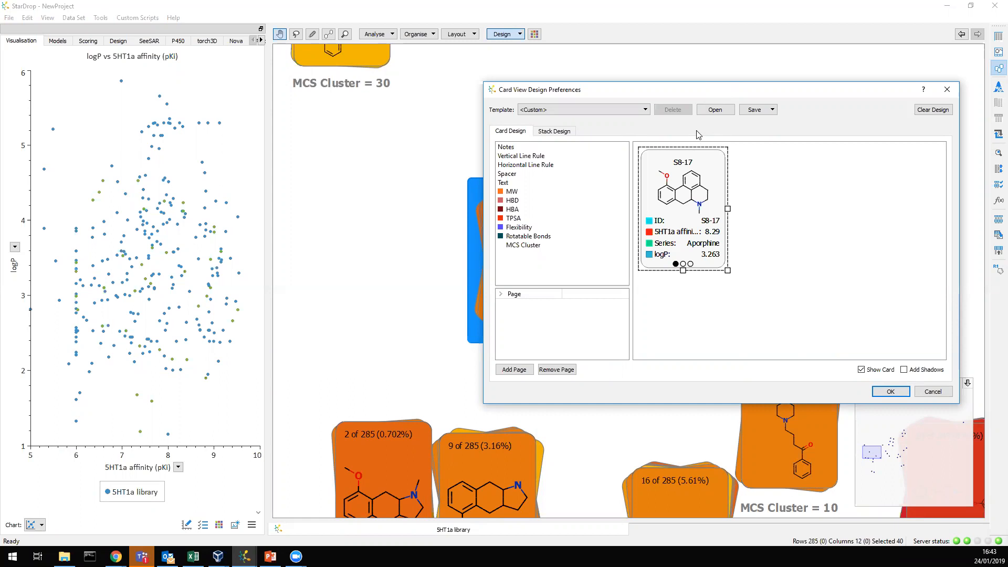
left_click(569, 135)
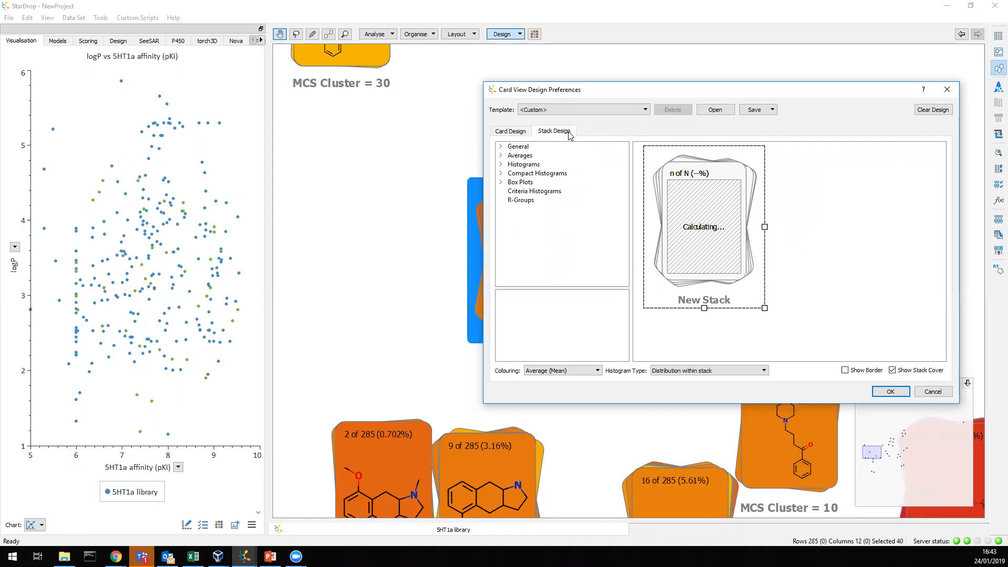
left_click(695, 227)
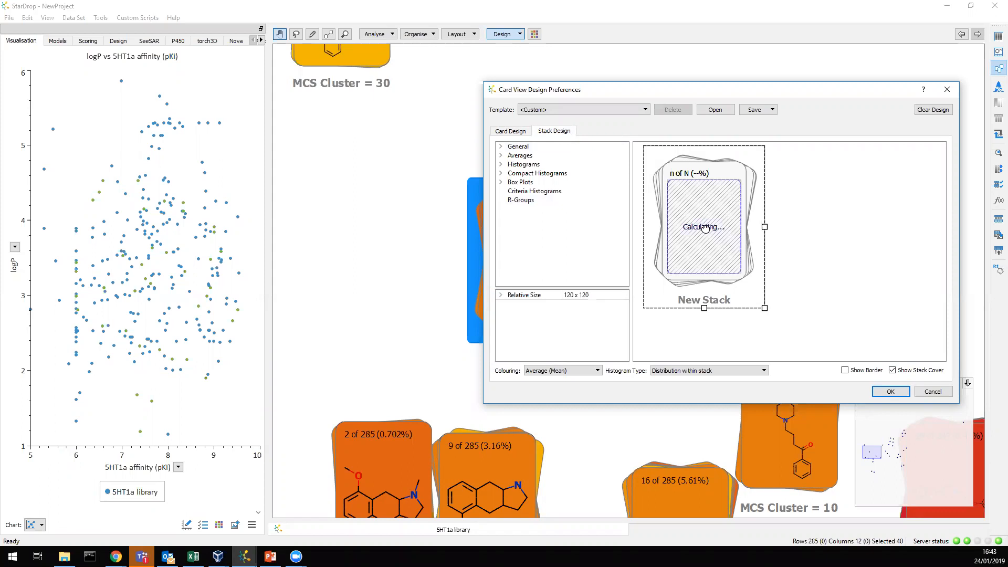
scroll(724, 231, "down", 1)
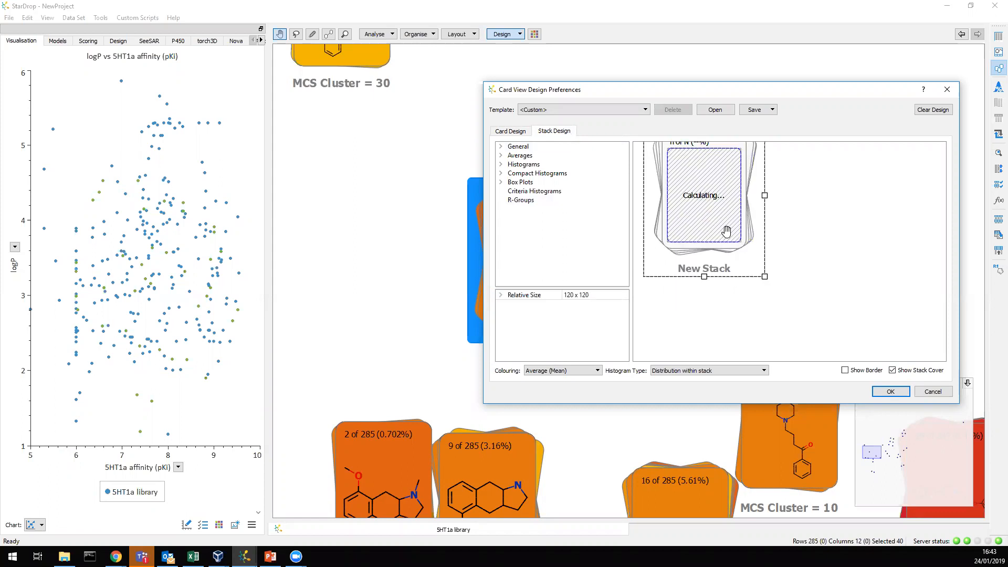
scroll(719, 209, "up", 1)
left_click_drag(716, 226, 819, 234)
left_click_drag(691, 173, 848, 198)
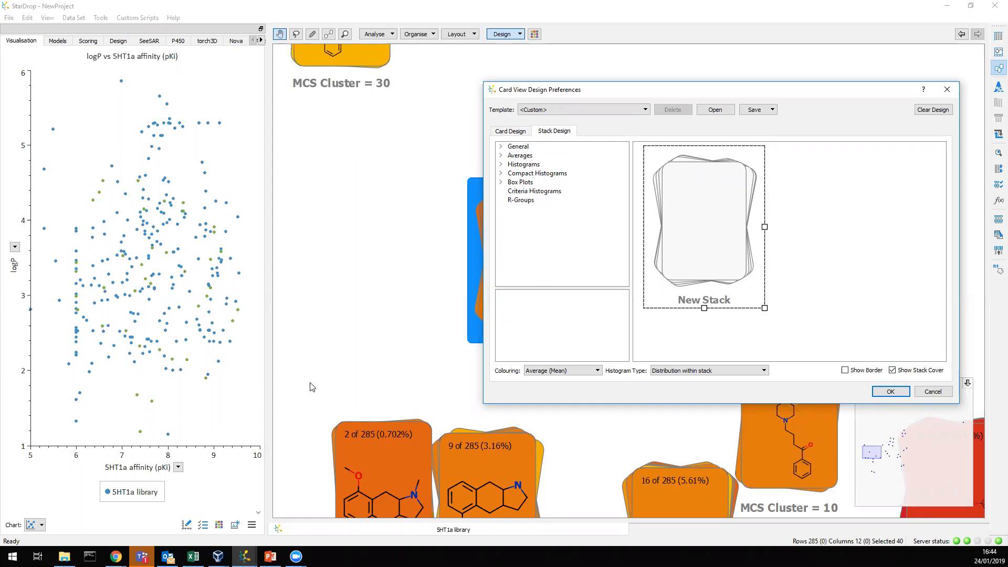
- Add a Representative Structure and a 5HT1a affinity (pKi) histogram to the stack design
left_click(501, 149)
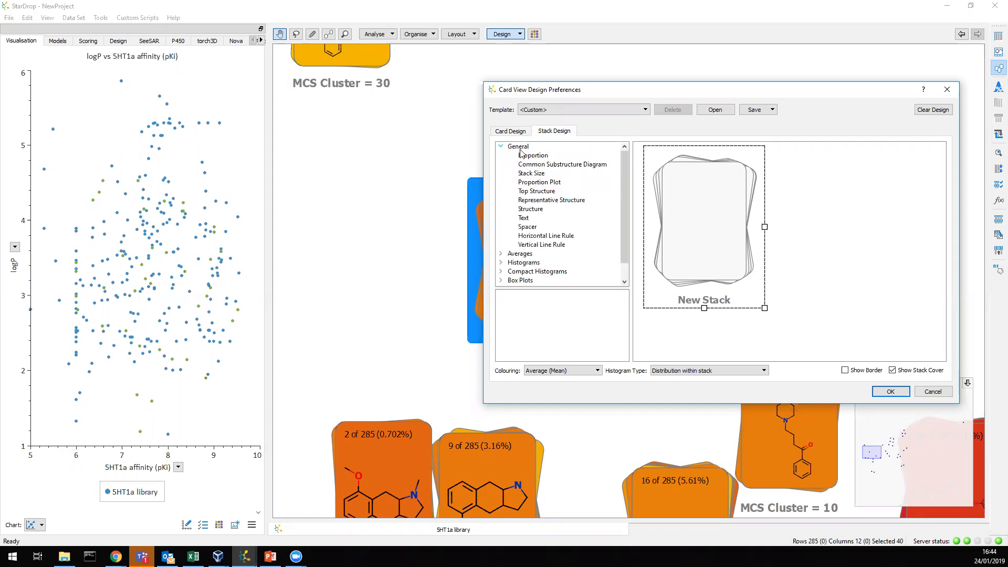
left_click_drag(546, 200, 707, 189)
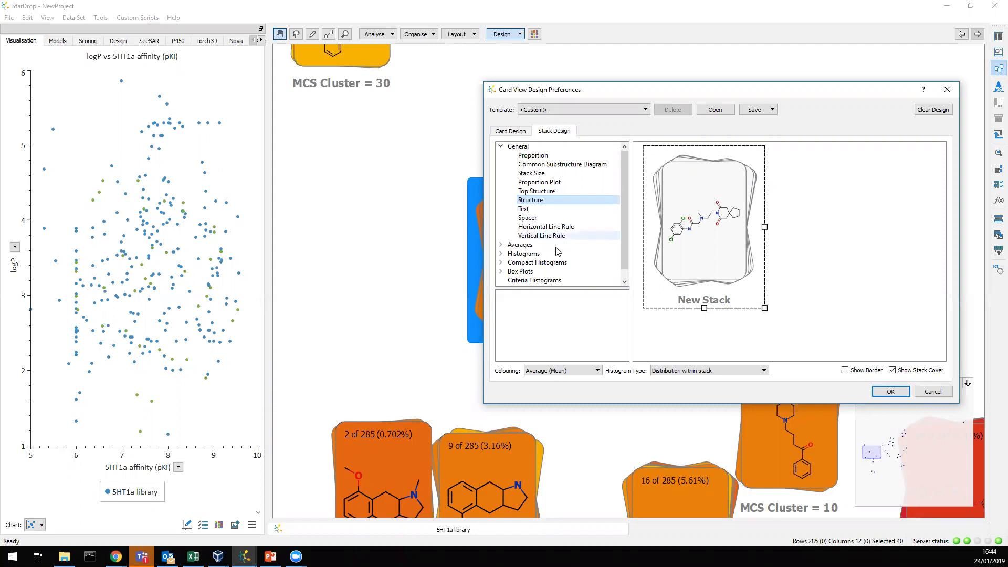
left_click(501, 255)
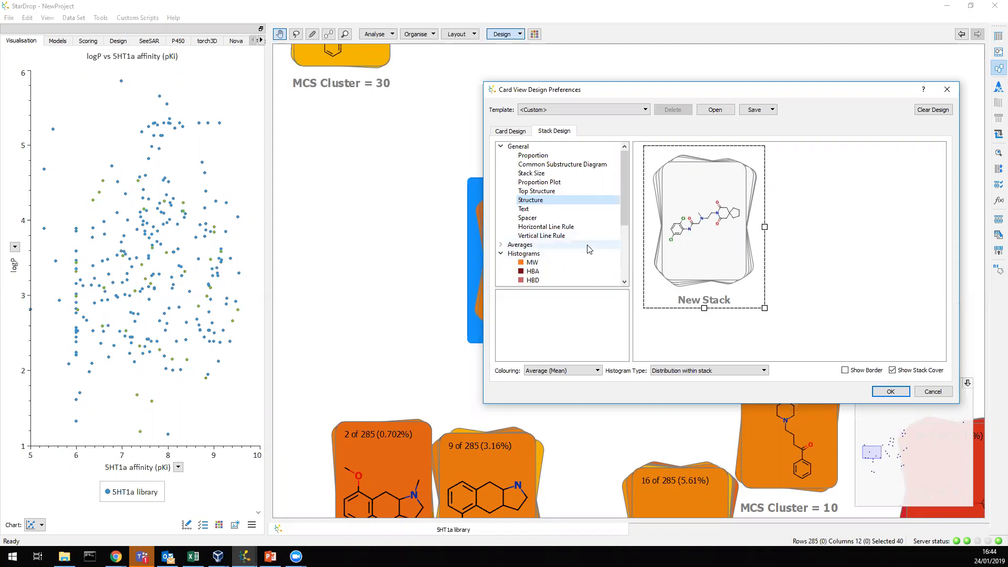
scroll(588, 251, "down", 2)
mouse_move(587, 251)
left_mouse_down()
mouse_move(736, 254)
mouse_move(725, 233)
mouse_move(761, 210)
mouse_move(698, 211)
mouse_move(683, 247)
mouse_move(691, 245)
left_mouse_up()
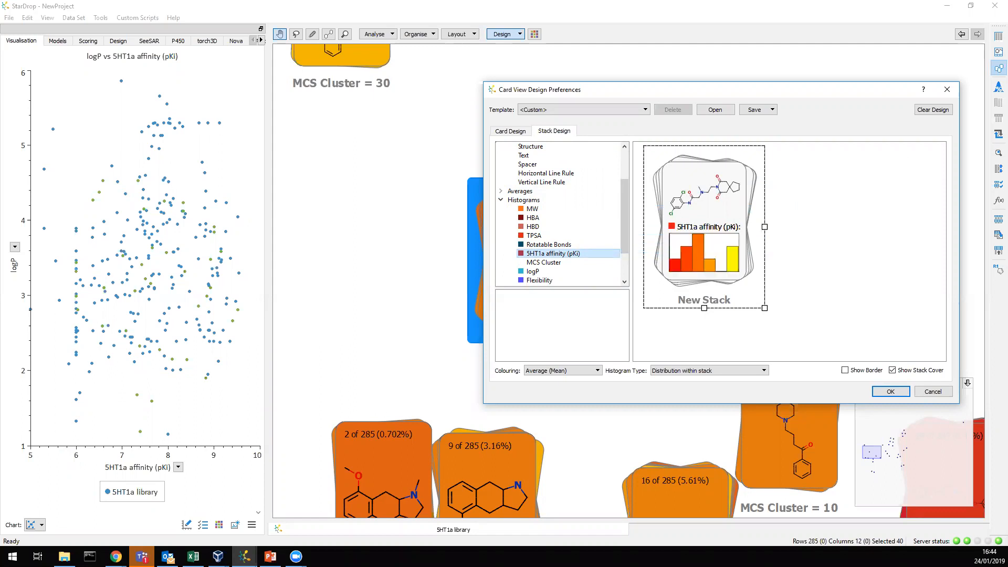
- Add a logP box plot below the affinity histogram and apply the new stack design
scroll(512, 262, "down", 1)
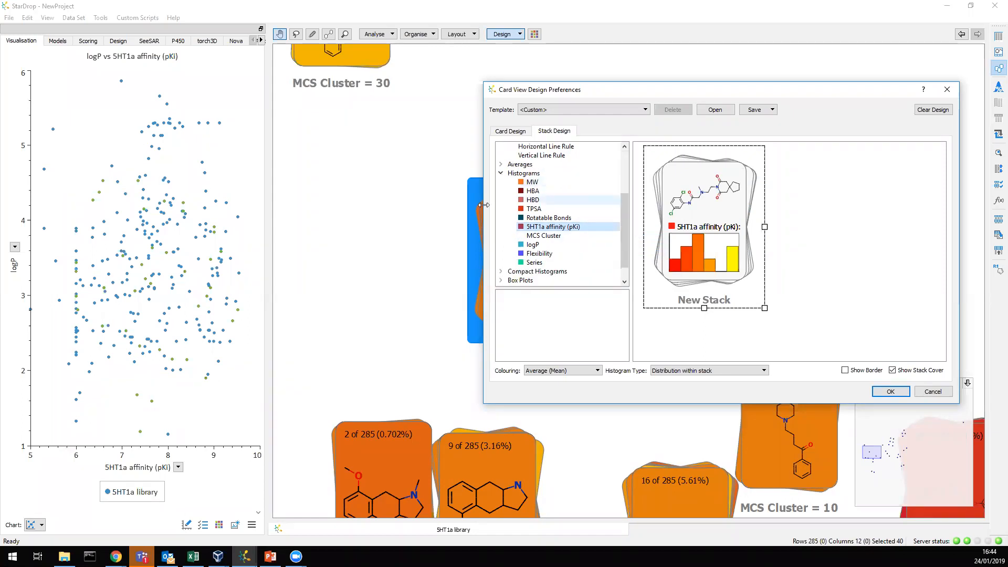
left_click(500, 280)
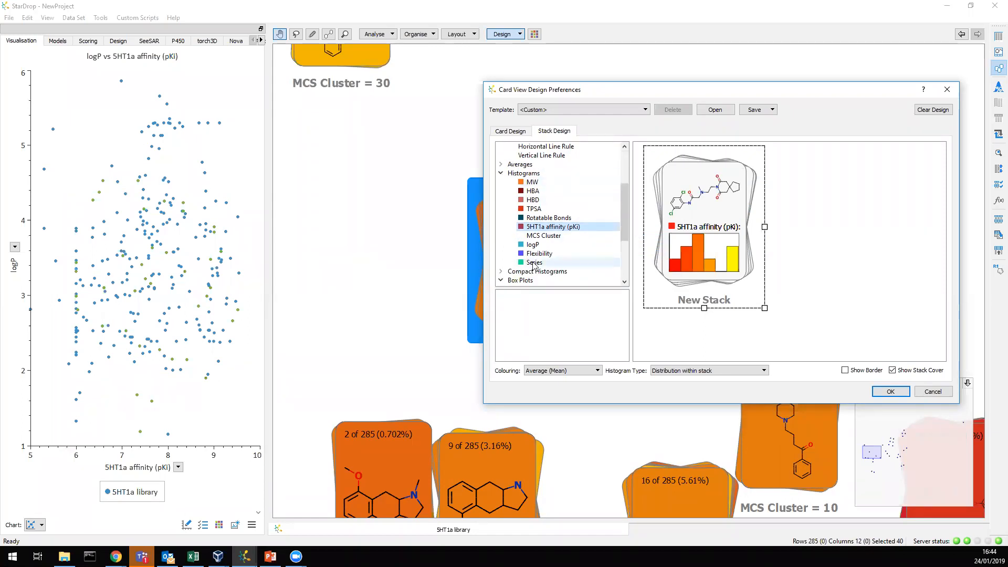
scroll(534, 263, "down", 2)
scroll(535, 264, "down", 1)
left_click_drag(533, 262, 706, 279)
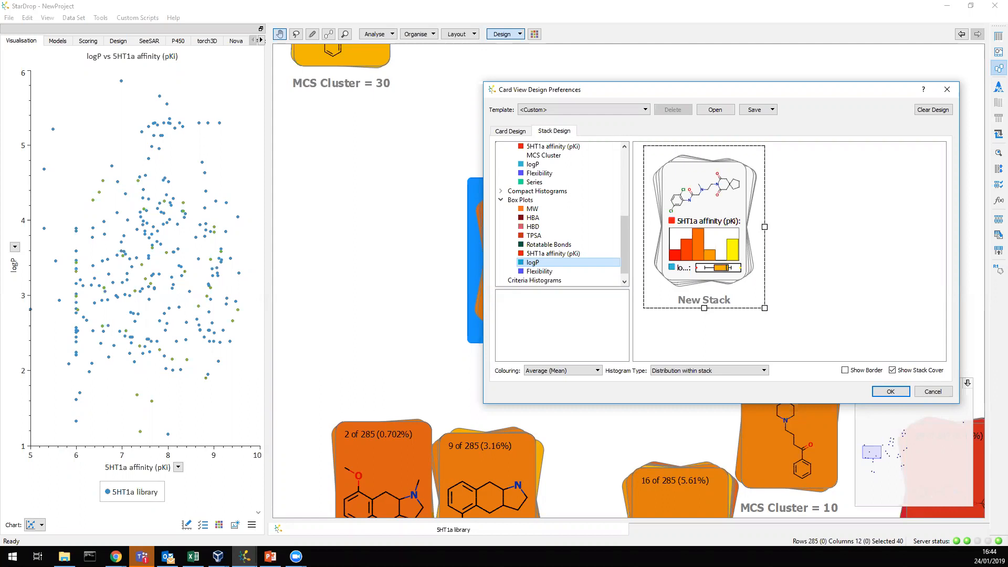
left_click(891, 391)
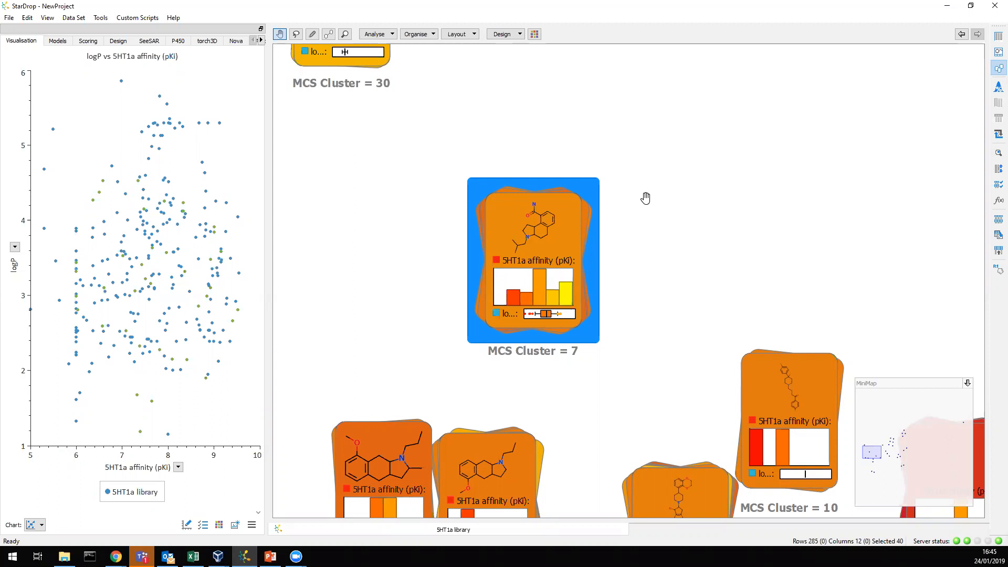
- Restack all the cards by the Series property, using a single column
left_click(433, 36)
left_click(606, 98)
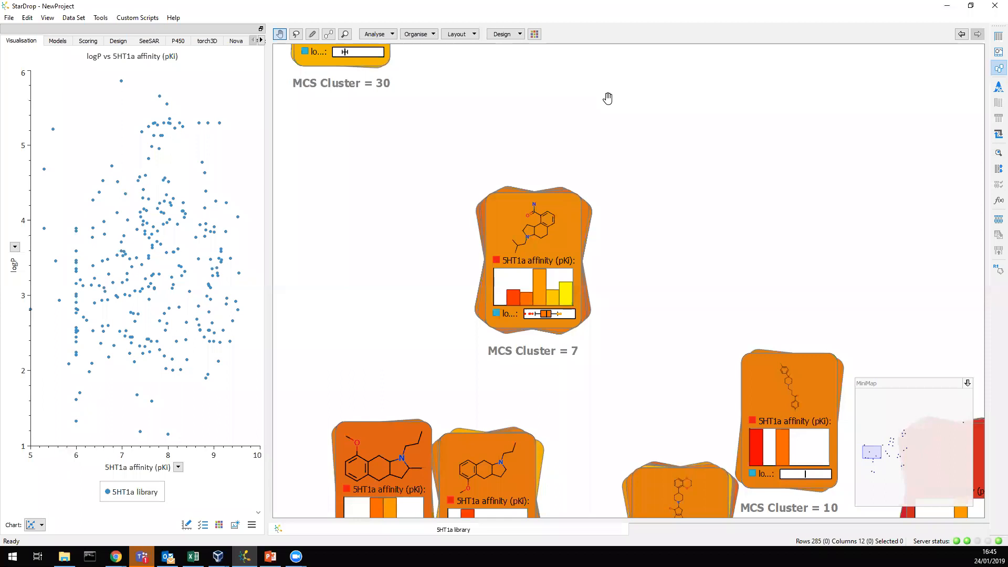
left_click(430, 36)
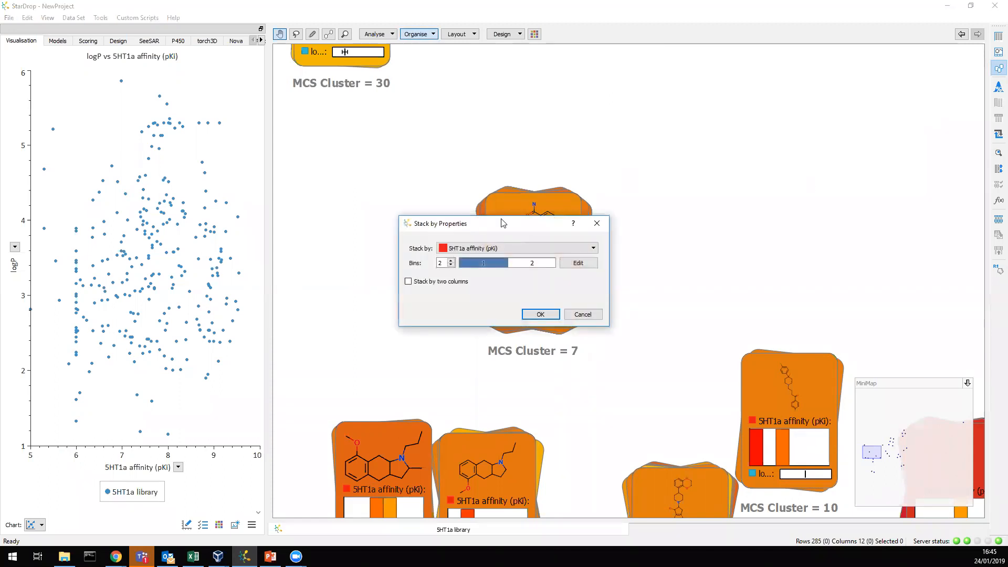
left_click_drag(511, 229, 752, 182)
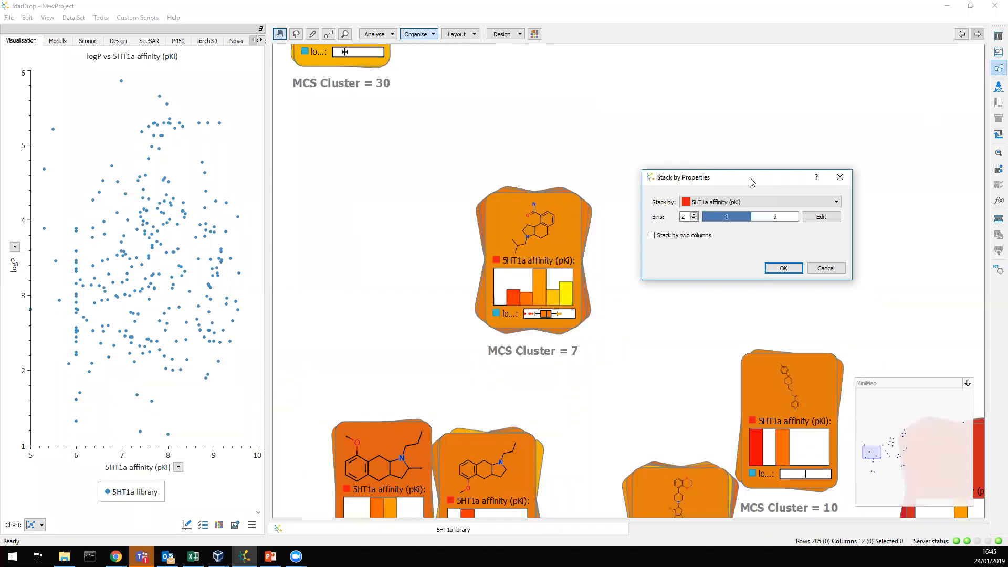
left_click(759, 205)
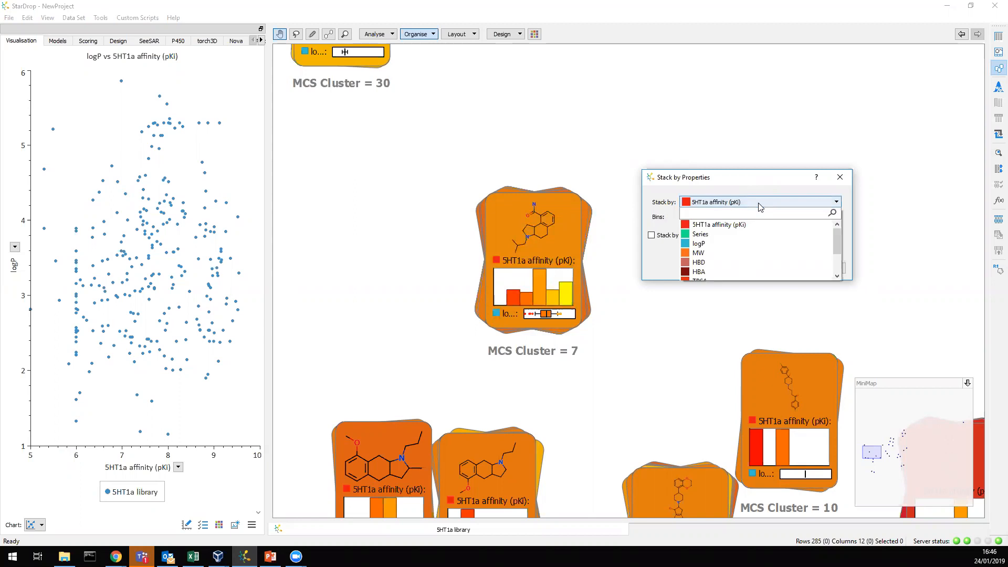
left_click(750, 239)
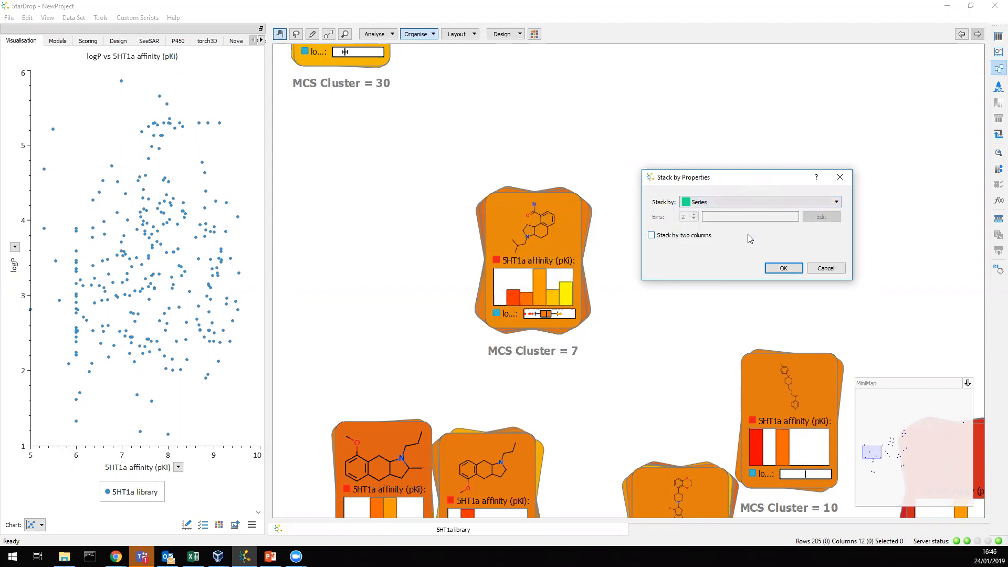
left_click(781, 268)
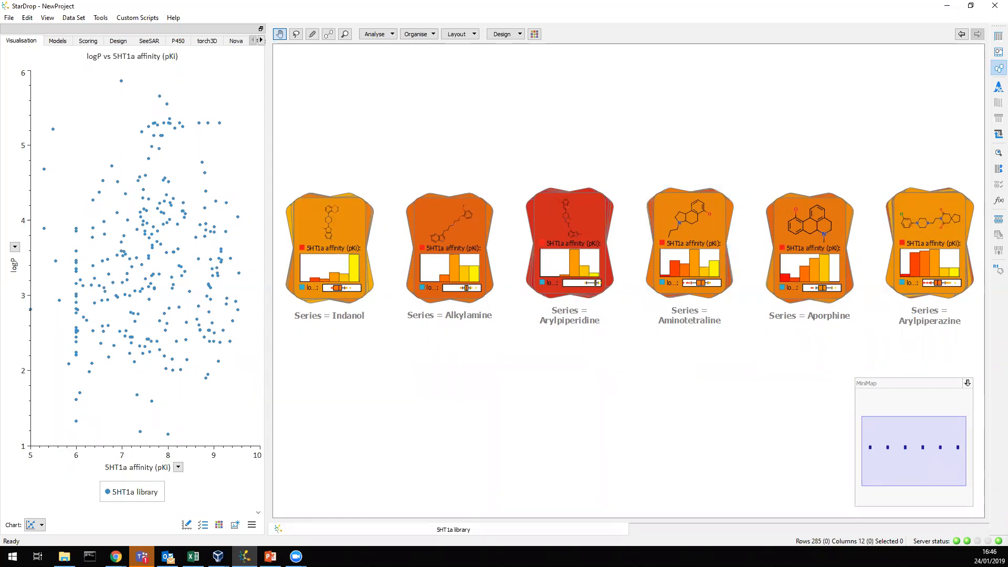
- Bring up the dashboard window to compare the series stacks with the 5HT1a affinity (pKi) vs Series box plot
left_click_drag(600, 419, 597, 296)
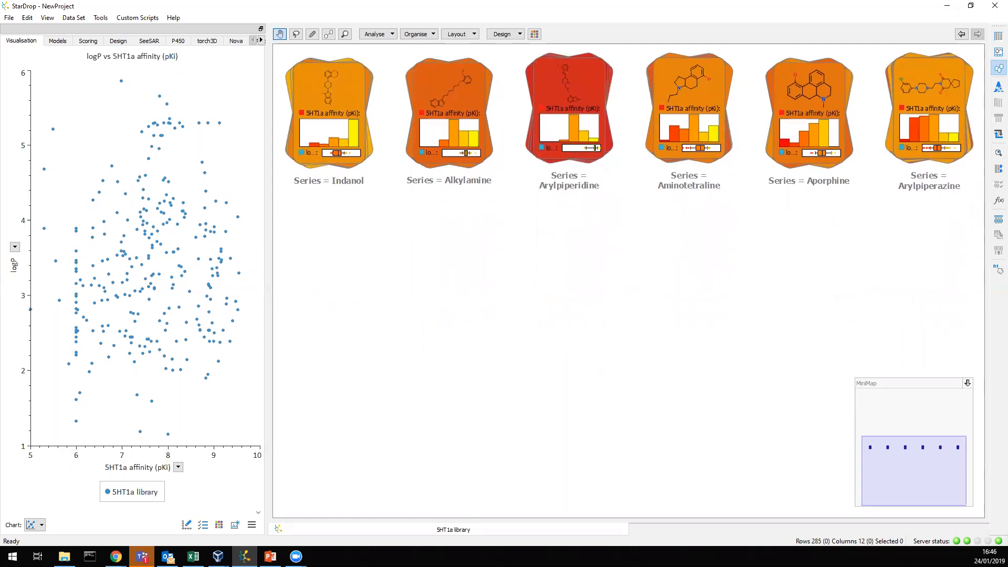
key("alt+Tab")
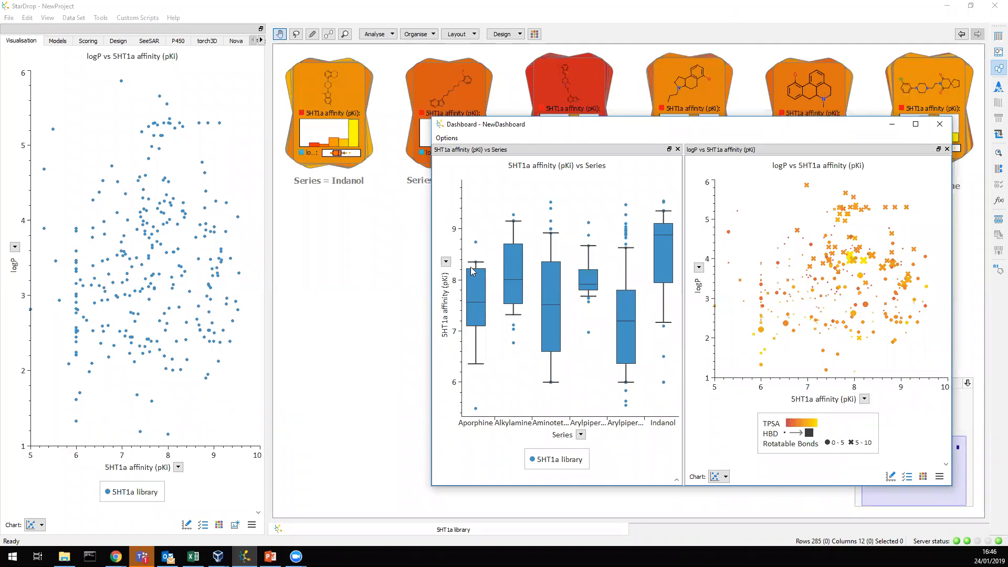
- Make the dashboard window shorter and wider below the card stacks, and select the high-affinity, low-logP compounds in its logP vs 5HT1a affinity (pKi) plot
left_click_drag(656, 120, 656, 203)
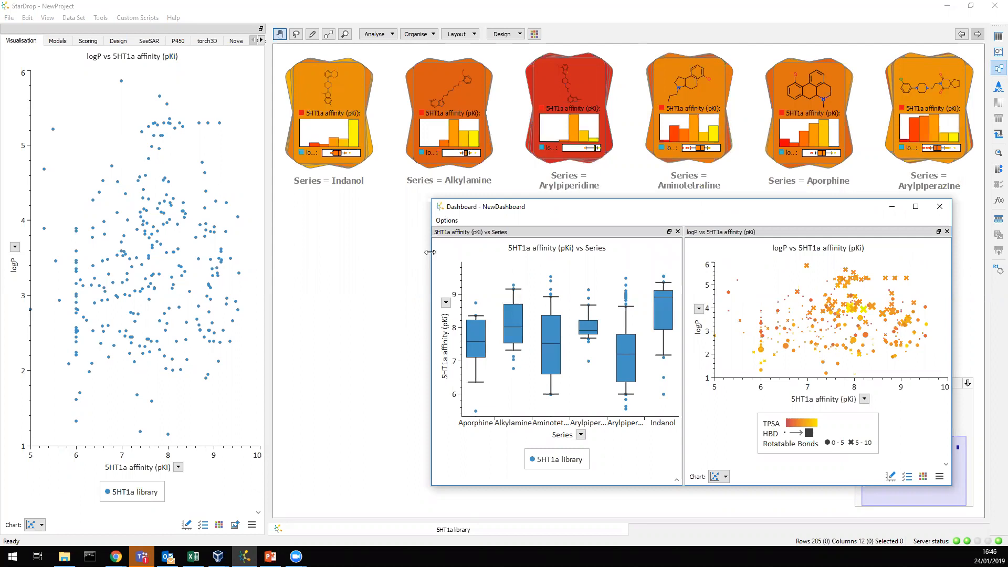
left_click_drag(429, 251, 345, 251)
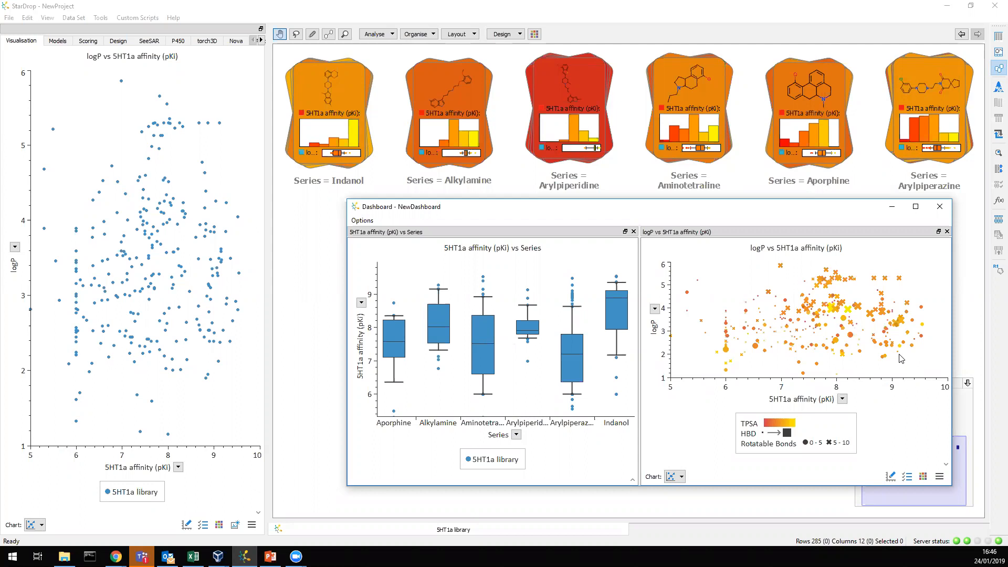
mouse_move(931, 338)
left_mouse_down()
mouse_move(917, 323)
mouse_move(842, 337)
mouse_move(848, 361)
mouse_move(922, 353)
left_mouse_up()
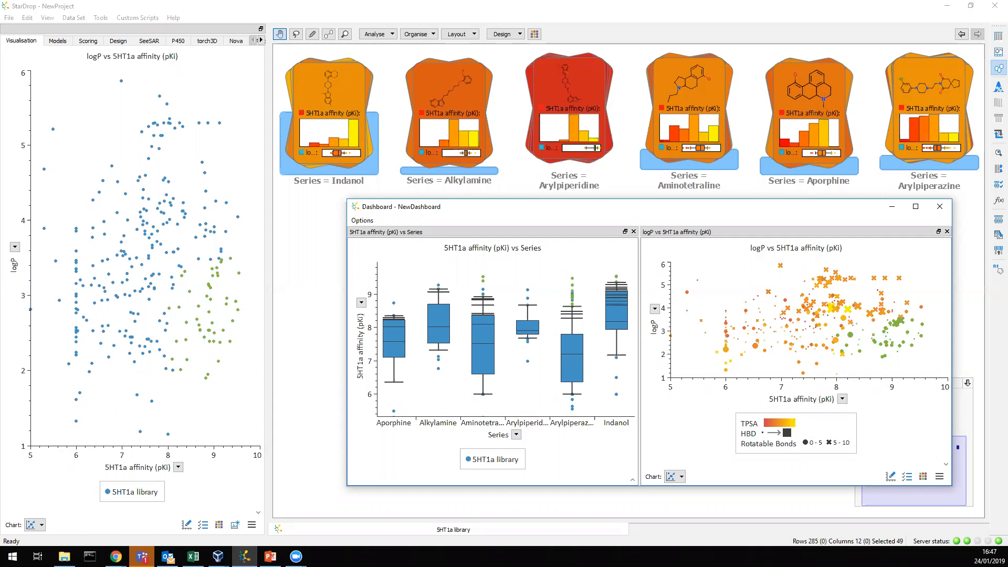
- Review the project saving commands and the image copy, save and print options of the scatter plot and card view
left_click(4, 20)
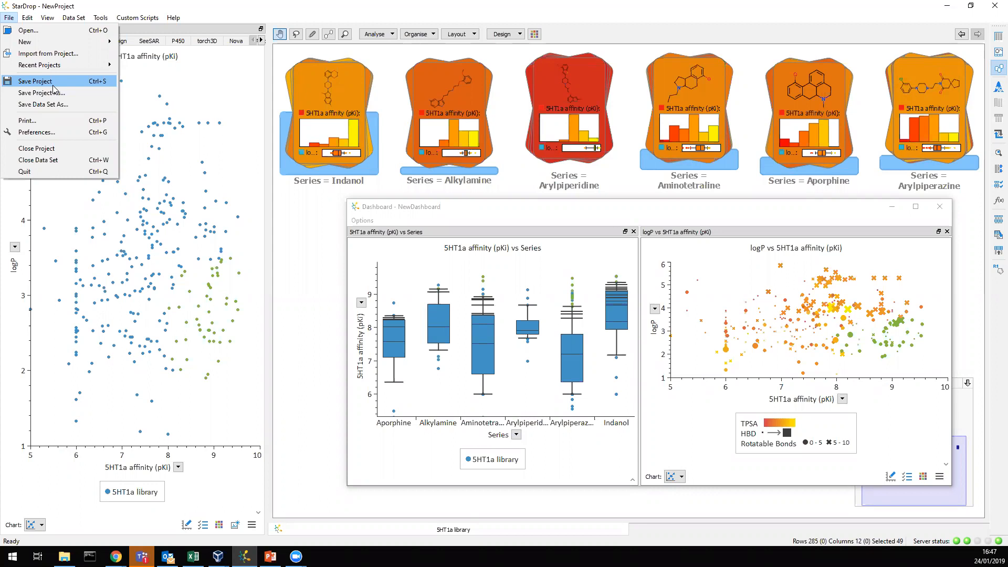
left_click(235, 16)
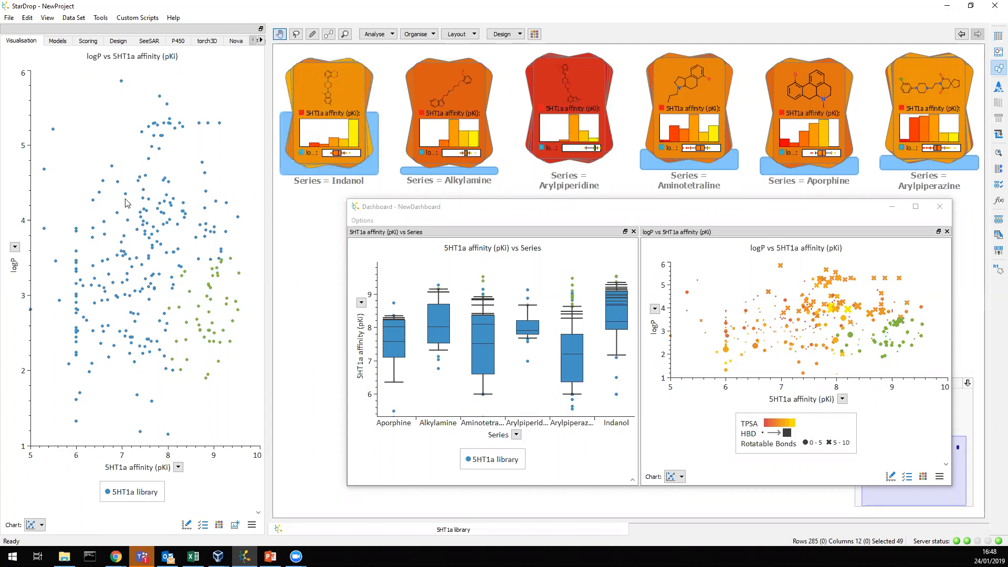
right_click(122, 150)
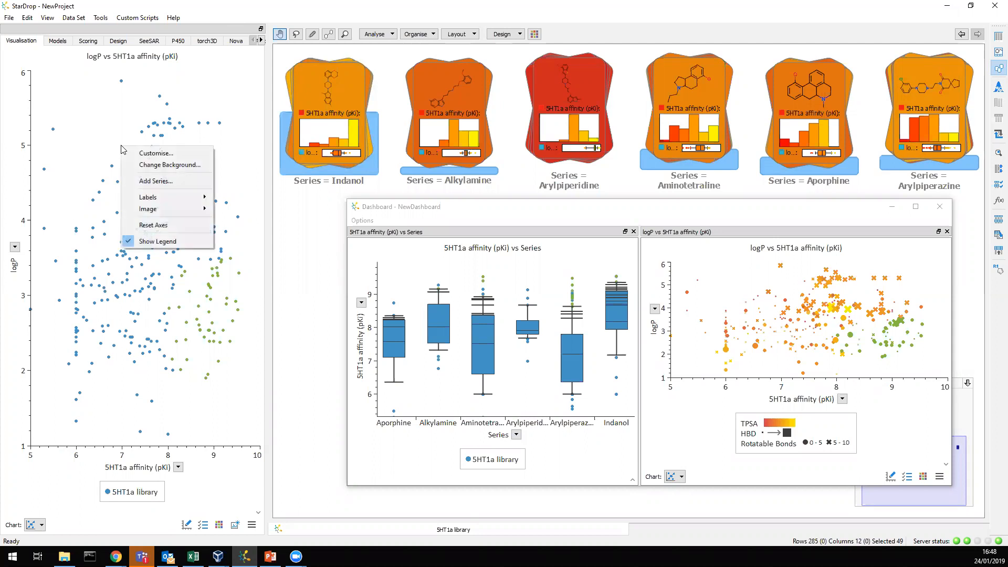
mouse_move(172, 211)
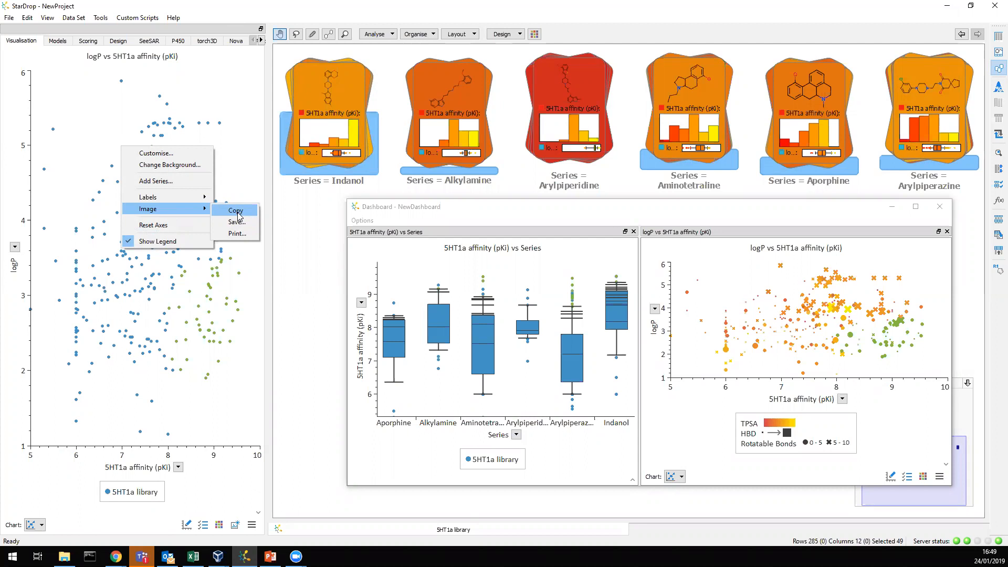
right_click(325, 214)
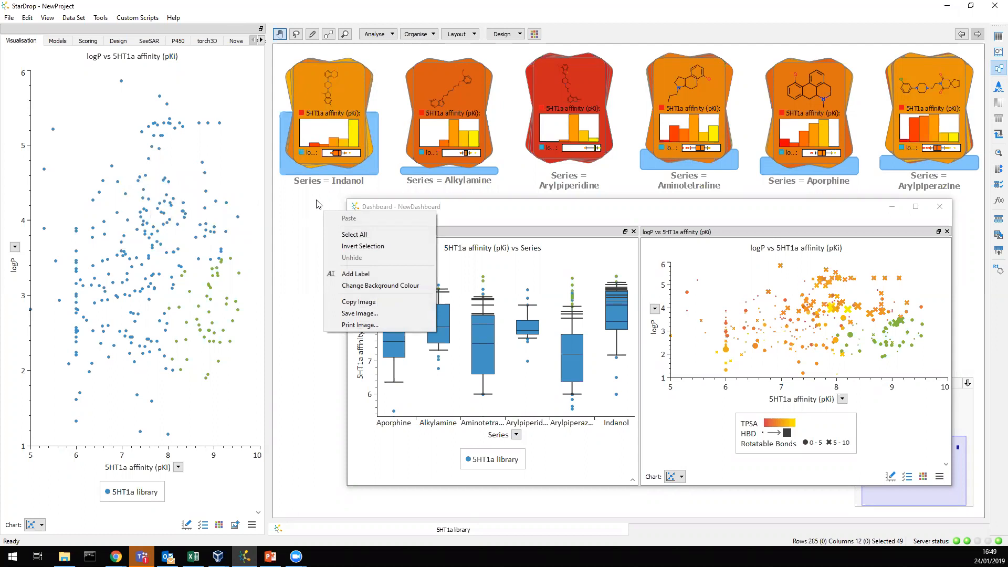
- Minimise the dashboard window and check the card view's options for copying, saving or printing its image
left_click(892, 205)
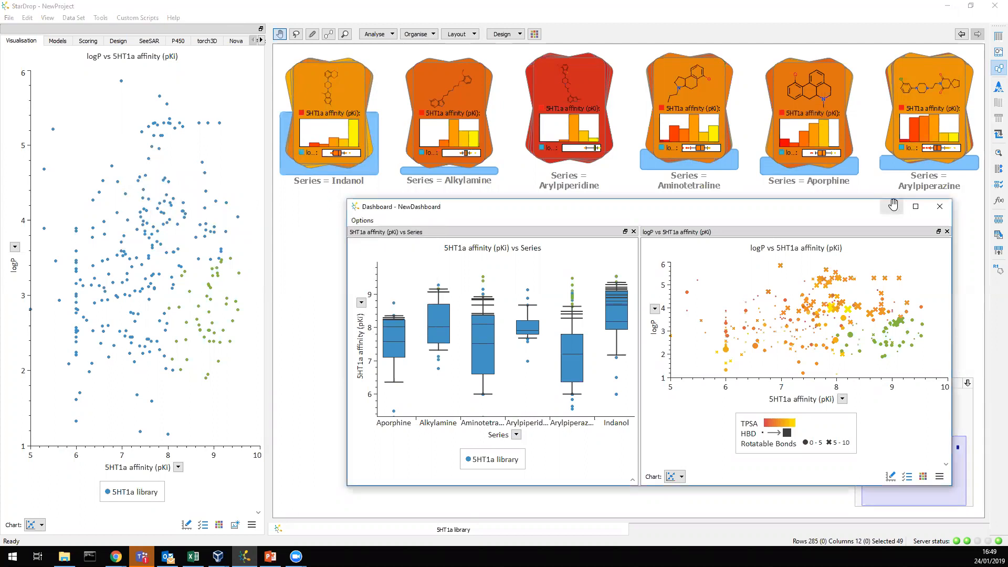
left_click(893, 206)
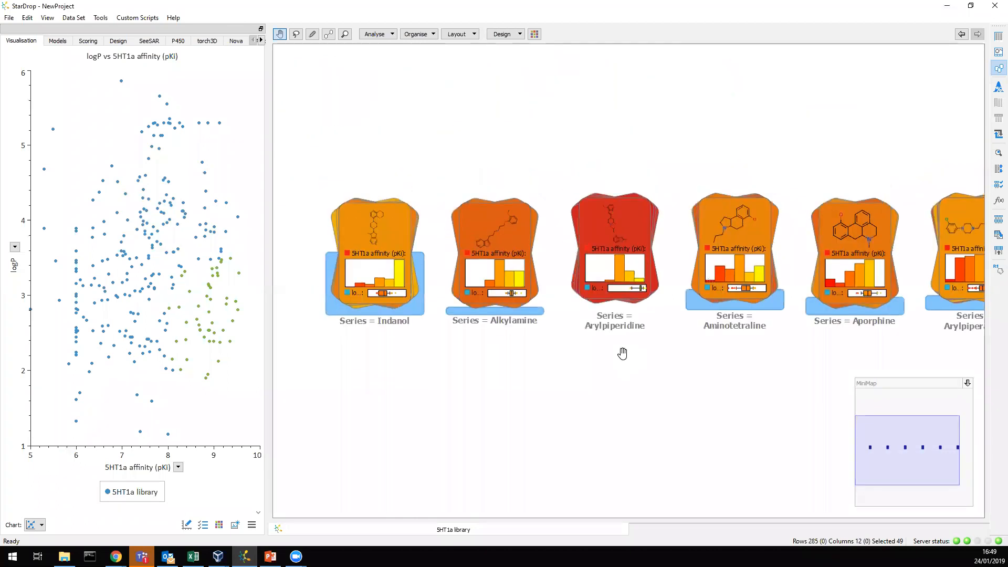
scroll(622, 354, "up", 2)
left_click_drag(572, 392, 587, 354)
right_click(545, 326)
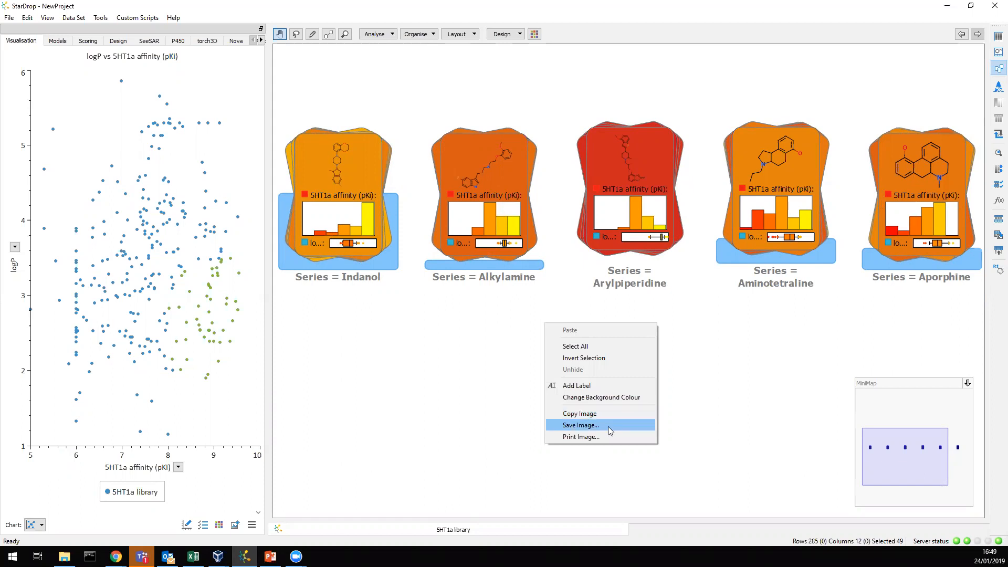
- Inspect the copy and image options of the Alkylamine stack, clear the selection, and check the data set's export commands
left_click(516, 166)
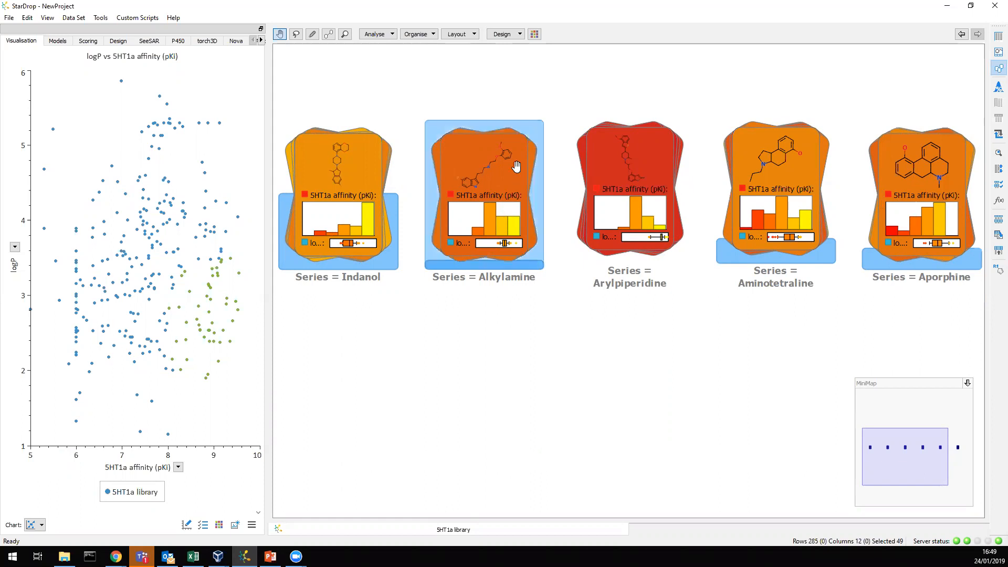
right_click(508, 171)
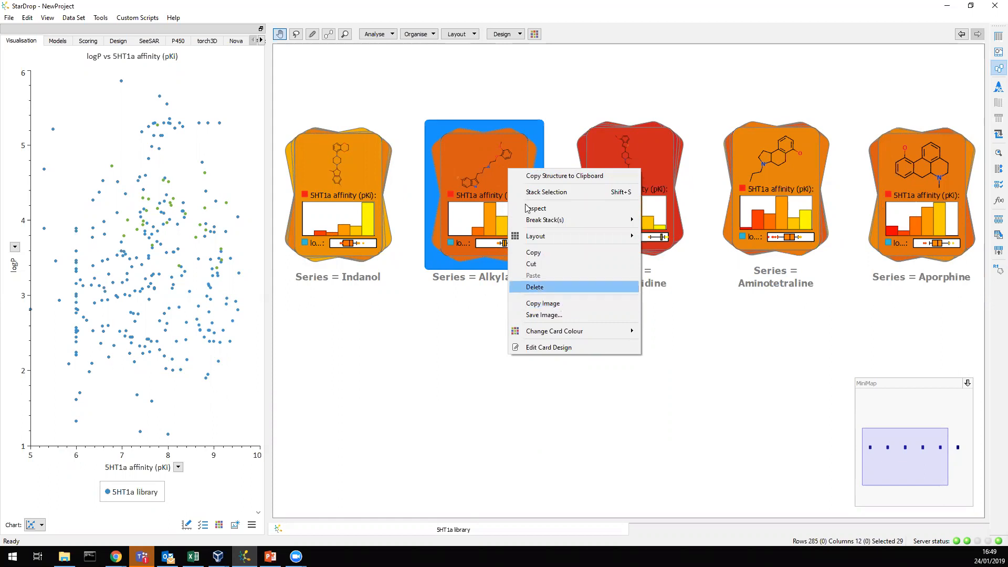
left_click(517, 86)
left_click(516, 88)
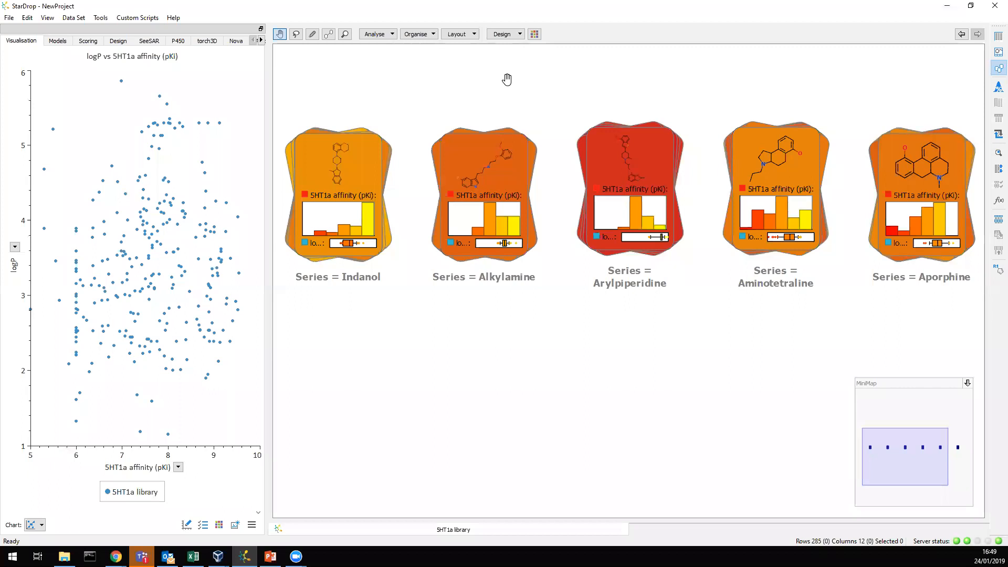
left_click(100, 18)
mouse_move(88, 21)
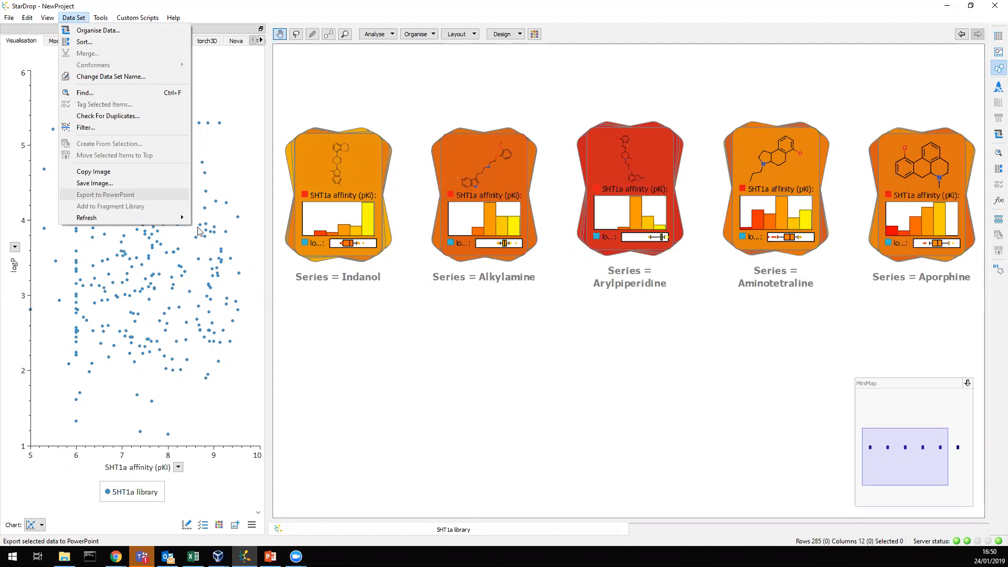
left_click(459, 85)
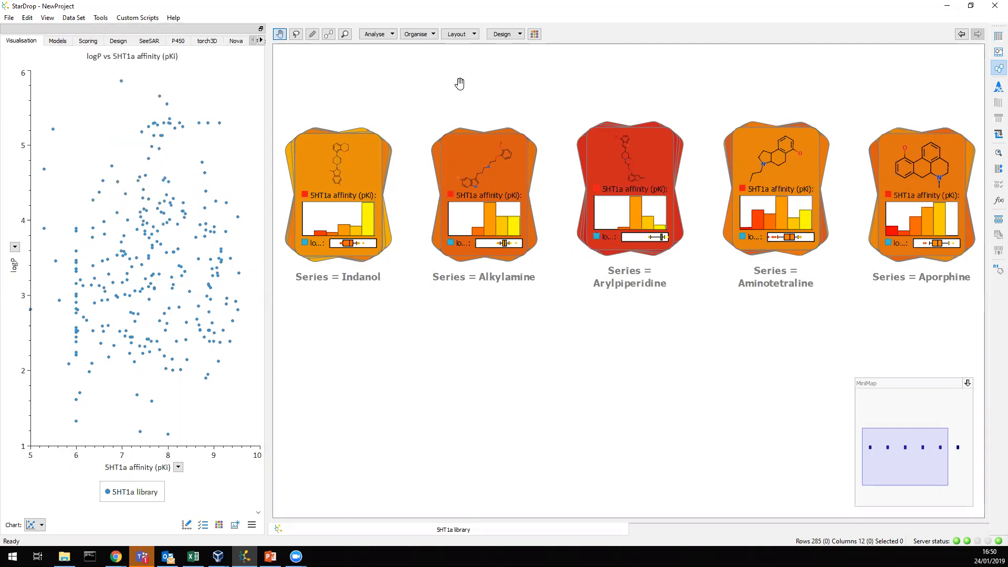
- Show the data set as a table and move the rows of compounds S5-34 and S5-37 down to positions 4 and 5
left_click(996, 37)
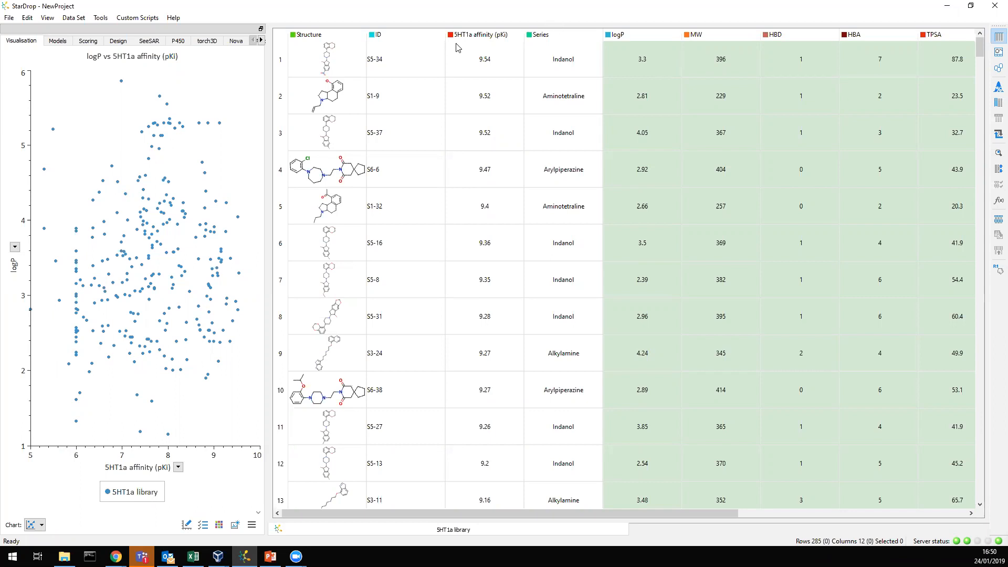
left_click(286, 59)
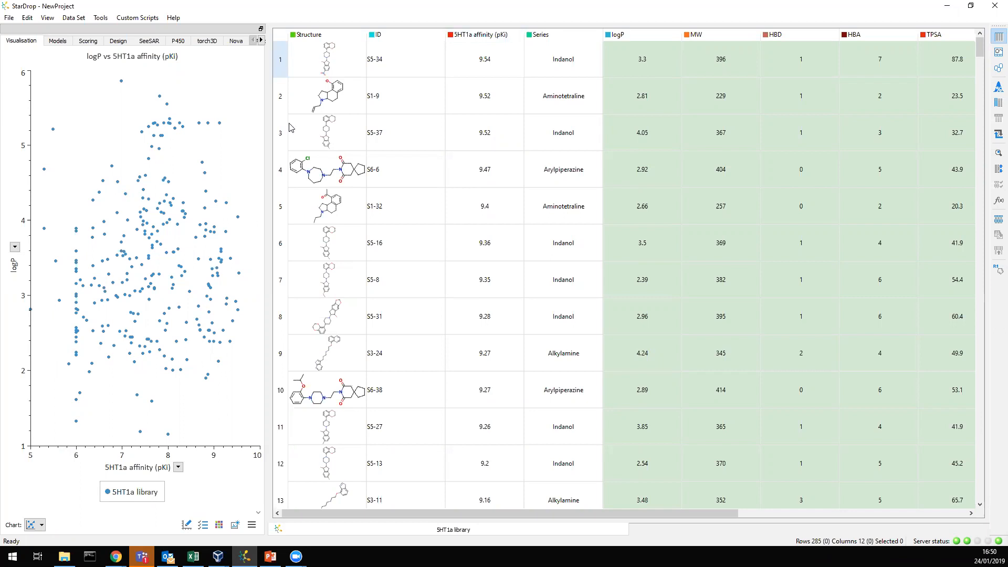
left_click(280, 133, "ctrl")
left_click(279, 195, "ctrl")
left_click_drag(279, 195, 274, 266)
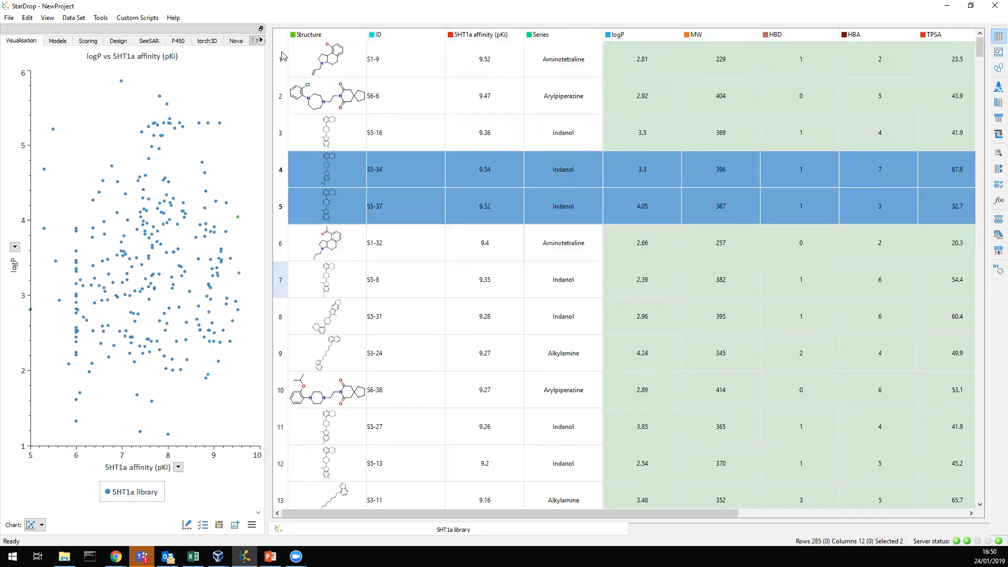
- Select the table rows of compounds S1-9, S5-16, S5-34, S5-37 and S5-8 together
left_click(281, 59)
left_click(280, 132, "ctrl")
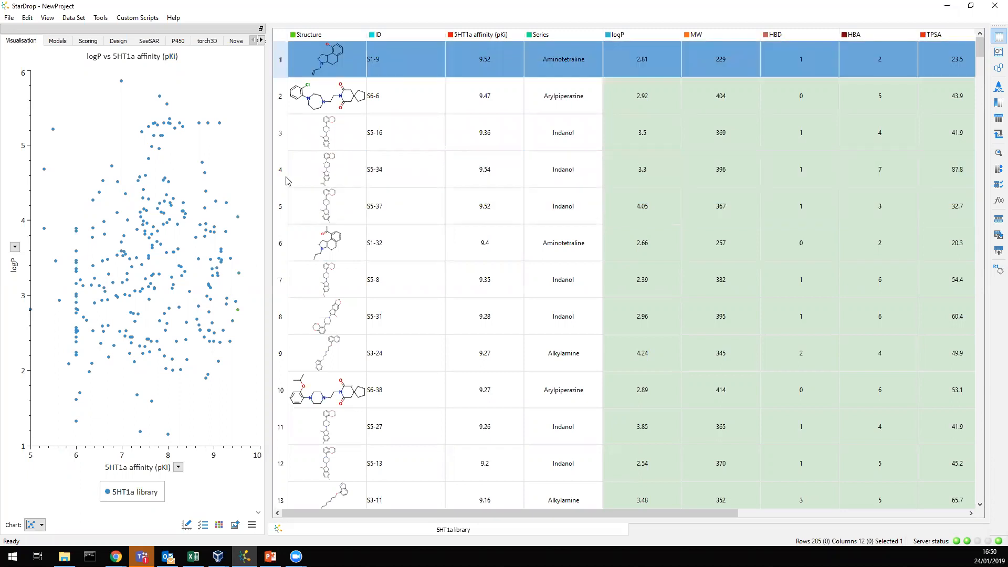
left_click(280, 169, "ctrl")
left_click(281, 206, "ctrl")
left_click(285, 272, "ctrl")
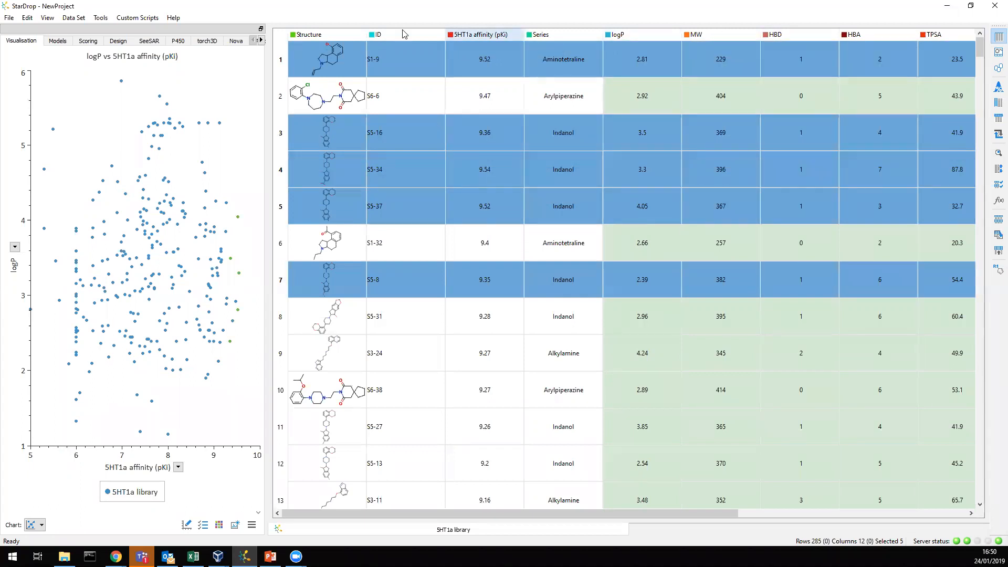
- Add the Structure, ID, 5HT1a affinity (pKi) and logP columns to the selection
left_click(355, 37)
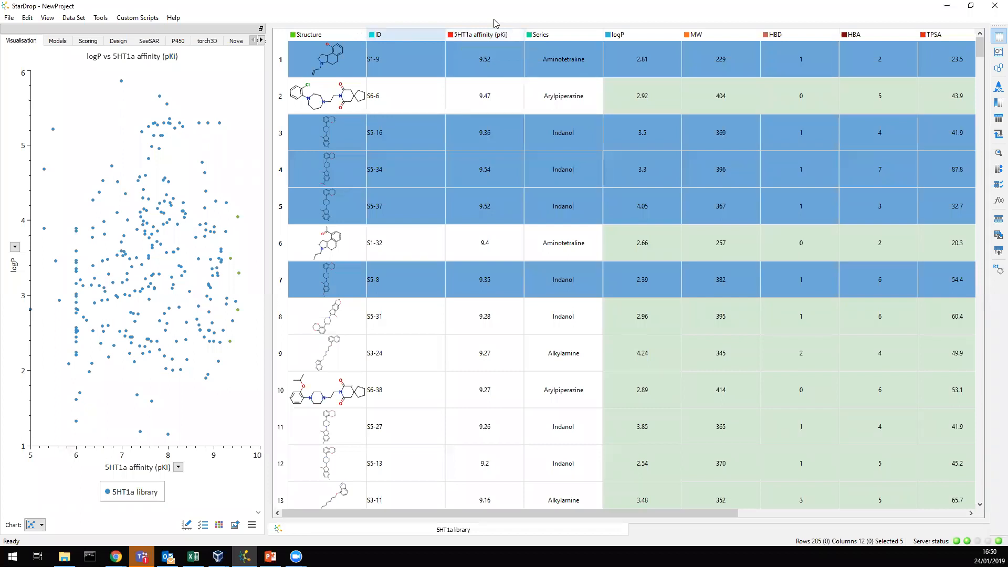
left_click(494, 35)
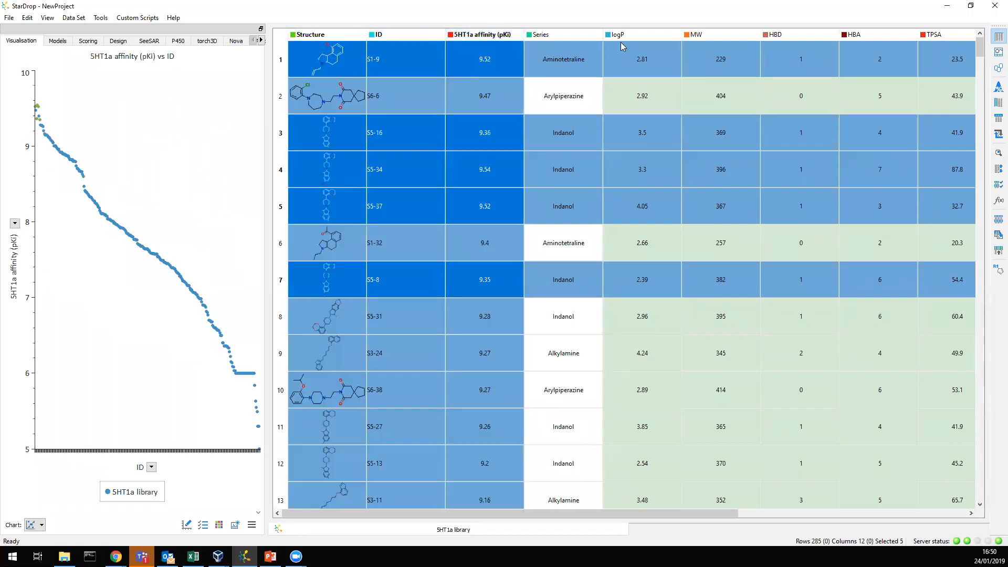
left_click(660, 37)
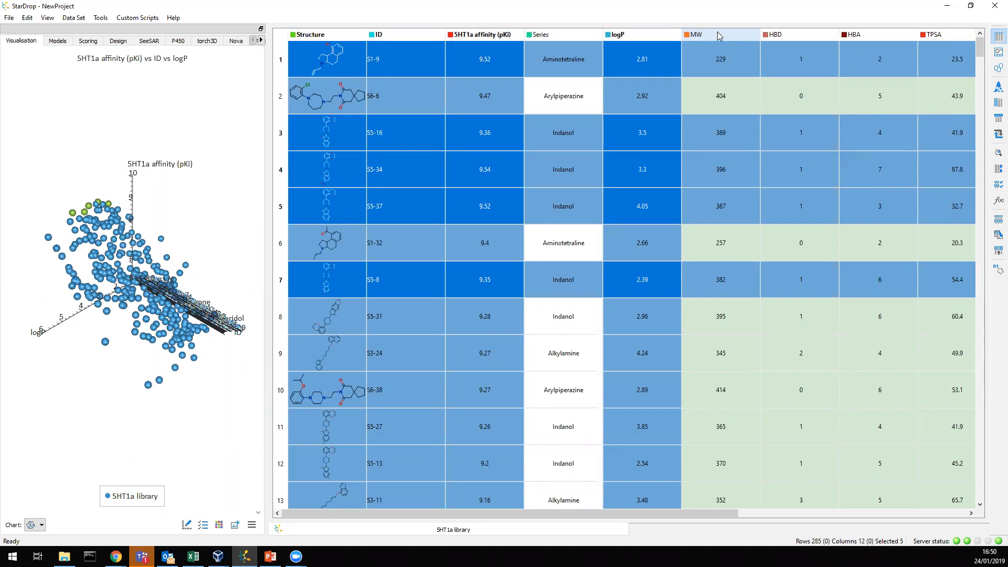
- Export the selected compounds and columns to PowerPoint and switch to PowerPoint to view the generated slide
left_click(74, 18)
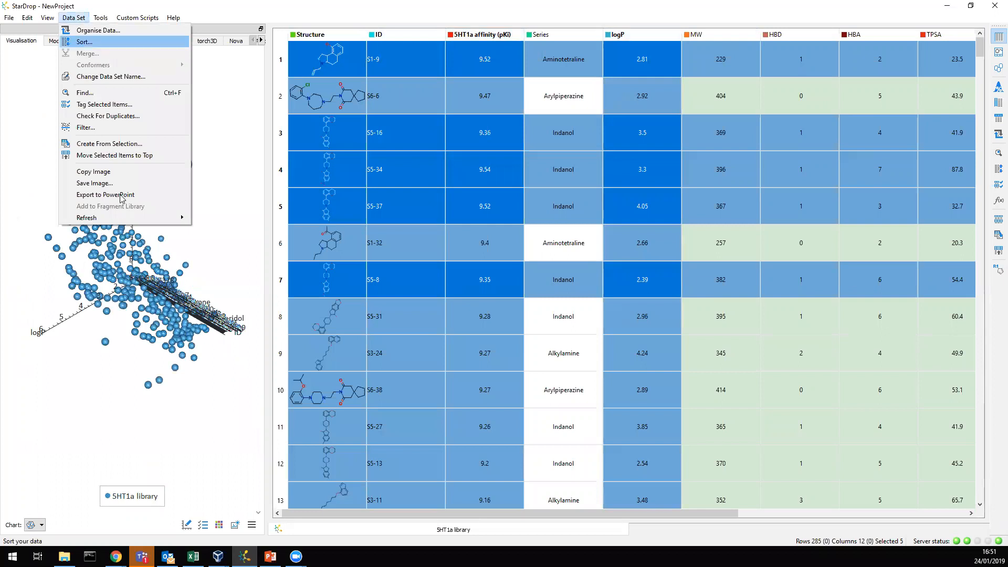
left_click(281, 168)
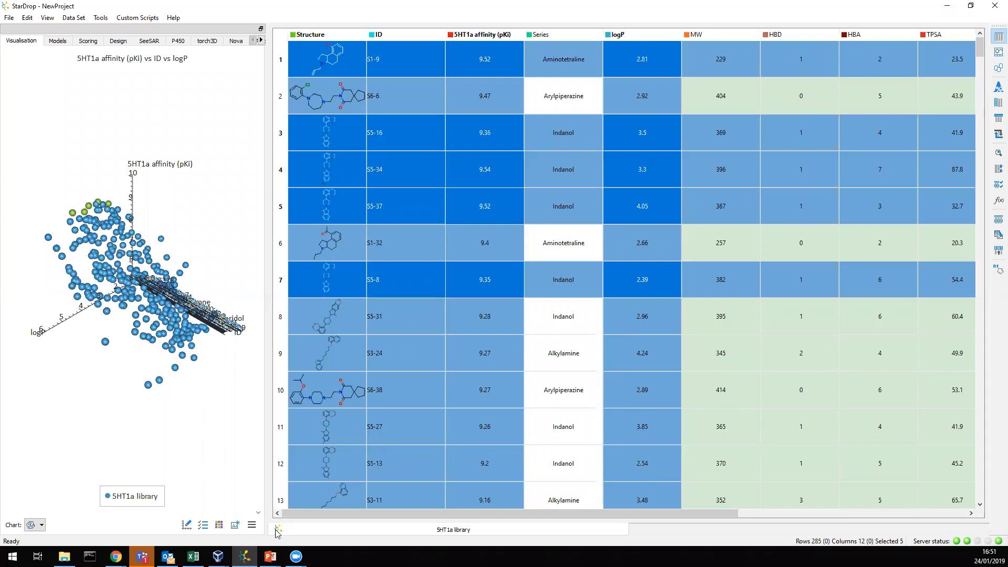
left_click(271, 557)
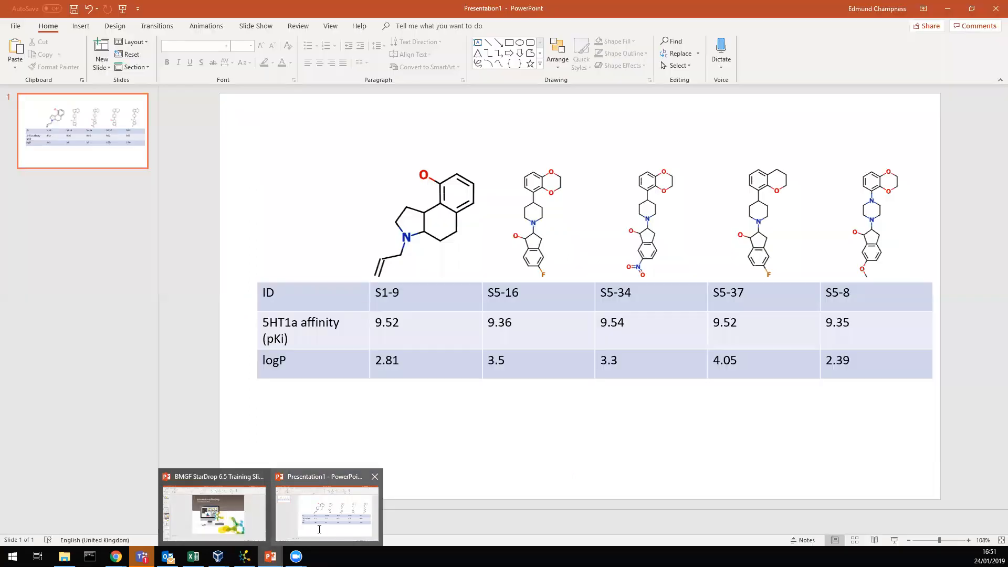
left_click(319, 529)
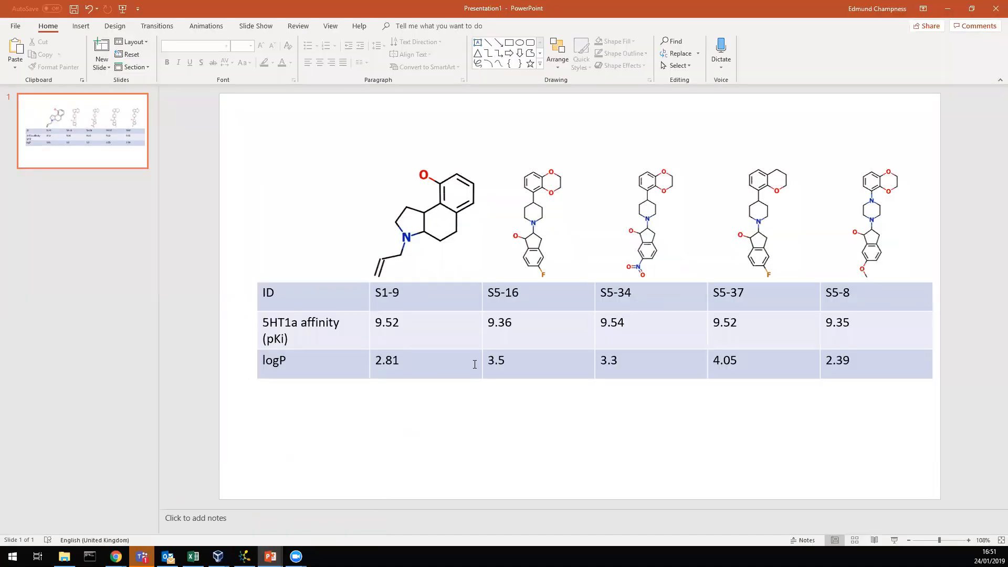
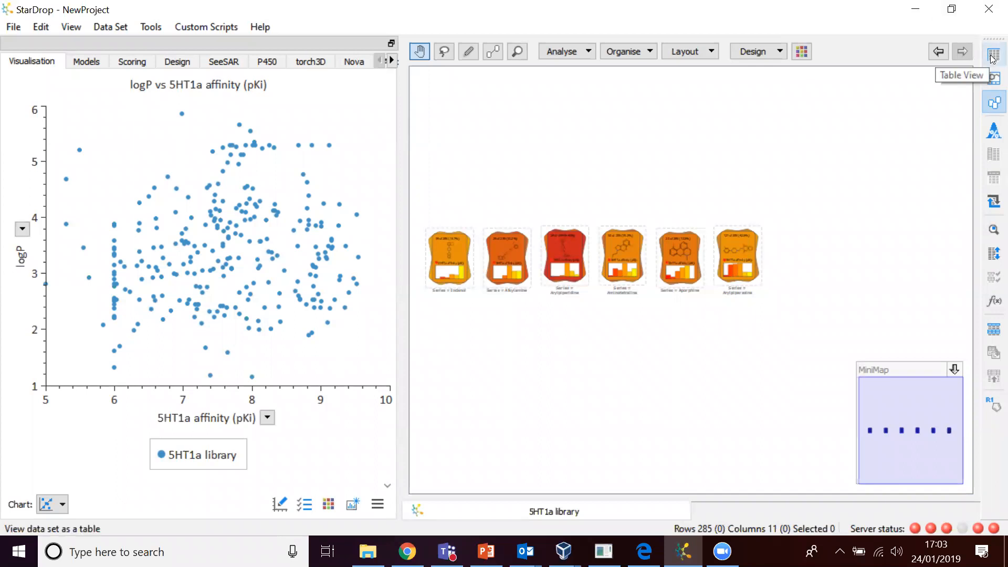
- Show the data set as a table and set the 5HT1a affinity (pKi) column's measurement to Concentration (Molar) with pKi/pIC50 units
left_click(993, 56)
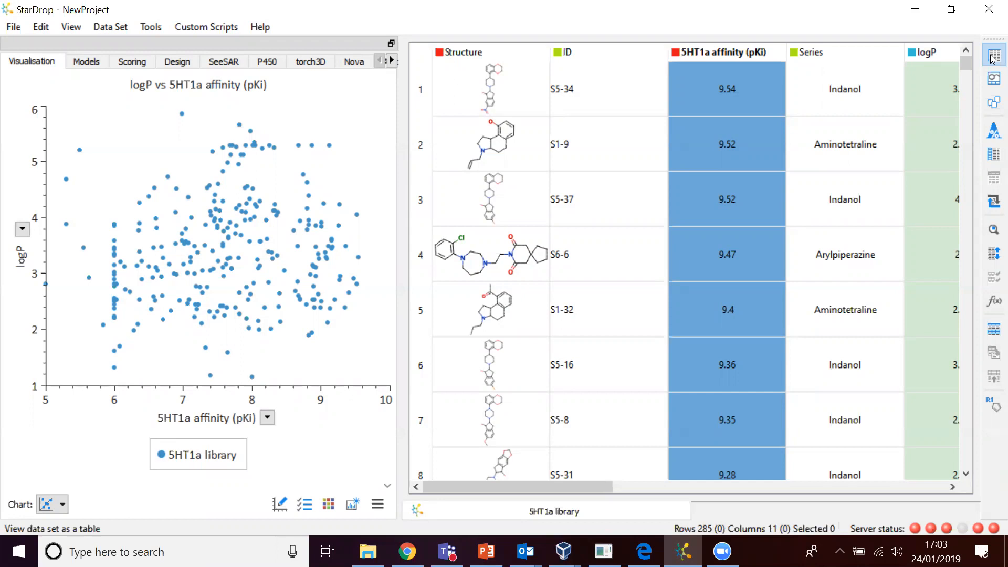
right_click(698, 51)
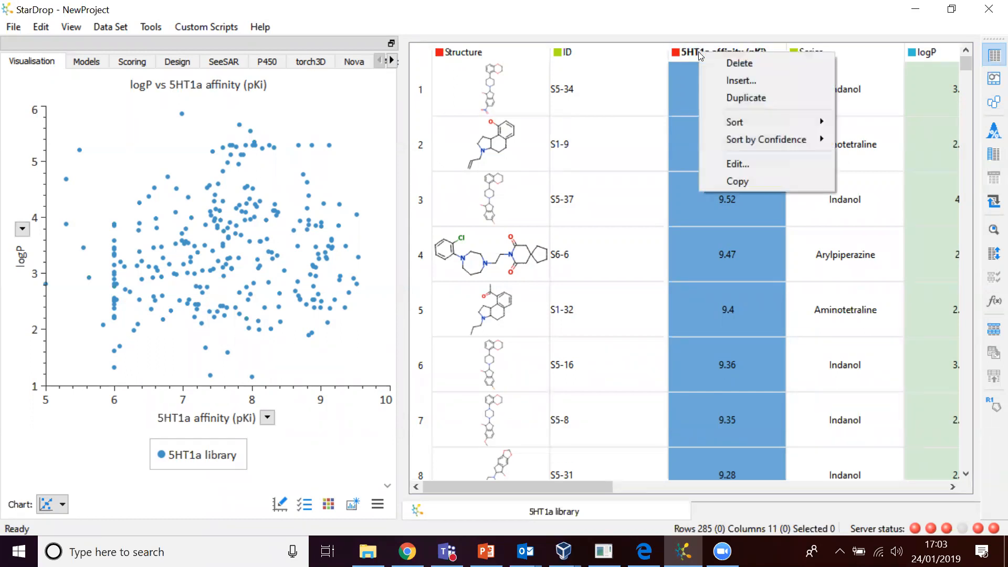
left_click(735, 164)
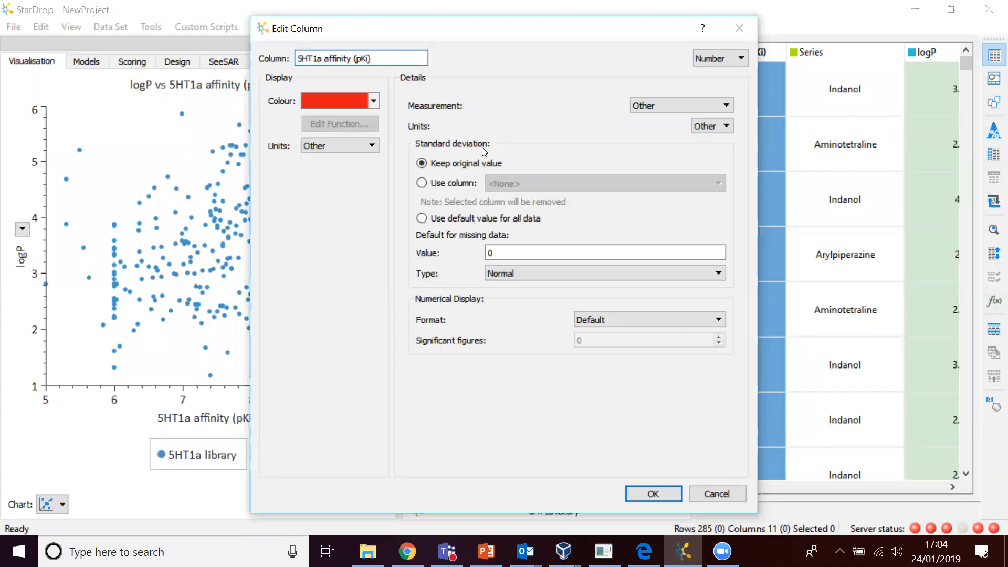
left_click(679, 104)
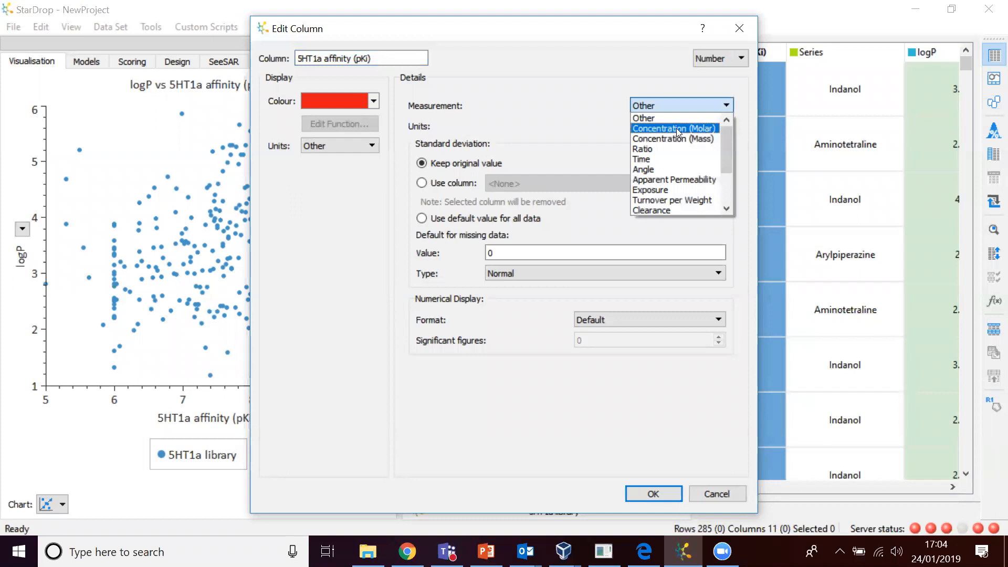
left_click(676, 129)
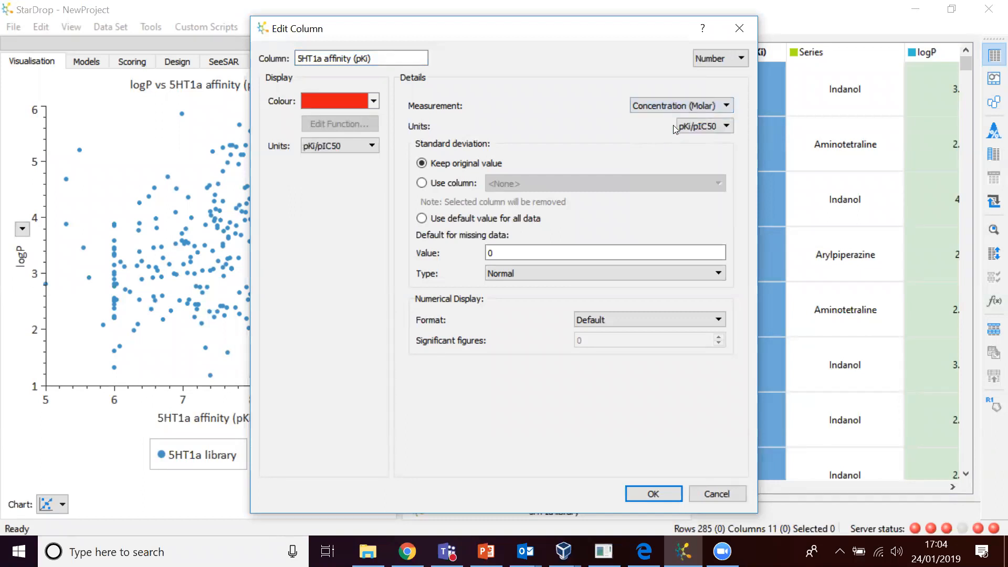
left_click(702, 128)
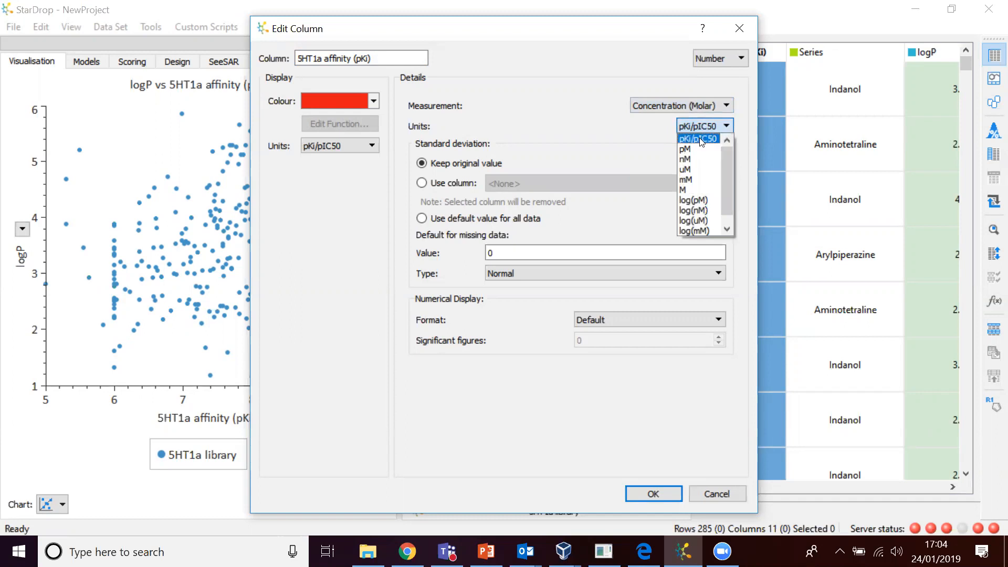
left_click(699, 138)
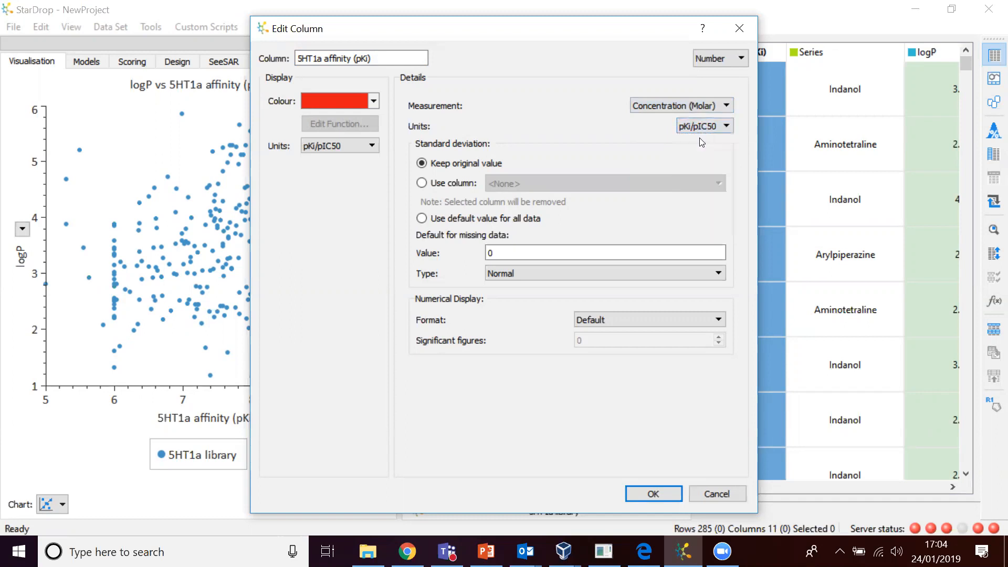
- Use a default standard deviation of 0.3 for all 5HT1a affinity data and apply the column changes
left_click(422, 219)
left_click(561, 256)
type(".3")
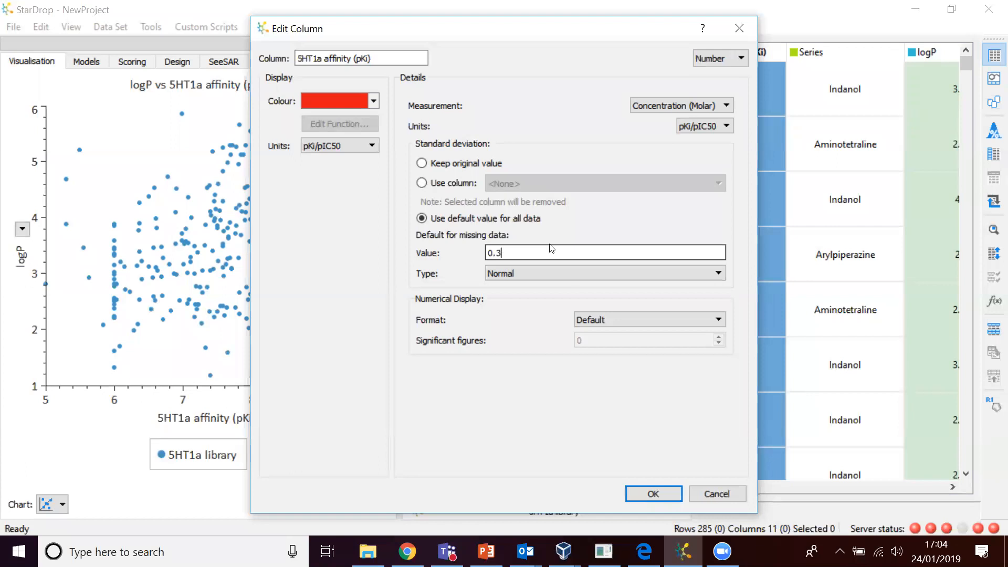
left_click(649, 492)
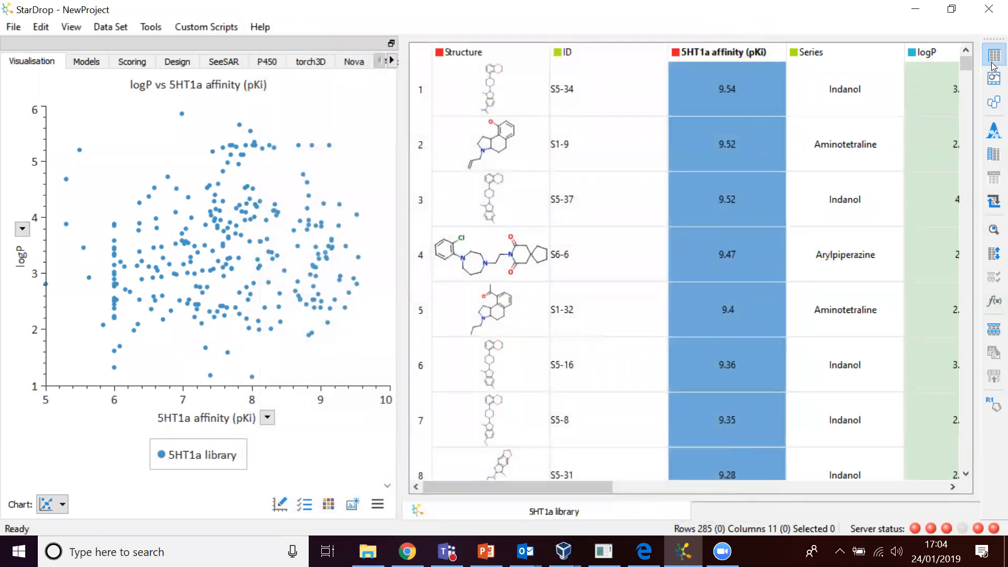
- Show the uncertainty values beside the table data, examine them across the affinity and logP columns, and hide them again
left_click(993, 129)
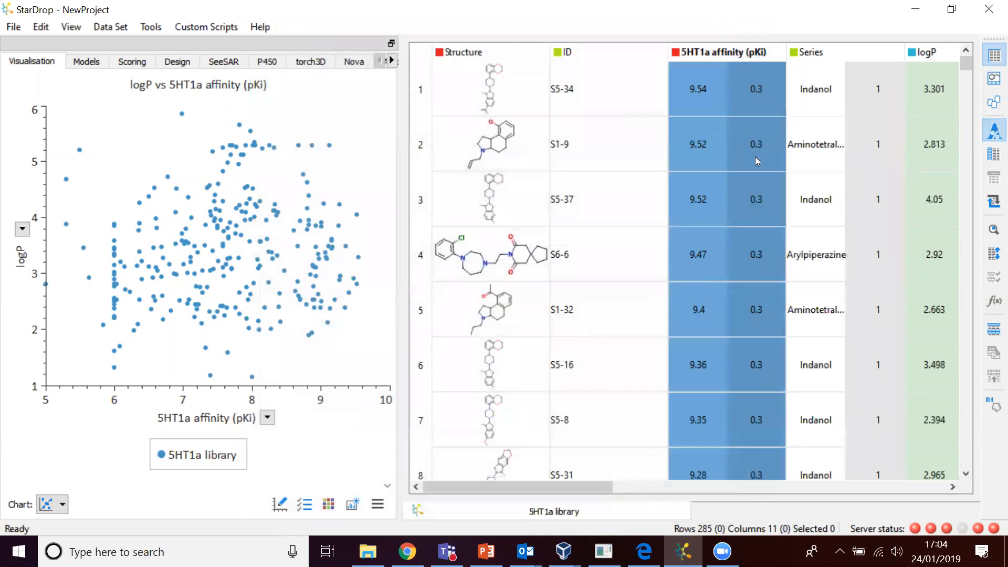
left_click(953, 487)
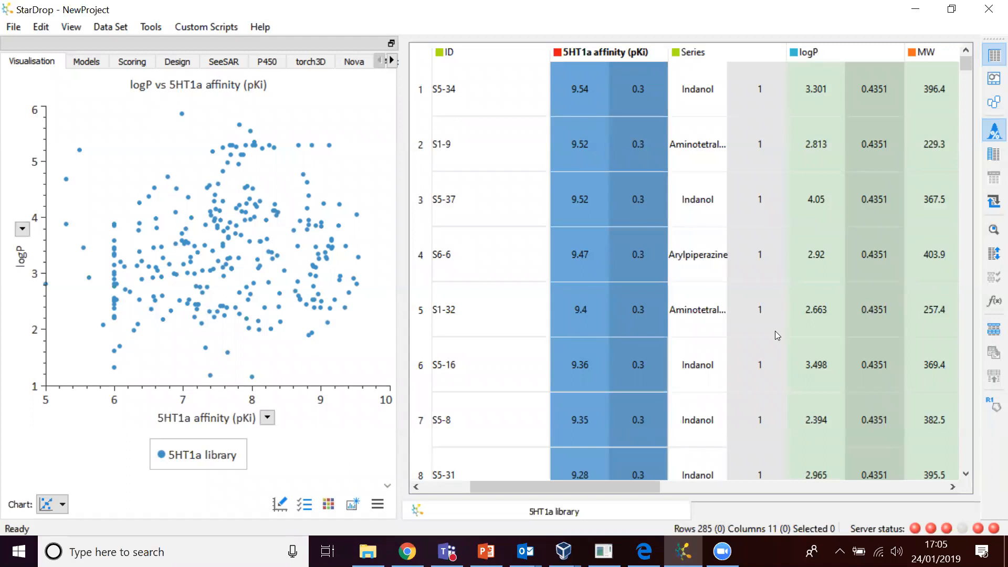
left_click_drag(561, 487, 514, 487)
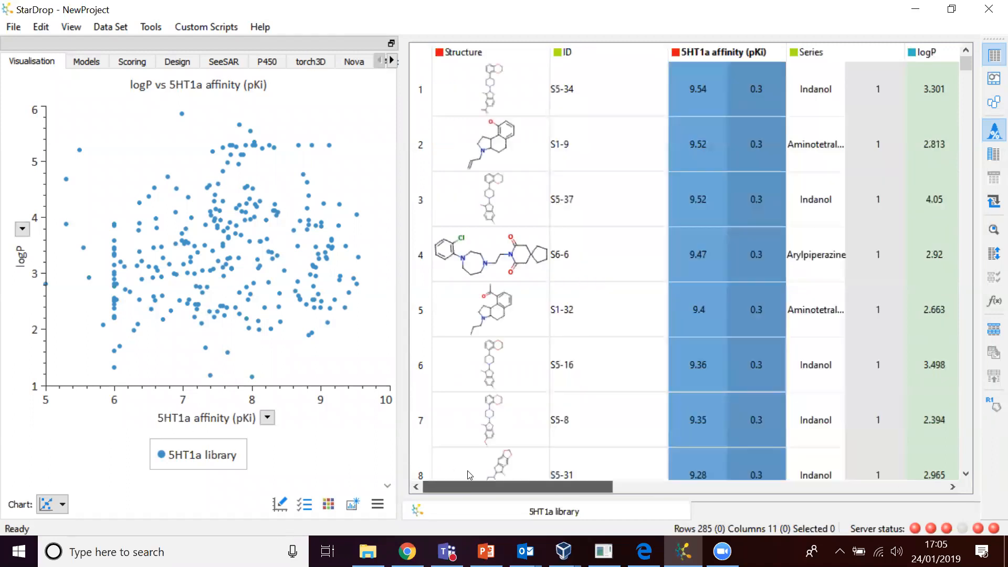
left_click(993, 138)
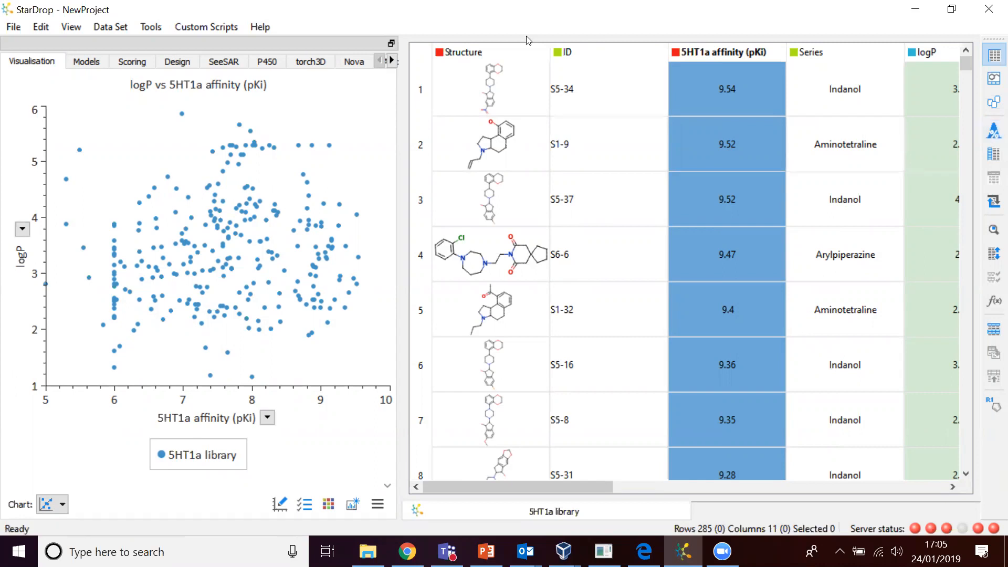
- Run all the StarDrop models on the 5HT1a library and look through the calculated property columns
left_click(85, 64)
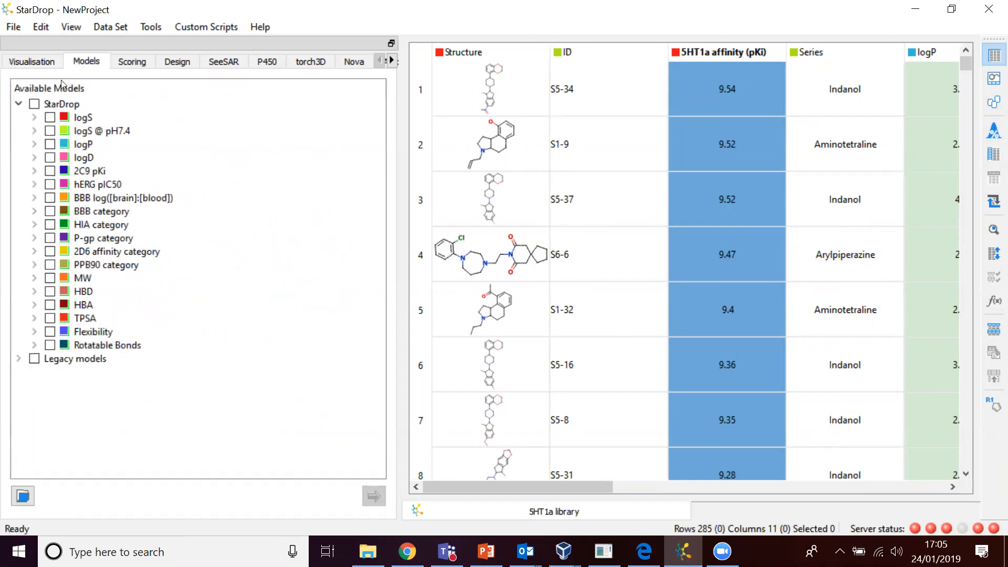
left_click(35, 104)
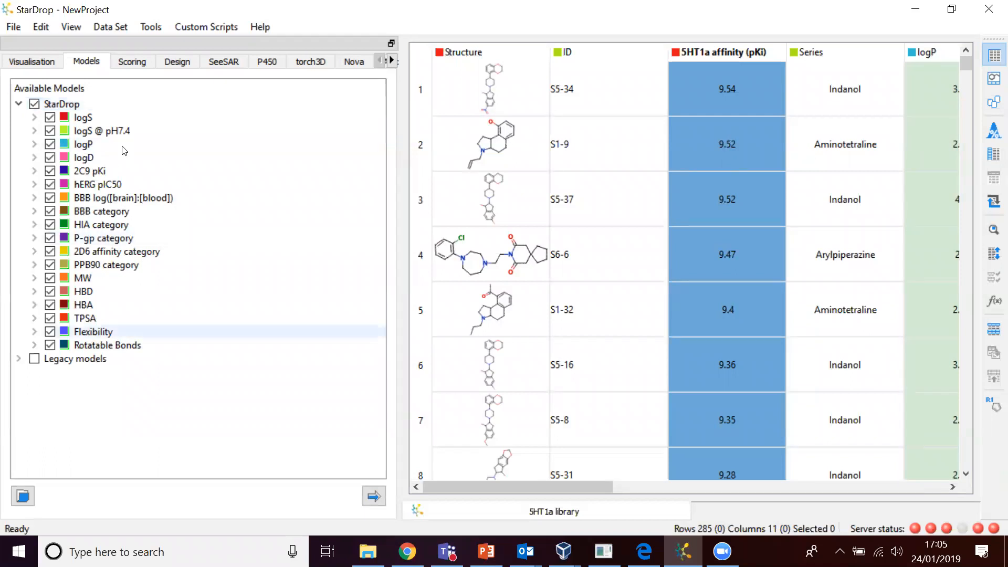
left_click(375, 497)
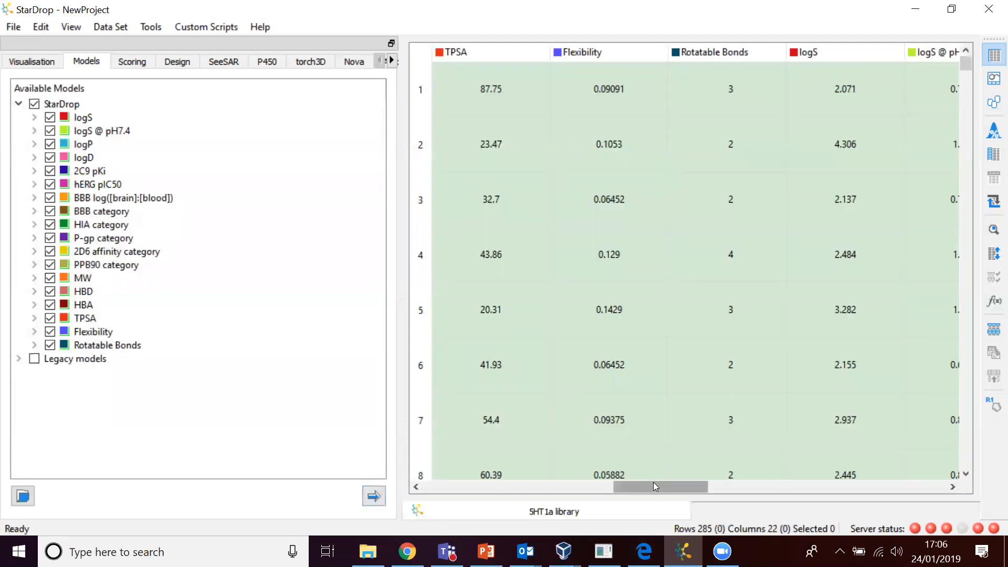
left_click_drag(653, 482, 967, 488)
left_click_drag(849, 484, 607, 513)
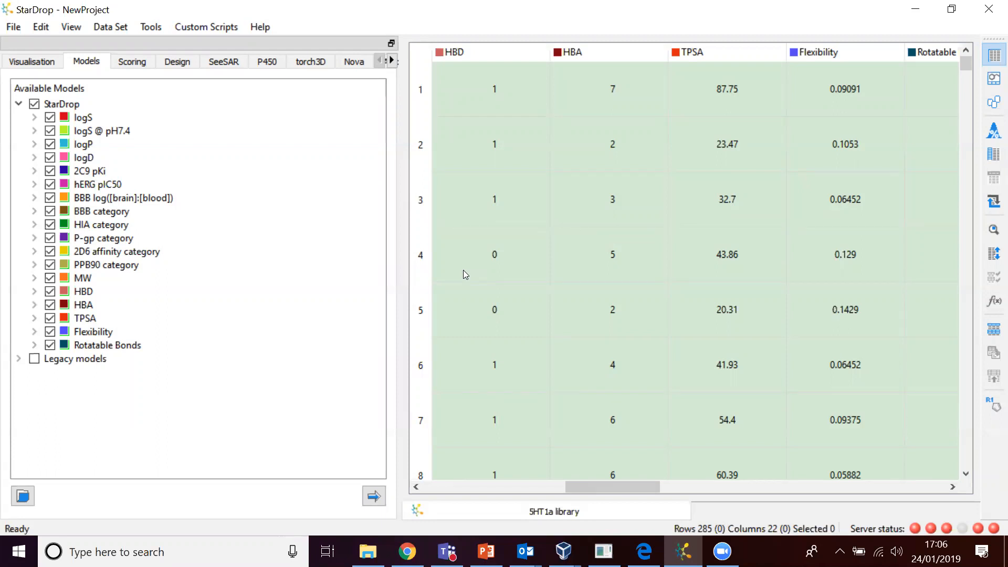
- Load the Oral CNS Scoring Profile and review its property criteria
left_click(135, 62)
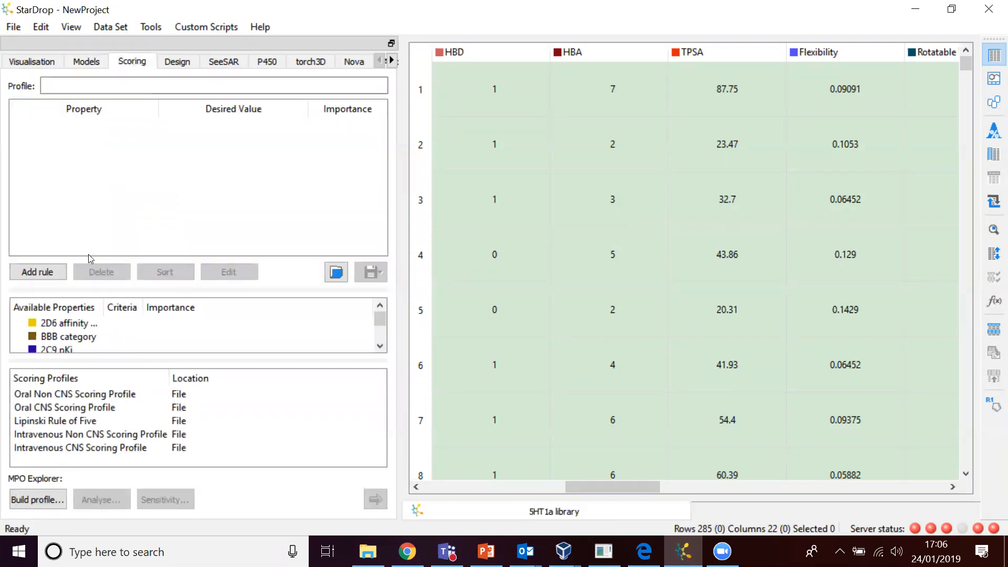
double_click(76, 411)
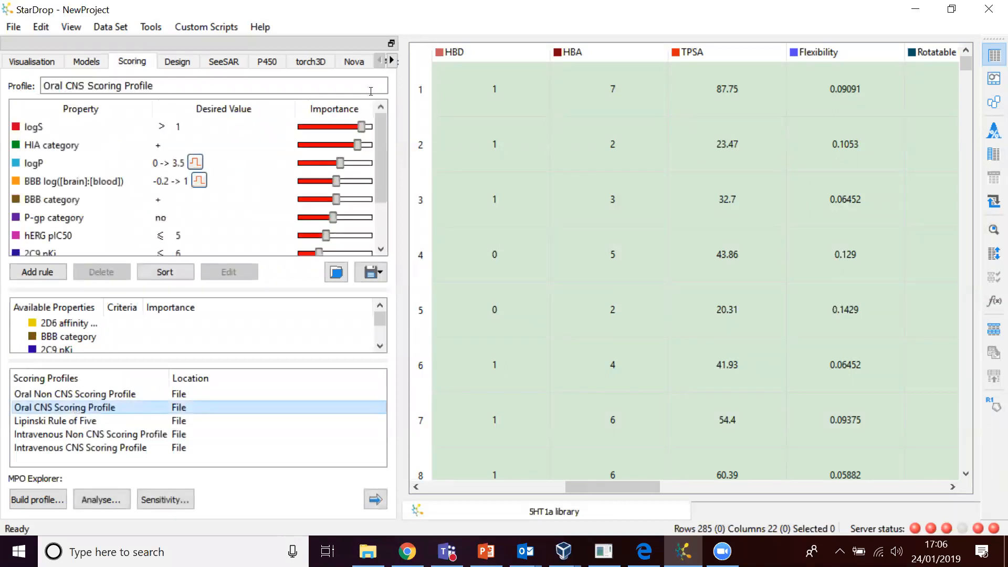
mouse_move(378, 139)
left_mouse_down()
mouse_move(378, 189)
mouse_move(379, 151)
left_mouse_up()
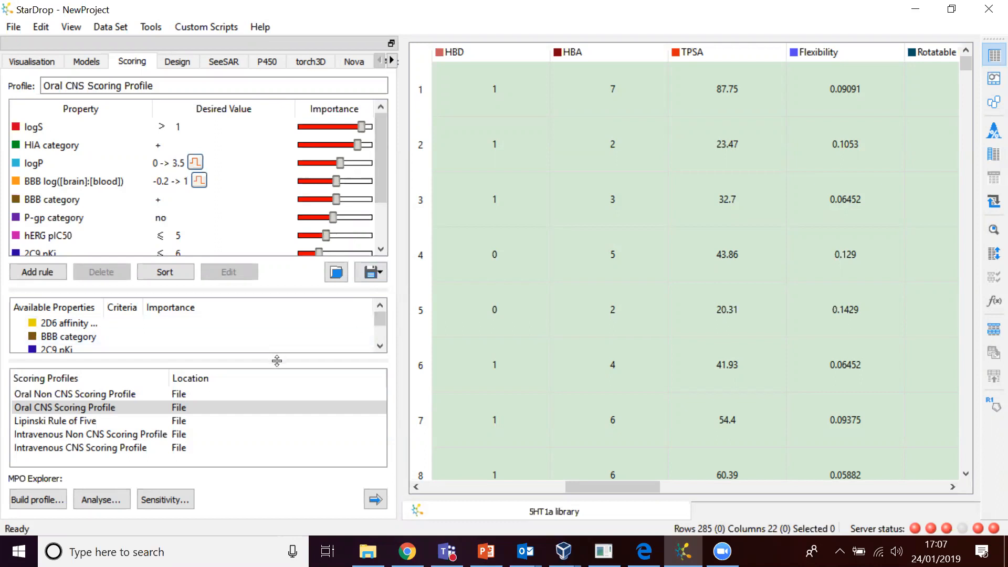
- Enlarge the available properties list and add 5HT1a affinity (pKi) to the scoring profile above HIA category
left_click_drag(276, 360, 277, 405)
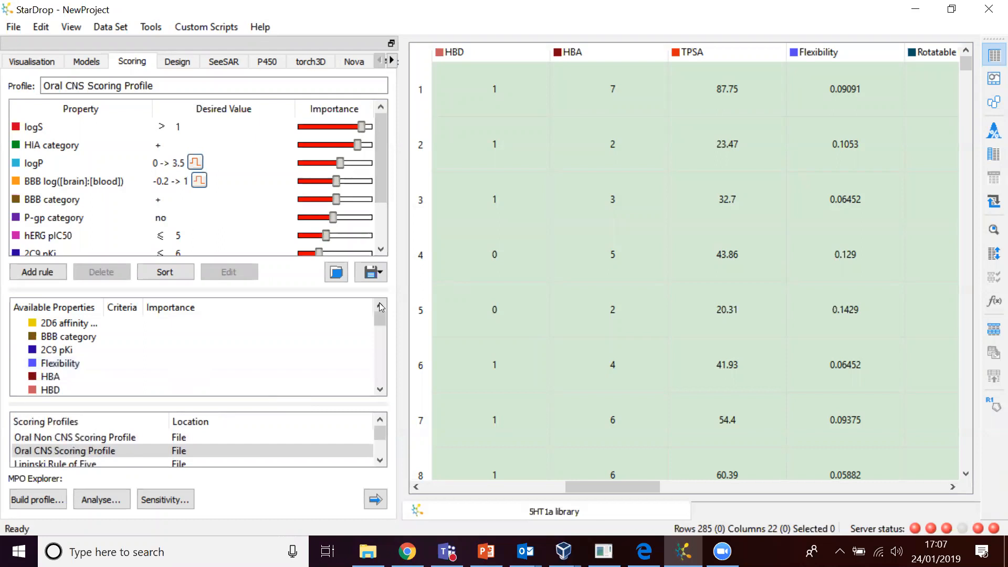
left_click_drag(376, 320, 381, 379)
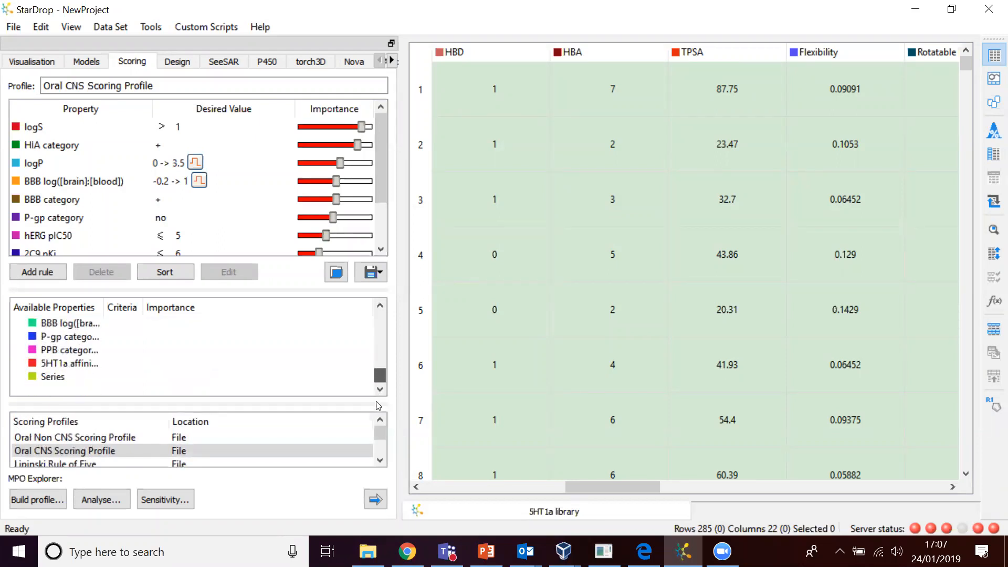
left_click(61, 364)
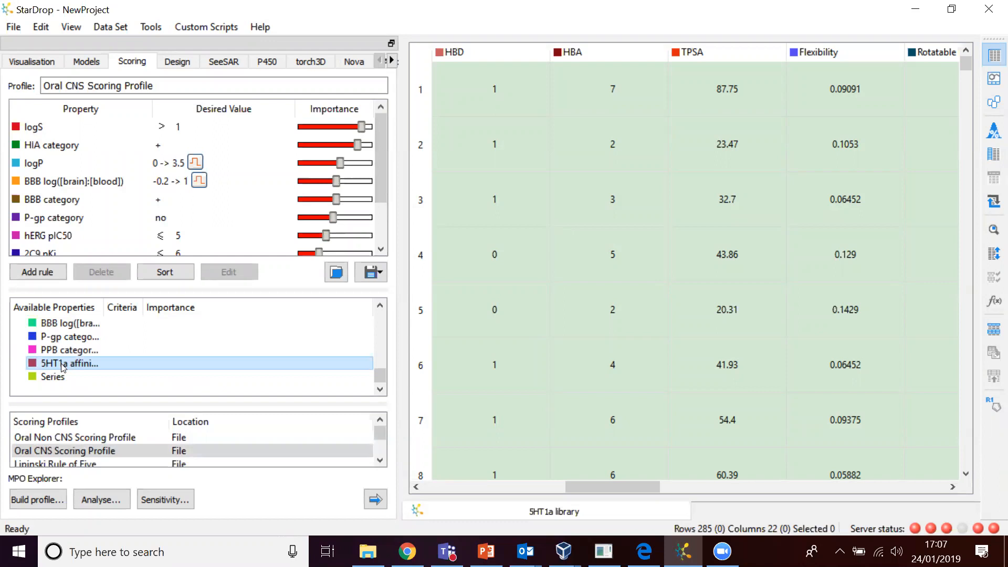
scroll(78, 199, "down", 1)
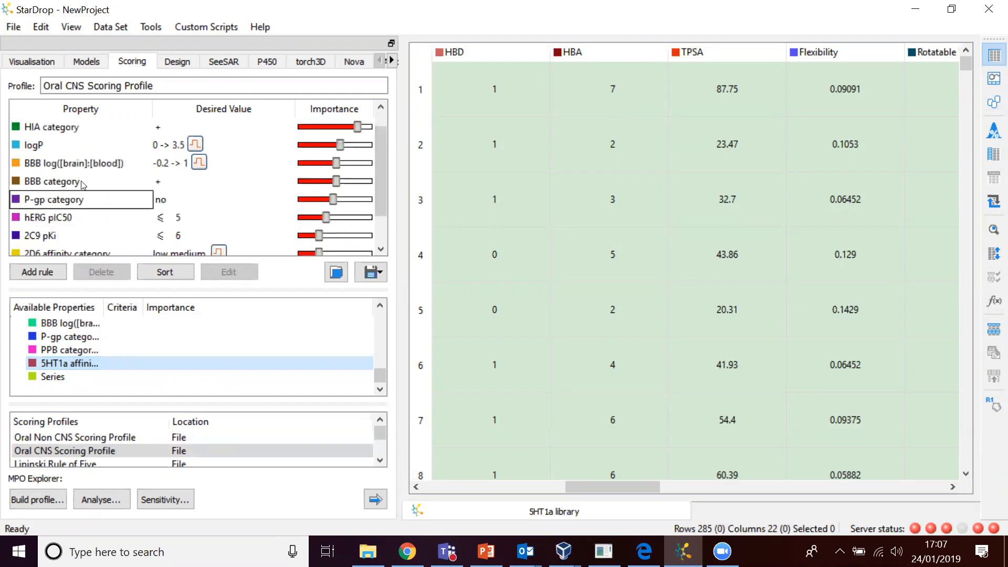
left_click_drag(76, 140, 69, 127)
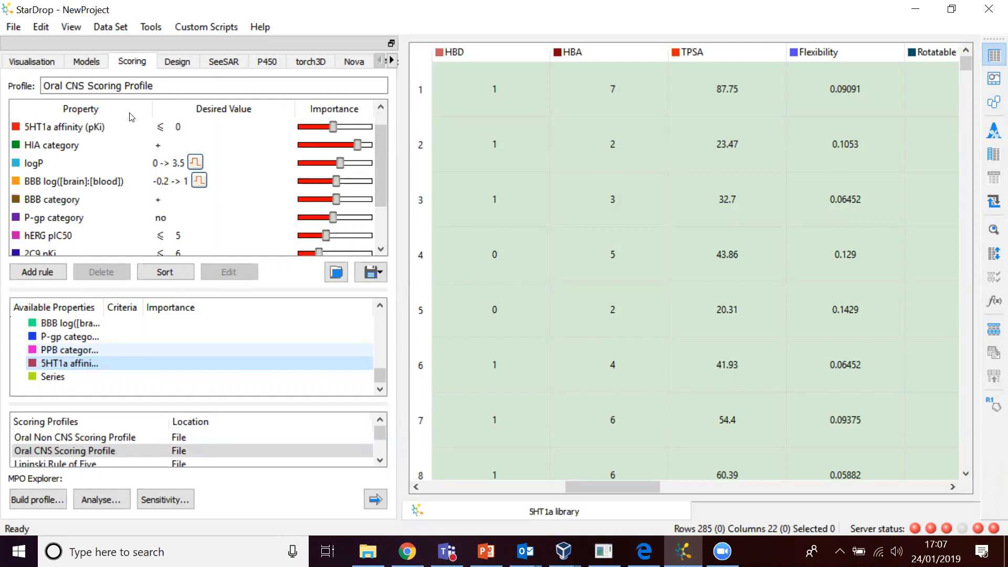
- Set the desired 5HT1a affinity (pKi) value to > 7 and raise its importance slightly above that of HIA category
double_click(165, 127)
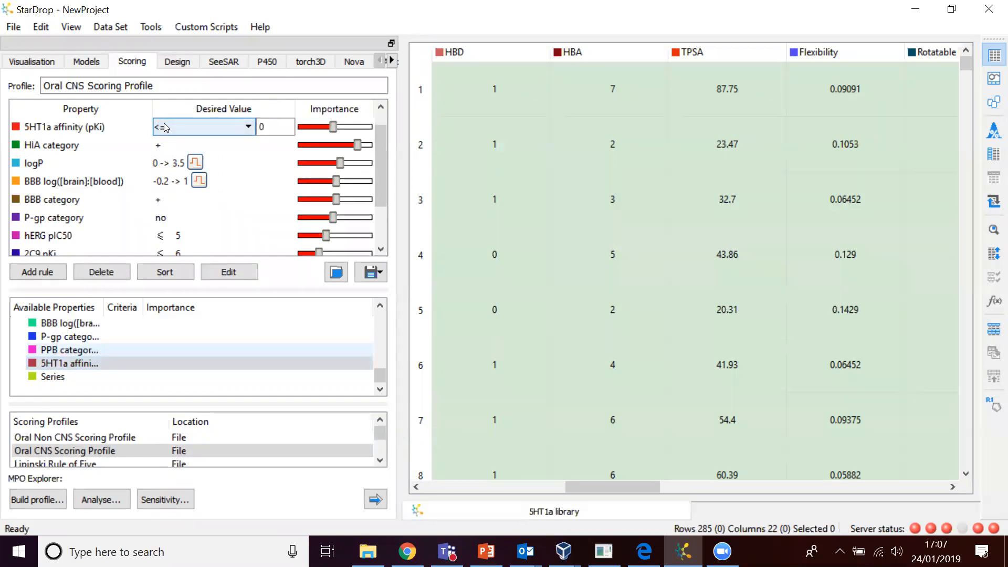
left_click(165, 127)
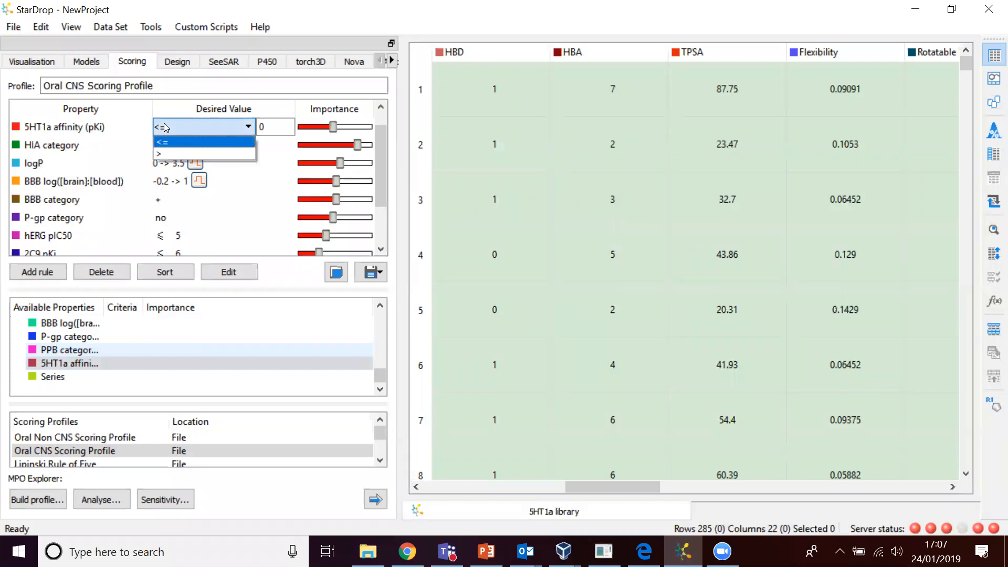
left_click(166, 155)
key("BackSpace")
type("7")
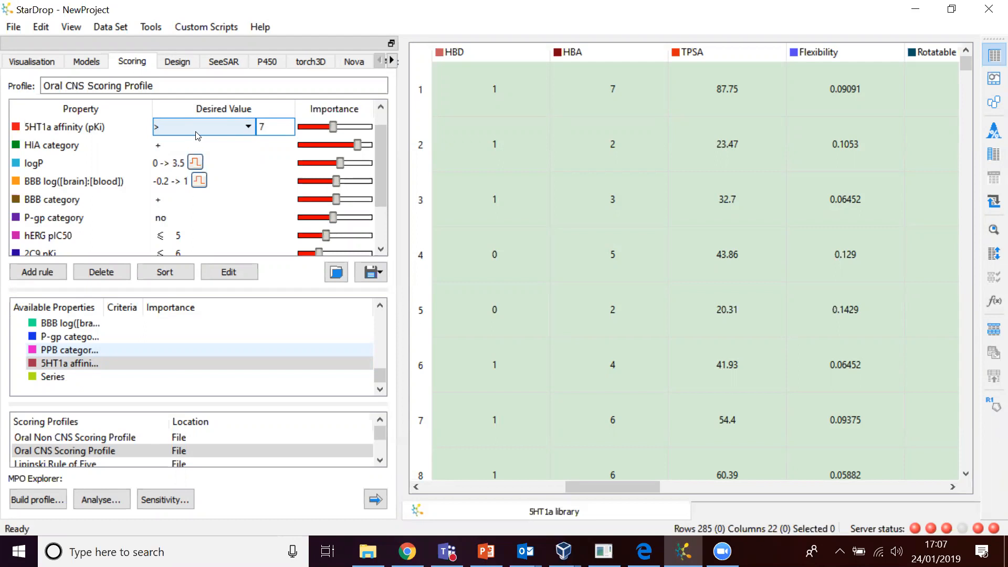
left_click(333, 127)
left_click_drag(334, 128, 366, 124)
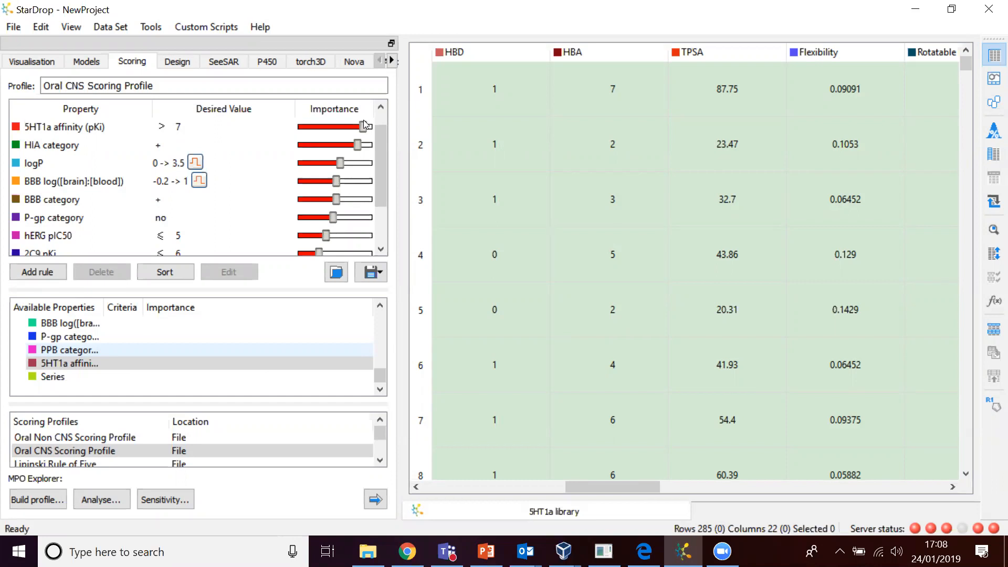
- Insert a 7 to 8 range in the 5HT1a affinity (pKi) score function, with the score running from 0.05 to 1
left_click(69, 129)
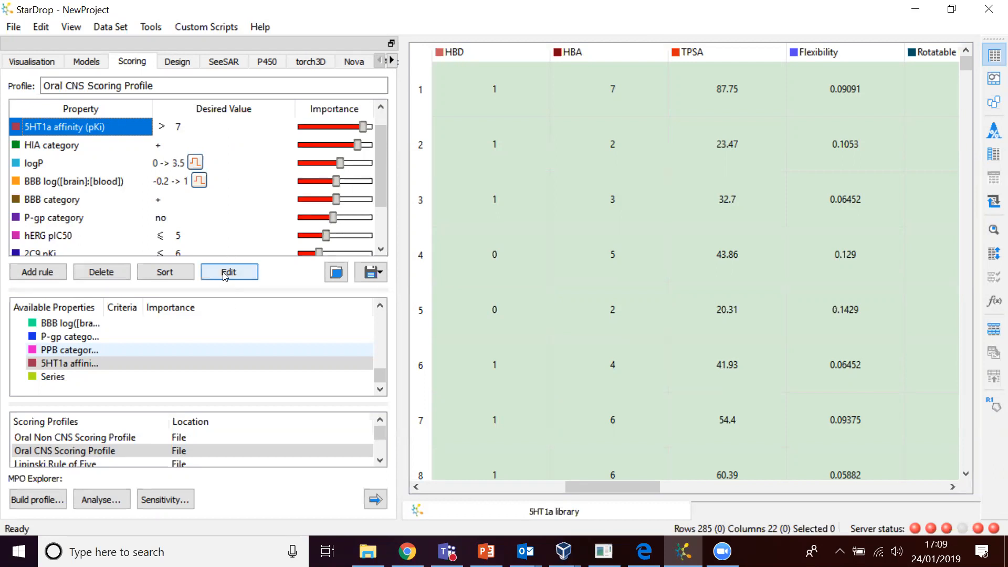
double_click(57, 131)
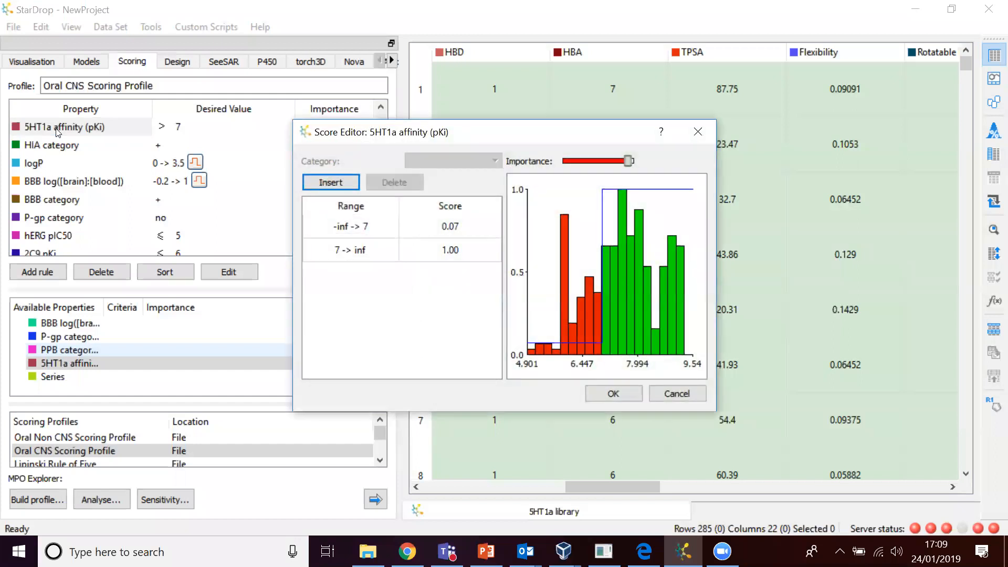
left_click_drag(414, 126, 385, 116)
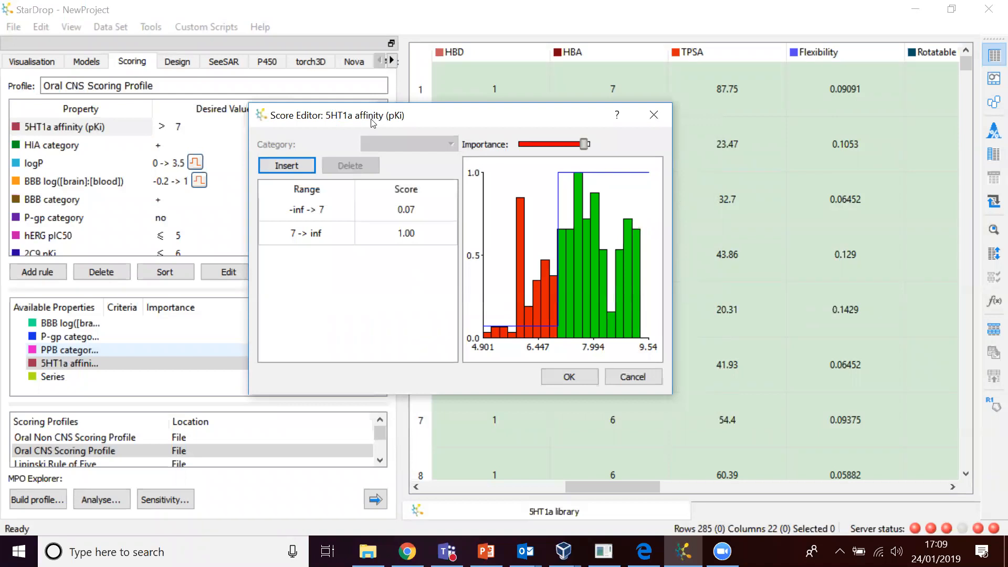
left_click(291, 166)
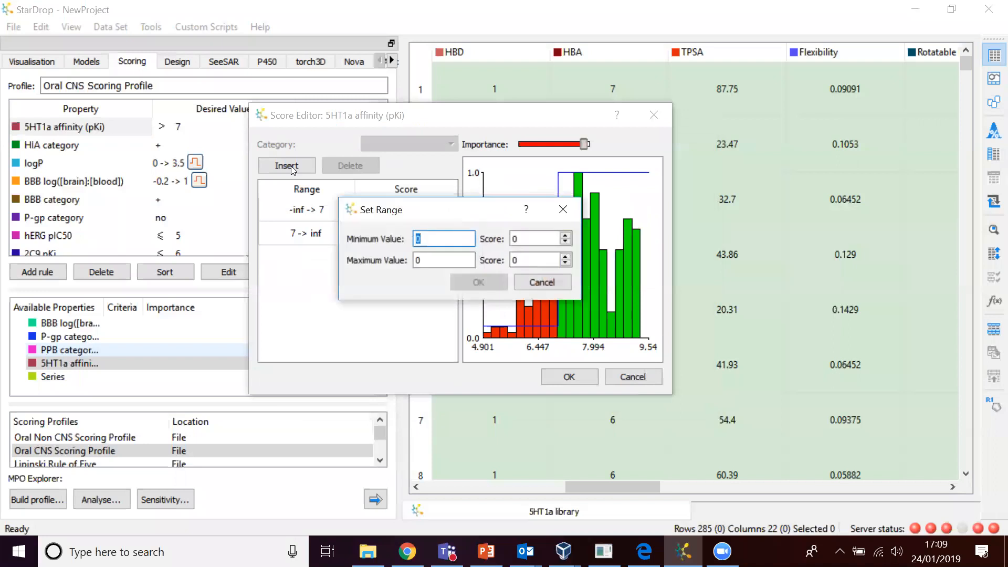
type("7")
left_click(428, 260)
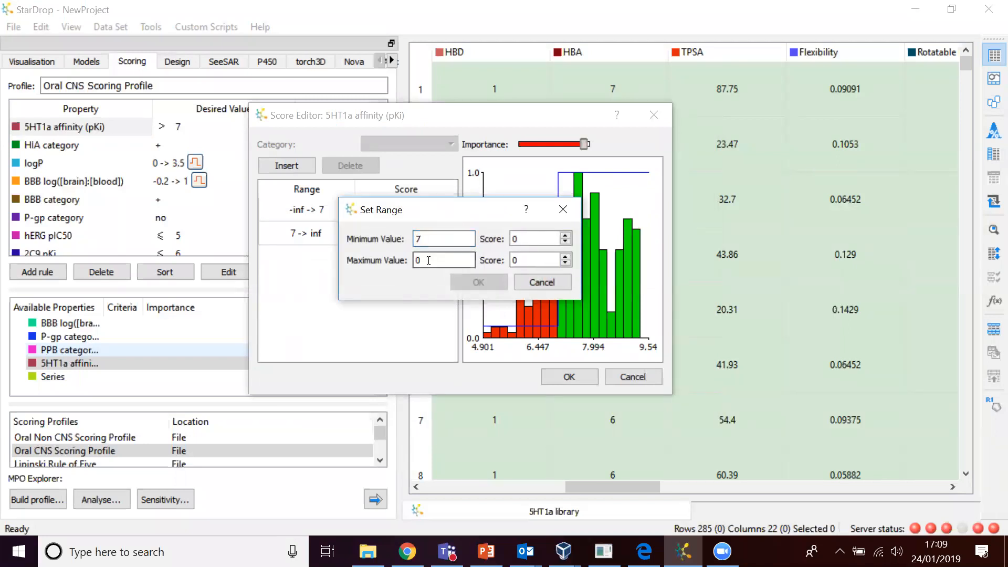
left_click_drag(429, 259, 399, 262)
type("8")
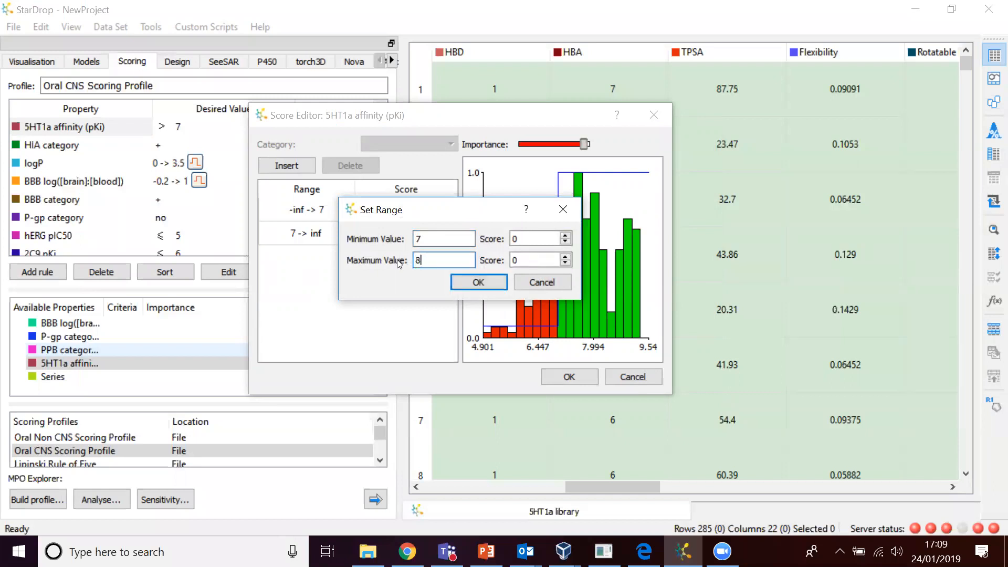
left_click(543, 234)
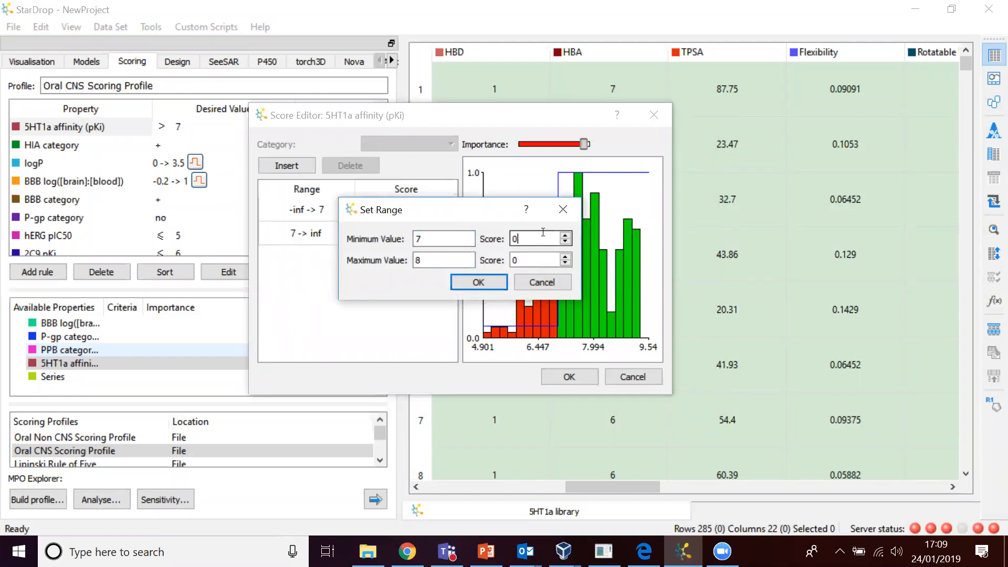
type(".05")
left_click(538, 258)
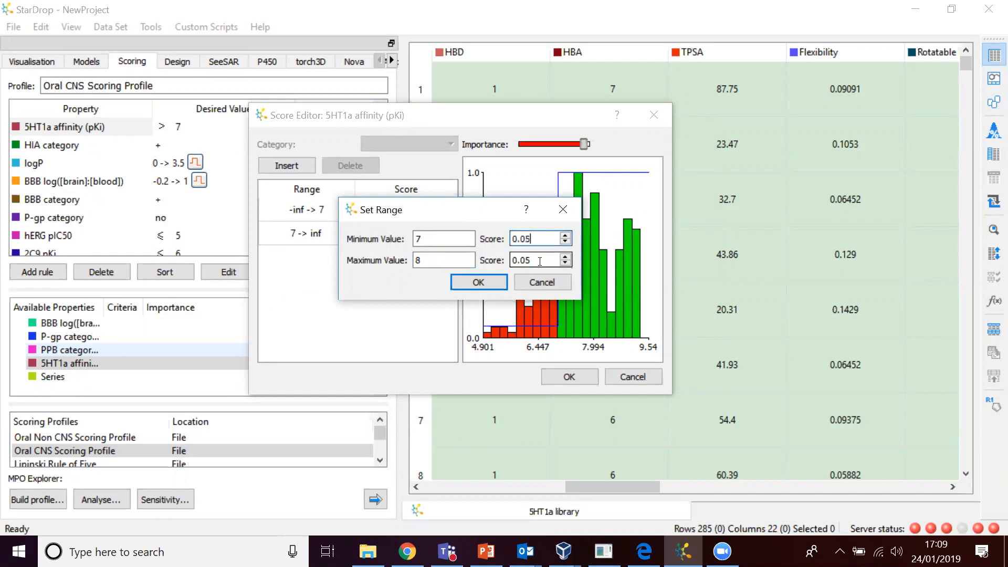
key("ctrl+a")
type("1")
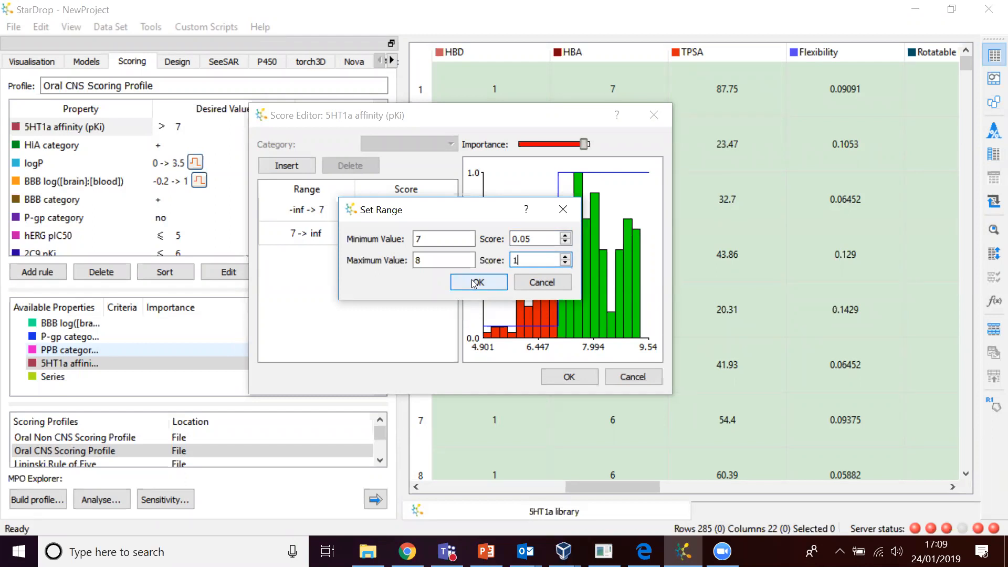
left_click(474, 284)
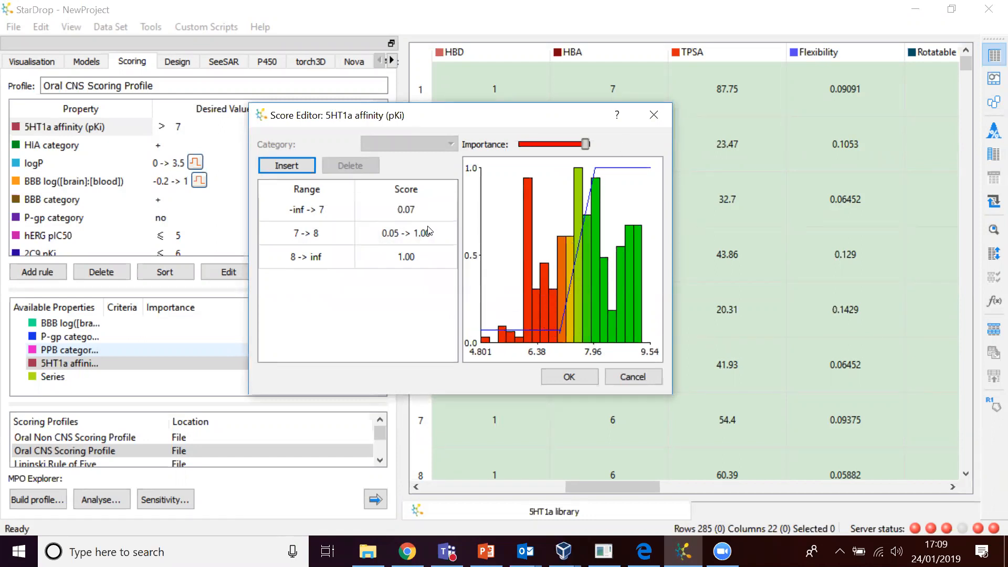
- Set the score for 5HT1a affinity (pKi) values below 7 to 0.05 and apply the edited score function
left_click(410, 213)
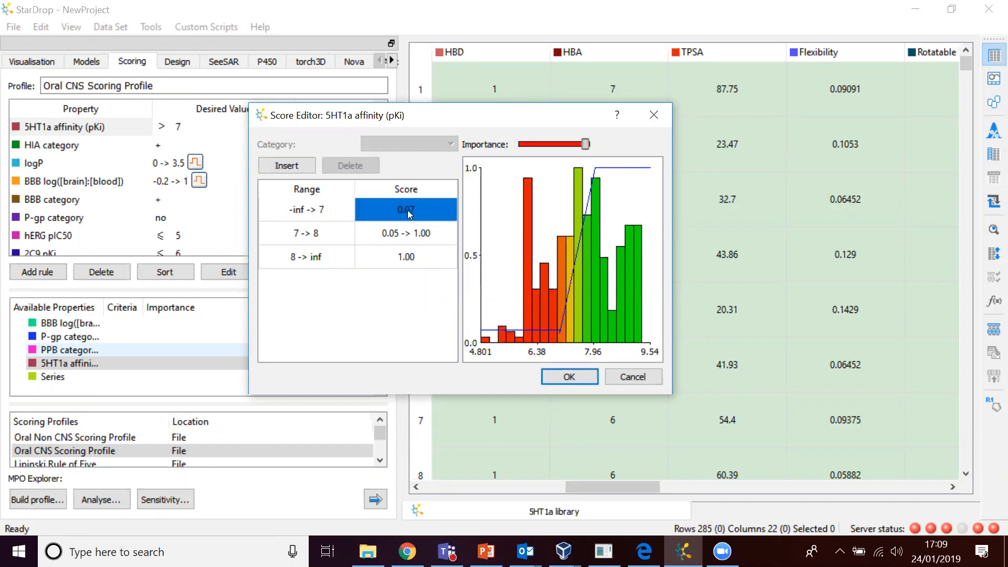
left_click(408, 211)
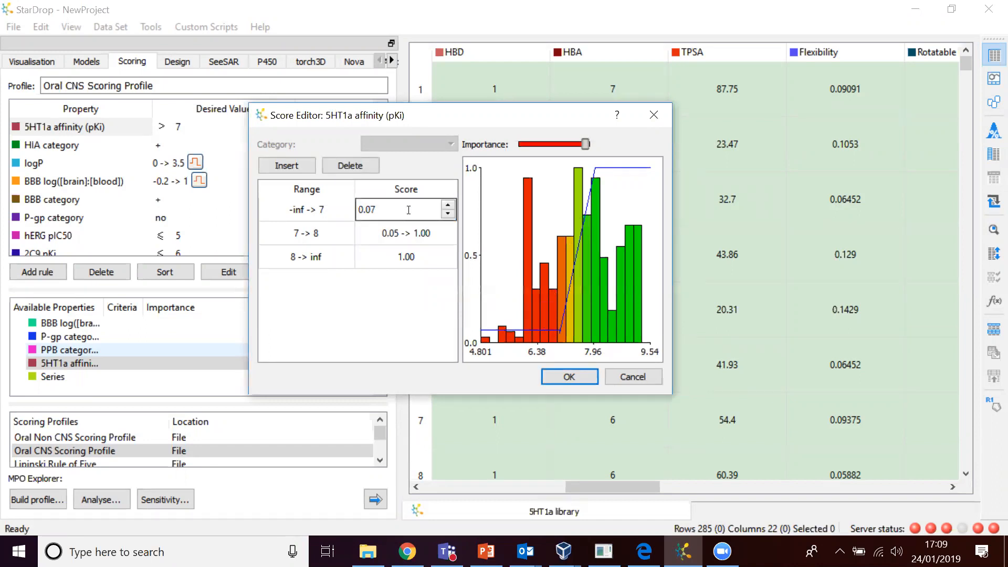
key("BackSpace")
type("5")
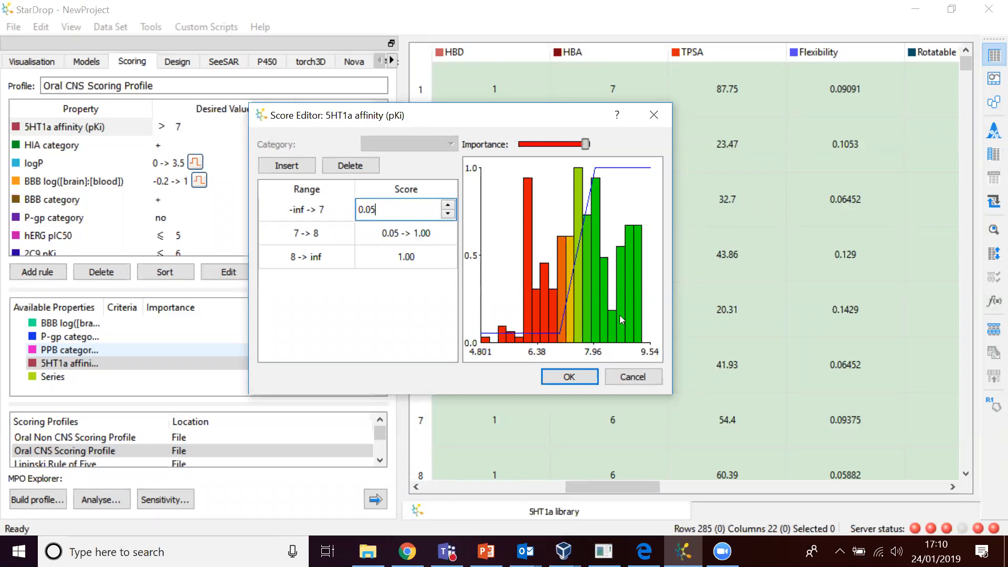
left_click(556, 375)
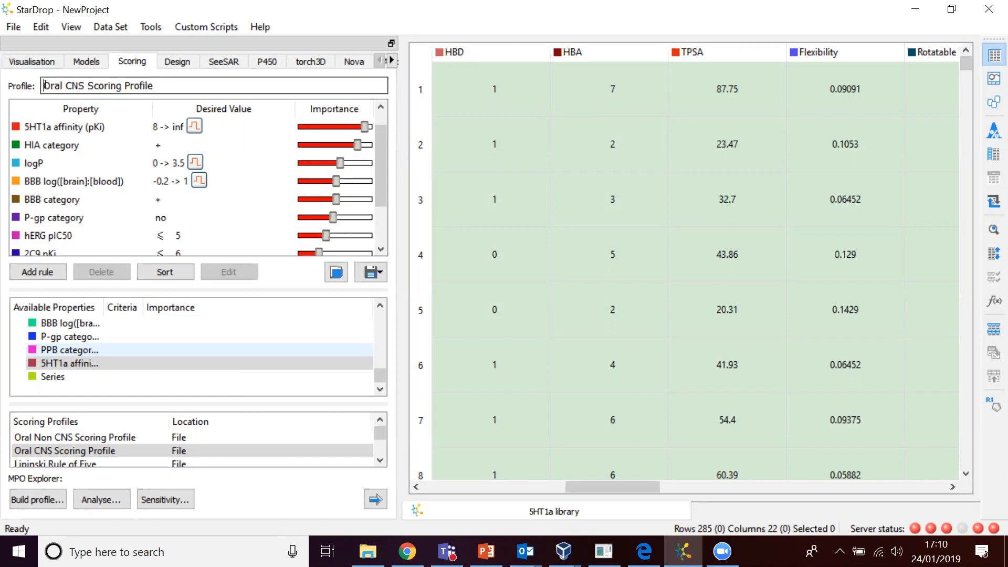
- Rename the profile "Potent + Oral CNS Scoring Profile", save it to the project and enlarge the scoring profiles list
type("Potent")
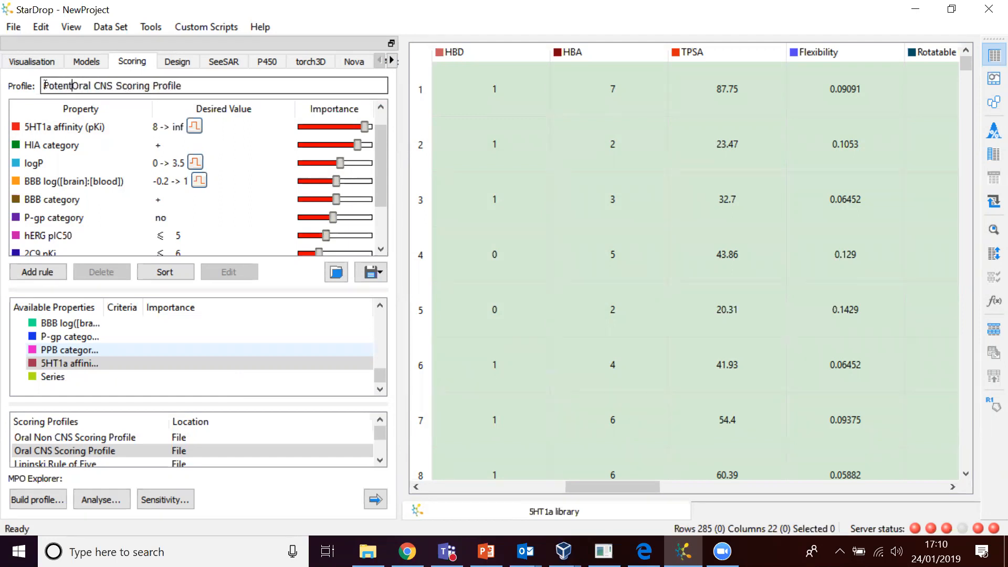
type(" +")
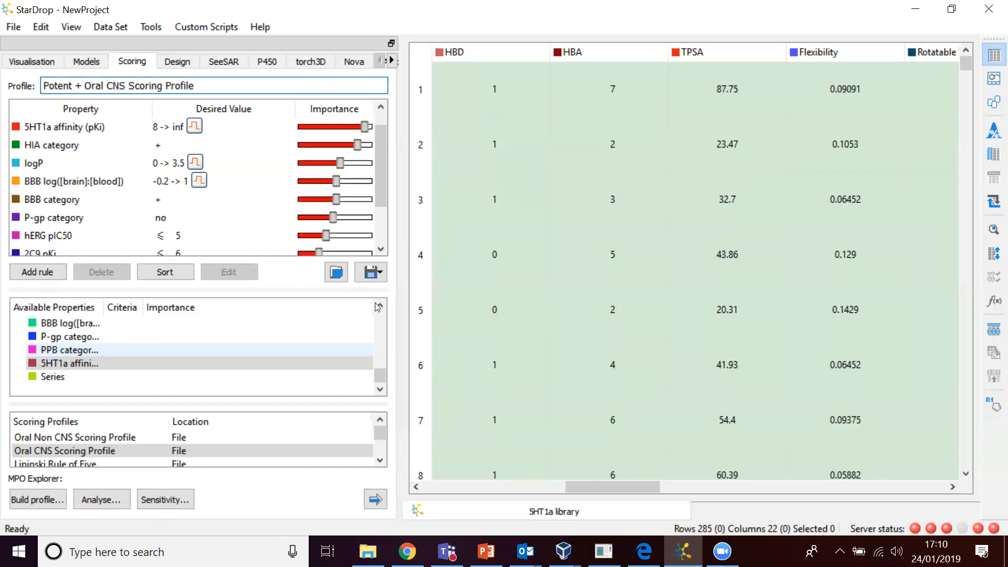
left_click(380, 274)
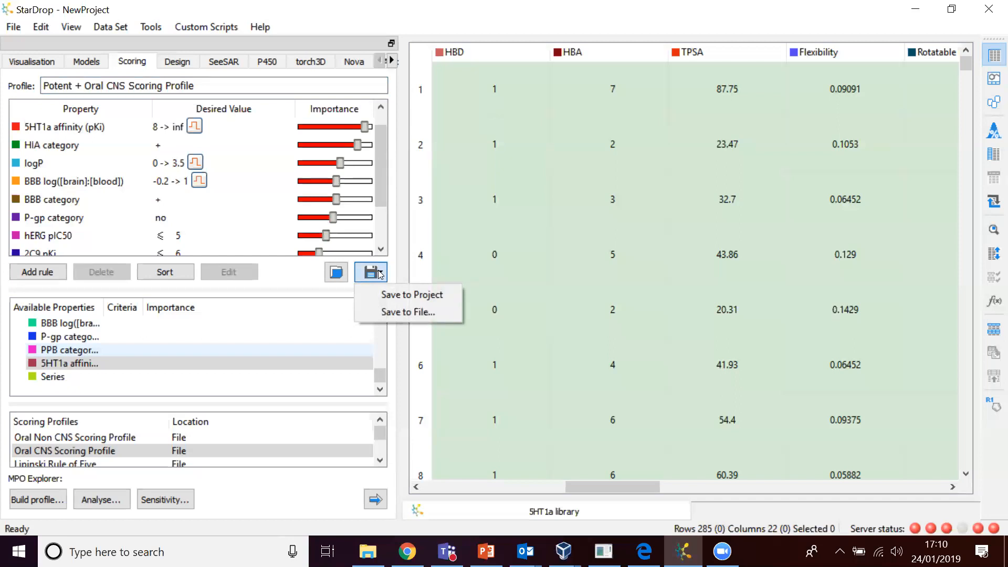
left_click(389, 298)
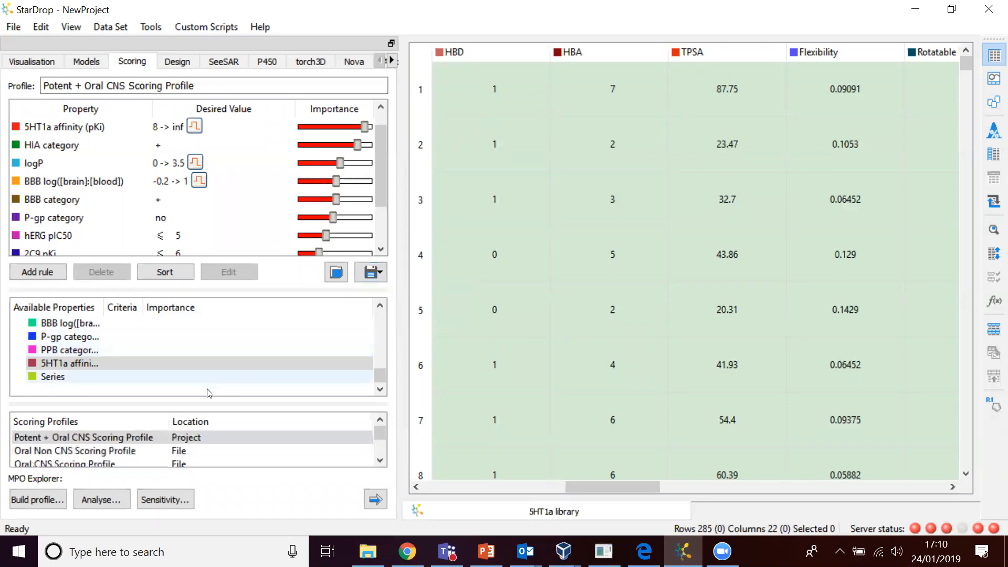
left_click_drag(196, 348, 197, 347)
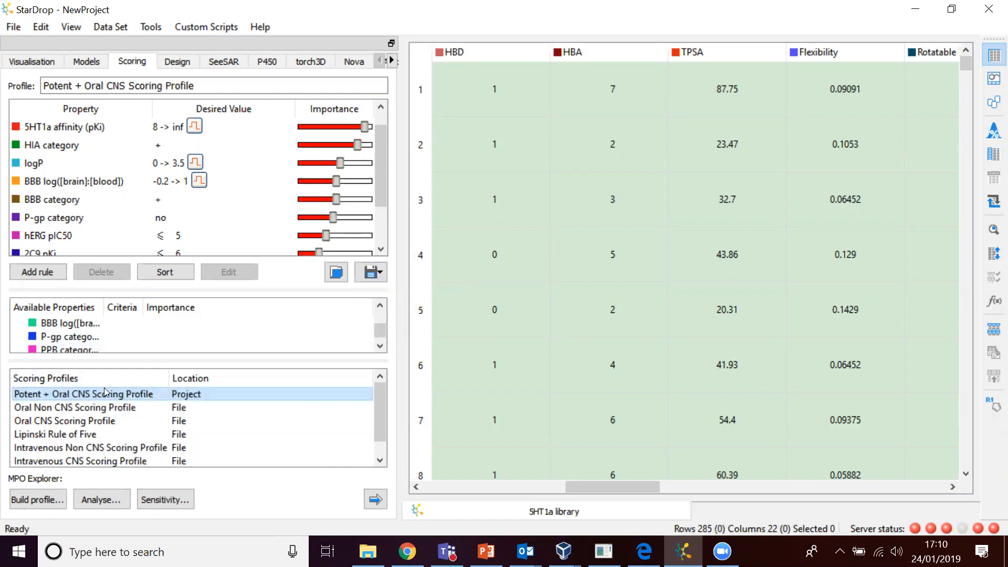
- Review the remaining criteria and score the 5HT1a library with the Potent + Oral CNS Scoring Profile
left_click(377, 272)
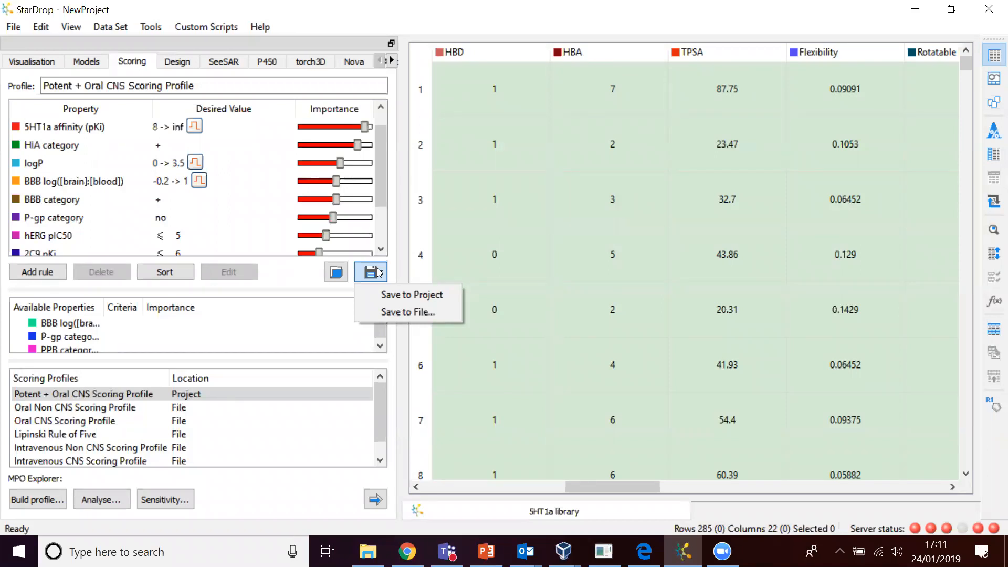
left_click(381, 142)
left_click_drag(382, 142, 381, 202)
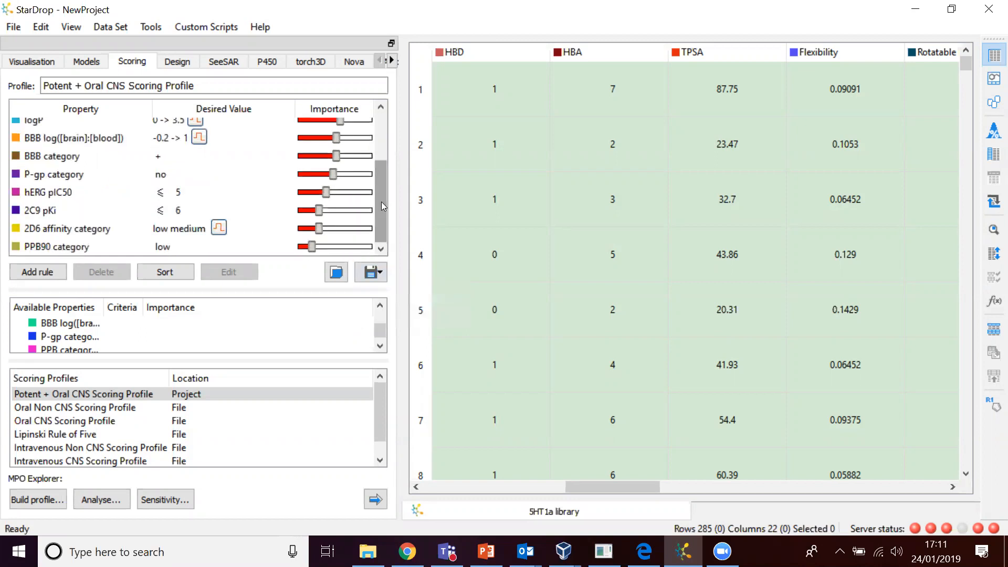
left_click(374, 499)
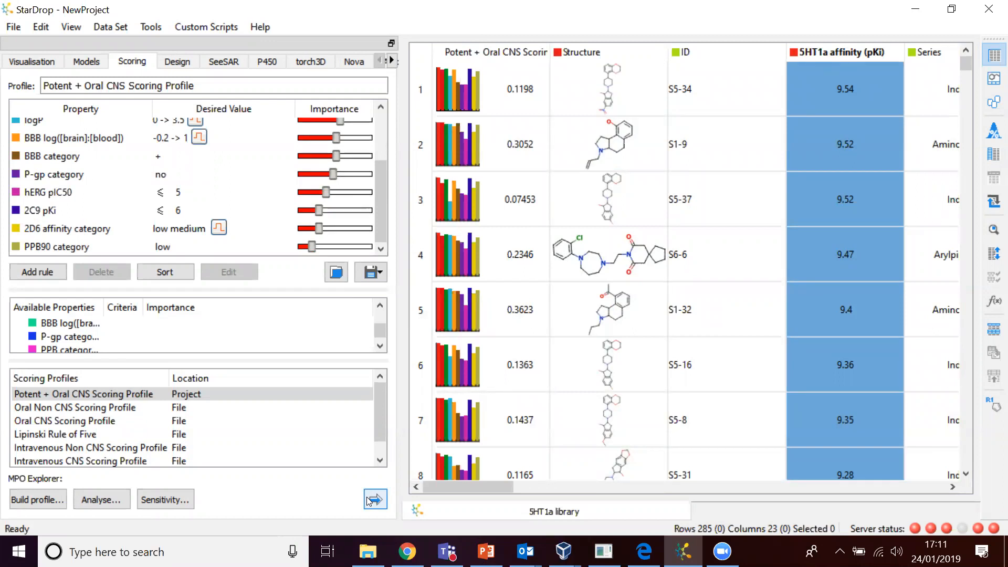
- Plot the Potent + Oral CNS Scoring Profile scores as a snake chart and slightly widen the chart area
left_click(33, 62)
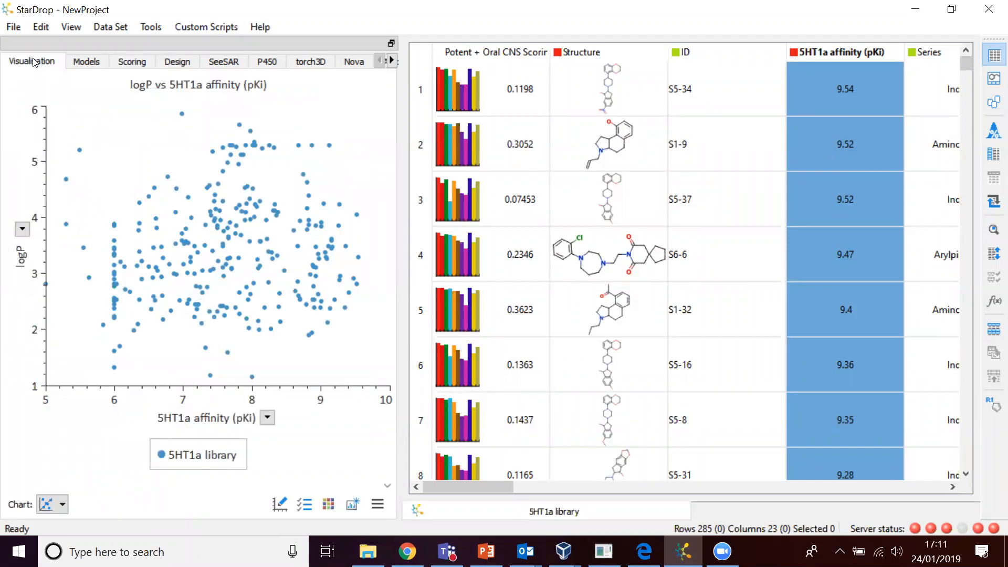
left_click(61, 506)
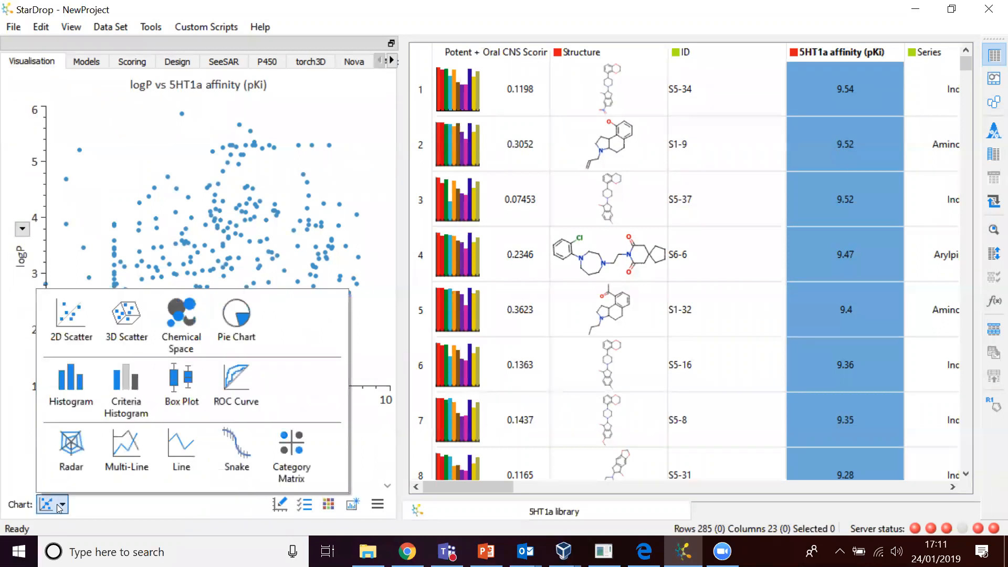
left_click(247, 449)
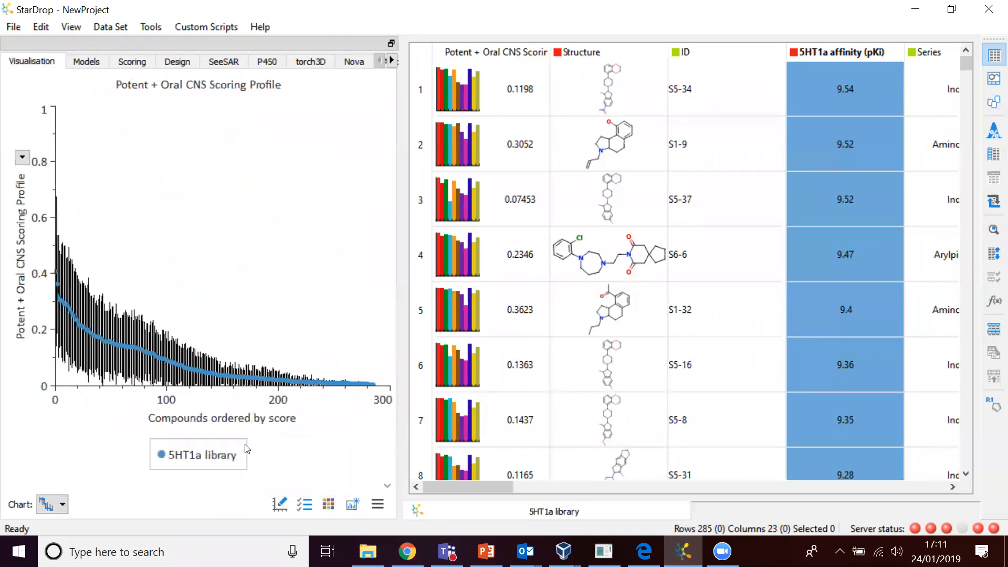
left_click(478, 51)
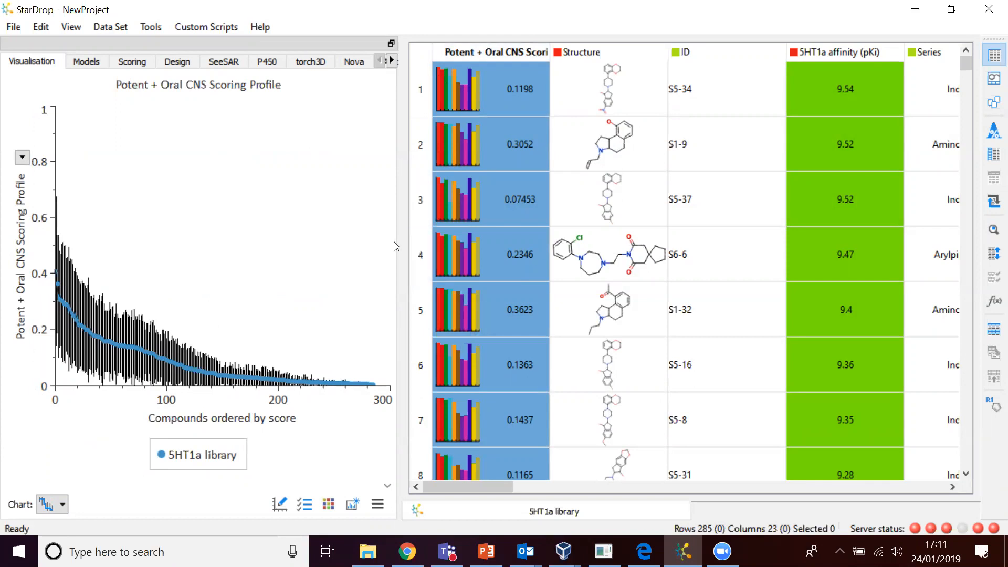
left_click_drag(397, 247, 507, 256)
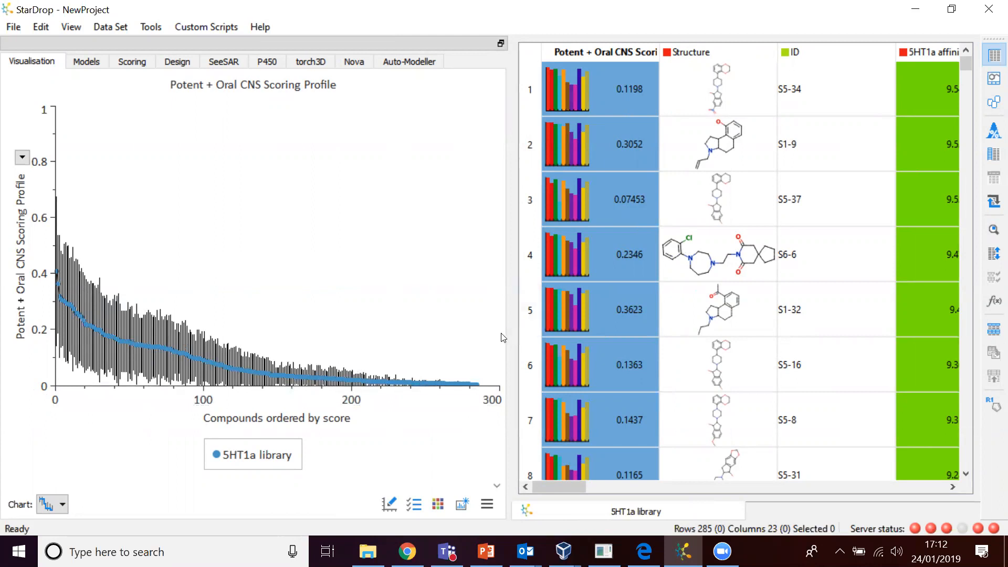
left_click_drag(508, 334, 425, 321)
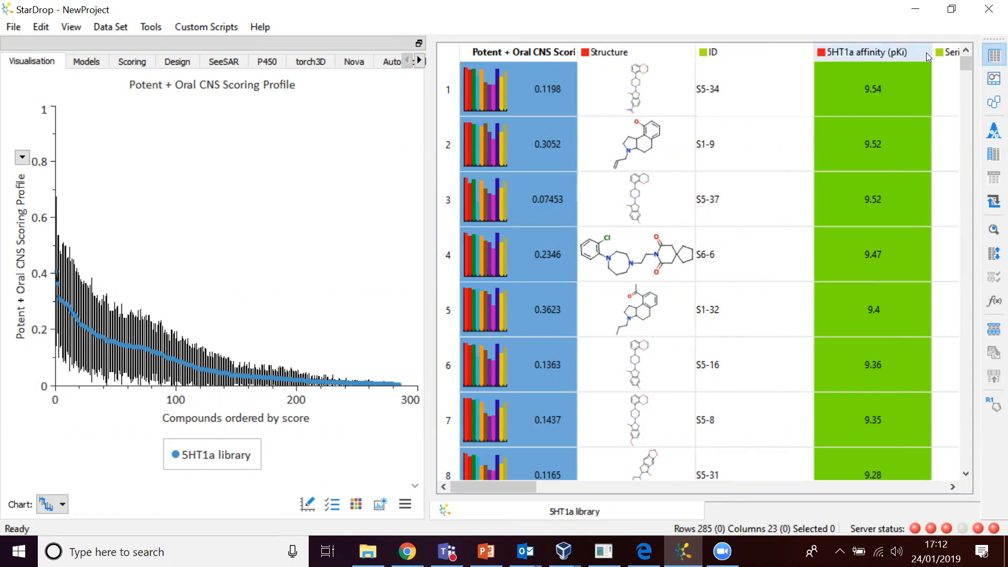
- Show the library as series cards and select about the 100 best-scoring compounds in the snake chart
left_click(993, 105)
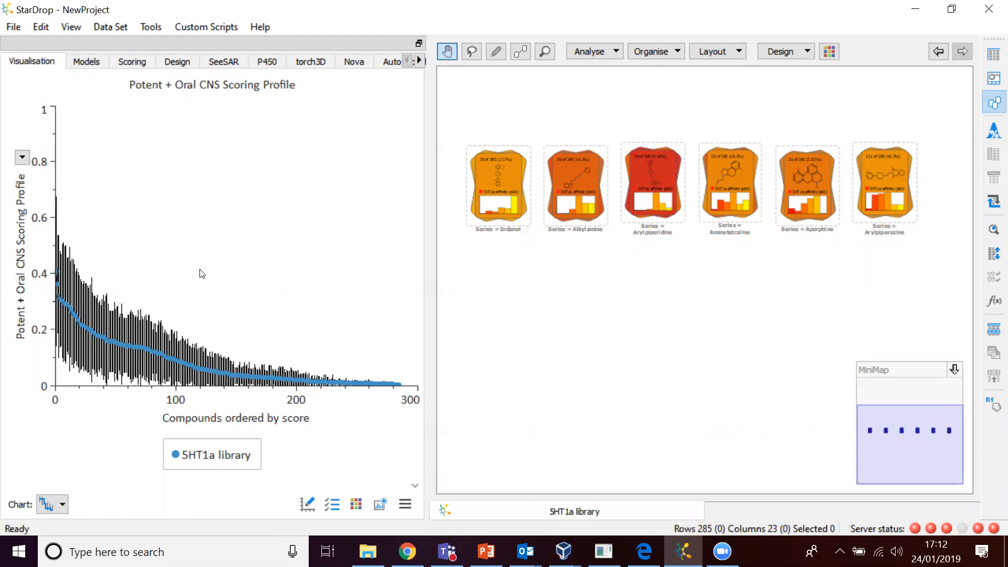
mouse_move(192, 257)
left_mouse_down()
mouse_move(71, 242)
mouse_move(39, 266)
mouse_move(38, 336)
mouse_move(57, 368)
mouse_move(115, 380)
mouse_move(171, 373)
mouse_move(190, 284)
mouse_move(187, 262)
mouse_move(171, 254)
left_mouse_up()
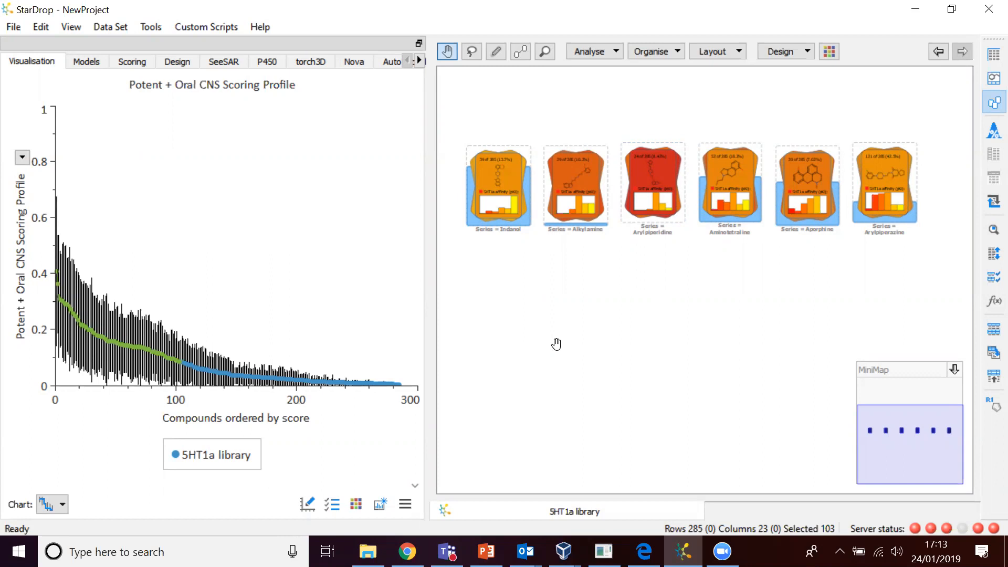
left_click(719, 551)
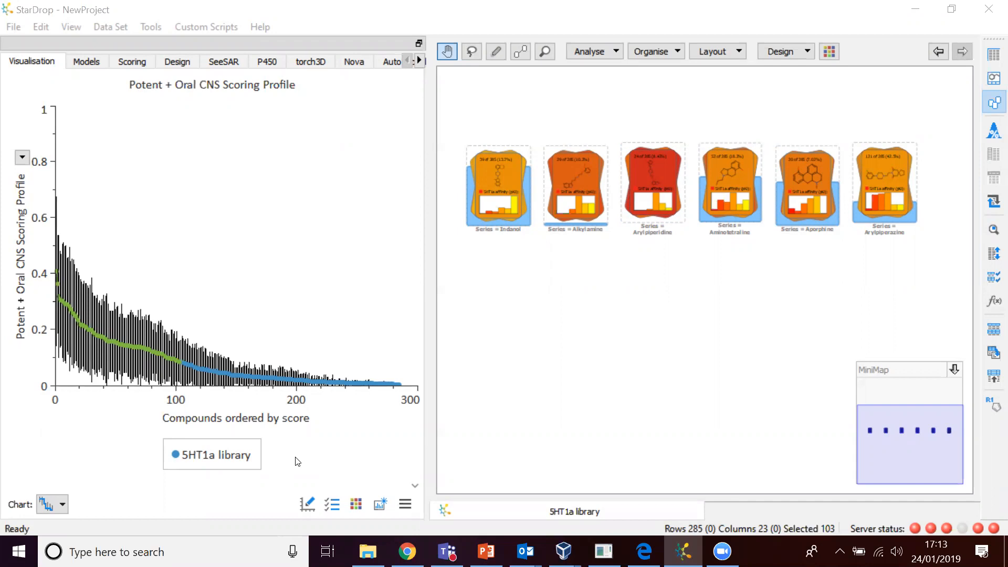
- Close the current project and discard its unsaved changes
left_click(14, 27)
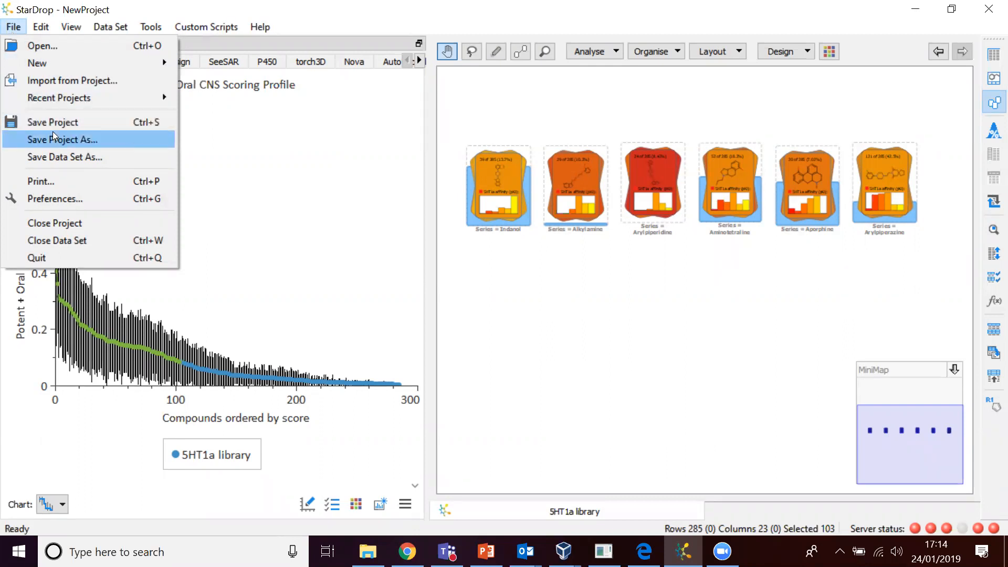
left_click(65, 224)
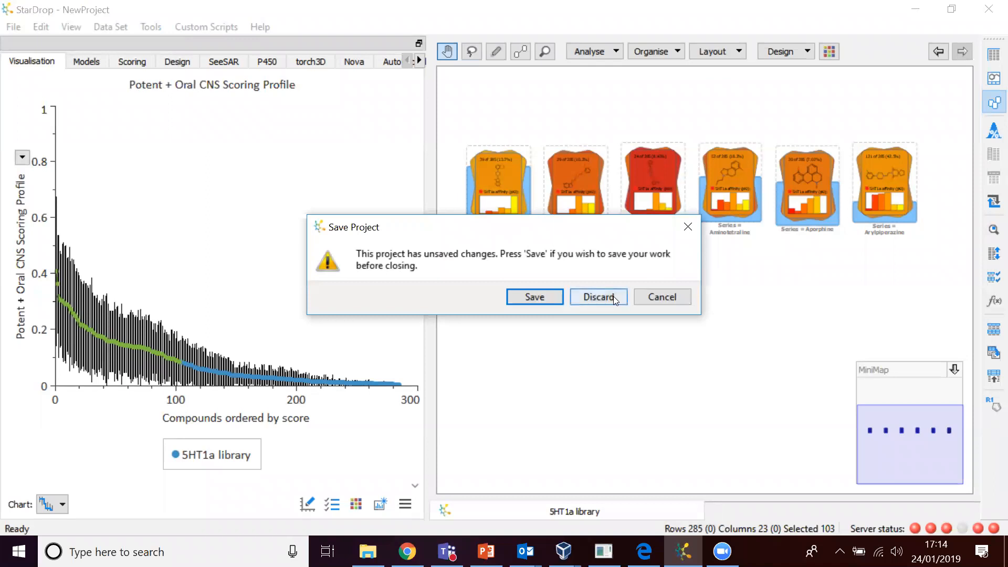
left_click(613, 296)
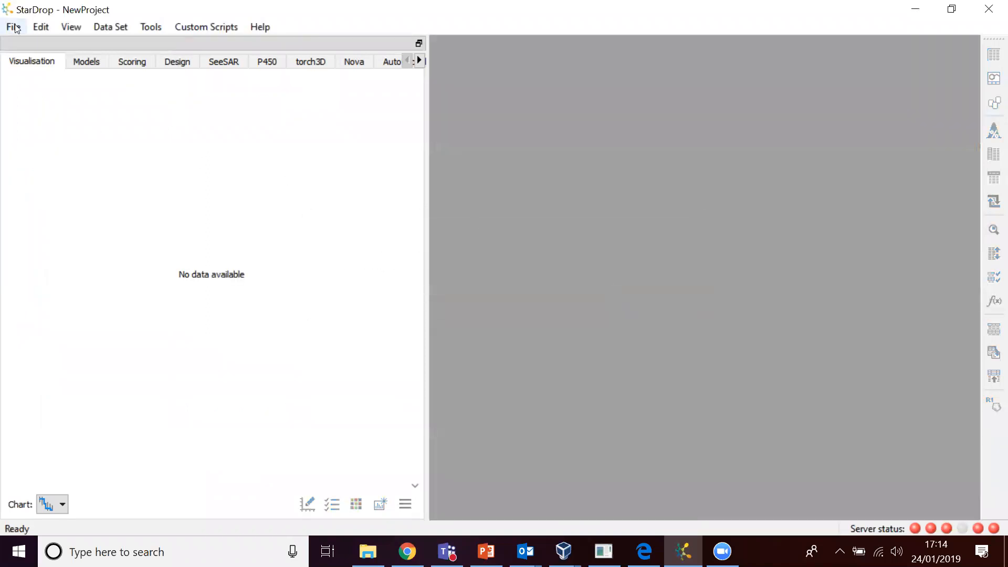
- Open the Arylpiperazine series S10 data set and show its compounds as cards
left_click(16, 29)
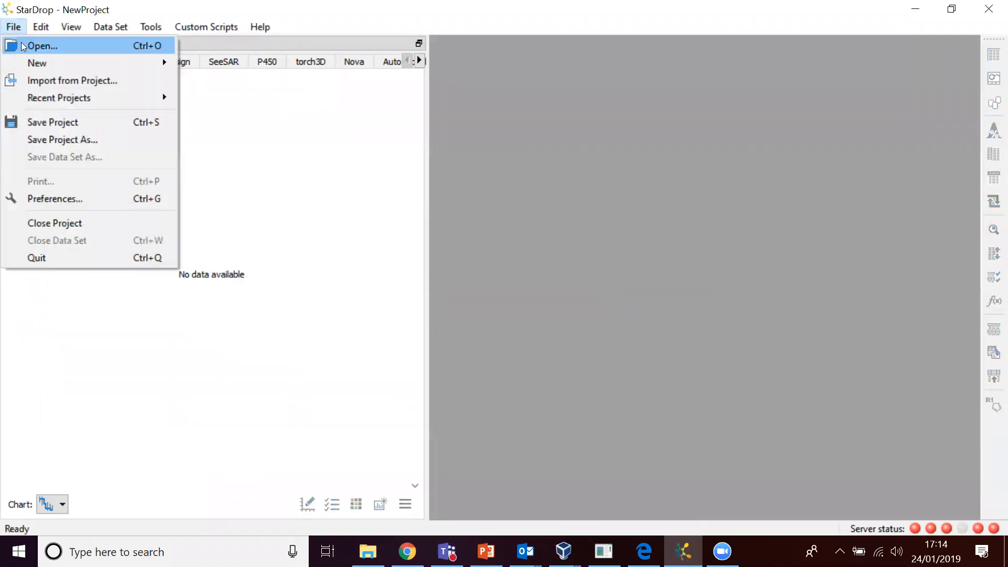
left_click(21, 46)
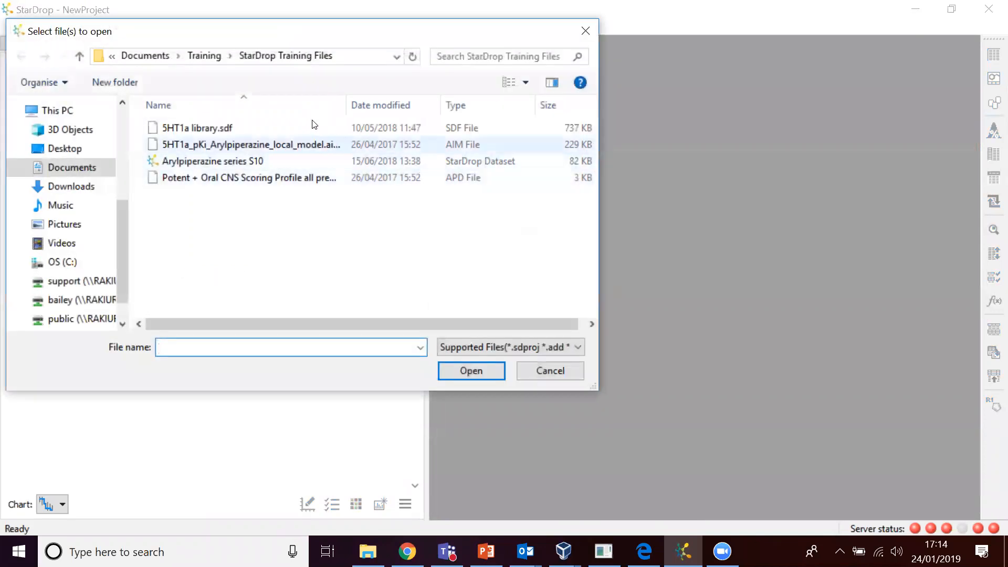
left_click(245, 161)
left_click(456, 368)
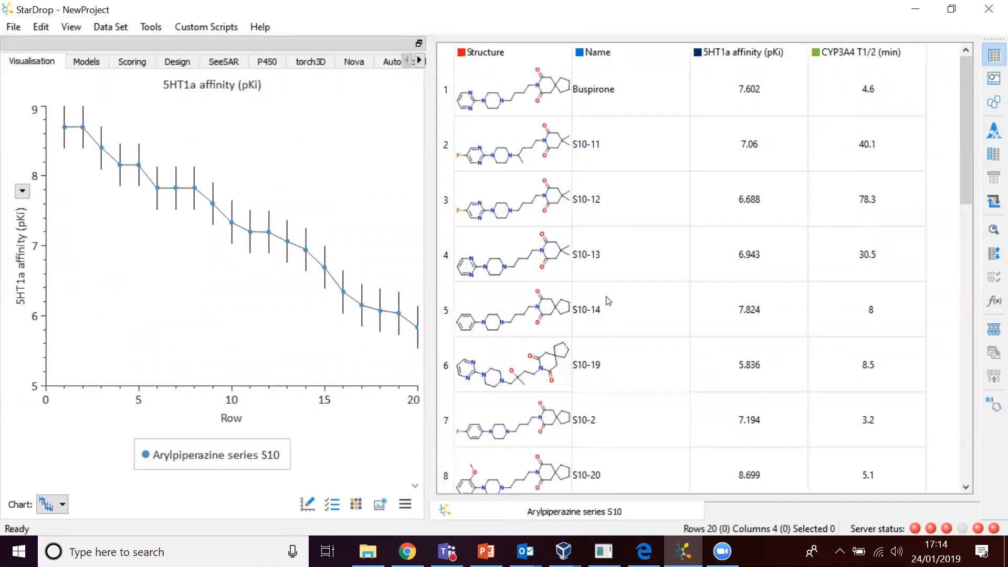
mouse_move(571, 221)
mouse_move(551, 90)
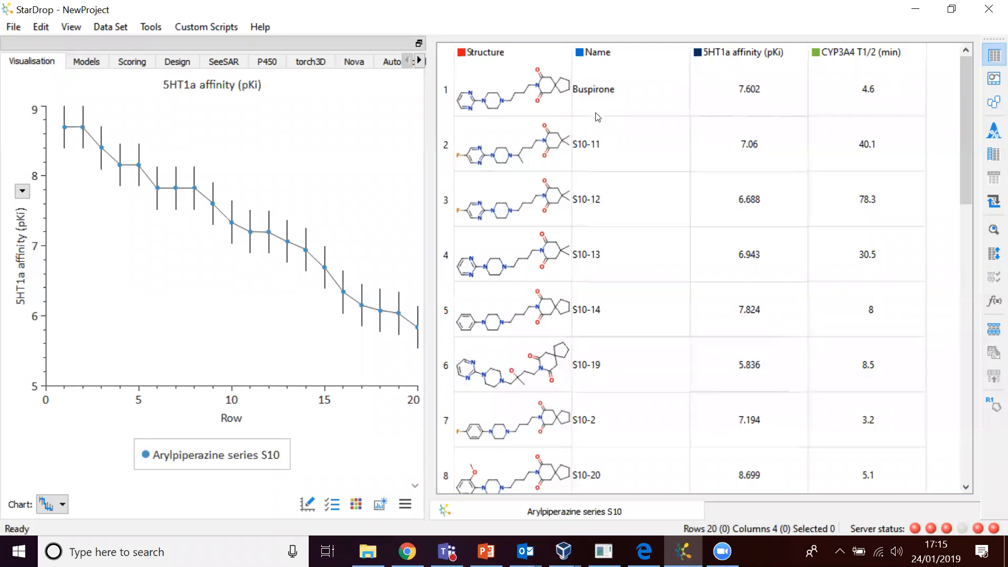
left_click(994, 103)
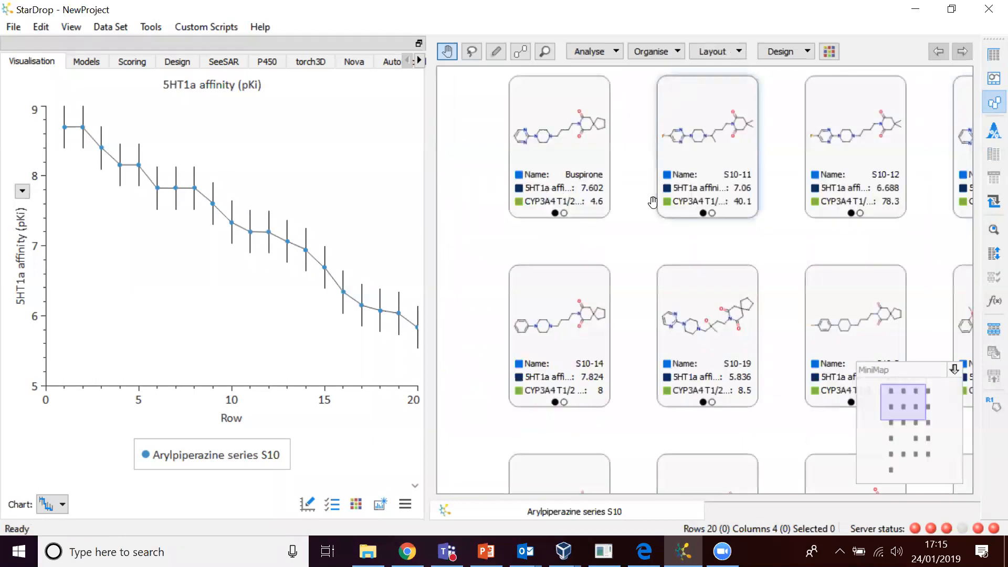
scroll(643, 250, "down", 3)
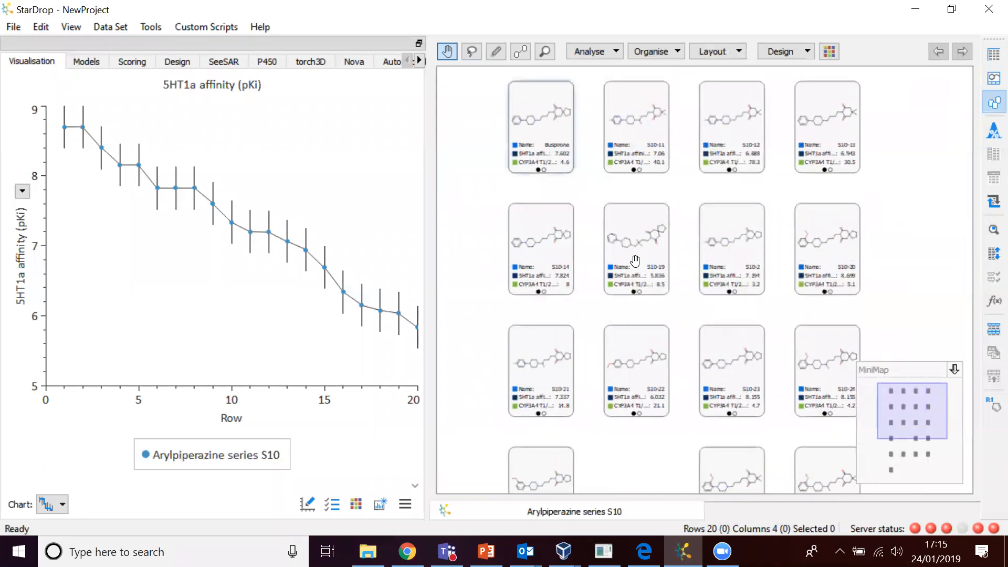
- Find the compound s10-14 in the data set with a text search so that its card is selected
left_click(994, 231)
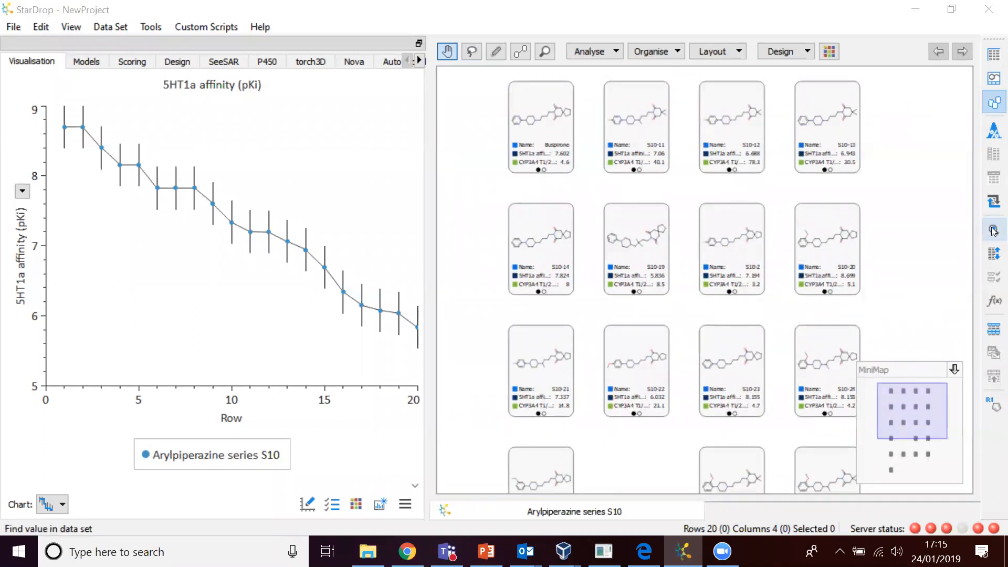
type("s")
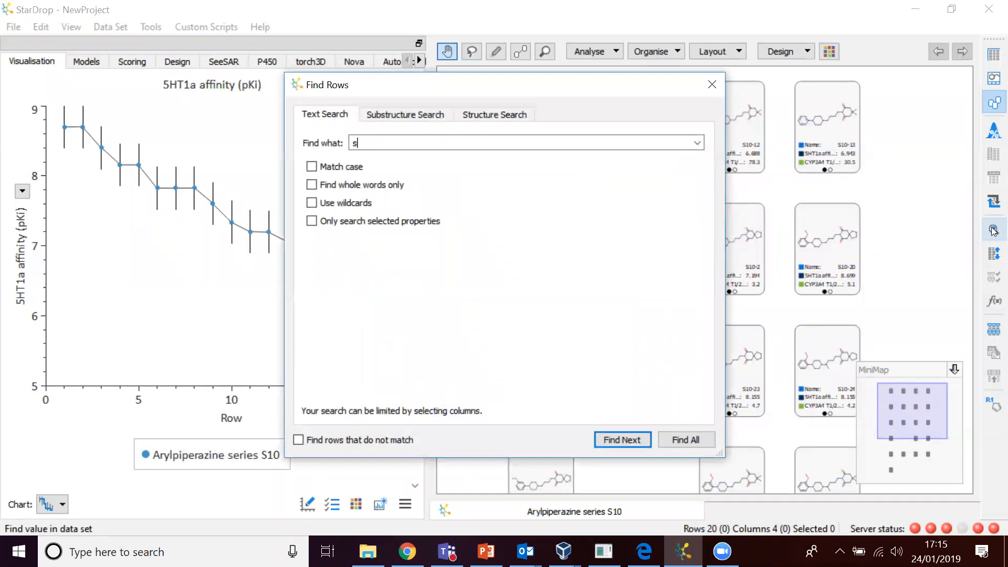
type("10-14")
left_click(637, 440)
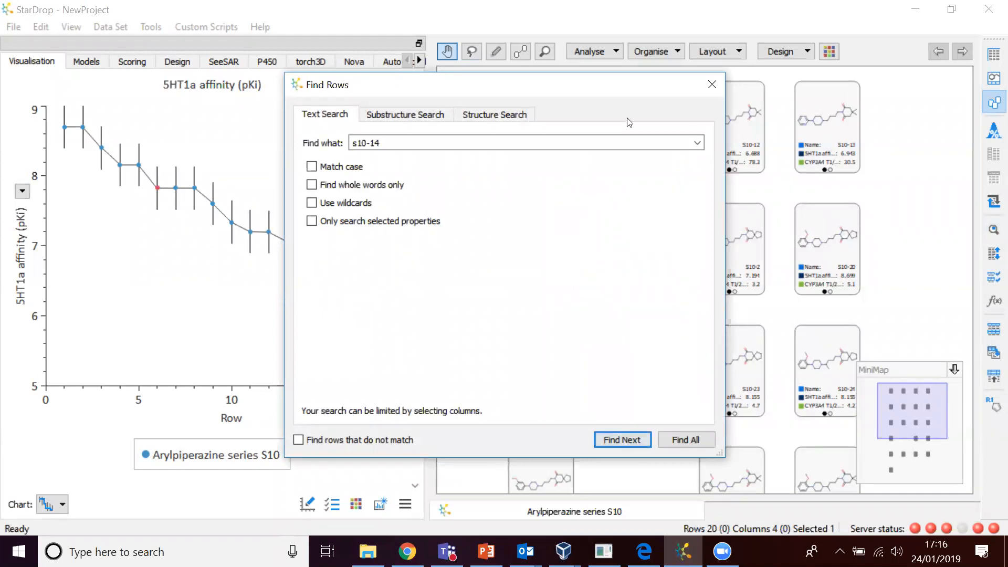
left_click_drag(629, 85, 363, 86)
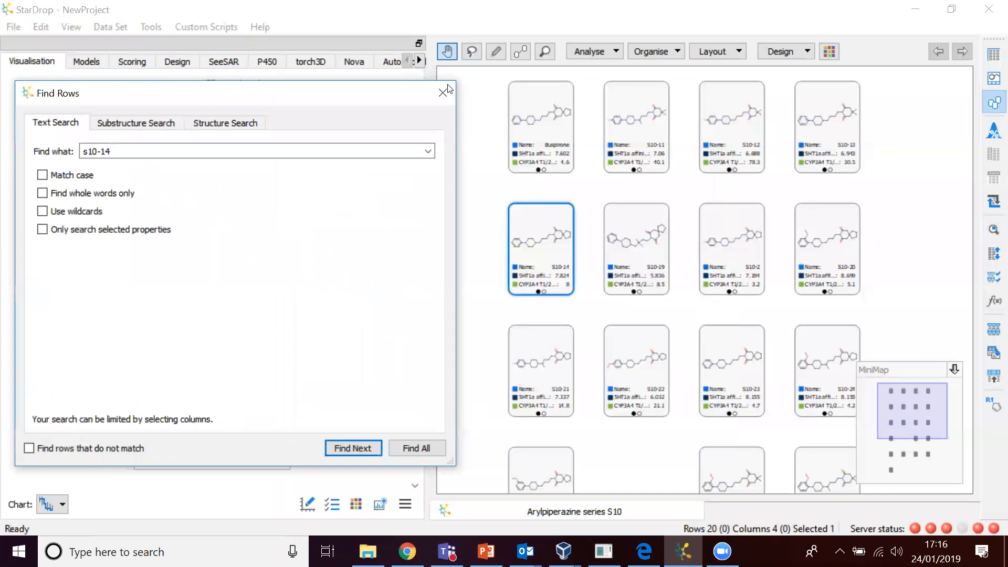
left_click(444, 85)
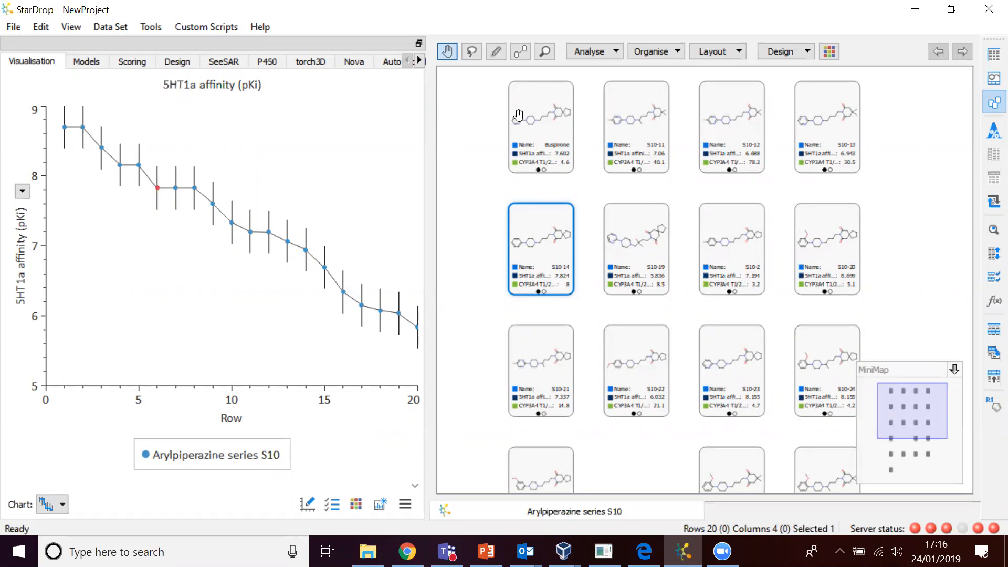
- Run an Activity Neighbourhood analysis on S10-14 with 10 nearest neighbours, colouring links by 5HT1a affinity (pKi) difference, and minimise the results window
left_click(588, 51)
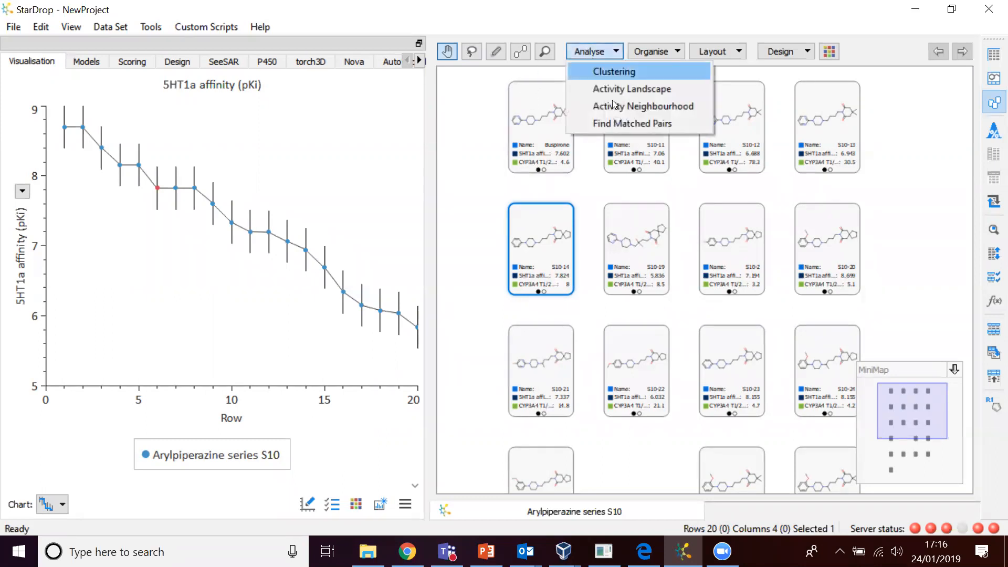
left_click(622, 107)
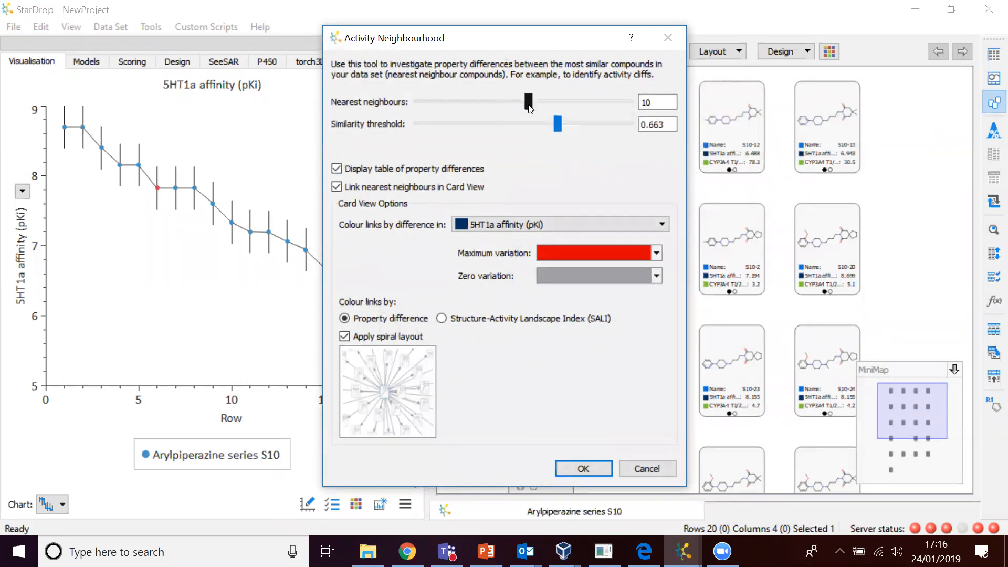
mouse_move(533, 108)
left_mouse_down()
mouse_move(627, 102)
mouse_move(532, 98)
left_mouse_up()
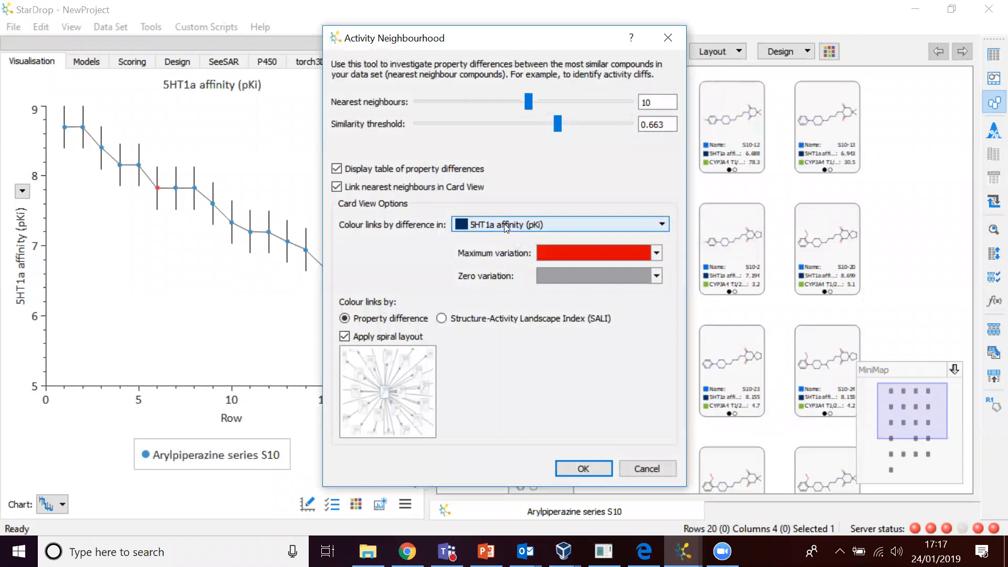
left_click(587, 468)
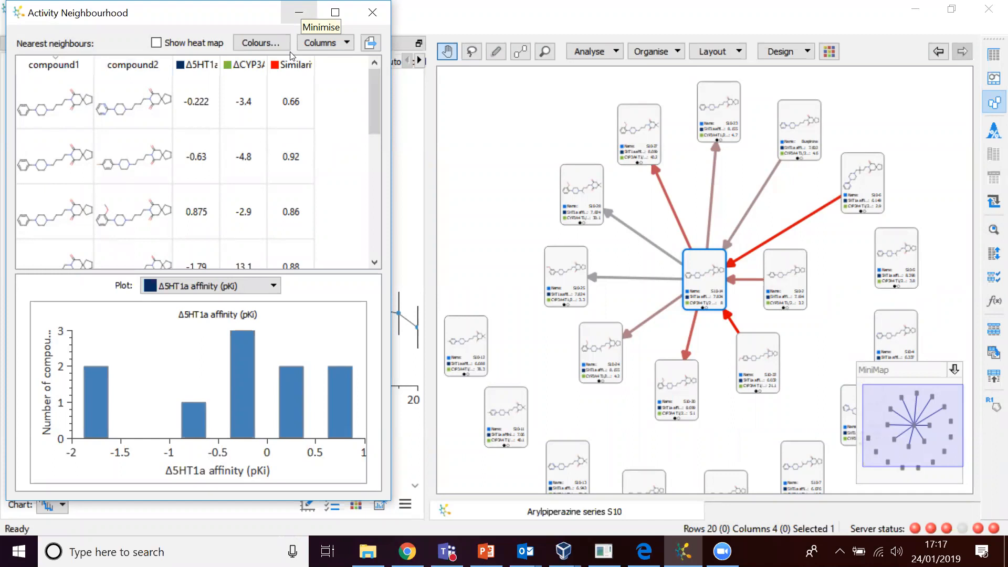
left_click(298, 13)
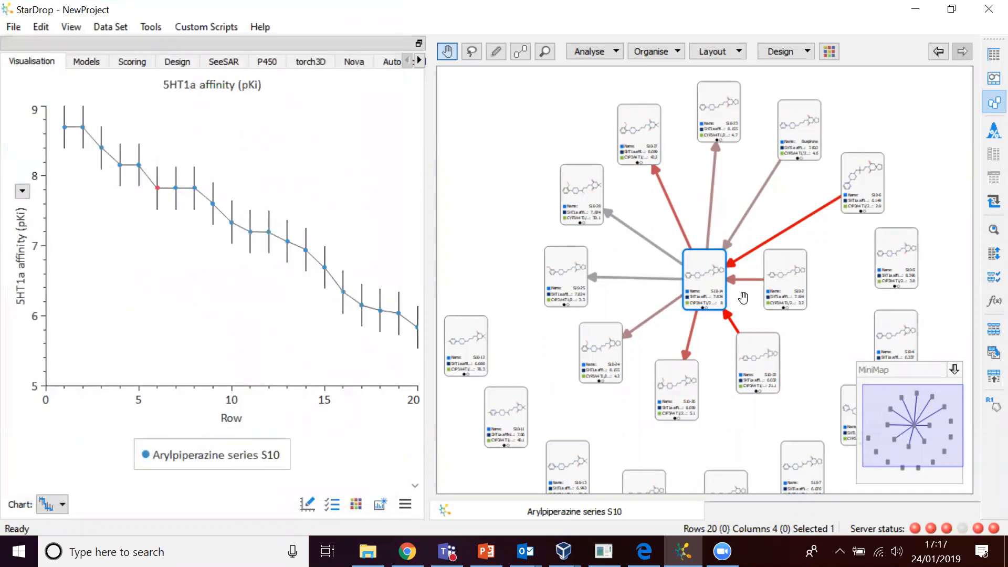
- Colour the cards by CYP3A4 T1/2 (min), setting the upper end of the colour range to 40
scroll(658, 264, "up", 3)
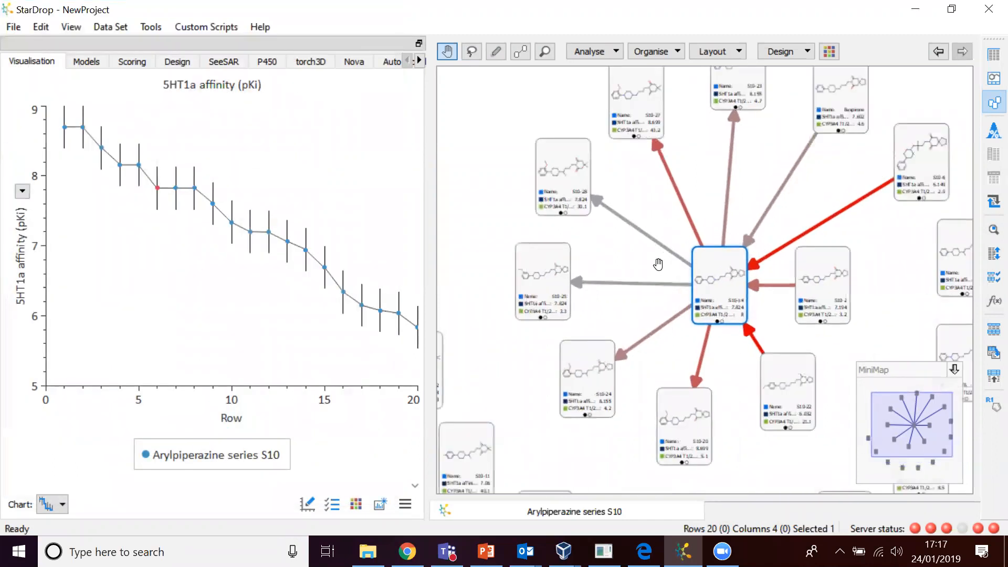
scroll(603, 242, "up", 2)
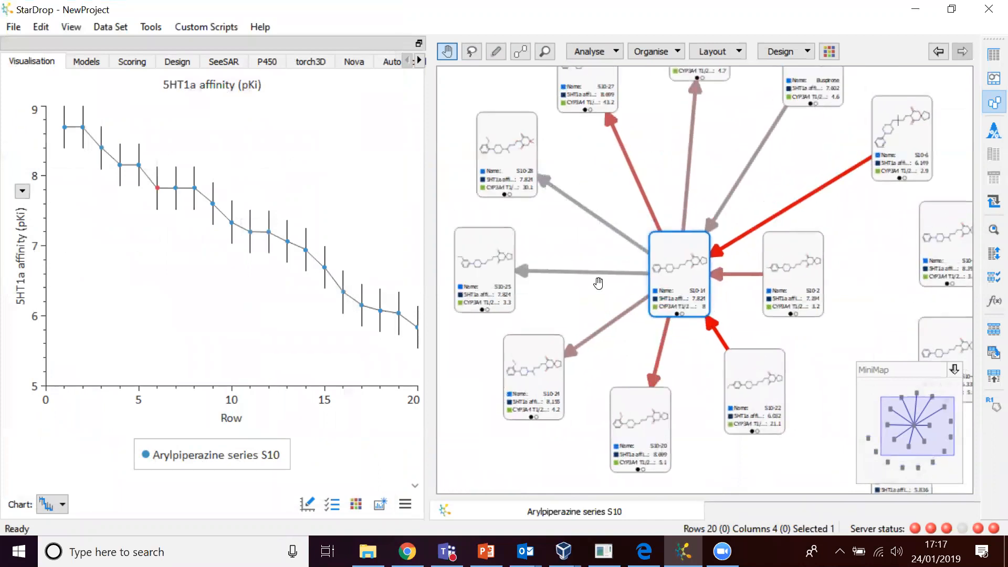
scroll(597, 283, "up", 2)
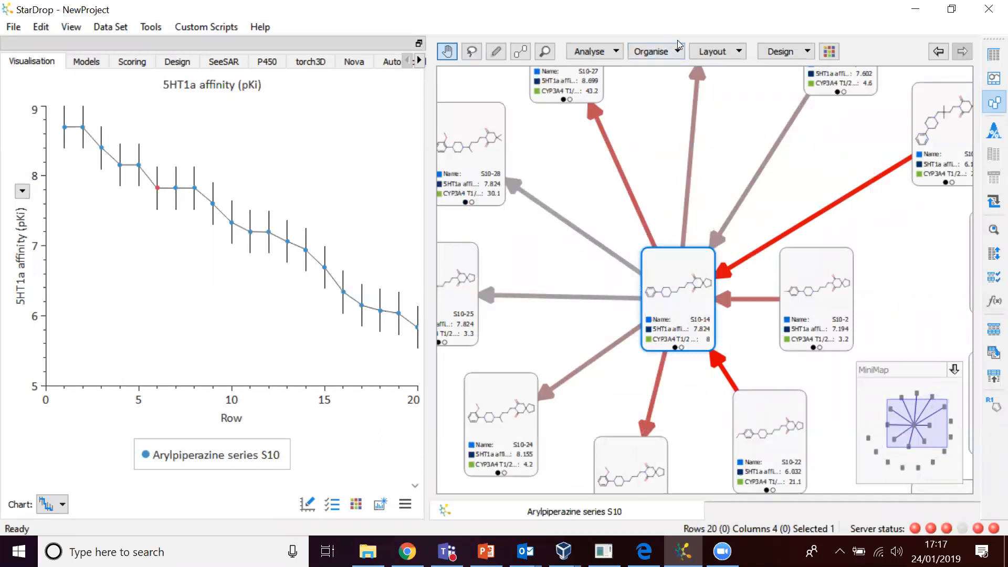
left_click(830, 52)
left_click(465, 201)
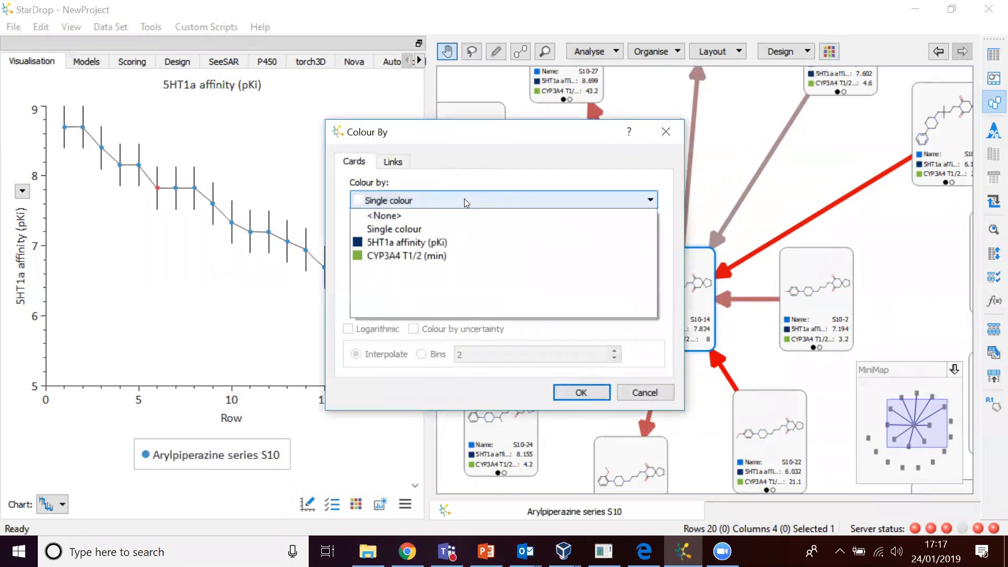
left_click(410, 256)
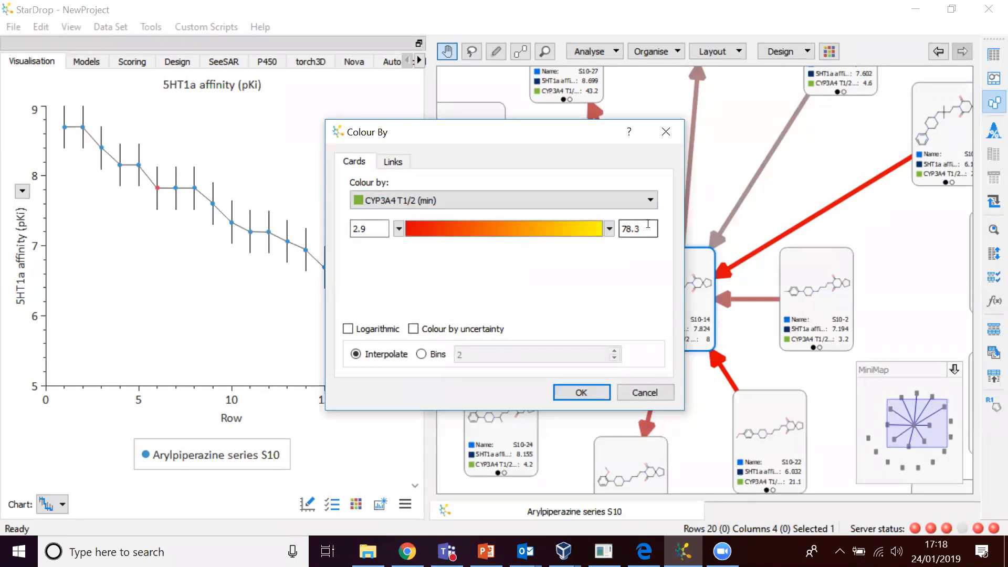
left_click_drag(648, 224, 622, 225)
type("40")
left_click(576, 392)
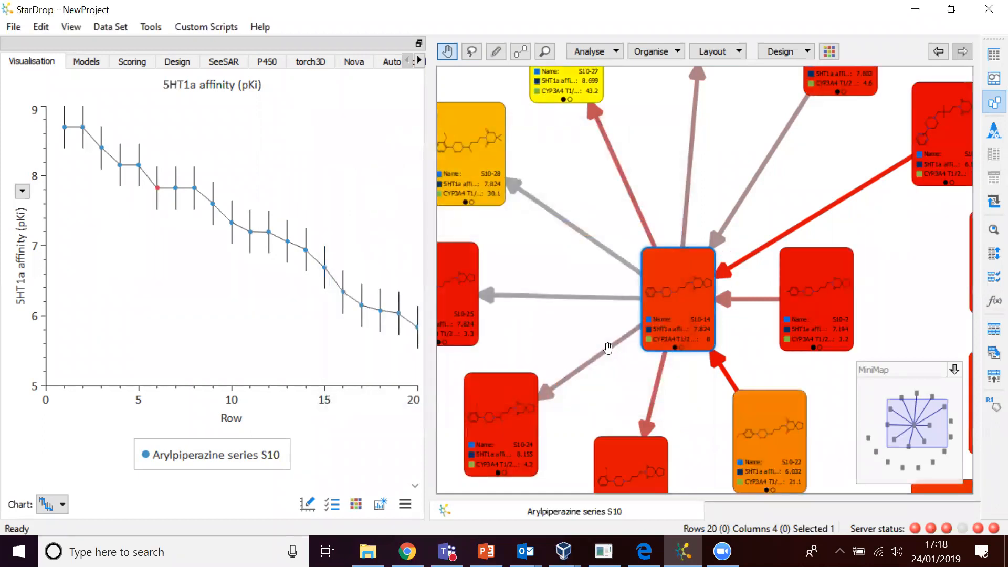
- Examine the neighbours linked to S10-14, comparing the S10-22 and S10-14 pair through their connecting link
left_click_drag(745, 281, 735, 221)
left_click_drag(725, 357, 722, 304)
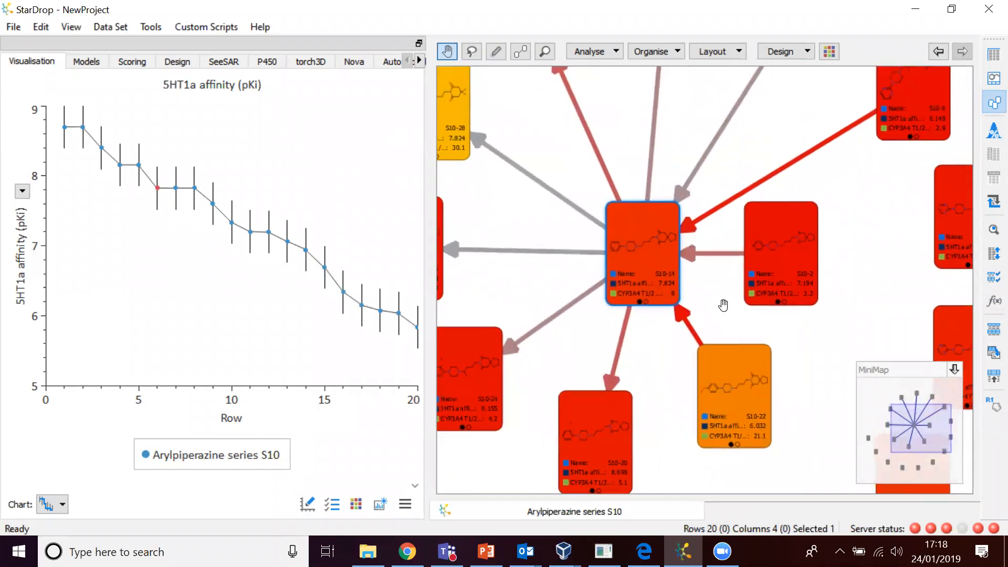
scroll(723, 305, "up", 1)
scroll(724, 305, "down", 3)
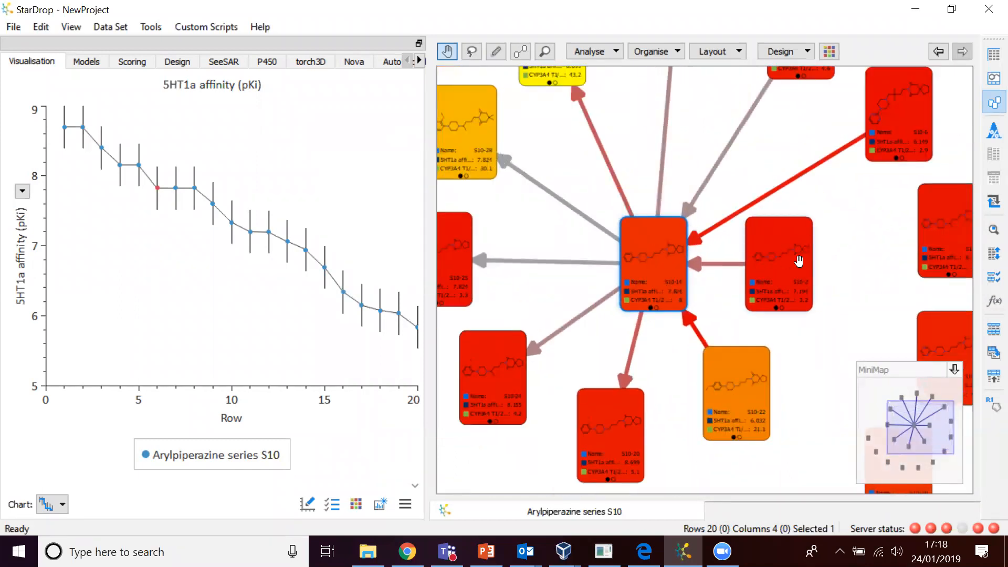
mouse_move(799, 261)
left_click_drag(800, 175, 816, 225)
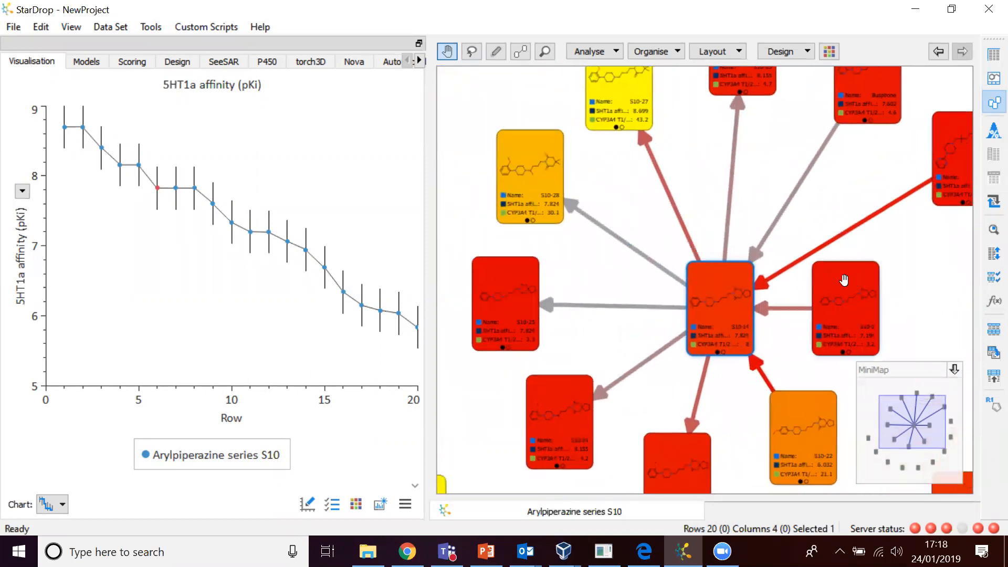
mouse_move(843, 280)
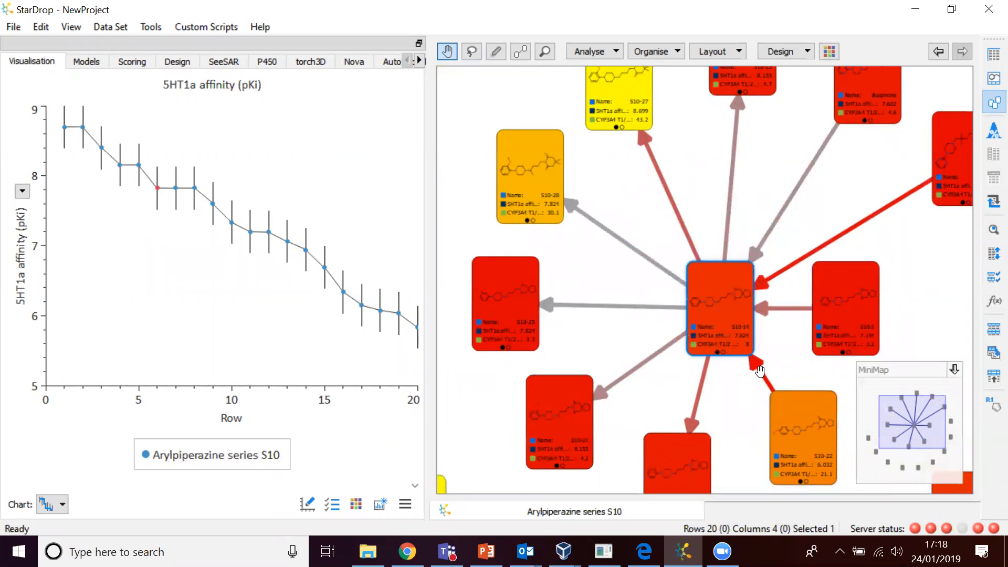
mouse_move(759, 370)
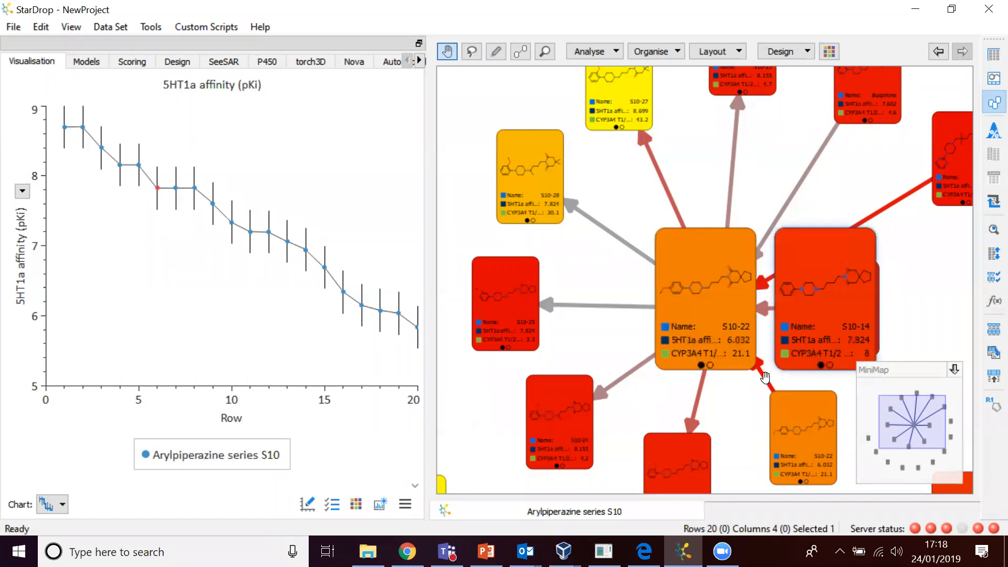
left_click(765, 375)
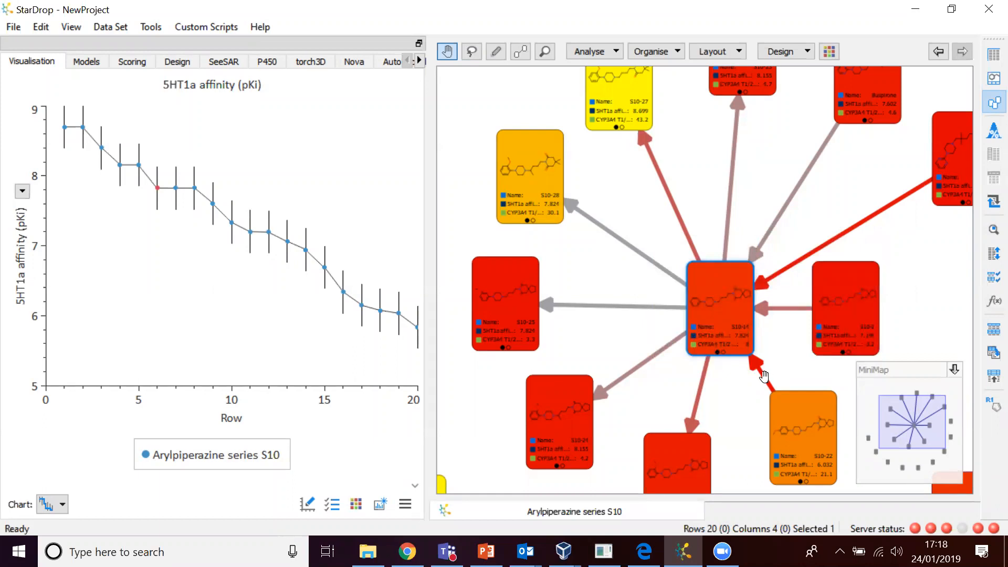
mouse_move(764, 376)
- Examine the S10-20 card's structure and properties up close and compare it with S10-14 and S10-22
left_click_drag(724, 404, 764, 293)
scroll(763, 295, "up", 2)
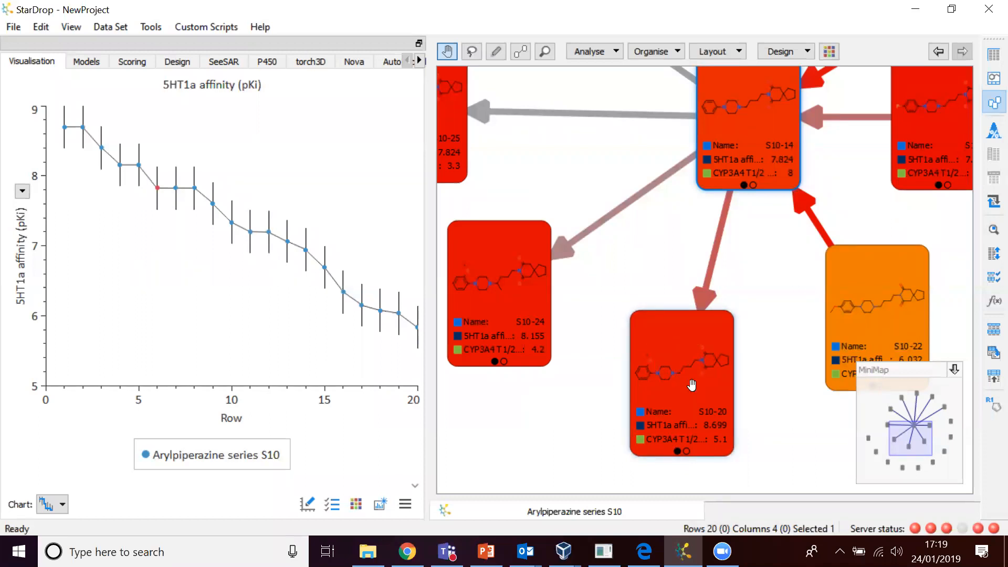
scroll(687, 377, "up", 3)
scroll(686, 377, "up", 3)
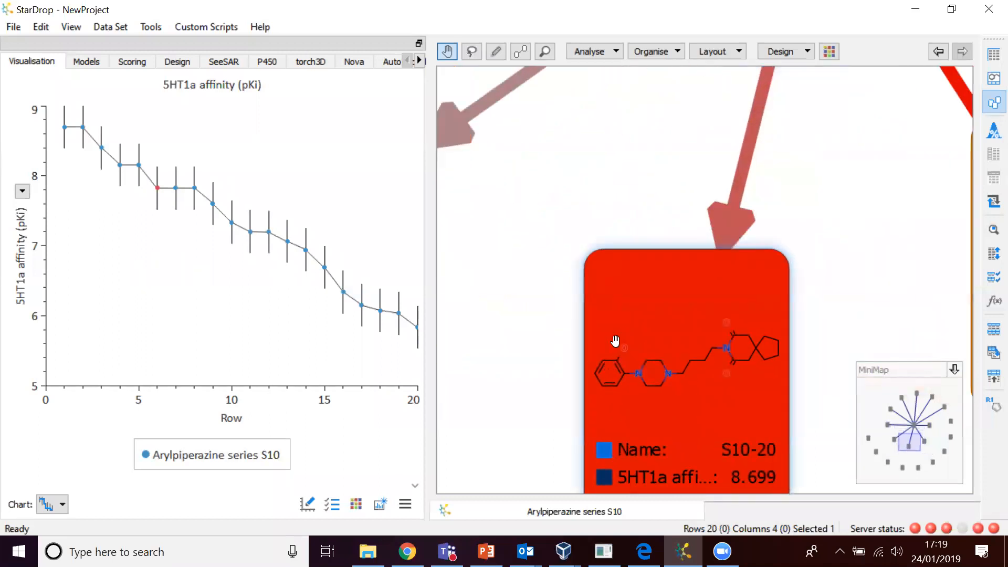
scroll(842, 252, "down", 2)
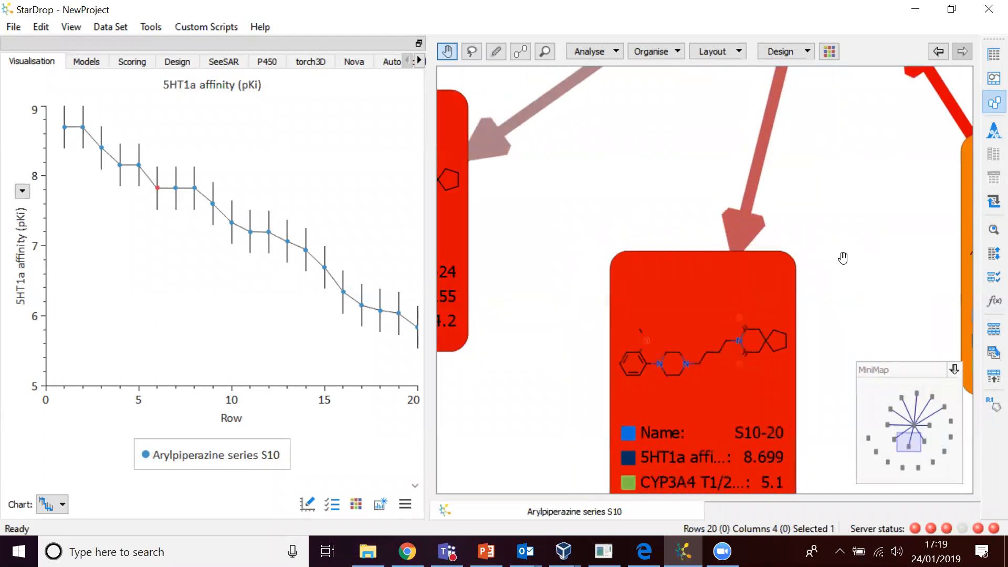
left_click_drag(863, 154, 776, 224)
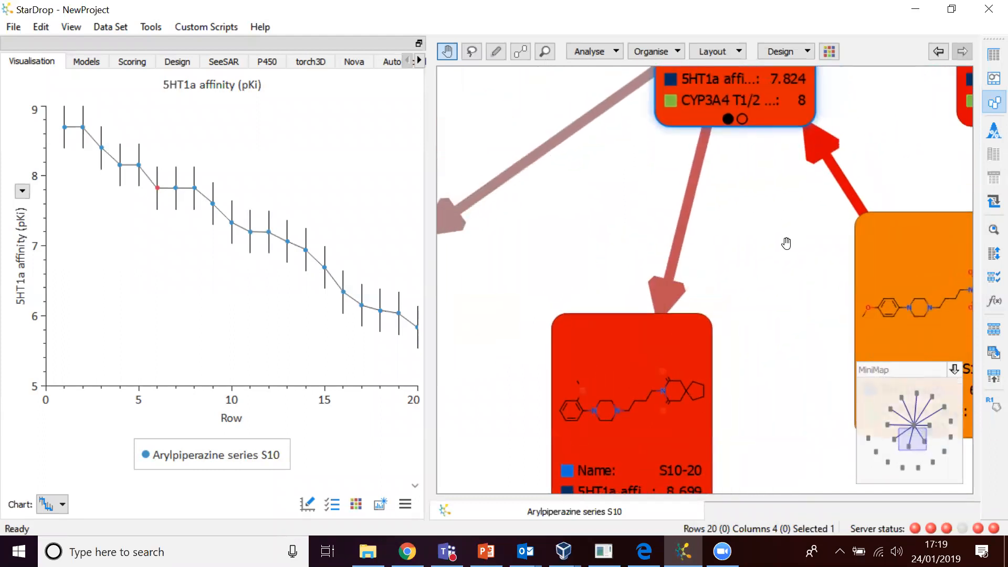
scroll(787, 245, "down", 1)
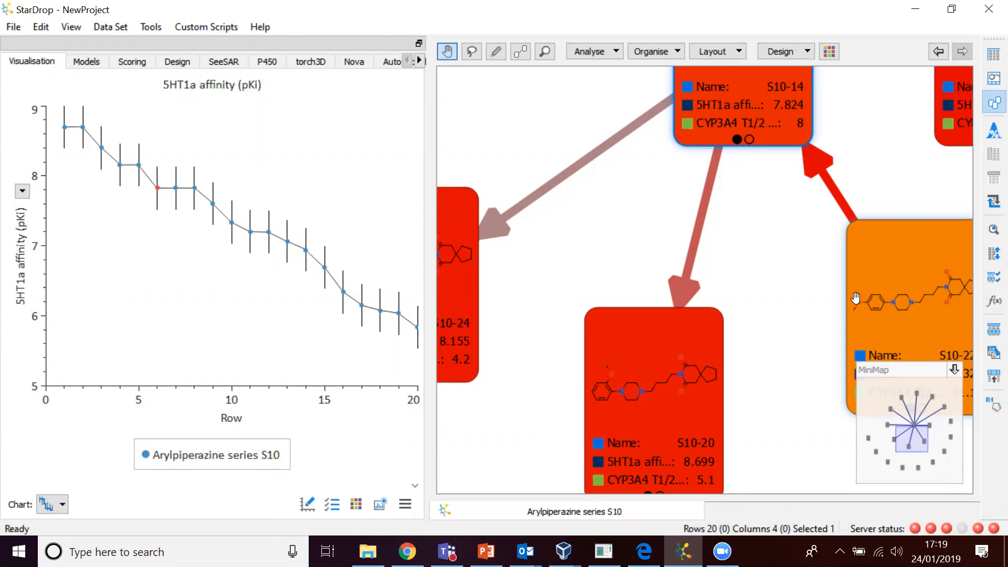
left_click_drag(781, 238, 758, 279)
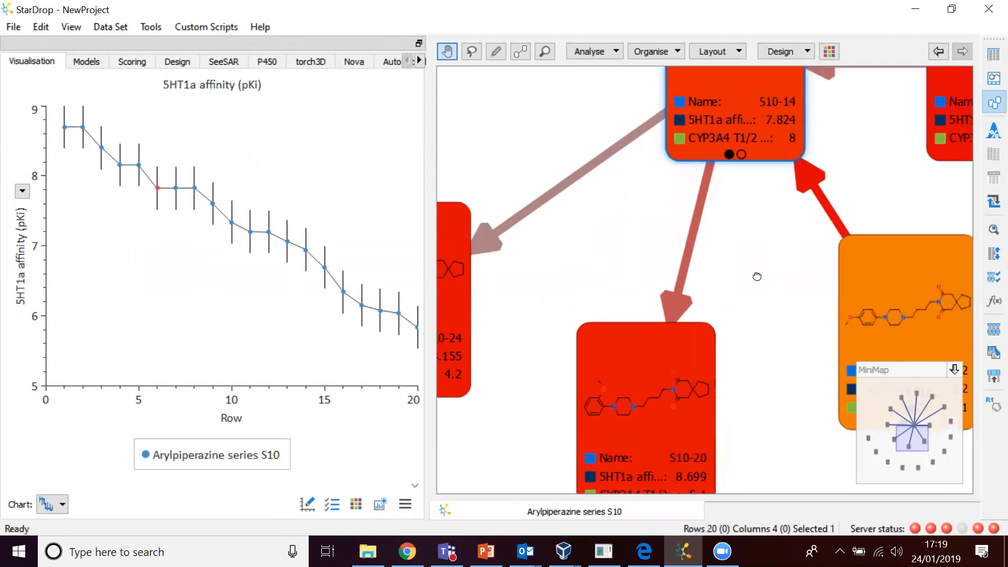
scroll(757, 277, "down", 1)
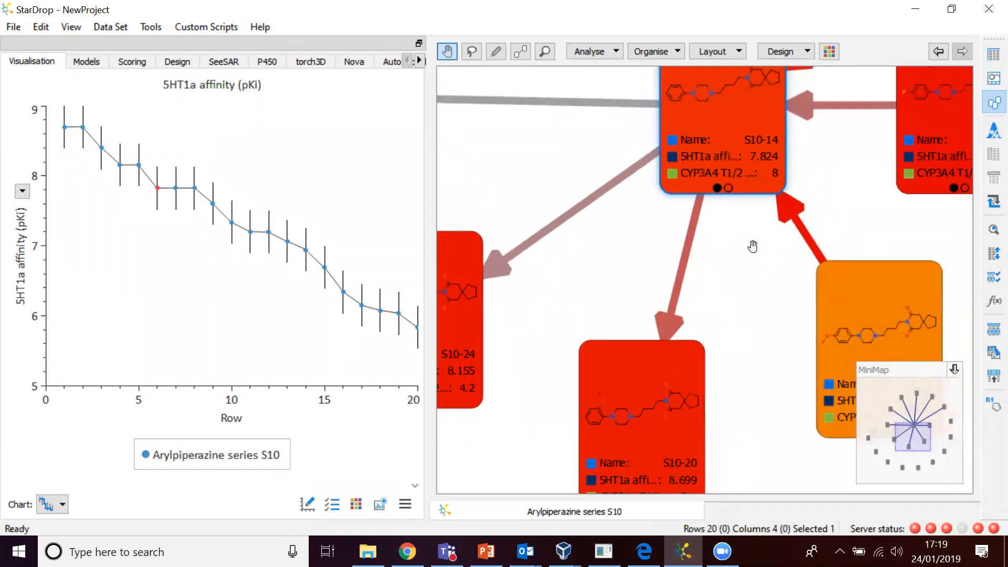
- Examine the rest of the S10-14 activity neighbourhood, comparing the S10-14 and S10-27 pair through their connecting link
scroll(728, 248, "down", 2)
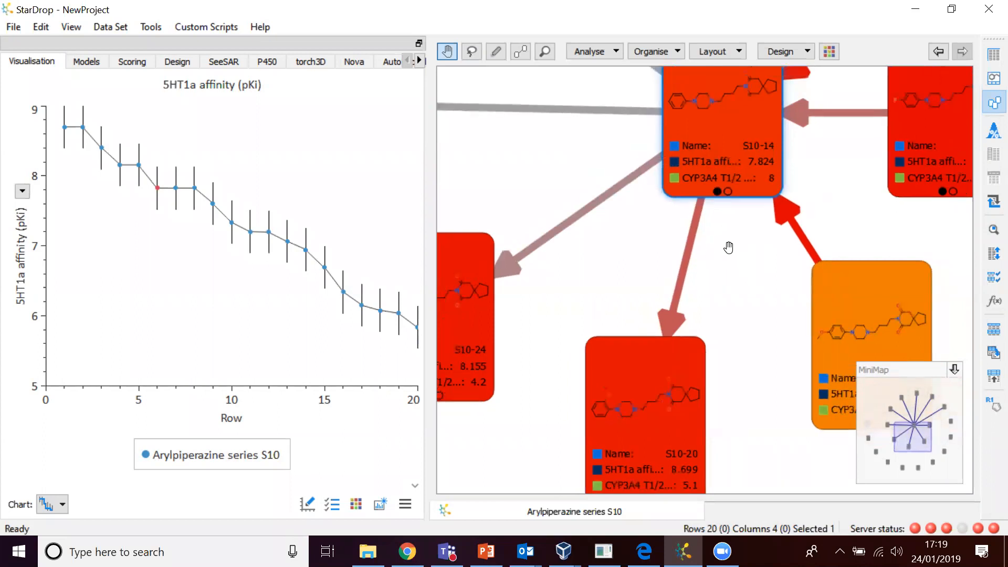
scroll(726, 248, "down", 3)
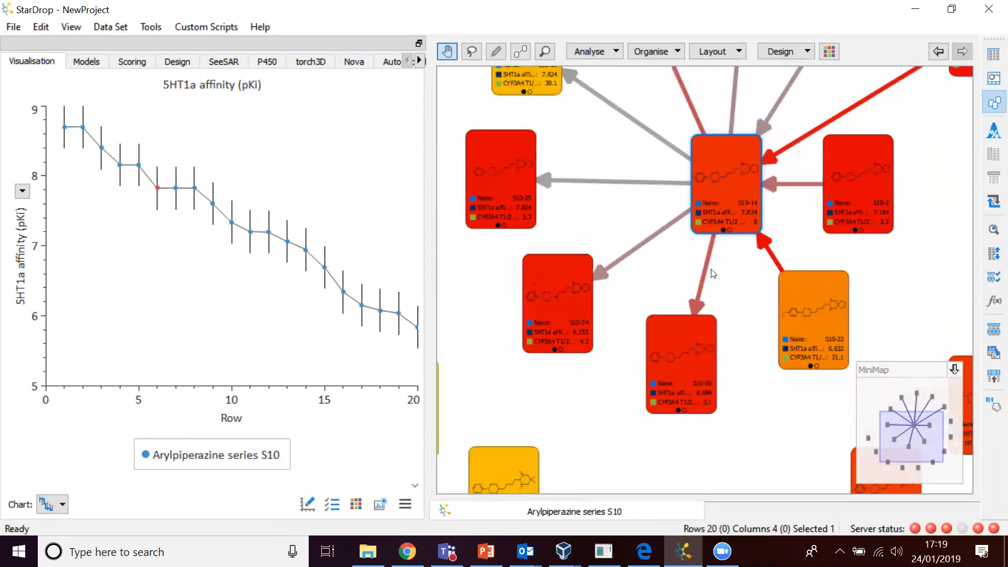
left_click_drag(596, 168, 562, 215)
scroll(561, 216, "down", 2)
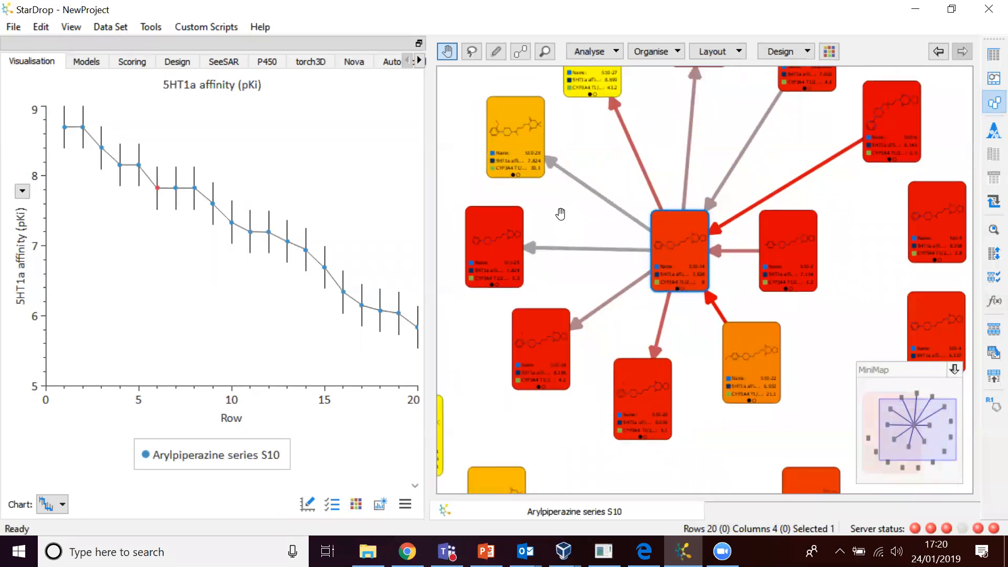
left_click_drag(585, 139, 590, 185)
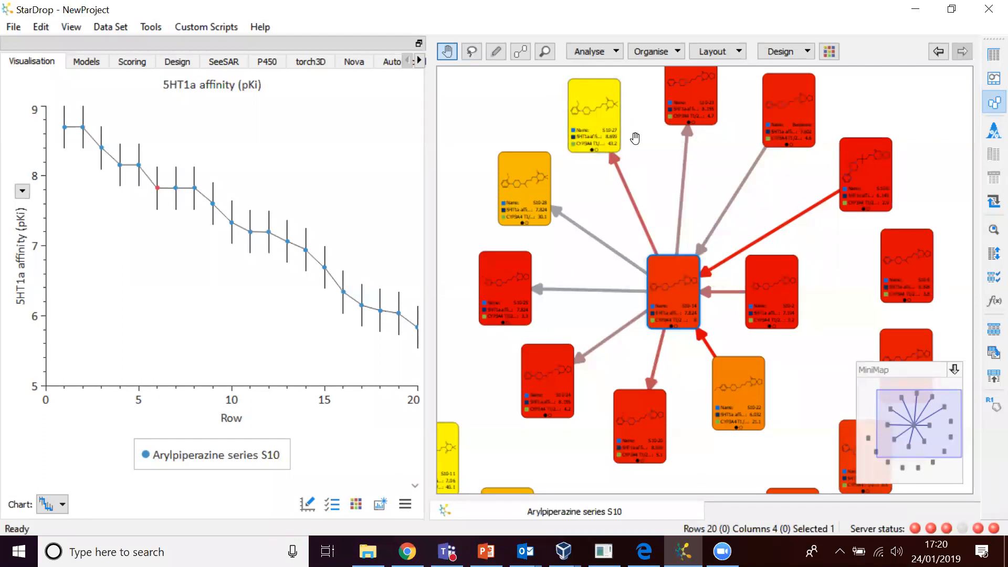
scroll(635, 138, "up", 3)
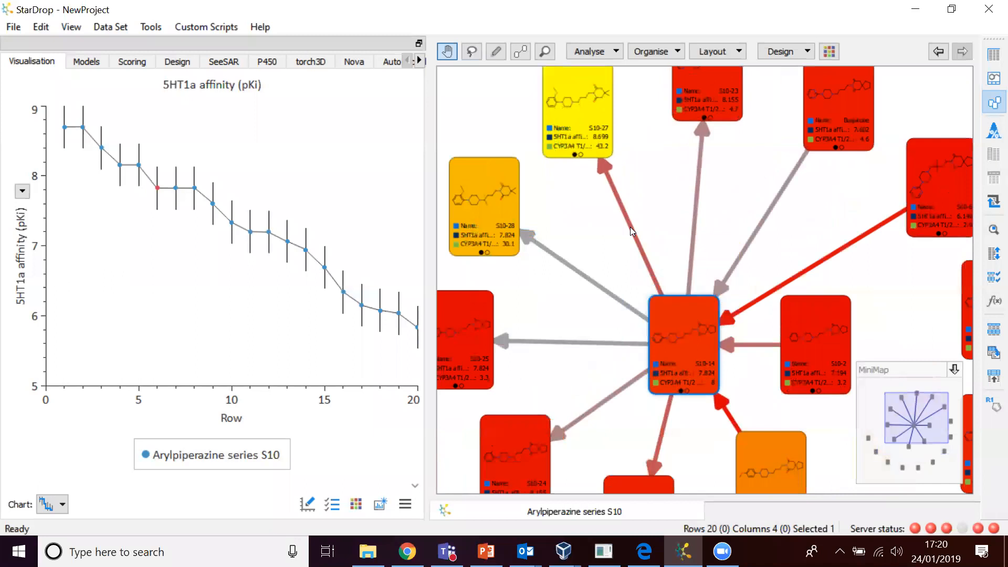
mouse_move(630, 227)
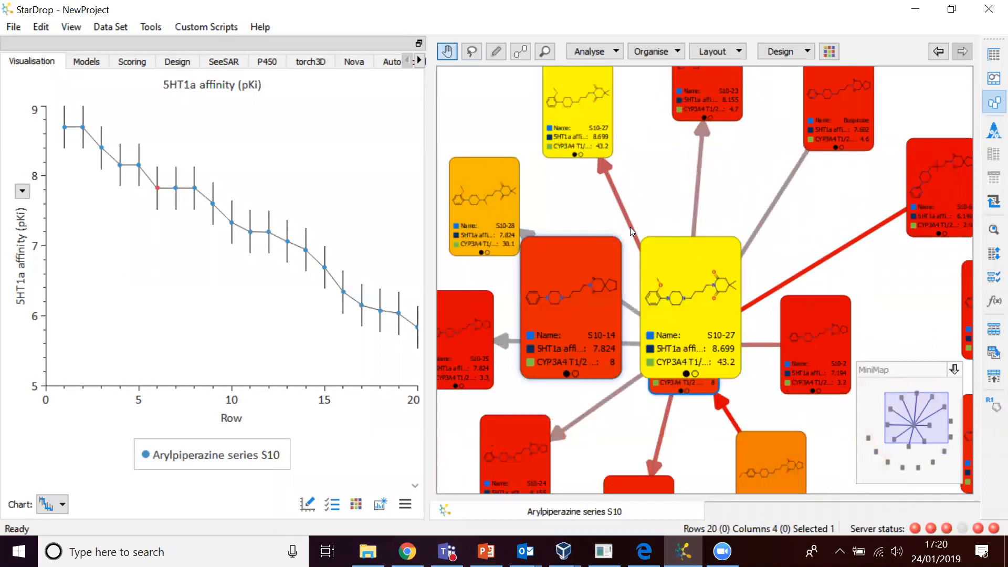
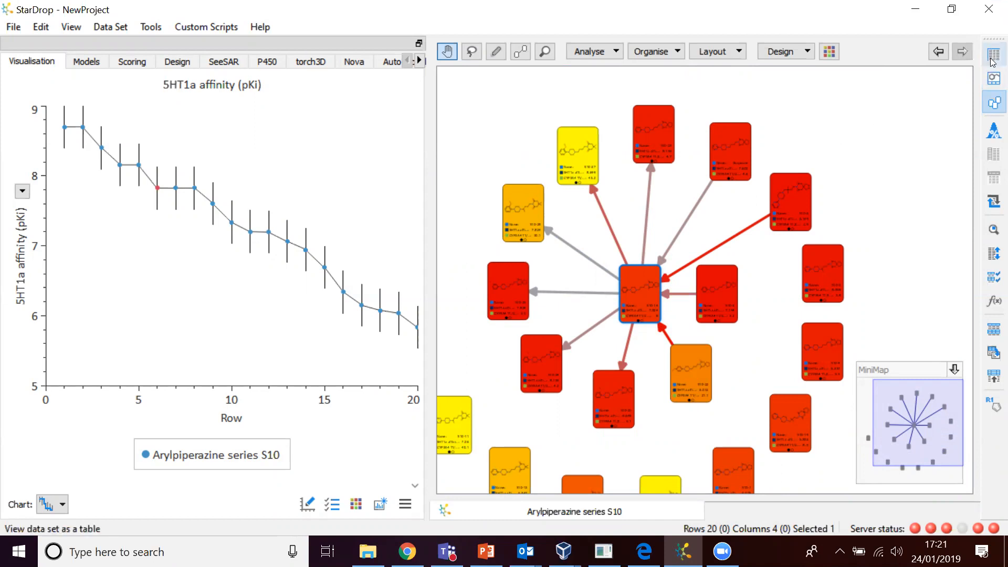
- Show the data set as a table and start an R-group decomposition of S10-14 using the piperazine and dione rings as scaffold
left_click(993, 55)
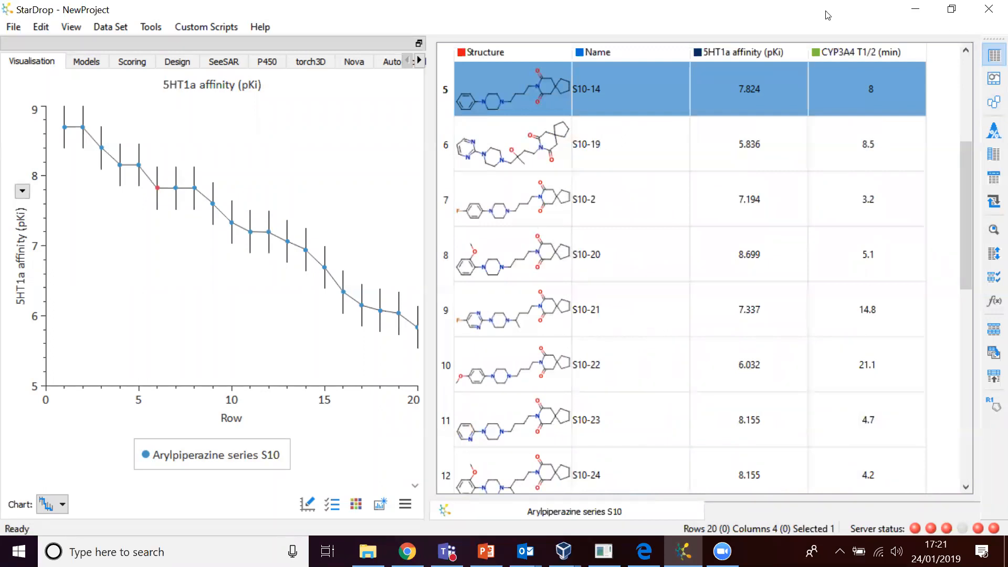
left_click(993, 409)
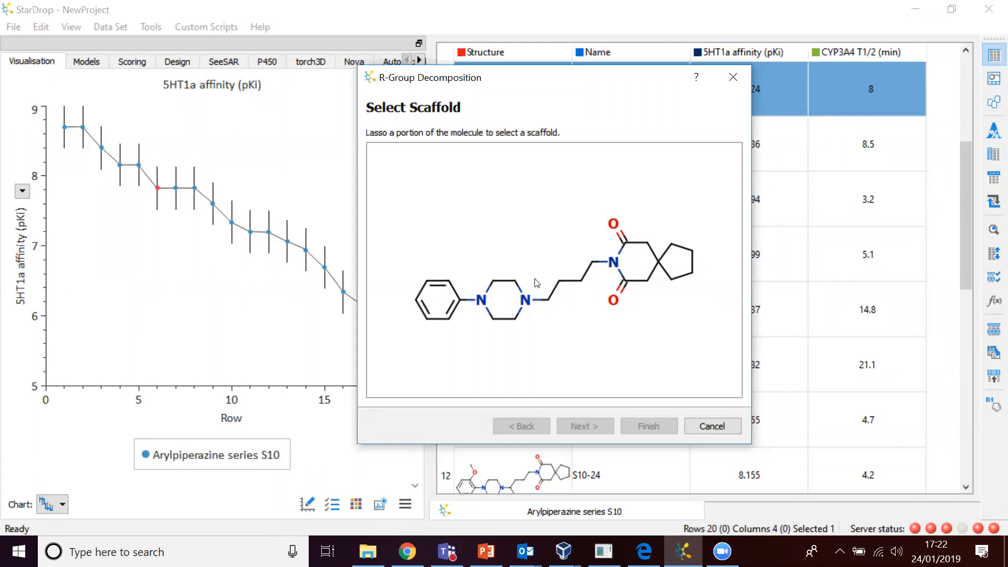
mouse_move(534, 278)
left_mouse_down()
mouse_move(491, 259)
mouse_move(469, 290)
mouse_move(469, 313)
mouse_move(487, 337)
mouse_move(528, 334)
mouse_move(537, 321)
mouse_move(532, 278)
left_mouse_up()
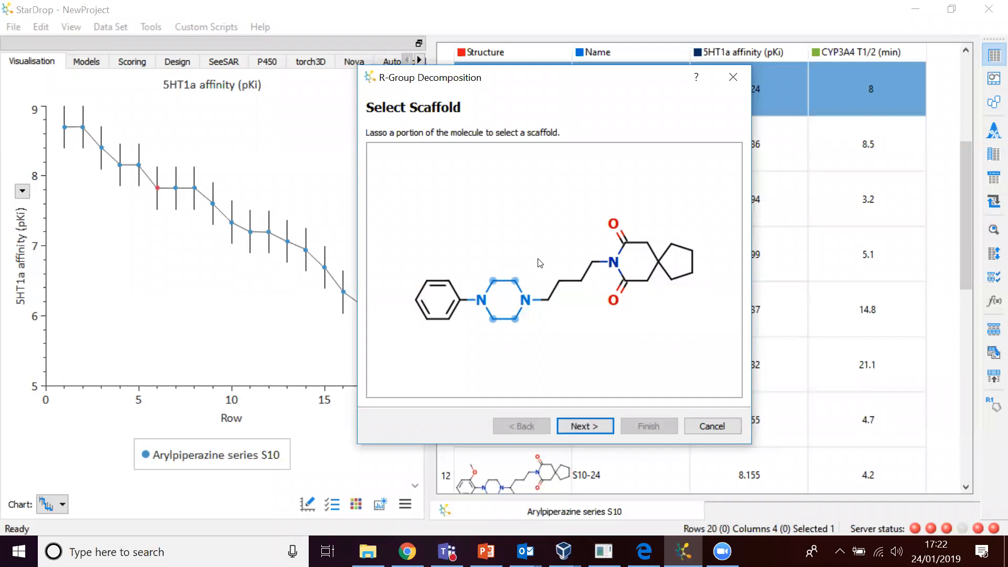
mouse_move(661, 212)
left_mouse_down()
mouse_move(612, 206)
mouse_move(601, 225)
mouse_move(610, 311)
mouse_move(645, 313)
mouse_move(667, 290)
mouse_move(664, 239)
mouse_move(634, 204)
left_mouse_up()
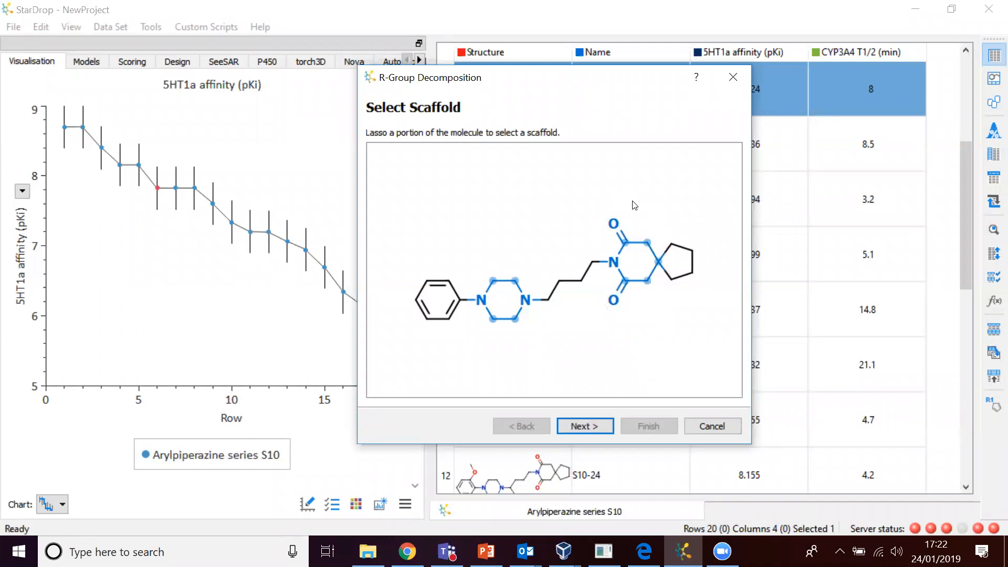
left_click(584, 425)
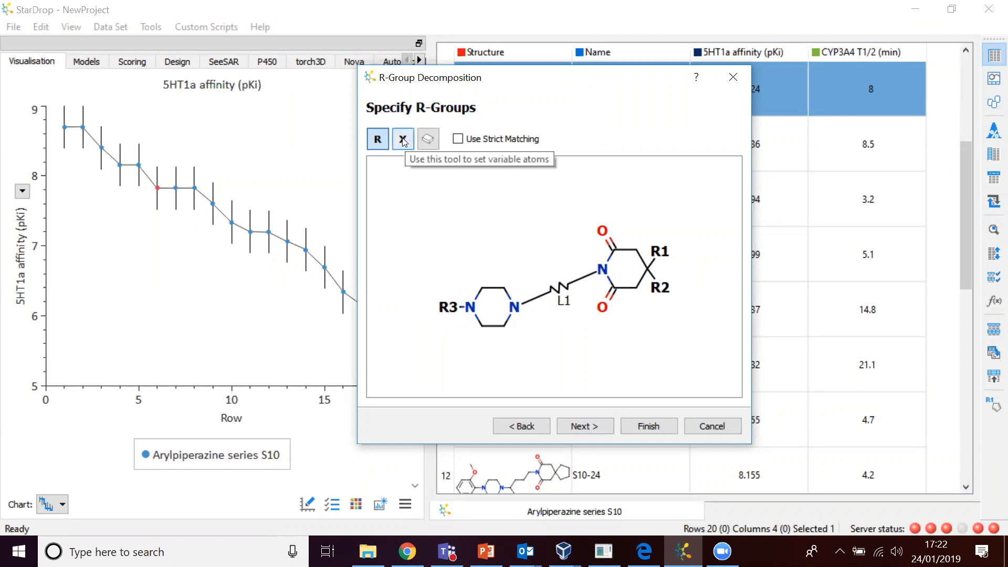
- Try an extra R-group on a piperazine carbon and a variable atom at the linker-side nitrogen, and reset the scaffold definition
left_click(482, 288)
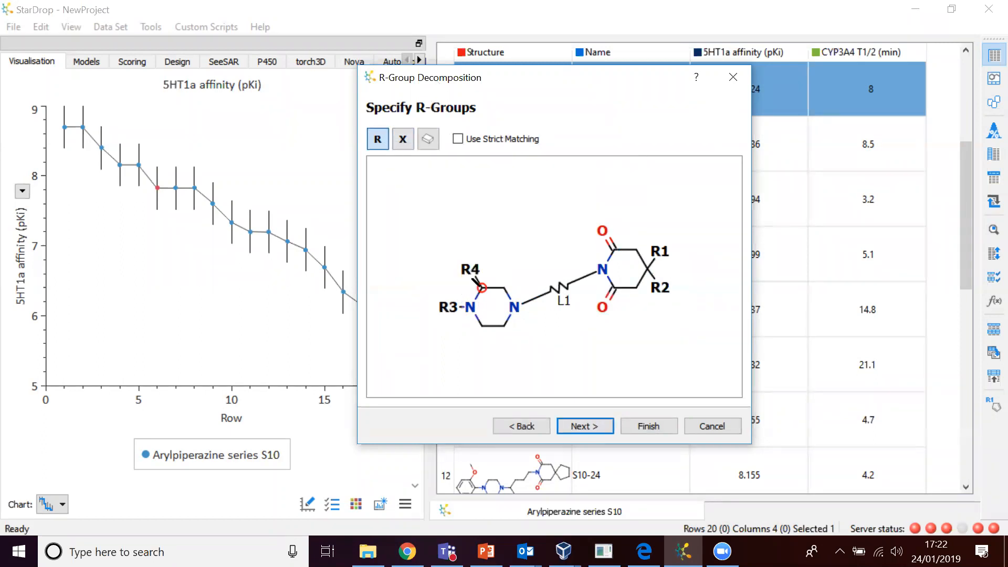
left_click(403, 139)
left_click(515, 308)
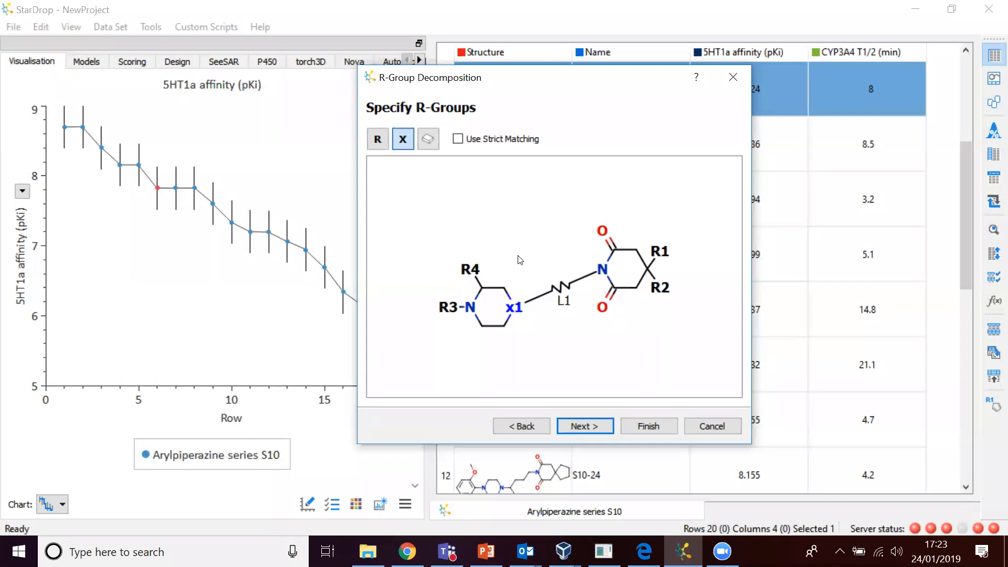
left_click(514, 432)
left_click(595, 429)
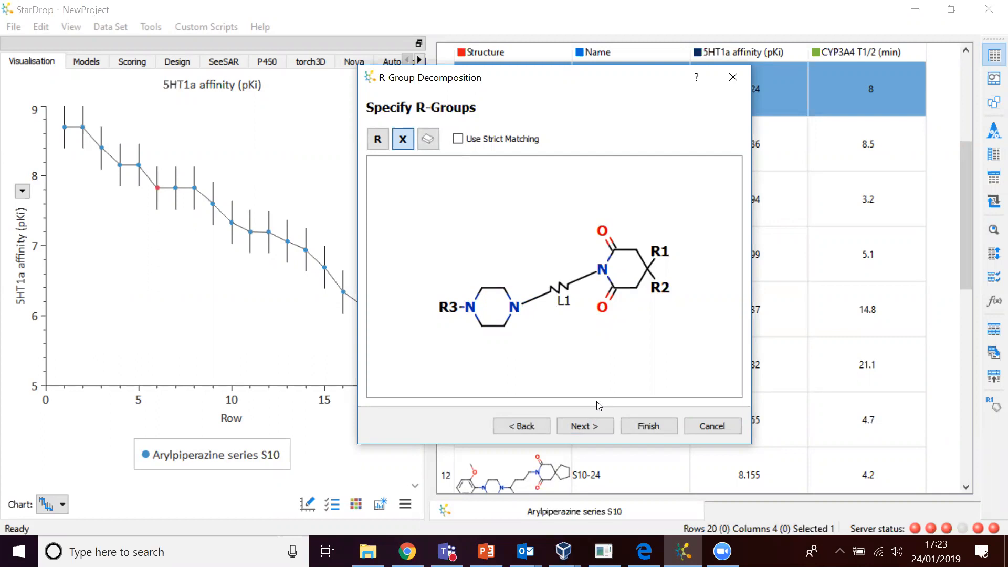
- Run the R-group decomposition under the name Analysis1 and review the resulting linker and R-group columns in the table
left_click(581, 425)
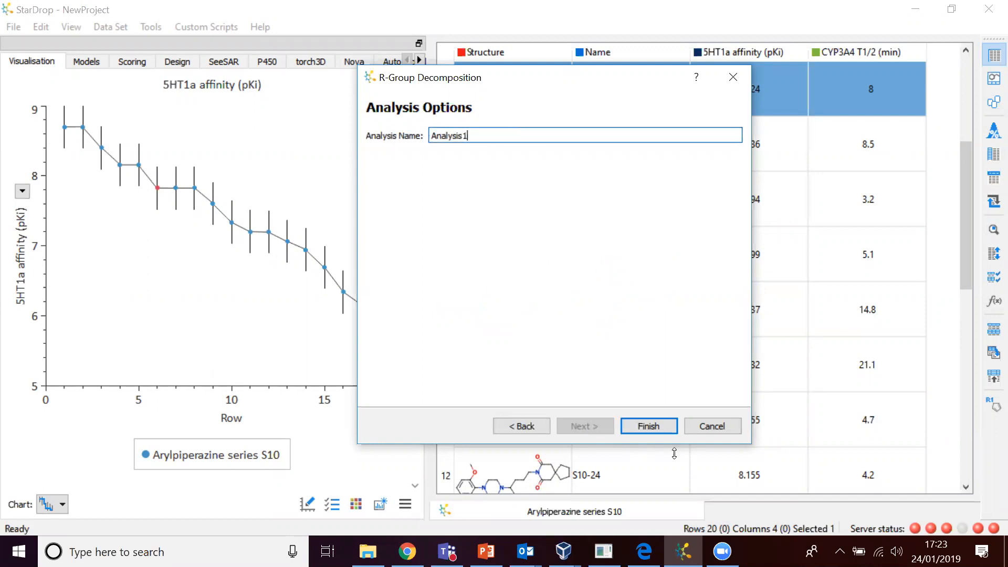
left_click(649, 426)
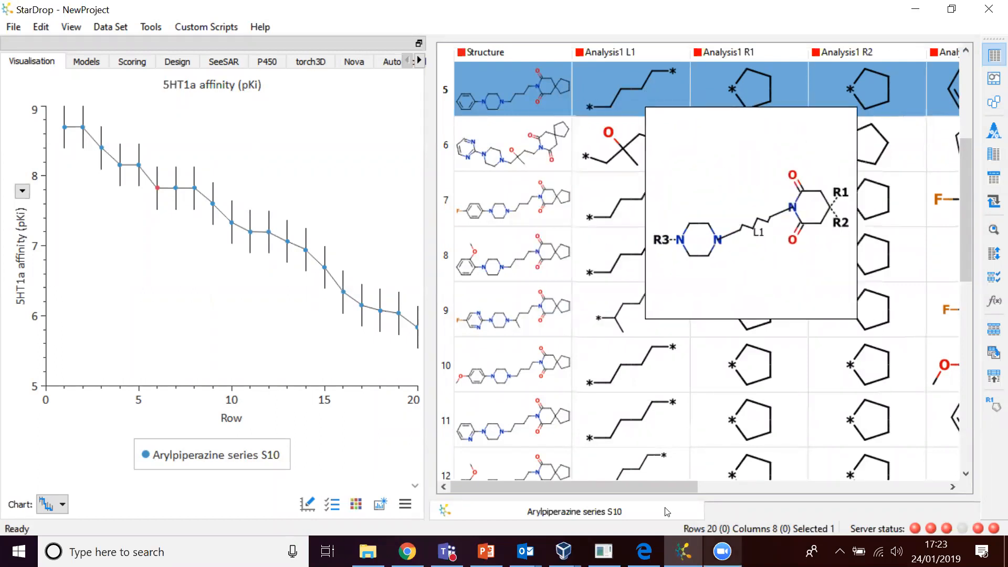
left_click(709, 485)
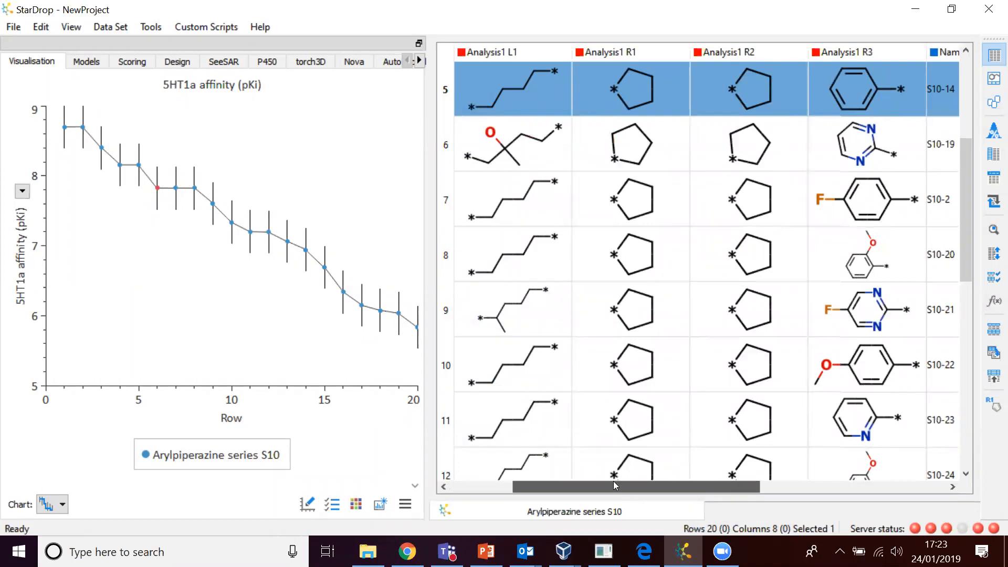
left_click_drag(613, 481, 552, 480)
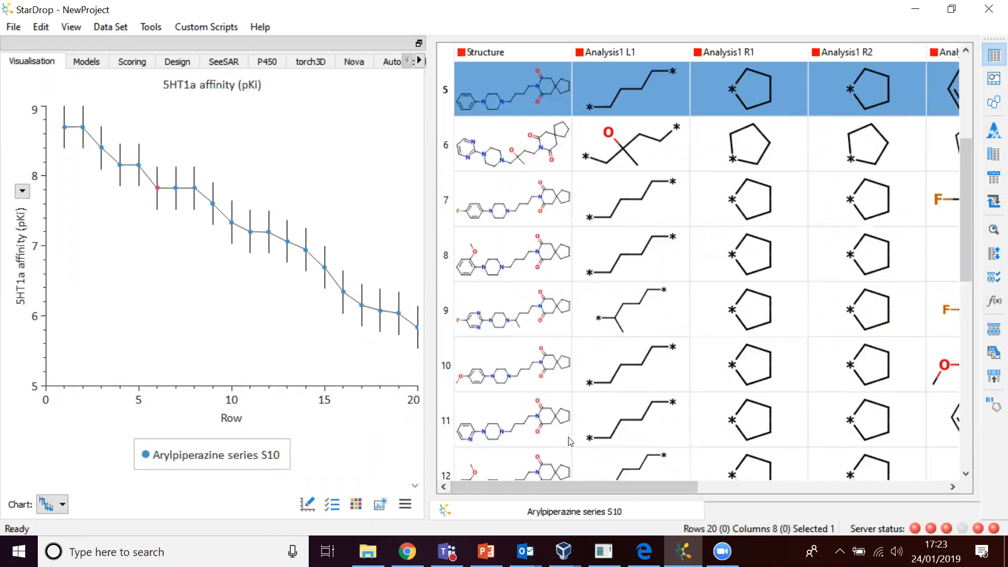
mouse_move(564, 438)
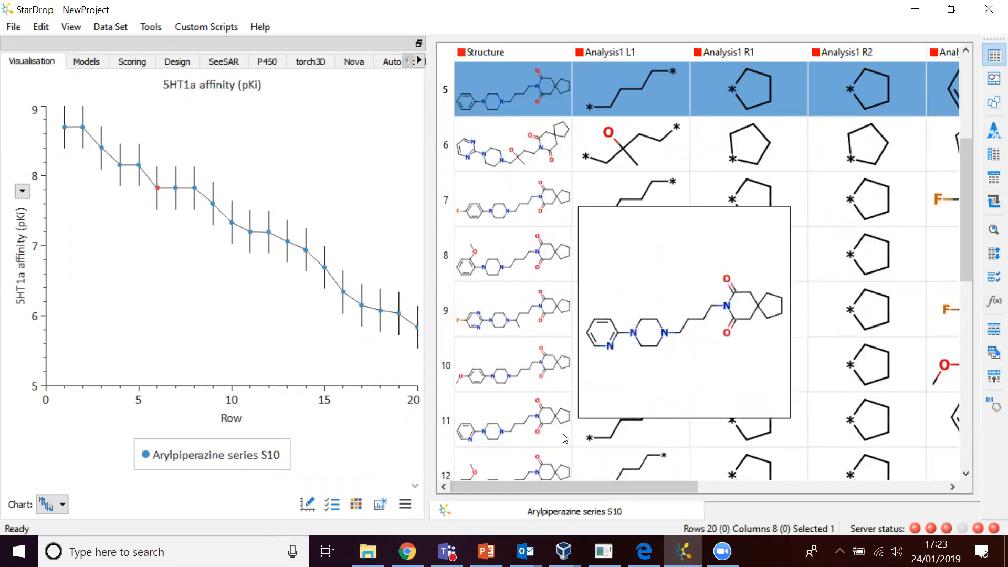
- Chart Analysis1 L1 against Analysis1 R3 for the whole series and clear the compound selection
left_click(622, 51)
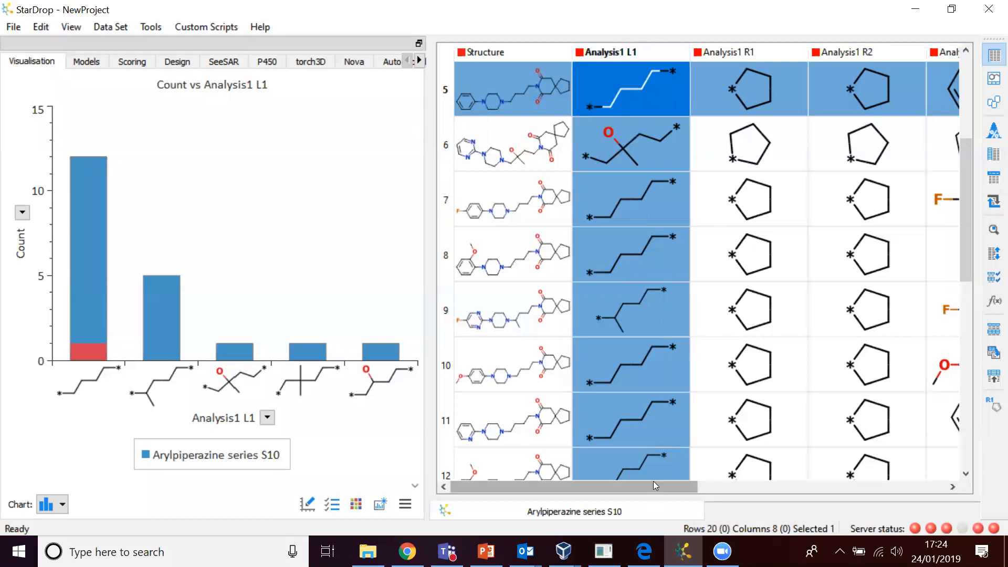
left_click(715, 485)
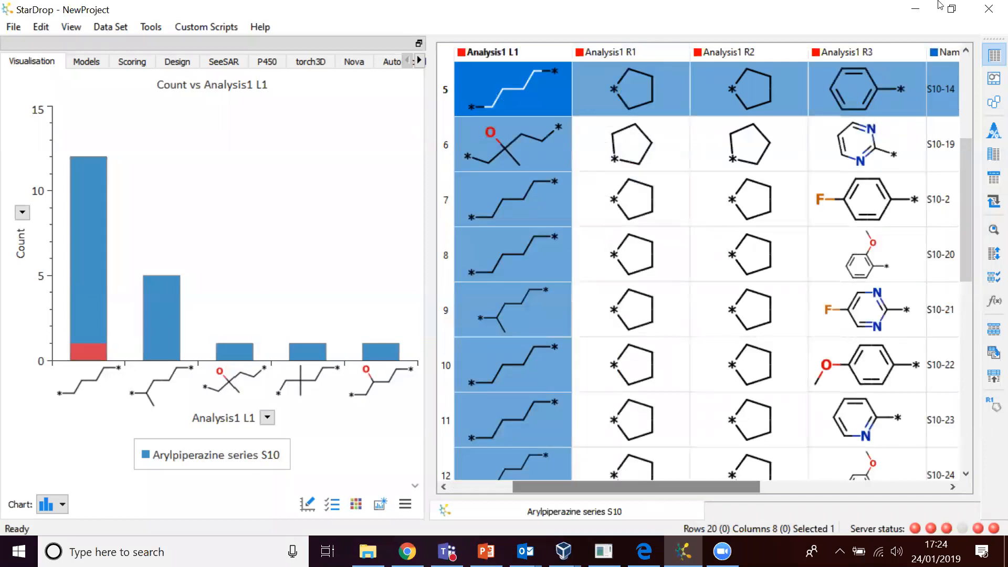
left_click(885, 53, "ctrl")
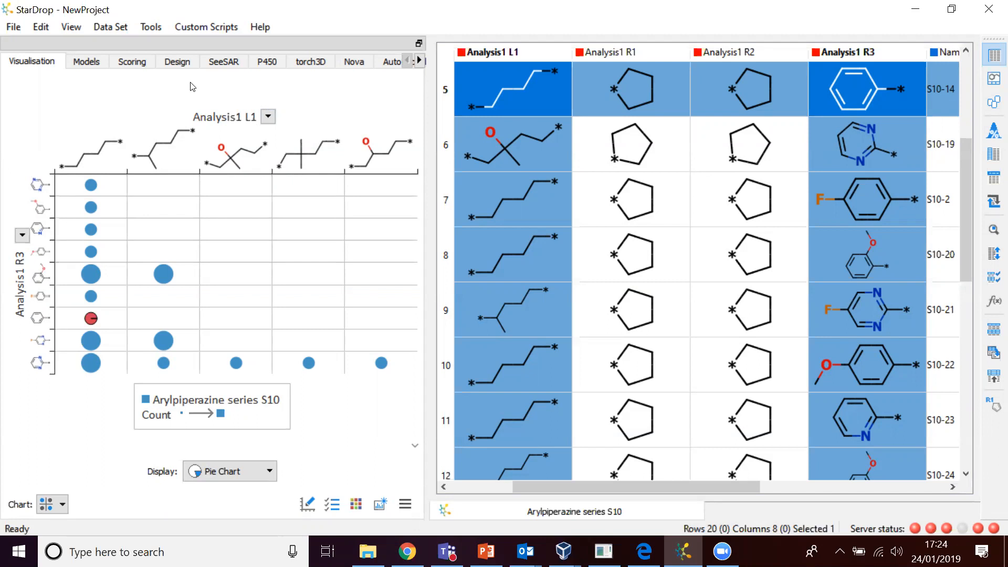
left_click(141, 326)
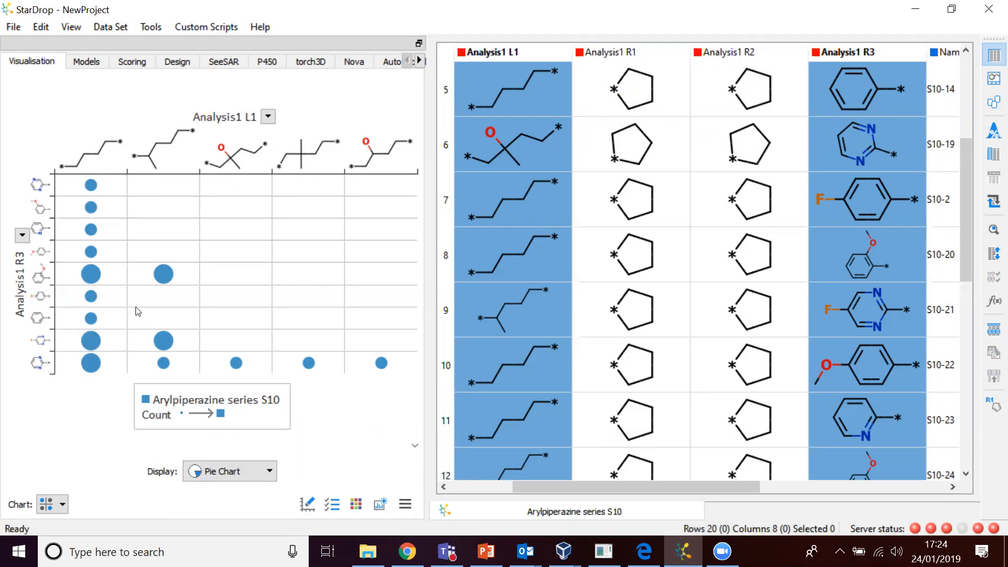
- Colour the L1 versus R3 chart points by 5HT1a affinity (pKi)
left_click(355, 502)
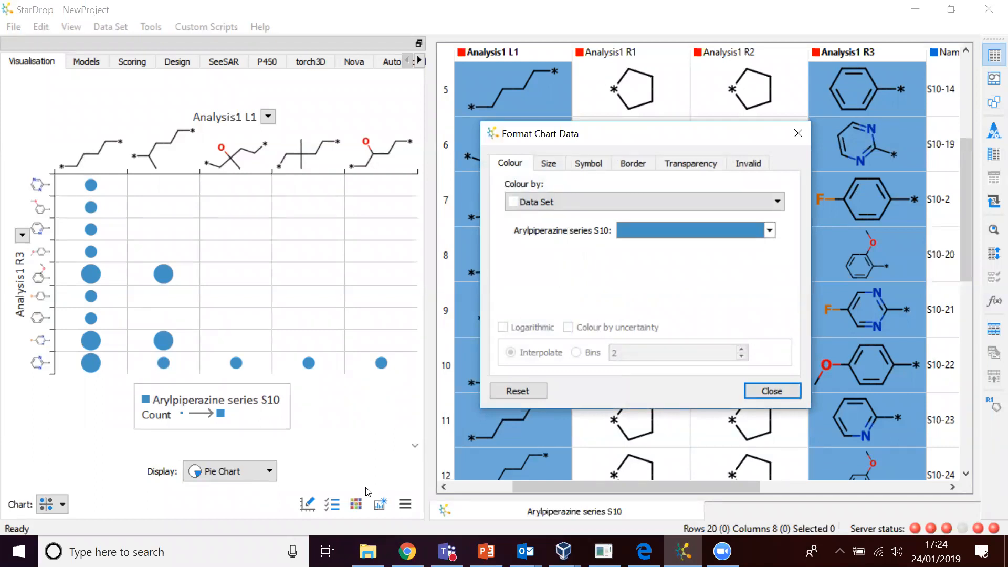
left_click(564, 205)
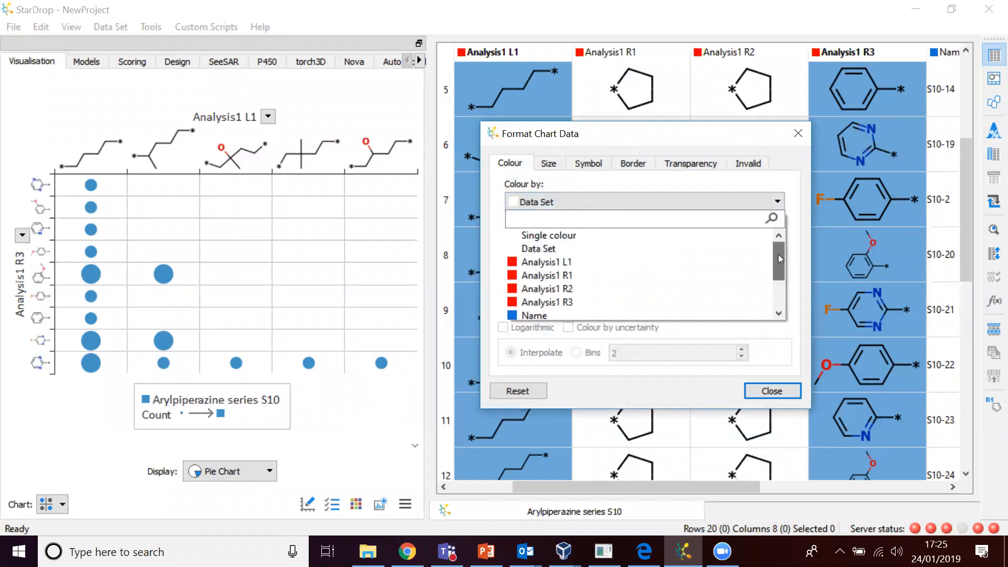
left_click_drag(778, 254, 778, 306)
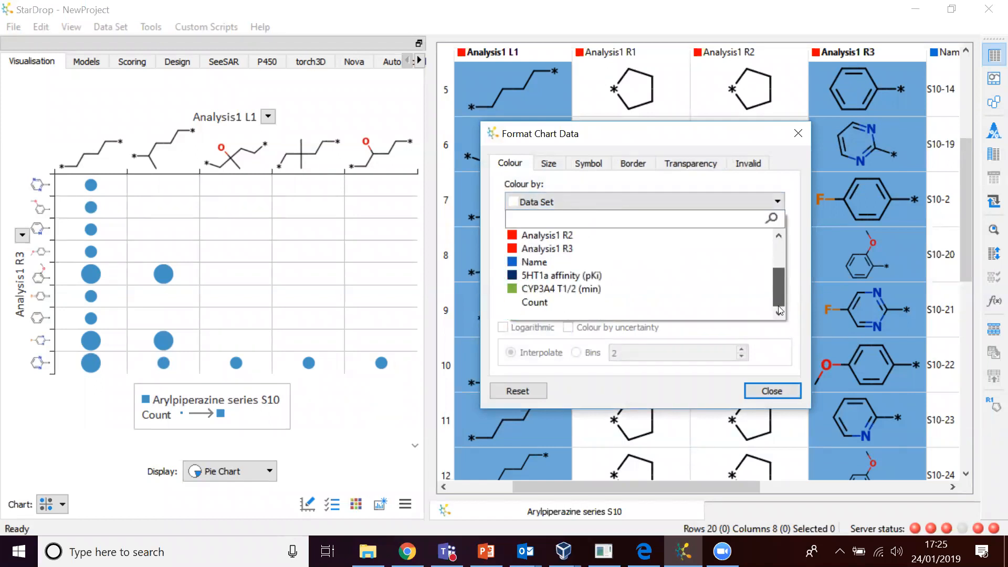
left_click(600, 277)
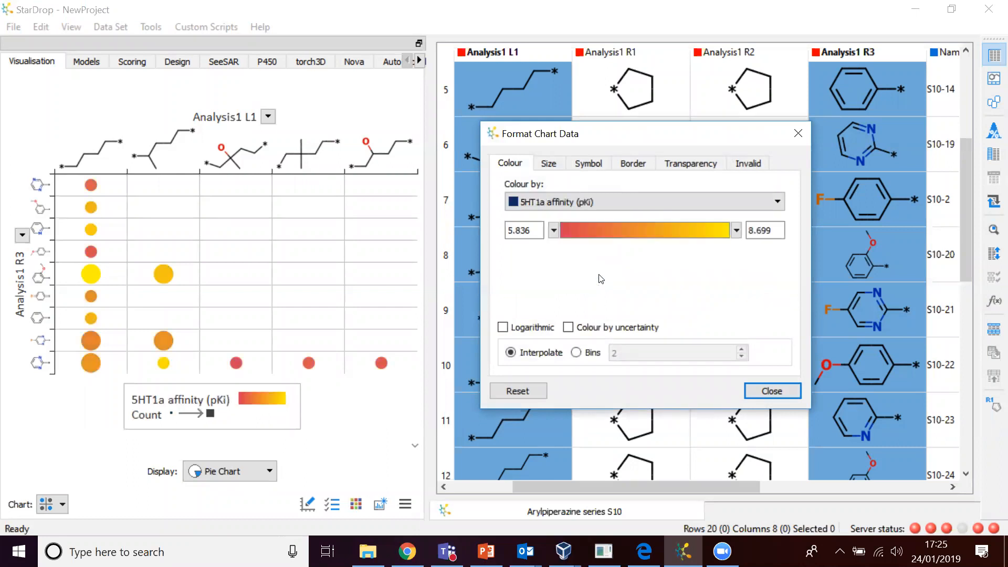
- Size the L1 versus R3 chart points by CYP3A4 T1/2 (min) and finish formatting the chart data
left_click(552, 168)
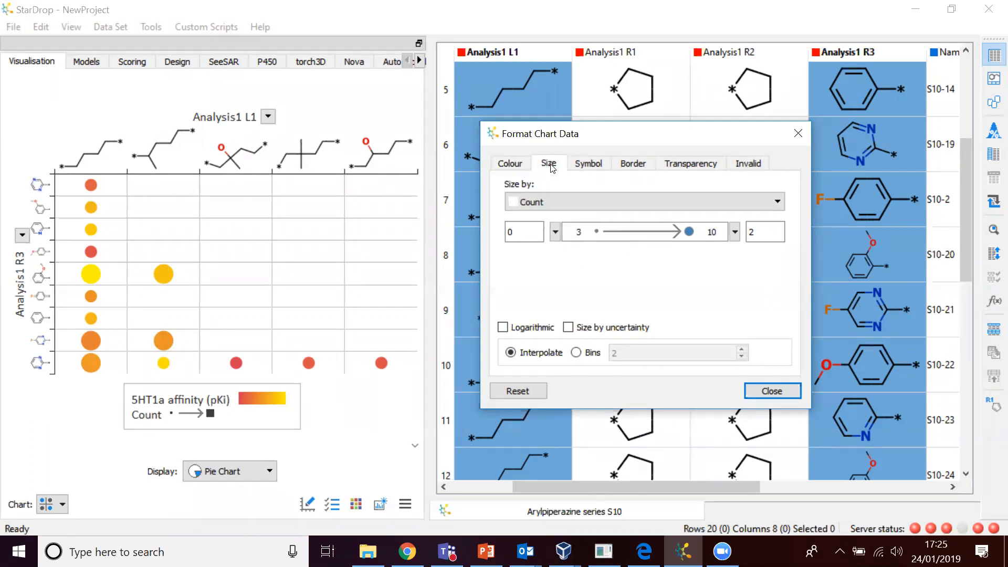
left_click(555, 201)
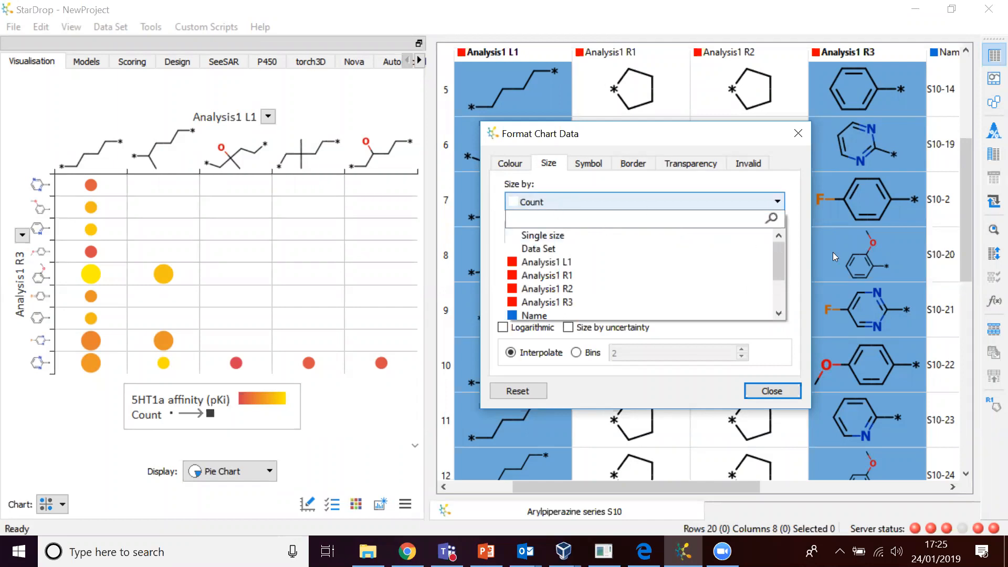
left_click_drag(779, 251, 782, 285)
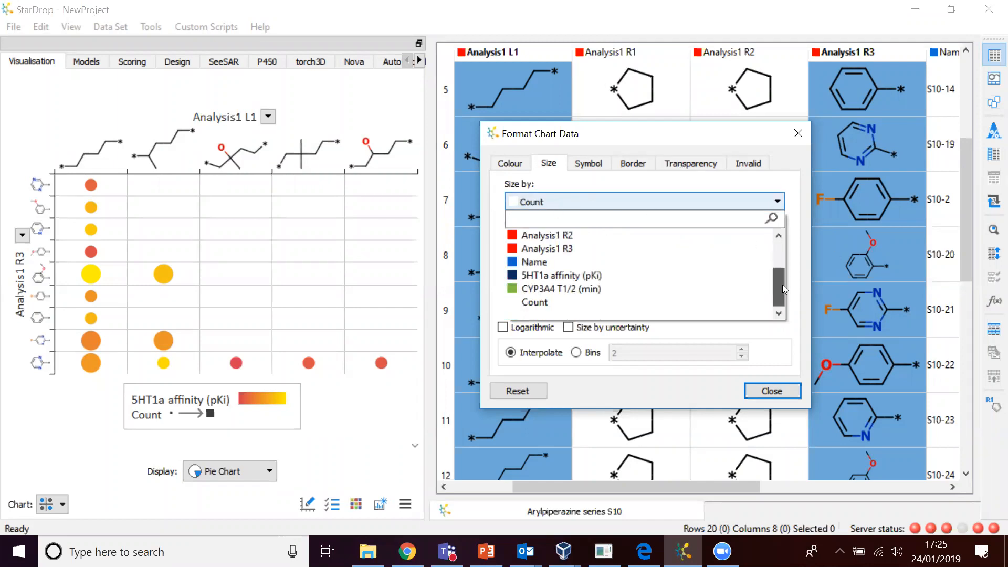
left_click(589, 290)
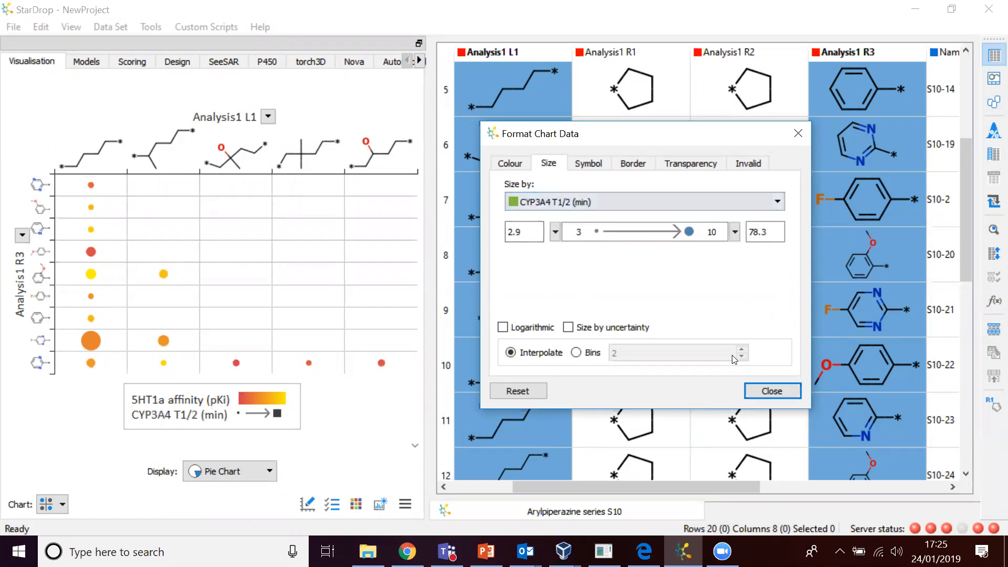
left_click(772, 392)
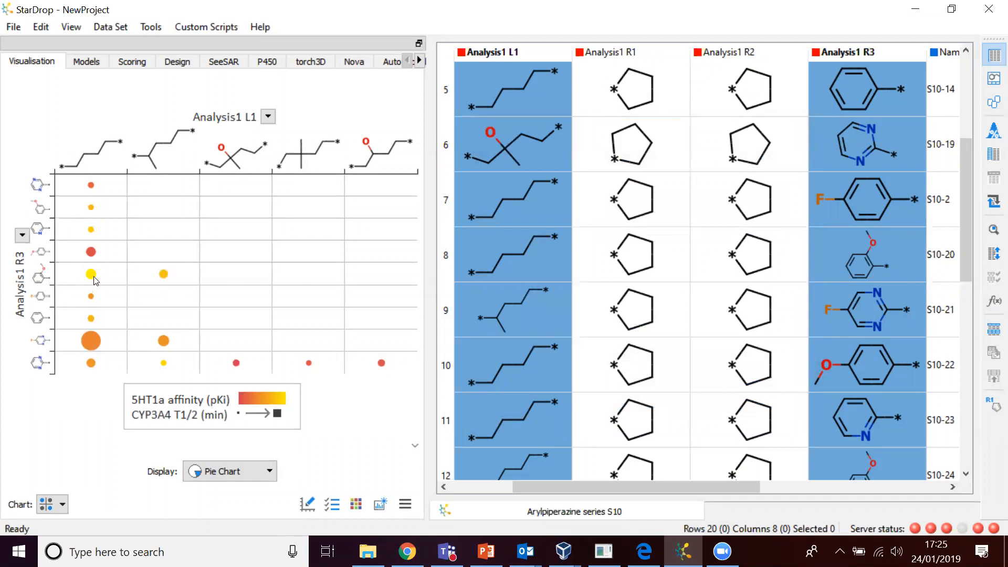
- Zoom in on the L1 versus R3 chart, reset its axes and examine the methoxyphenyl R3 group
mouse_move(87, 277)
scroll(86, 291, "up", 1)
scroll(87, 293, "down", 2)
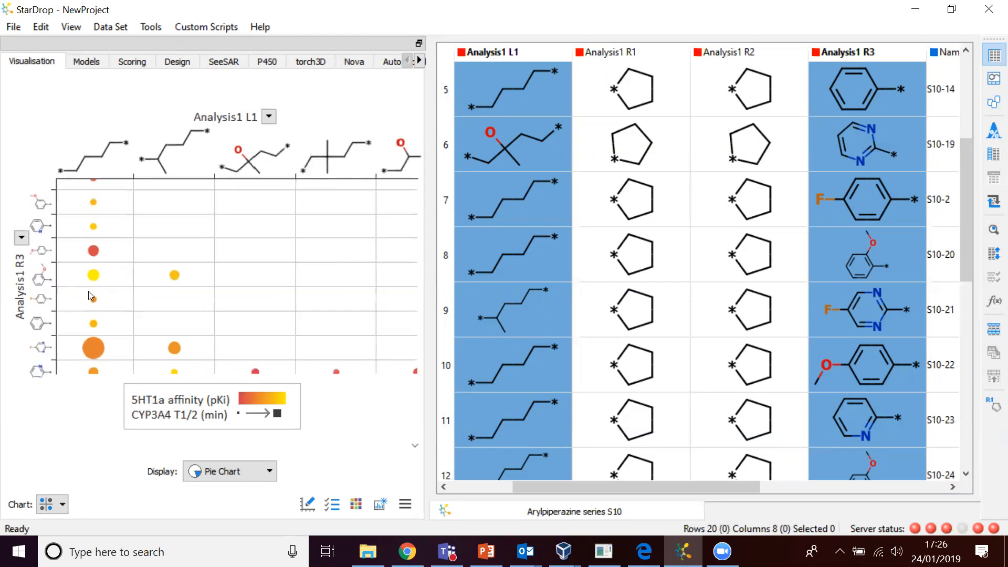
right_click(225, 277)
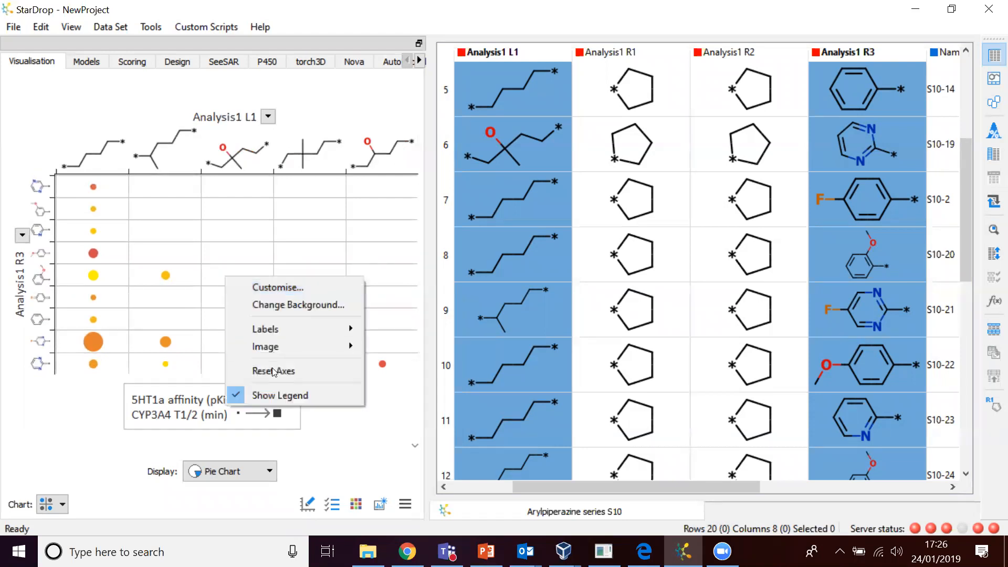
left_click(252, 373)
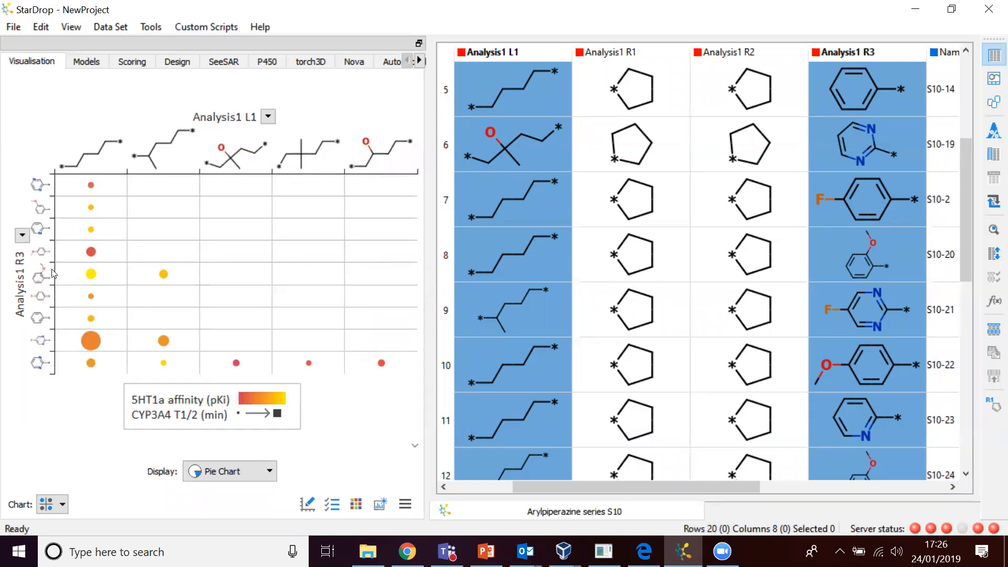
left_click_drag(43, 269, 38, 281)
mouse_move(38, 281)
- Switch to the BMGF StarDrop 6.5 Training Slides in PowerPoint and start the slide show from slide 11
mouse_move(485, 551)
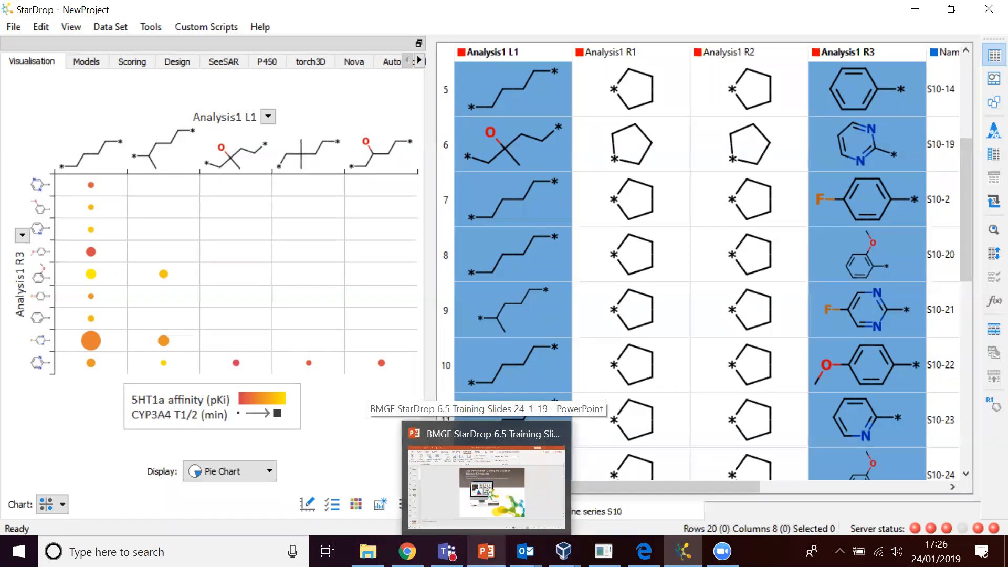
left_click(556, 446)
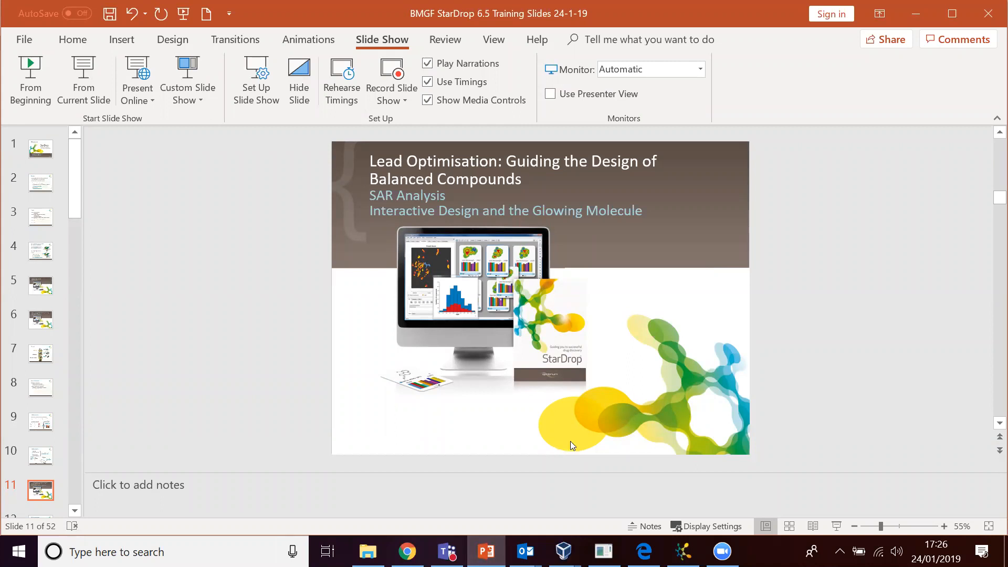
left_click(838, 527)
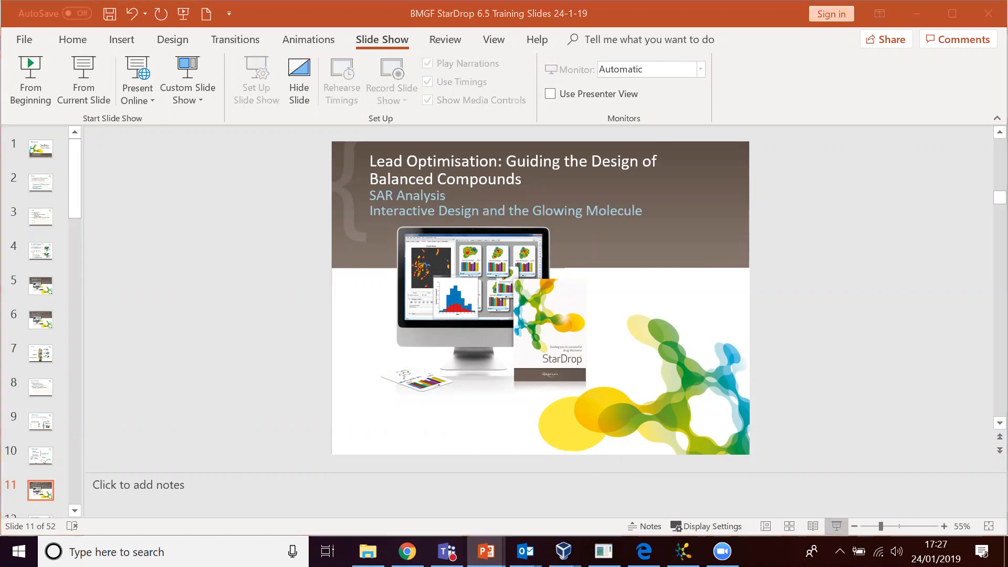
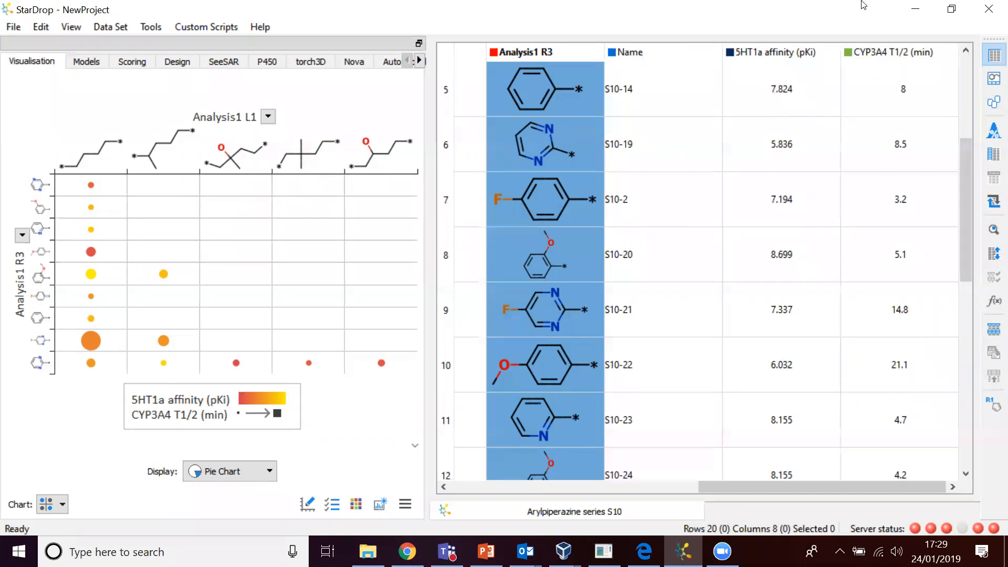
- In StarDrop, load the custom model 5HT1a_pKi_Arylpiperazine_local_model.aim from the StarDrop Training Files folder
left_click(87, 62)
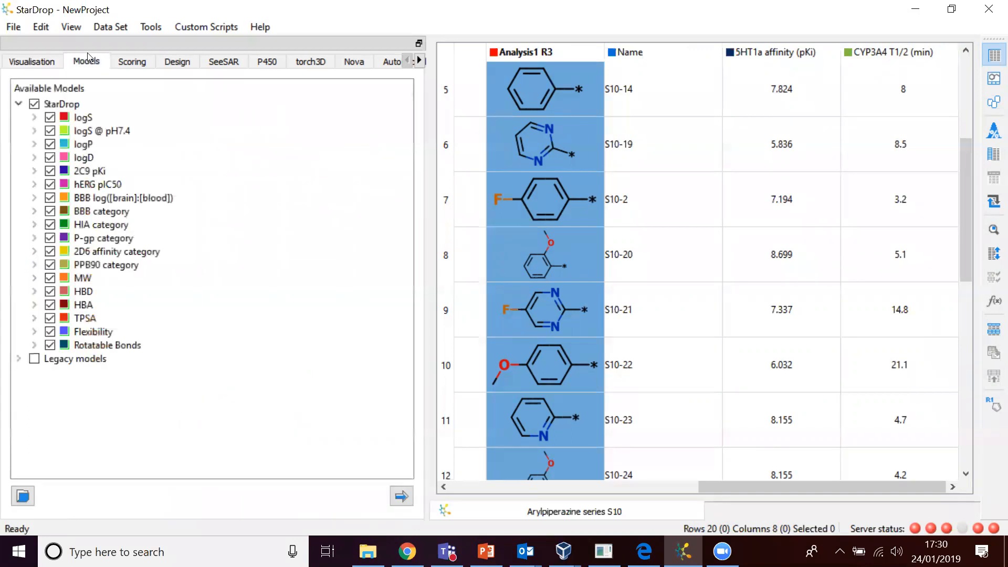
left_click(26, 495)
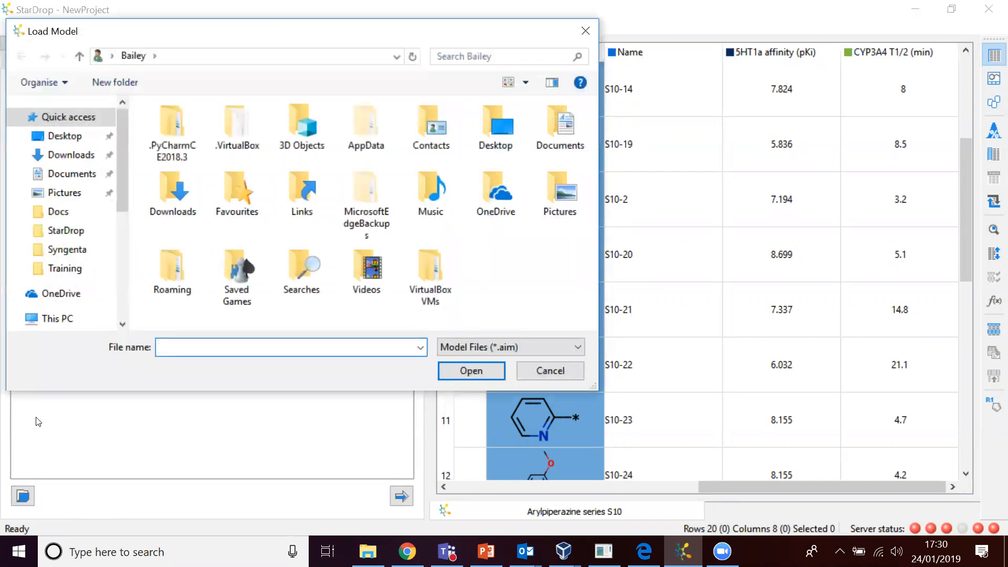
left_click(65, 269)
left_click(199, 136)
double_click(199, 134)
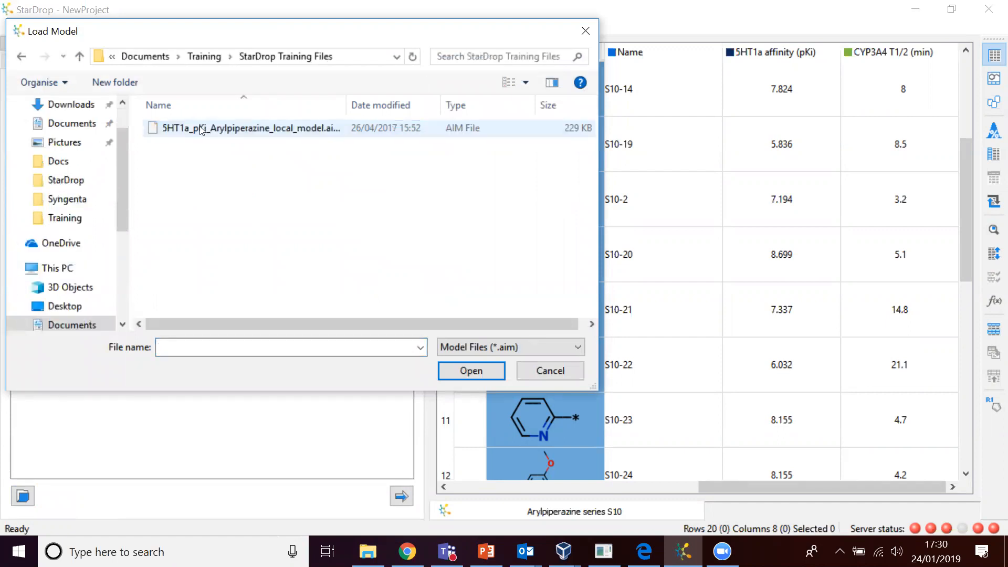
double_click(345, 105)
mouse_move(394, 117)
left_mouse_down()
mouse_move(414, 112)
mouse_move(406, 112)
left_mouse_up()
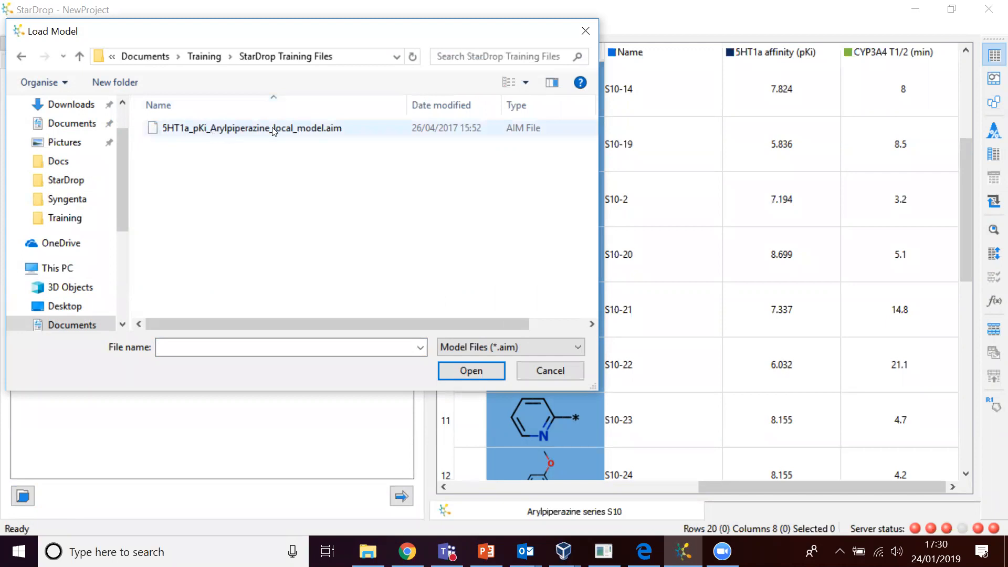
left_click(304, 128)
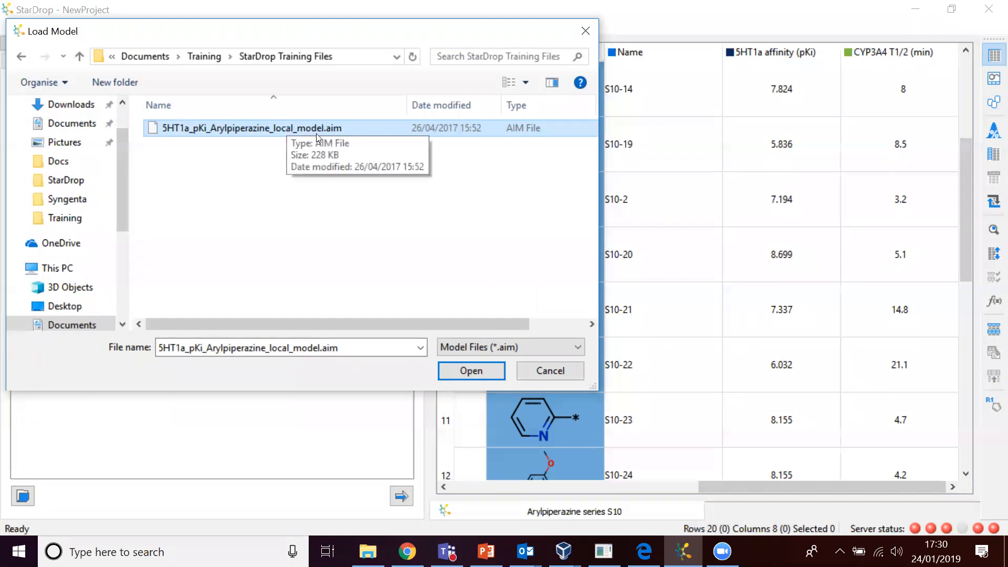
left_click(467, 371)
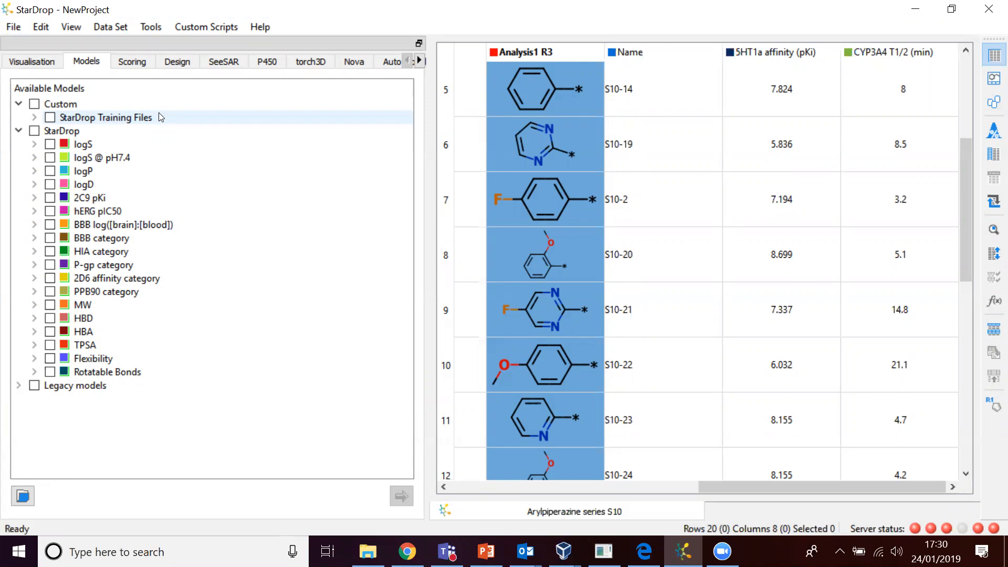
- Load the scoring profile Potent + Oral CNS Scoring Profile all predicted.apd from StarDrop Training Files and review its property criteria
left_click(130, 62)
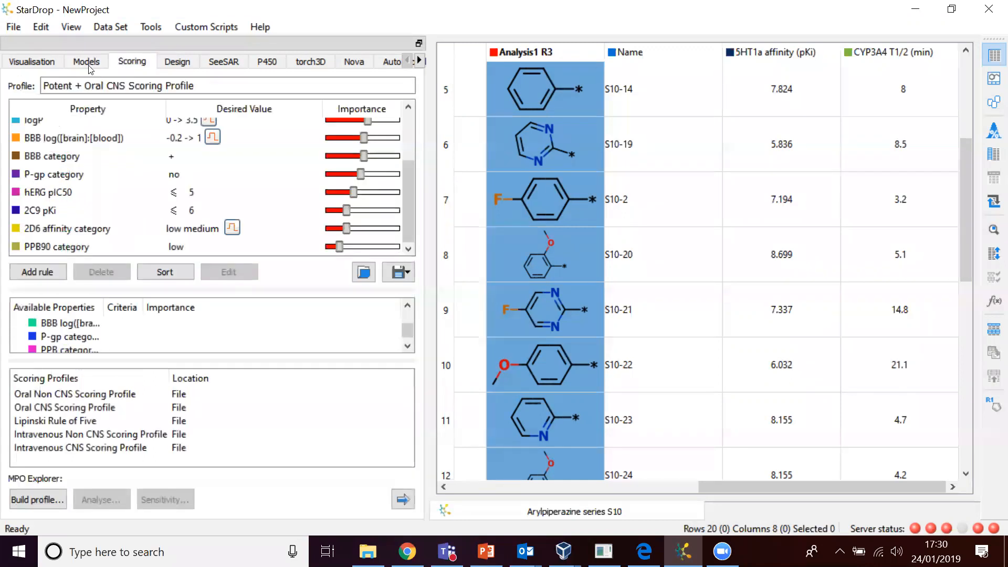
left_click(362, 274)
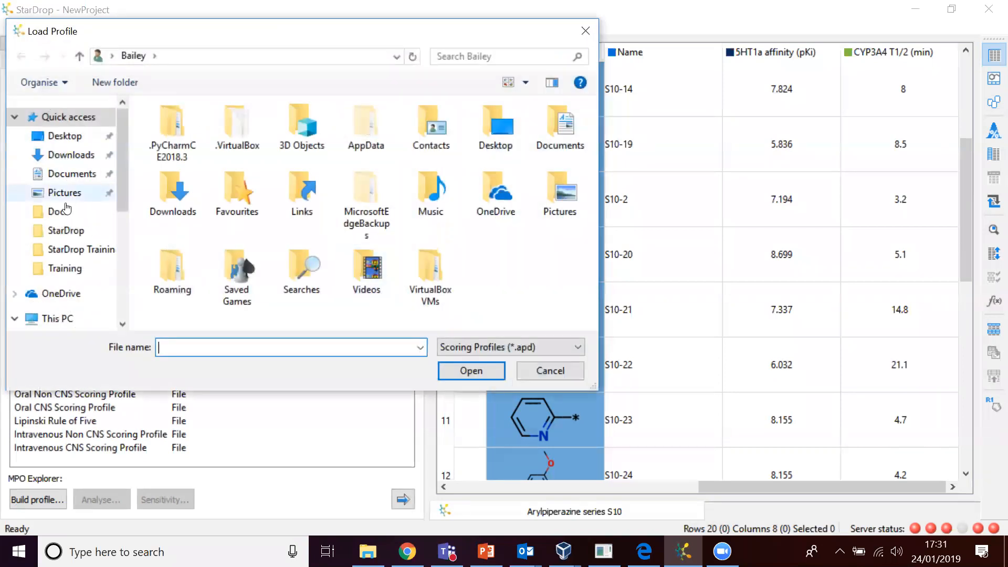
left_click(84, 249)
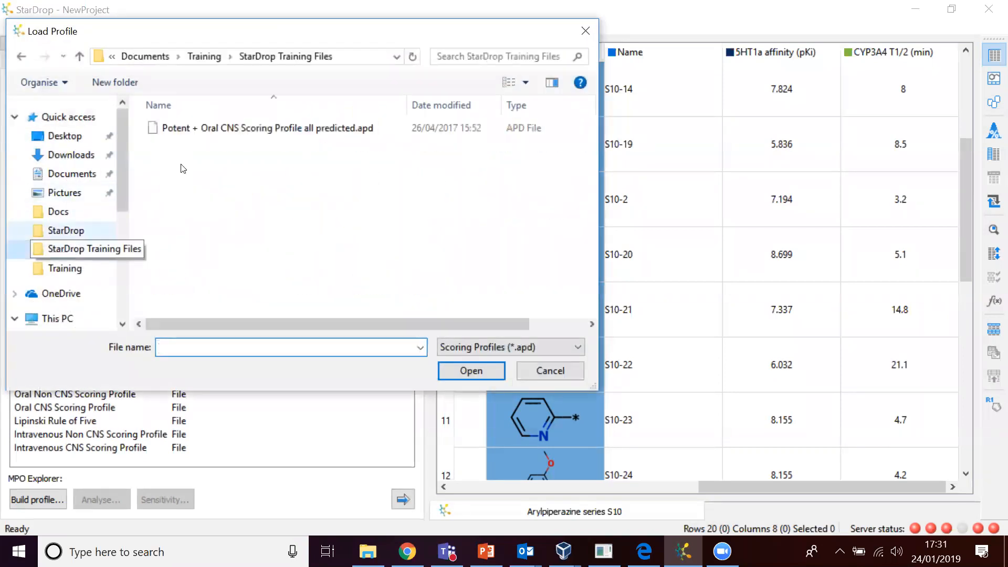
left_click(175, 131)
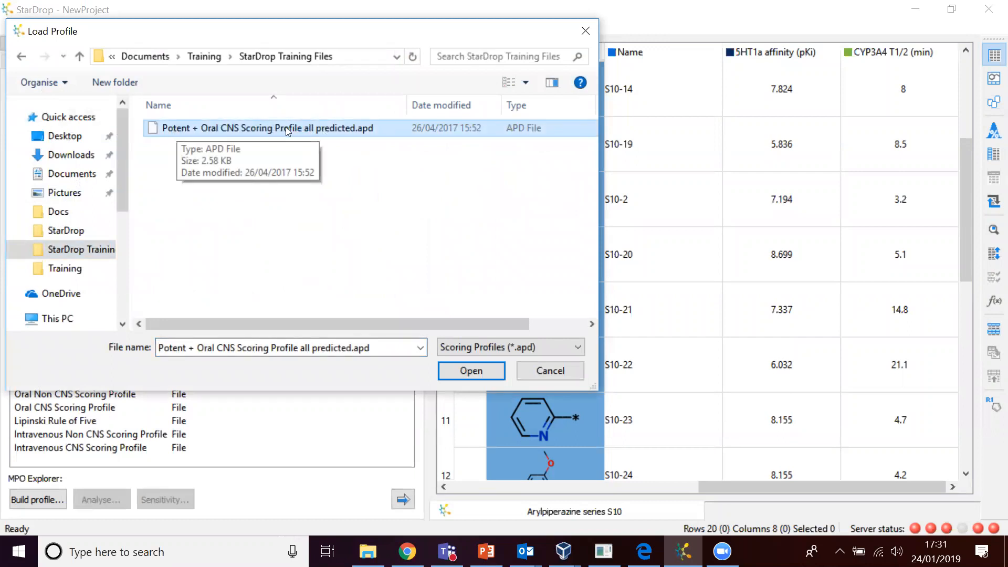
left_click(467, 372)
left_click_drag(407, 214, 410, 104)
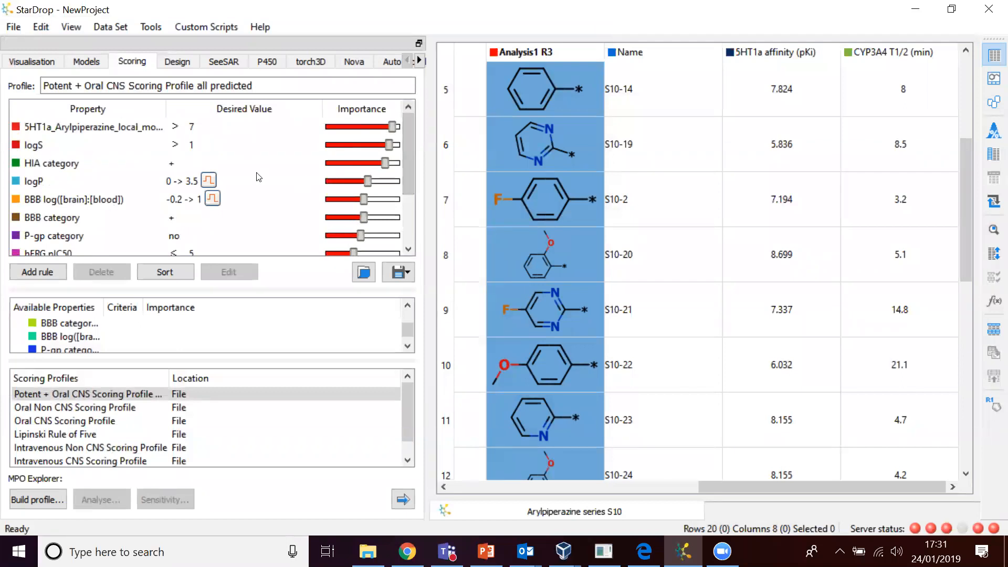
left_click_drag(407, 188, 410, 248)
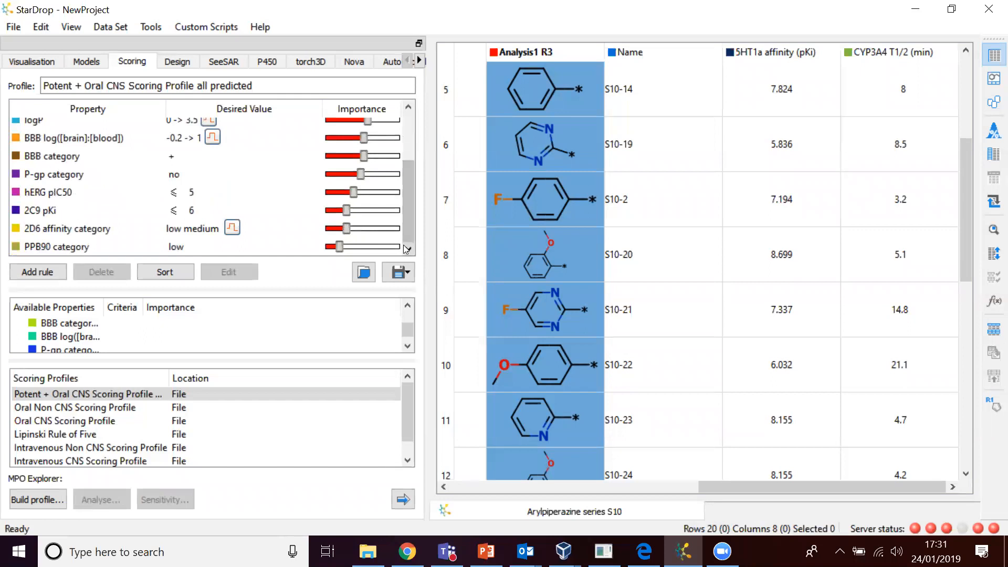
- Score the Arylpiperazine series with the all-predicted profile and inspect the score column and structures in the table
left_click(405, 498)
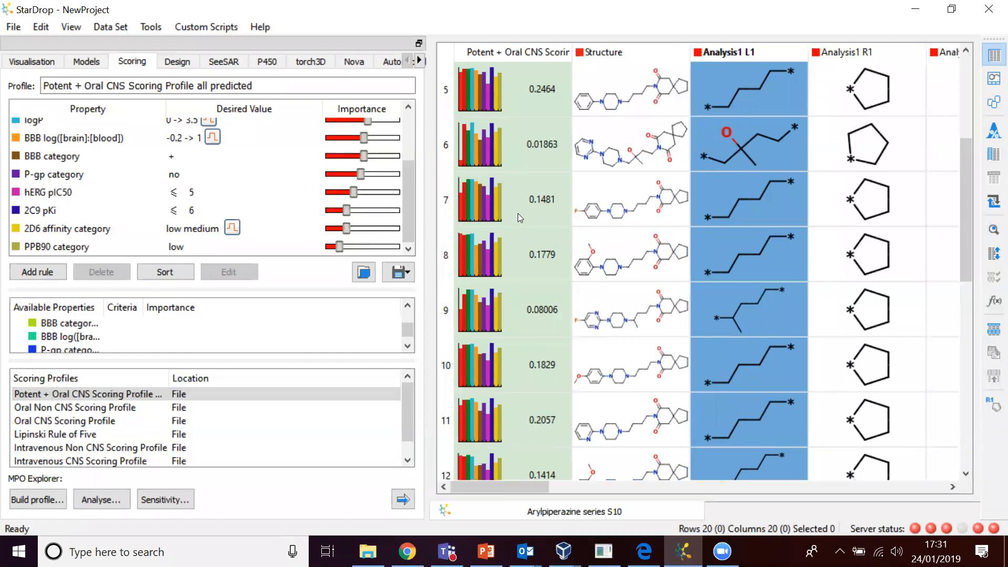
mouse_move(523, 212)
mouse_move(591, 301)
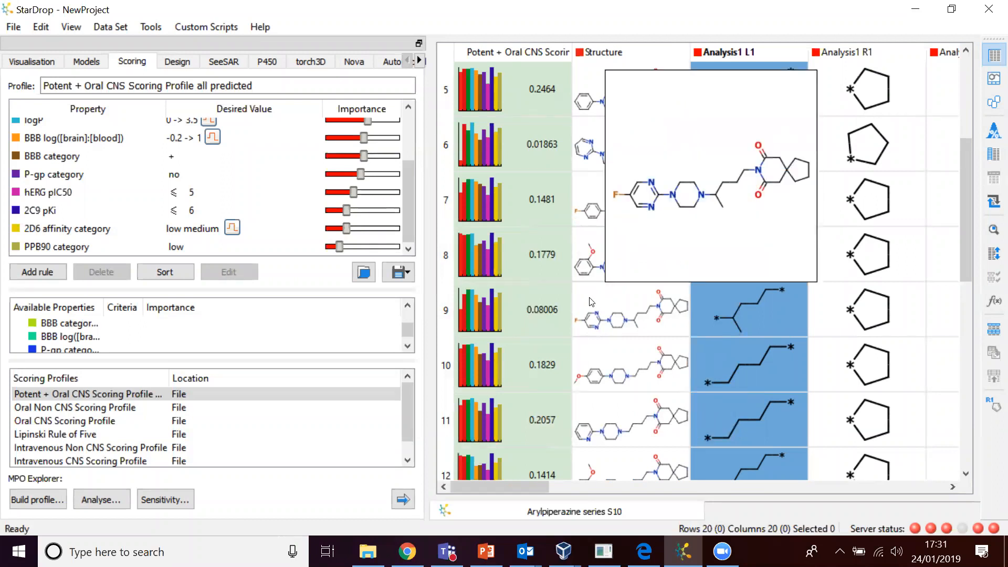
- Find the row containing s10-14 with a text search and view the property key of the score histograms
left_click(994, 232)
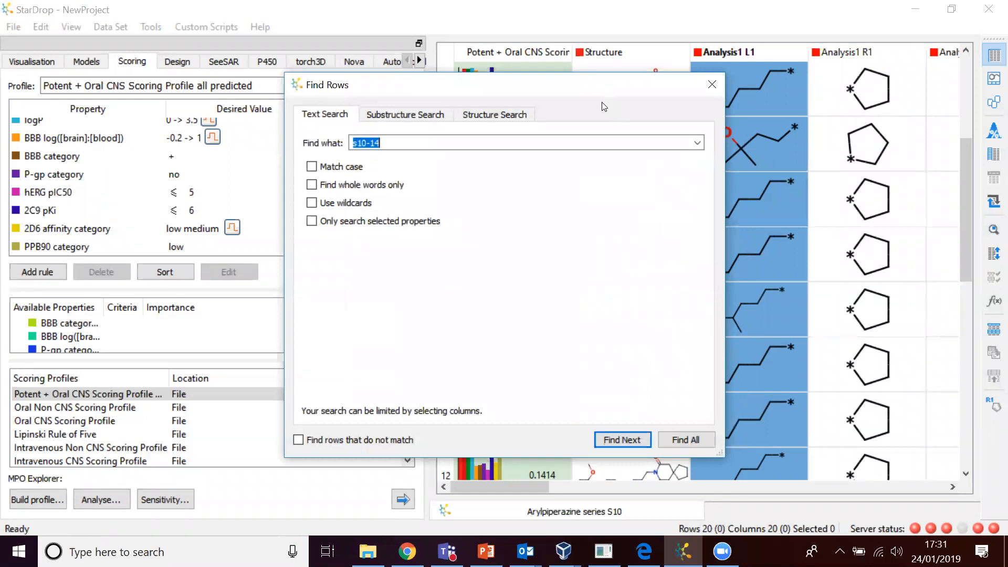
left_click_drag(339, 96, 71, 95)
left_click(344, 437)
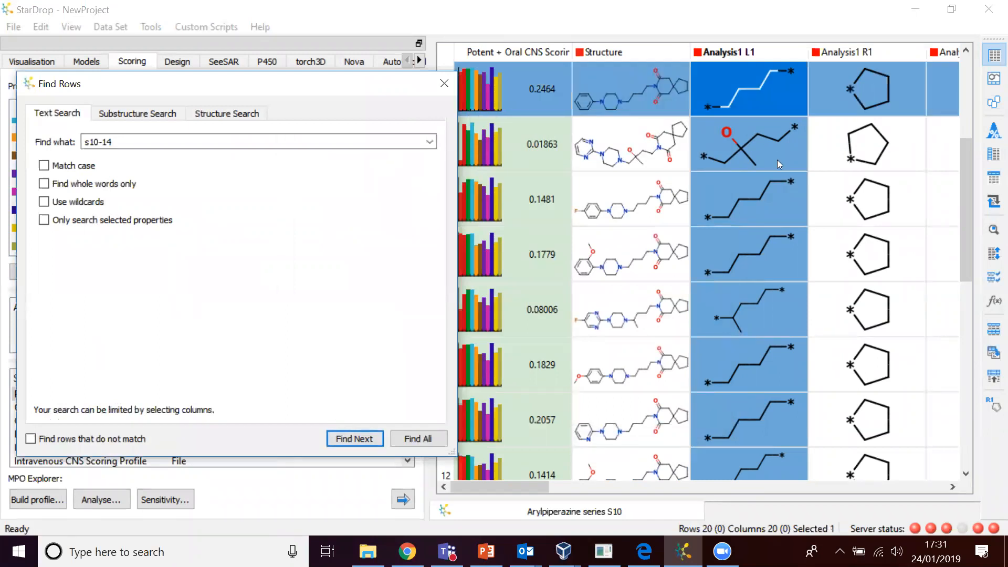
left_click(445, 84)
left_click_drag(532, 486, 459, 491)
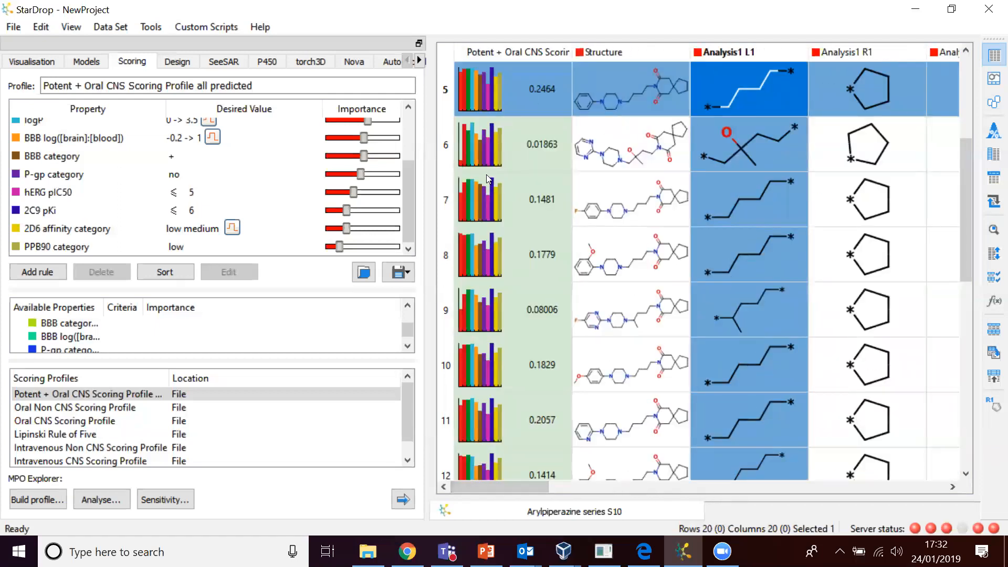
mouse_move(486, 176)
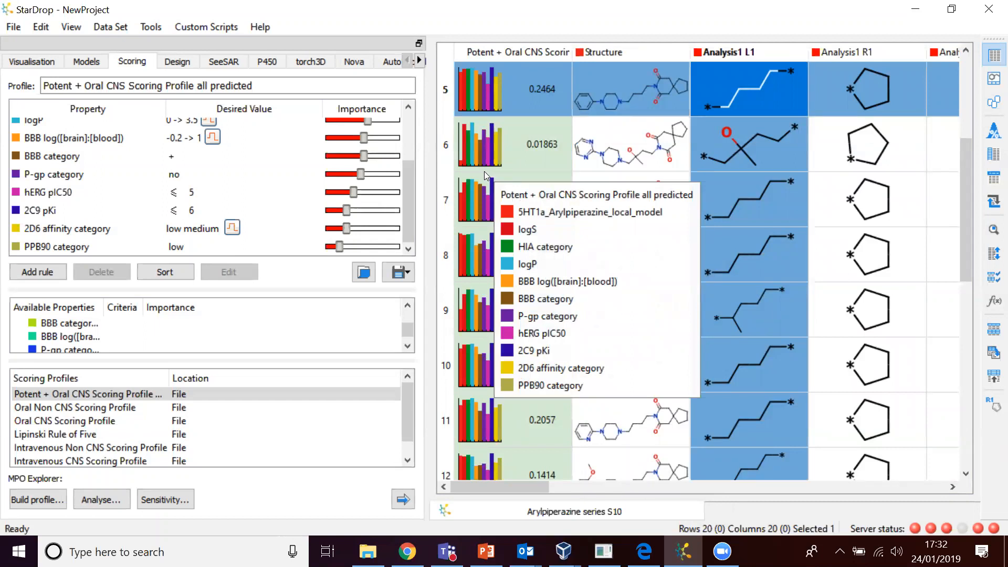
- Show the selected compound in the carousel view with its property cards and enlarge the card area below the structures
left_click(994, 79)
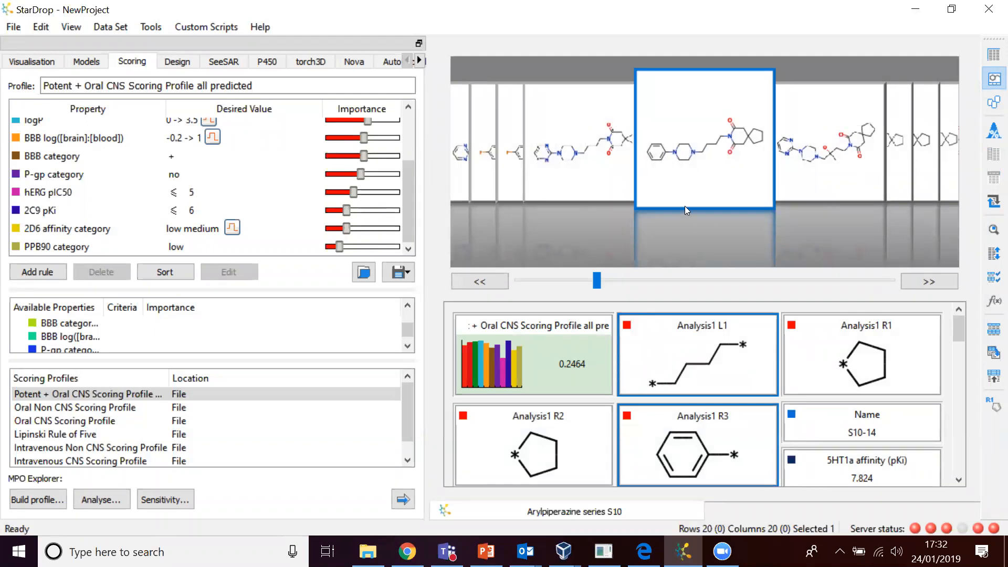
left_click_drag(660, 290, 662, 236)
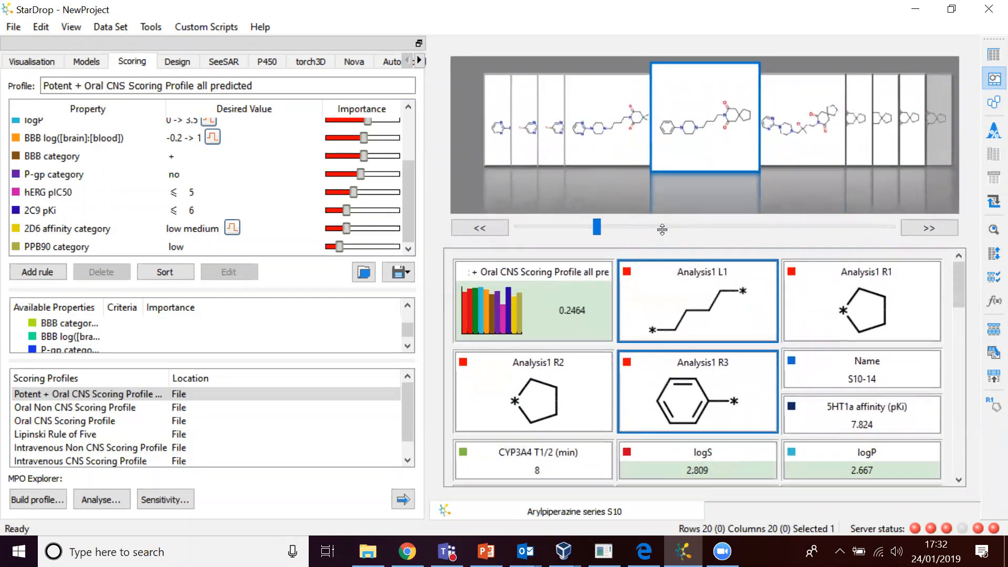
mouse_move(959, 291)
left_mouse_down()
mouse_move(959, 370)
mouse_move(962, 271)
left_mouse_up()
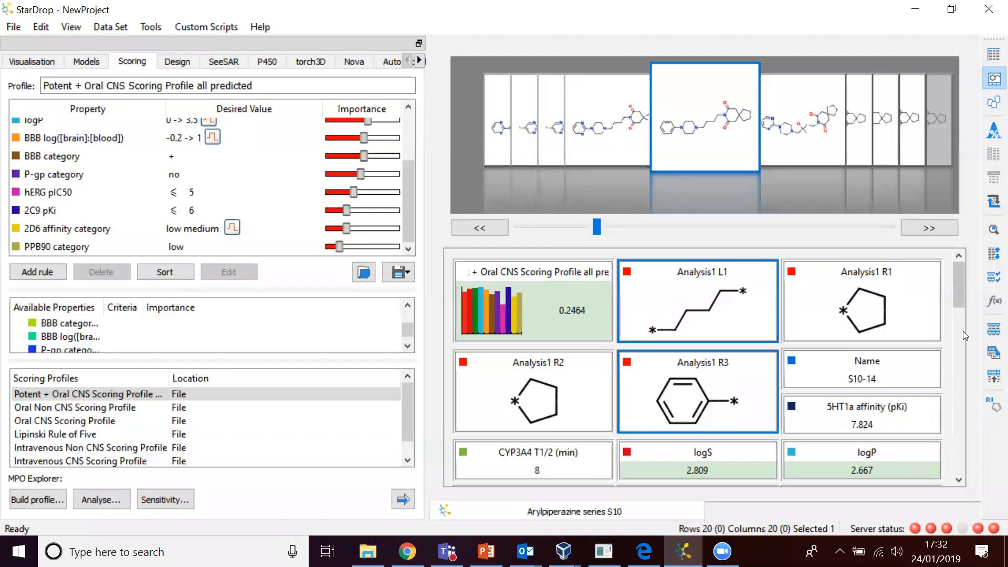
left_click_drag(963, 302, 945, 287)
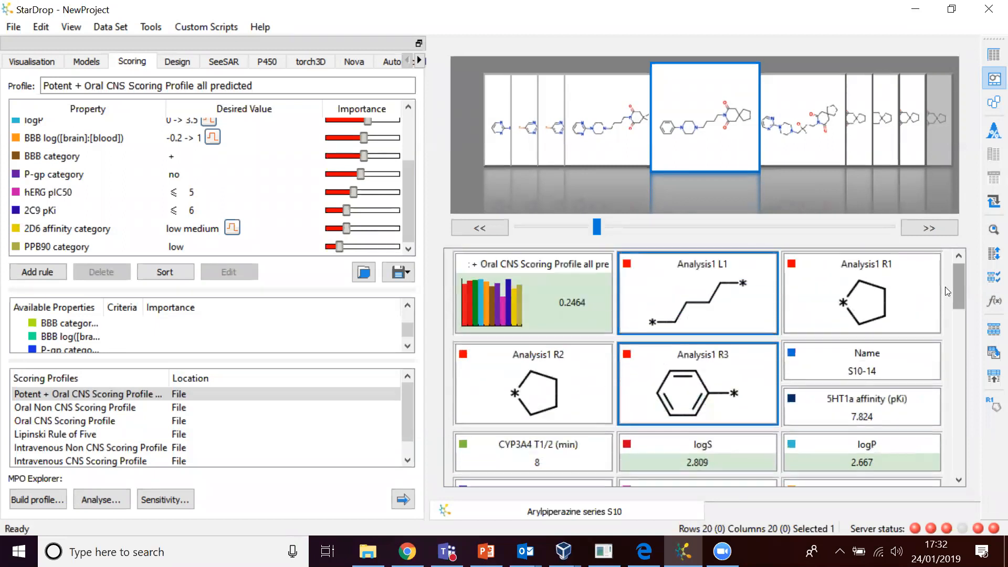
- Open the compound for design and add a methyl branch to the linker carbon beside the piperazine, cycling its bond order back to single
left_click(177, 62)
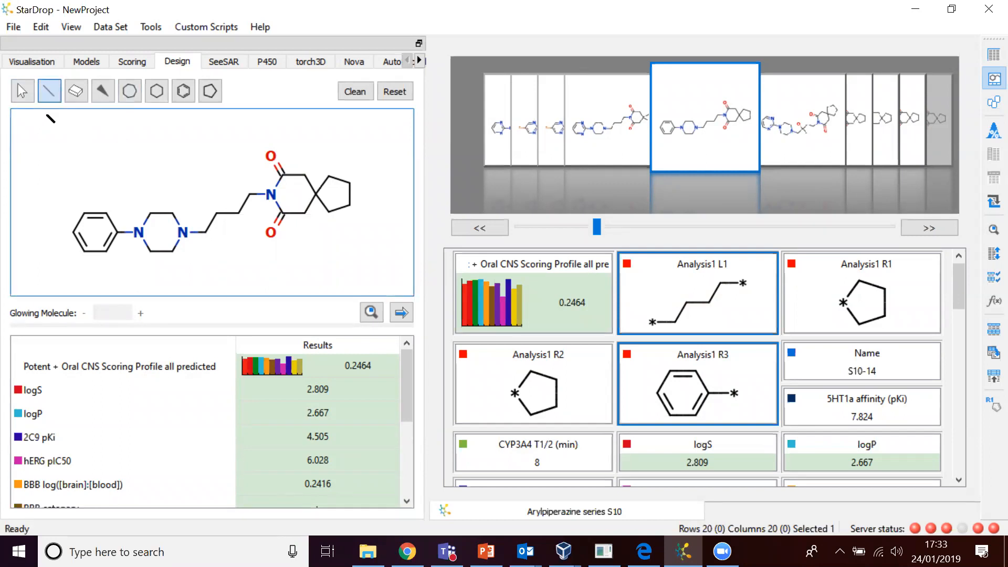
left_click_drag(206, 233, 226, 263)
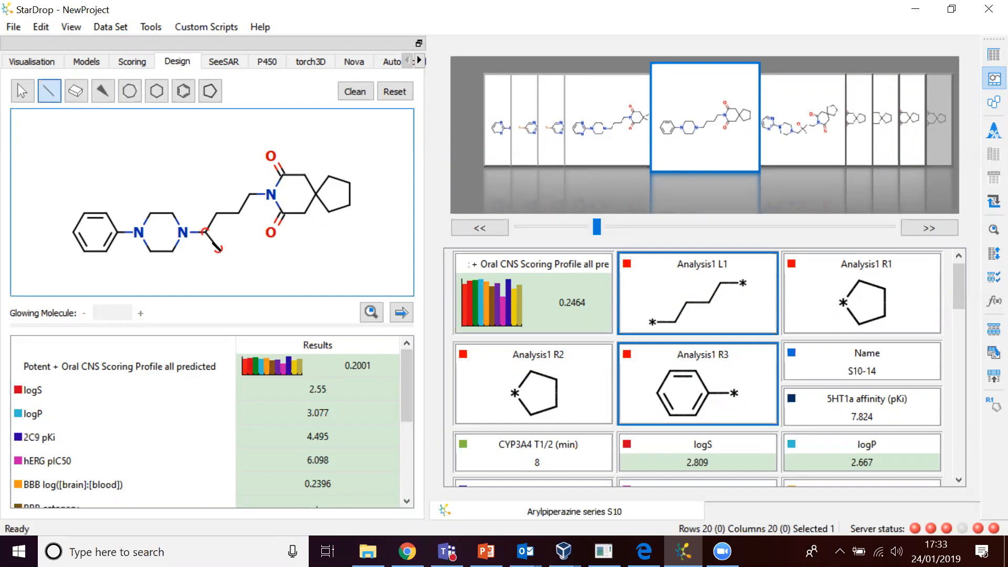
left_click(213, 243)
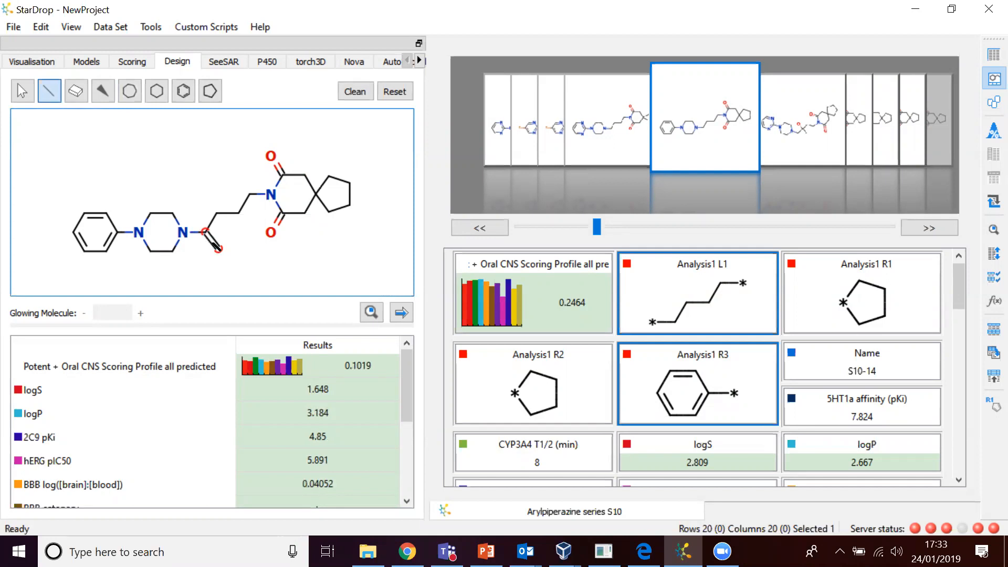
left_click(214, 244)
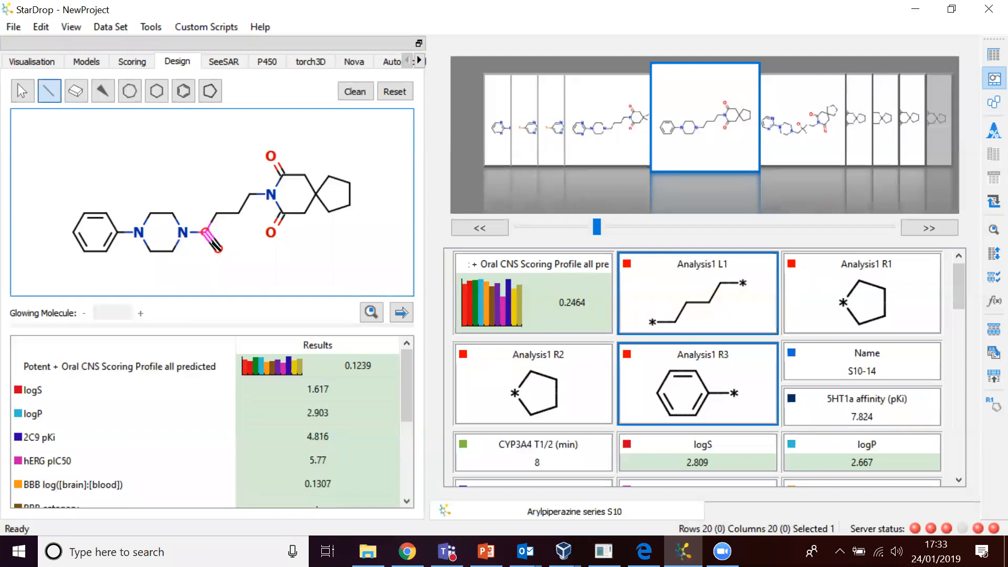
left_click(214, 244)
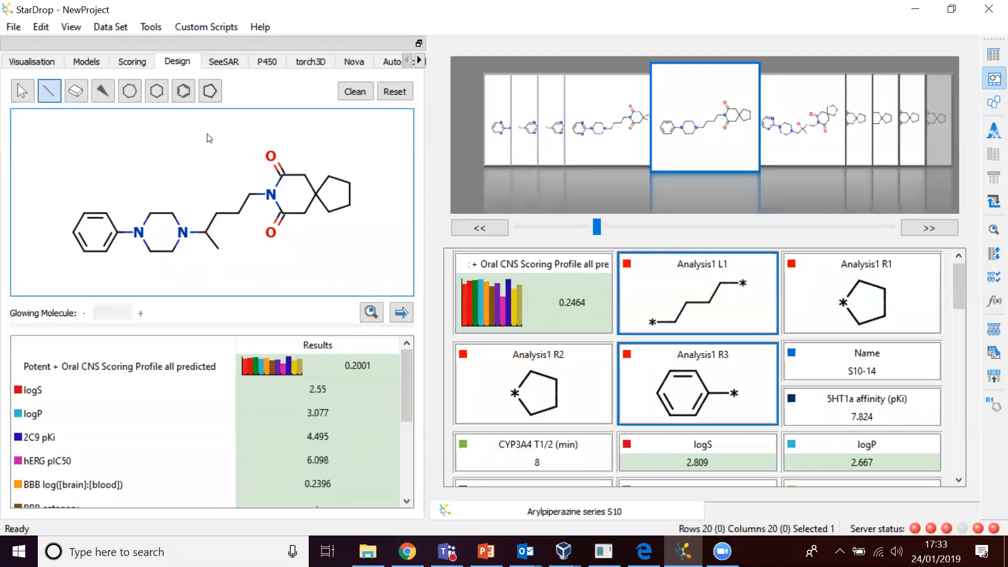
- Erase the methyl branch beside the piperazine, redraw it, and try chlorine and oxygen as its end atom before restoring carbon
left_click(77, 91)
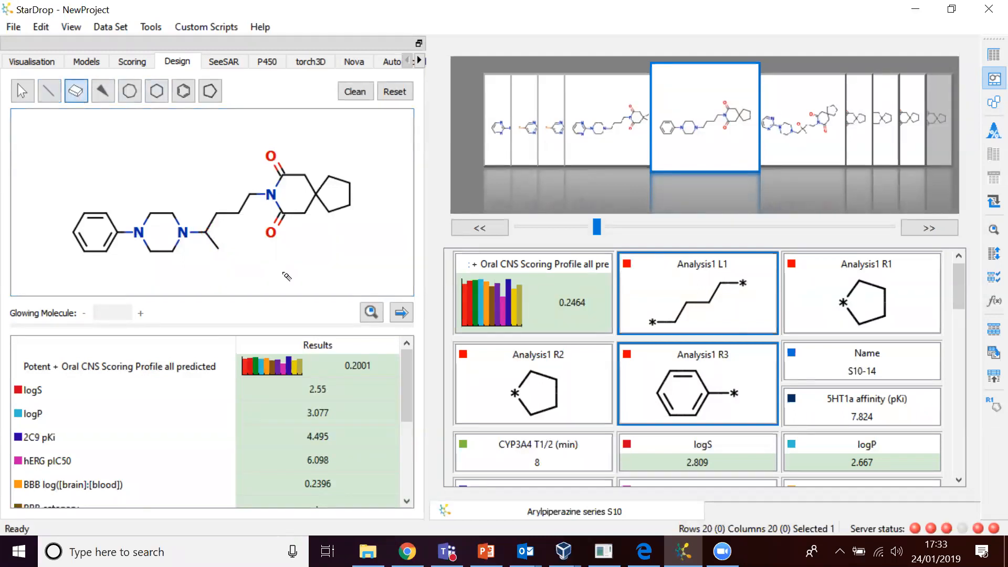
left_click(215, 245)
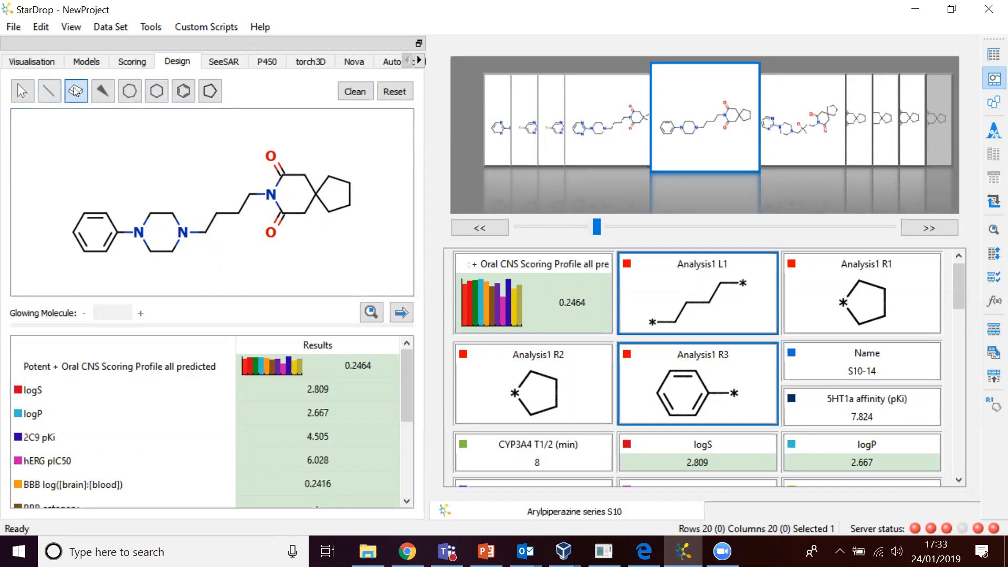
left_click(102, 92)
left_click(24, 91)
left_click(52, 89)
mouse_move(205, 232)
left_mouse_down()
mouse_move(225, 265)
mouse_move(214, 252)
left_mouse_up()
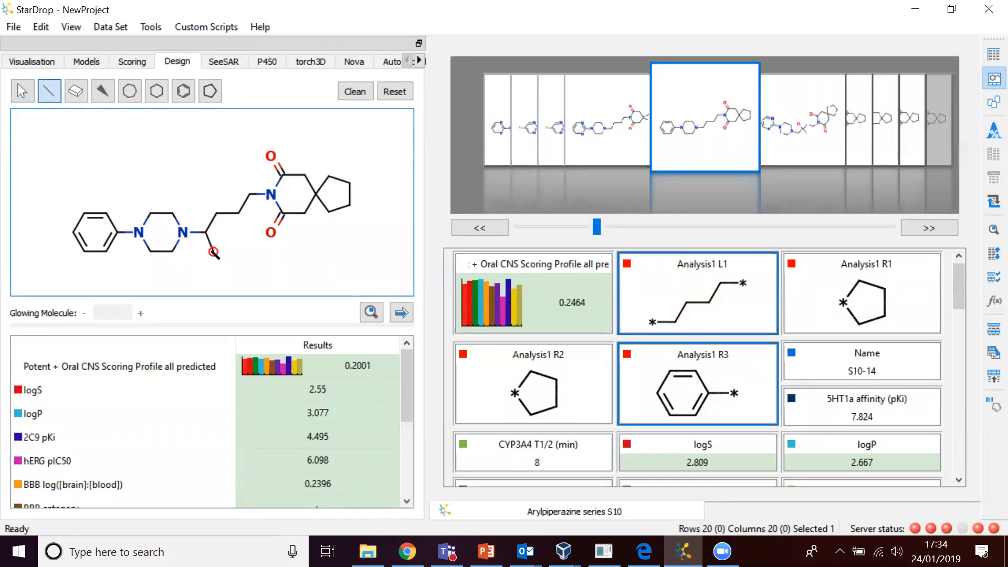
type("Cl")
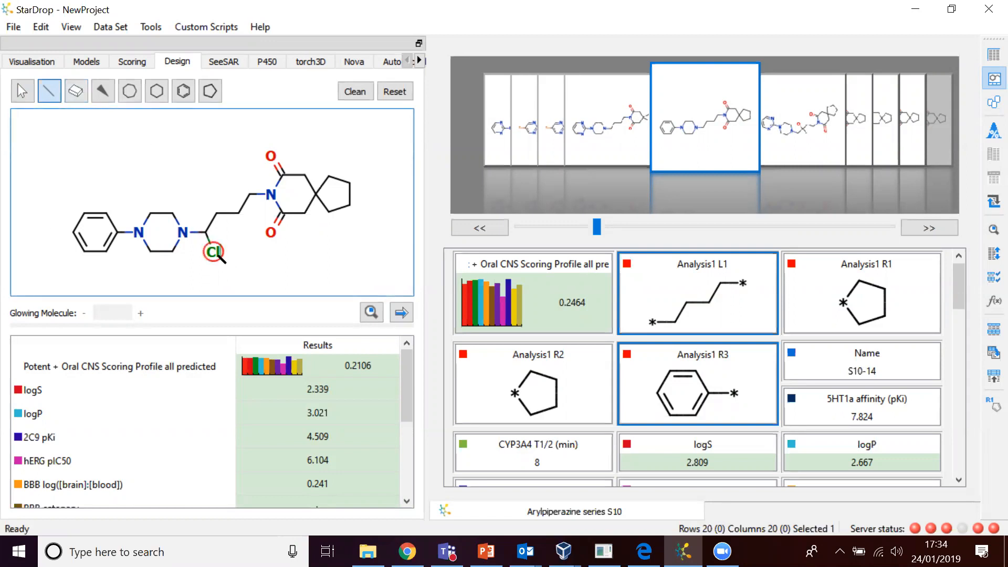
key("o")
key("c")
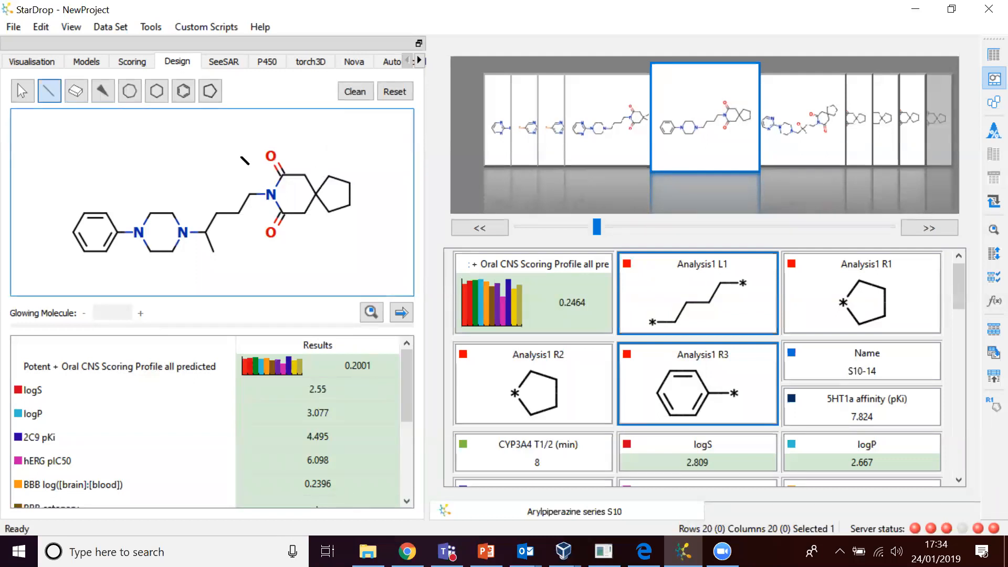
- View the sketch's copy and paste options and erase the methyl branch from the linker carbon beside the piperazine
right_click(190, 138)
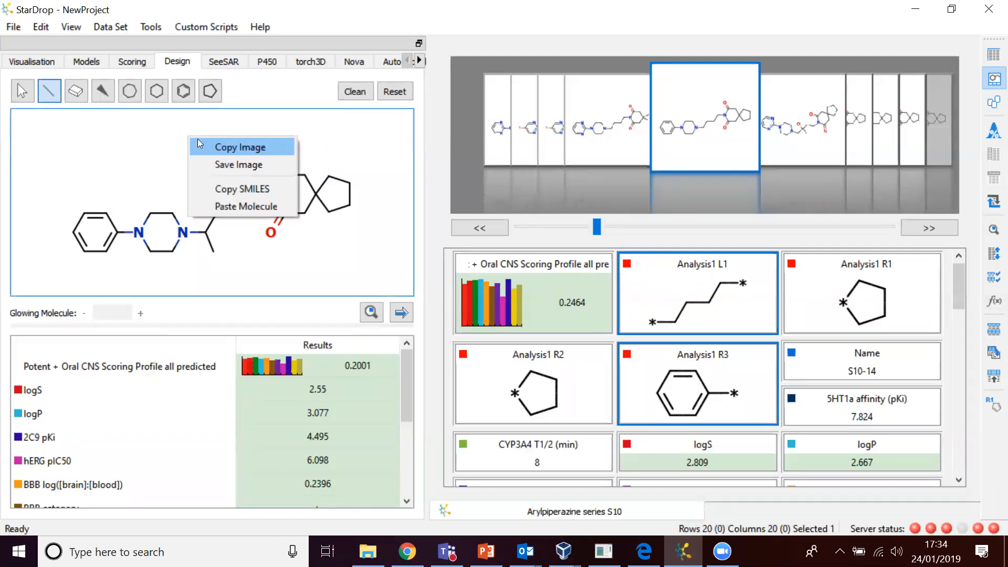
left_click(241, 206)
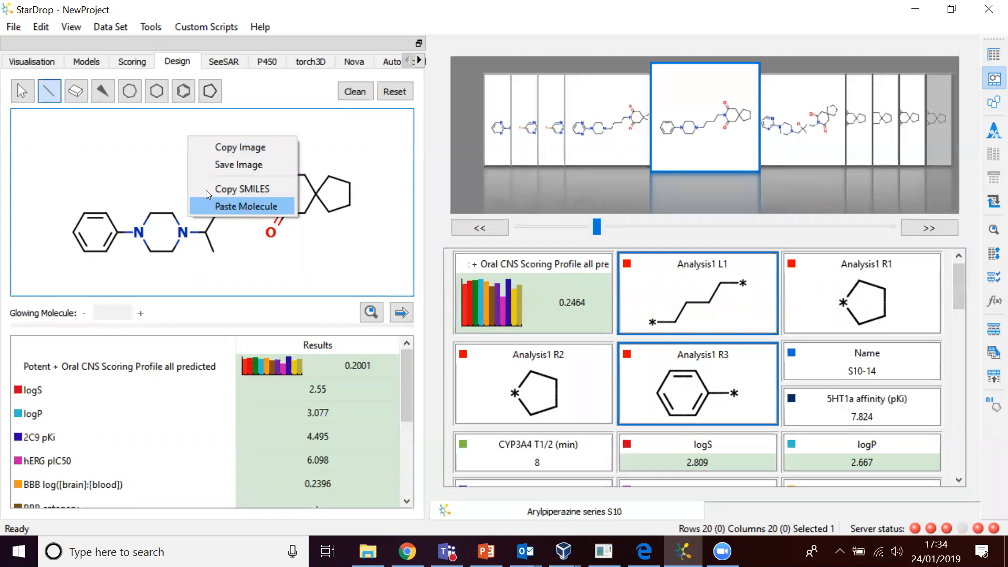
left_click(73, 85)
left_click(46, 80)
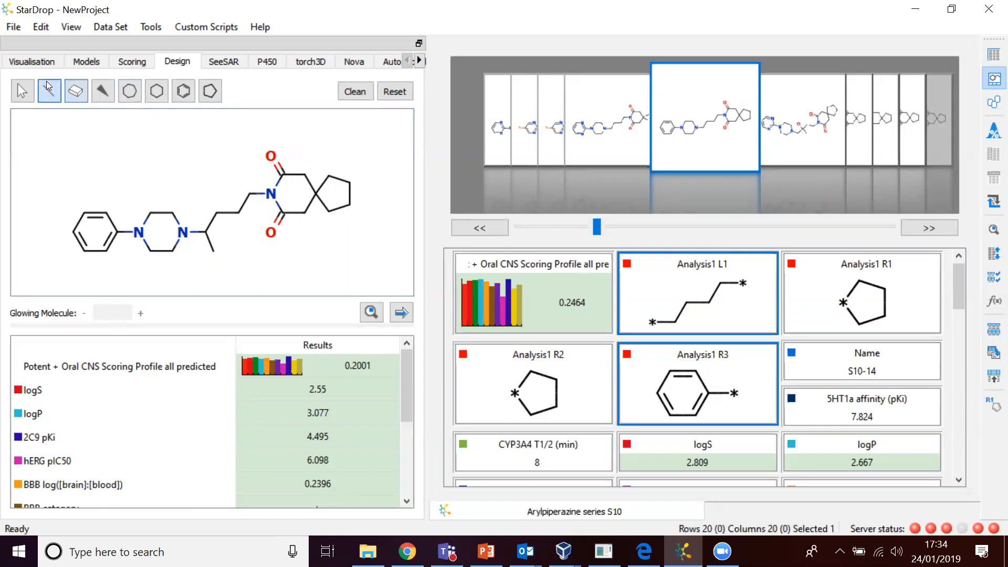
left_click(79, 92)
left_click(211, 244)
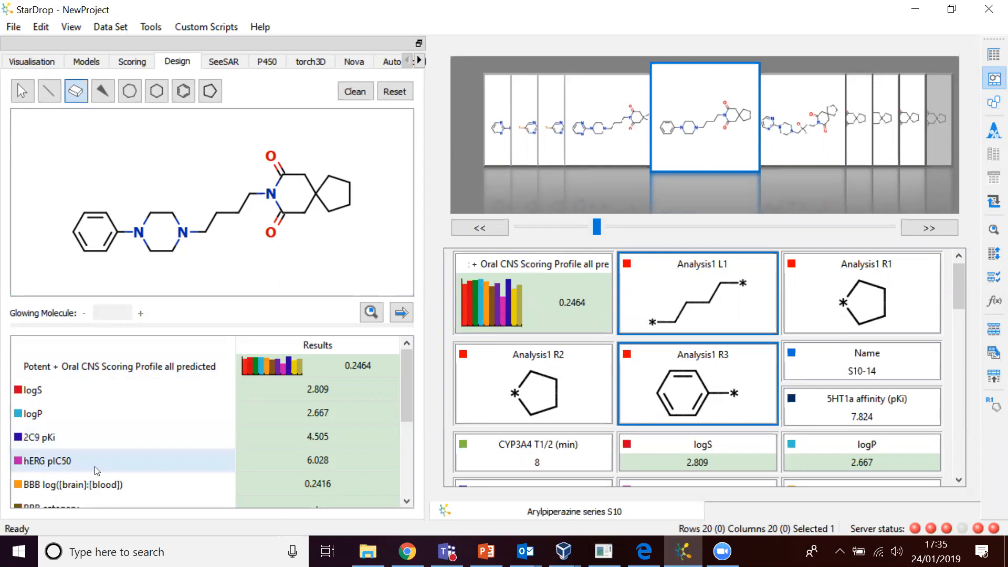
- Display the glowing molecule for hERG pIC50 and enlarge the scoring profile row in the results
left_click(72, 460)
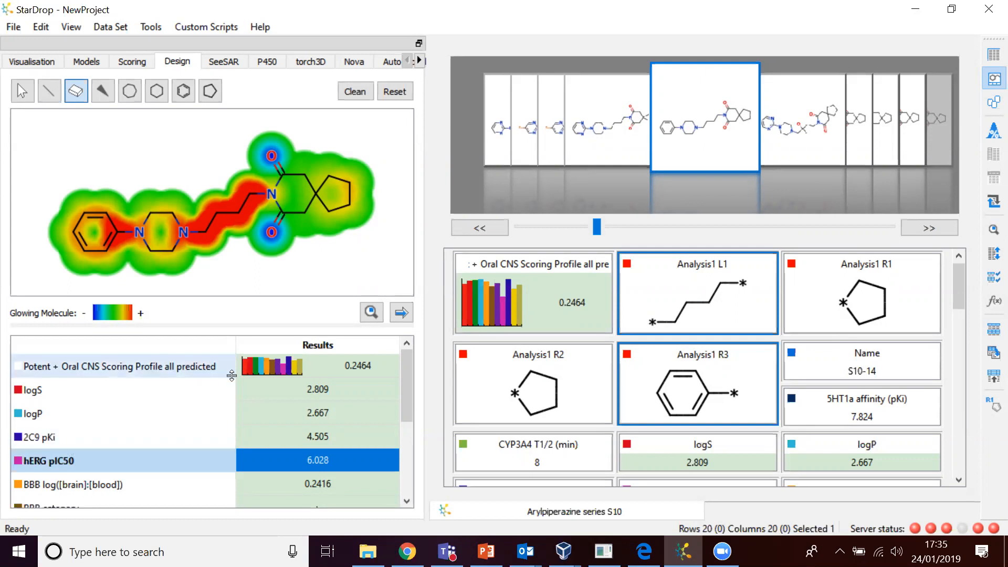
left_click_drag(232, 377, 231, 415)
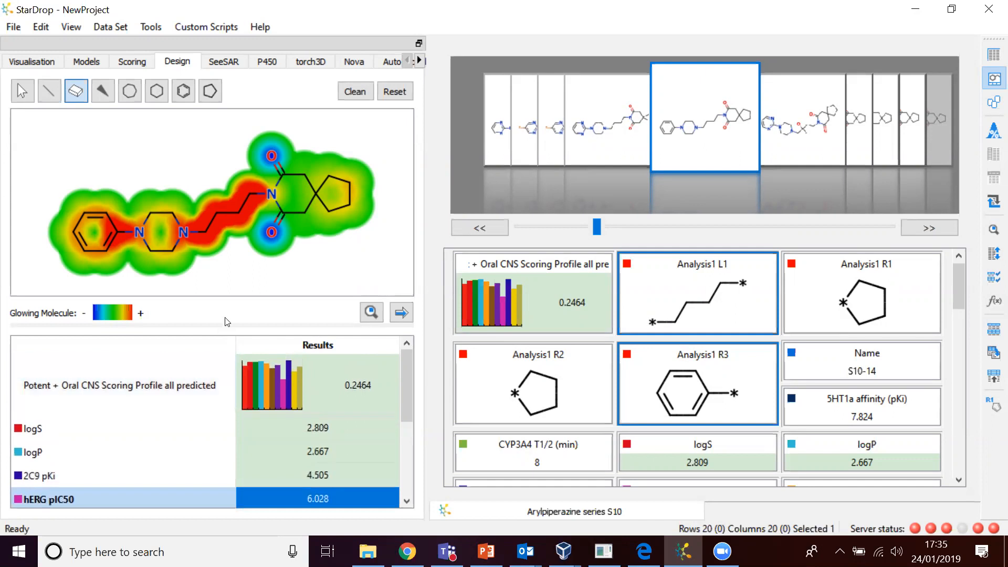
- Try a carbonyl on the linker carbon beside the piperazine by adding a double-bonded oxygen
left_click(49, 87)
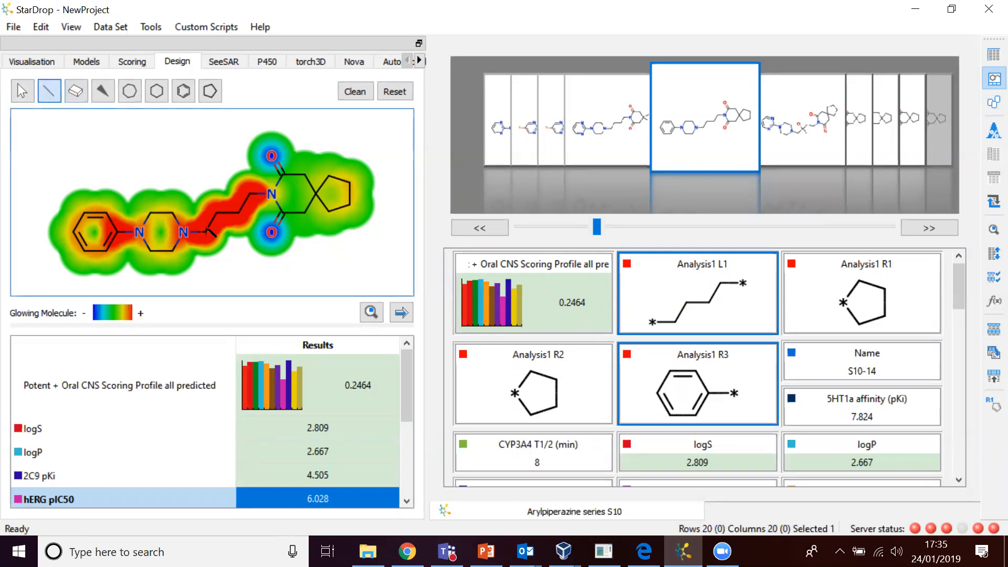
mouse_move(210, 233)
left_mouse_down()
mouse_move(218, 255)
mouse_move(223, 247)
left_mouse_up()
left_click(222, 246)
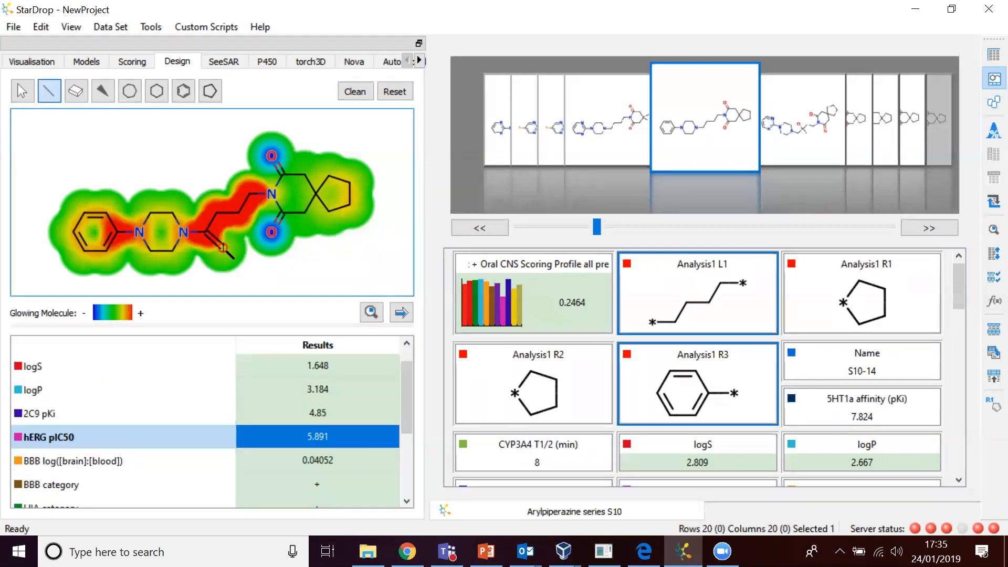
left_click(223, 247)
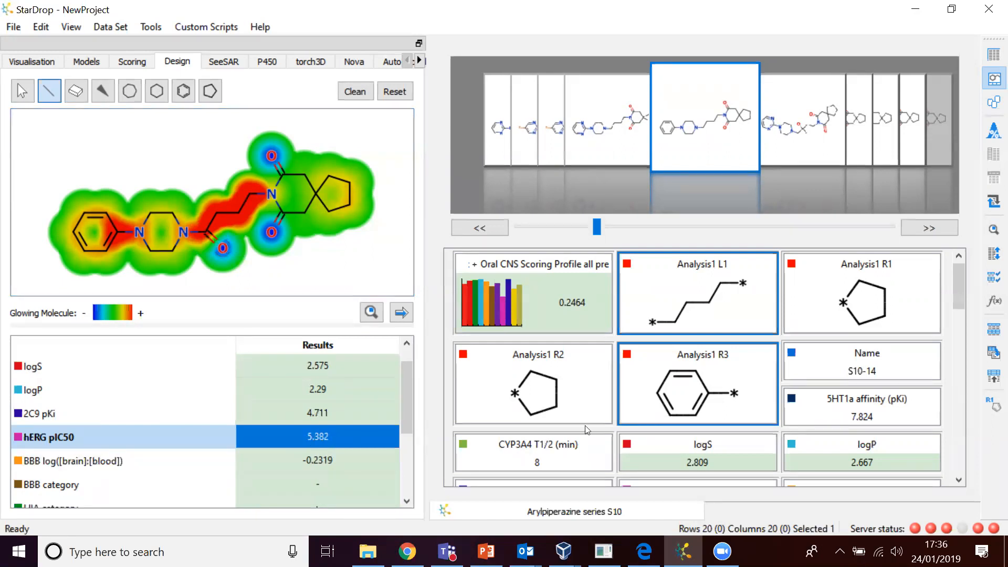
- Compare the carbonyl design's predicted results and score with the property cards of S10-14
left_click_drag(957, 279, 964, 302)
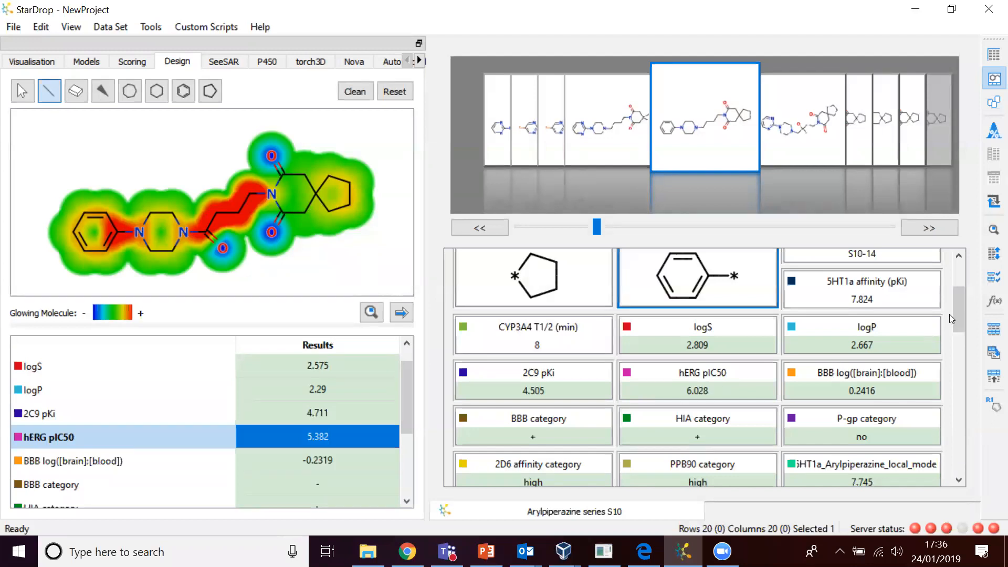
left_click_drag(960, 313, 963, 268)
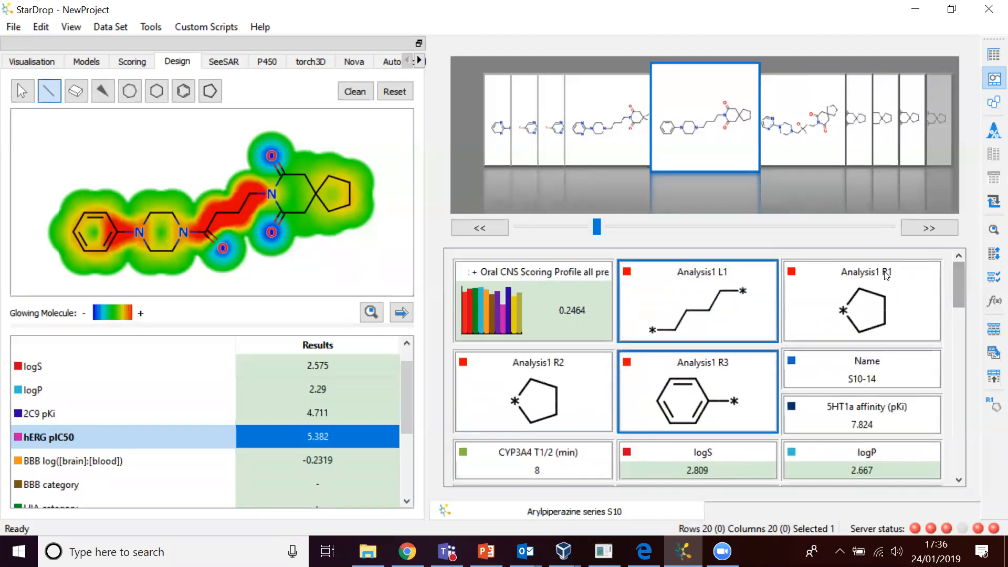
left_click_drag(410, 370, 415, 338)
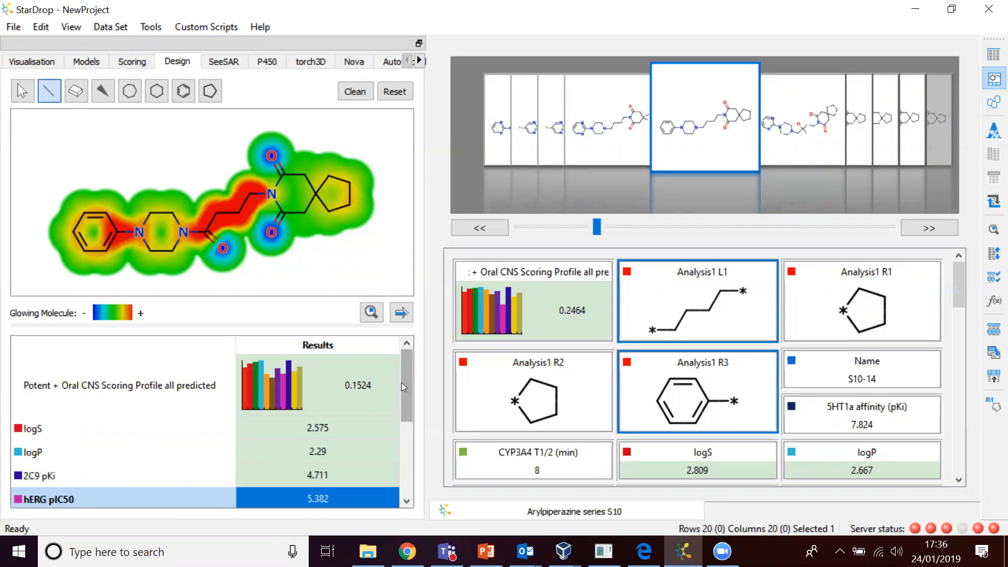
left_click_drag(403, 387, 404, 395)
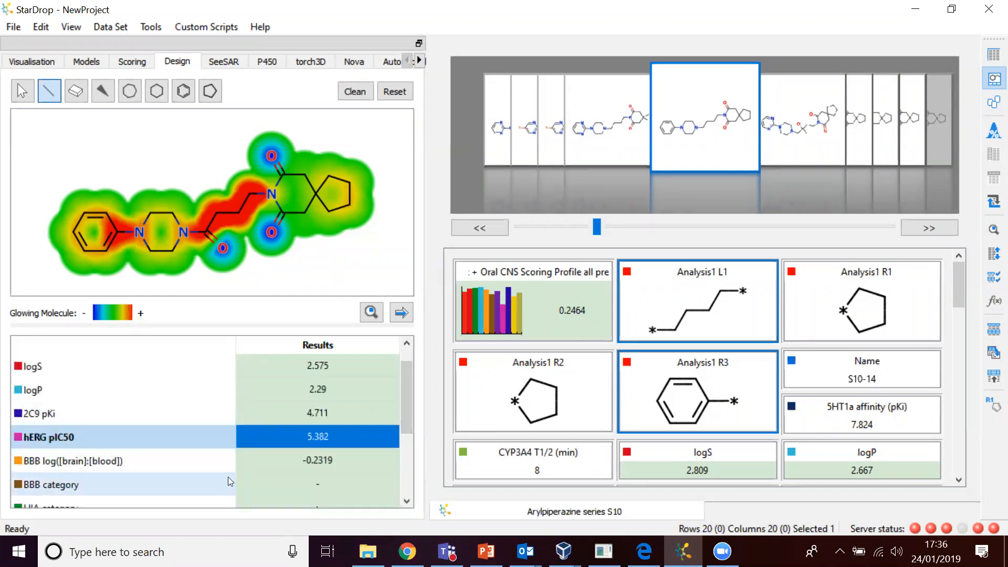
left_click_drag(408, 393, 411, 366)
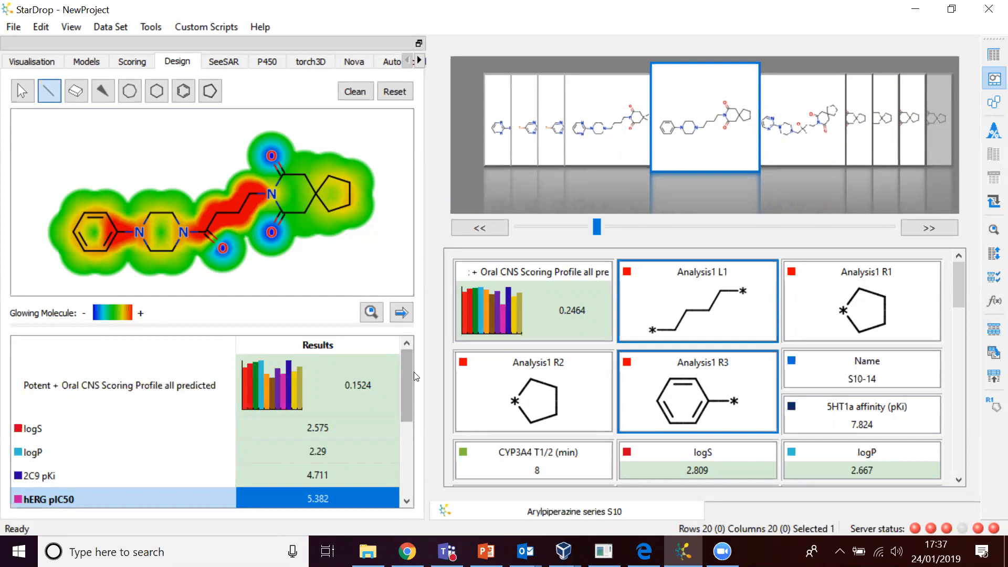
- Erase the carbonyl oxygen and the phenyl ring, keeping only the carbon attached to the piperazine nitrogen
left_click(77, 94)
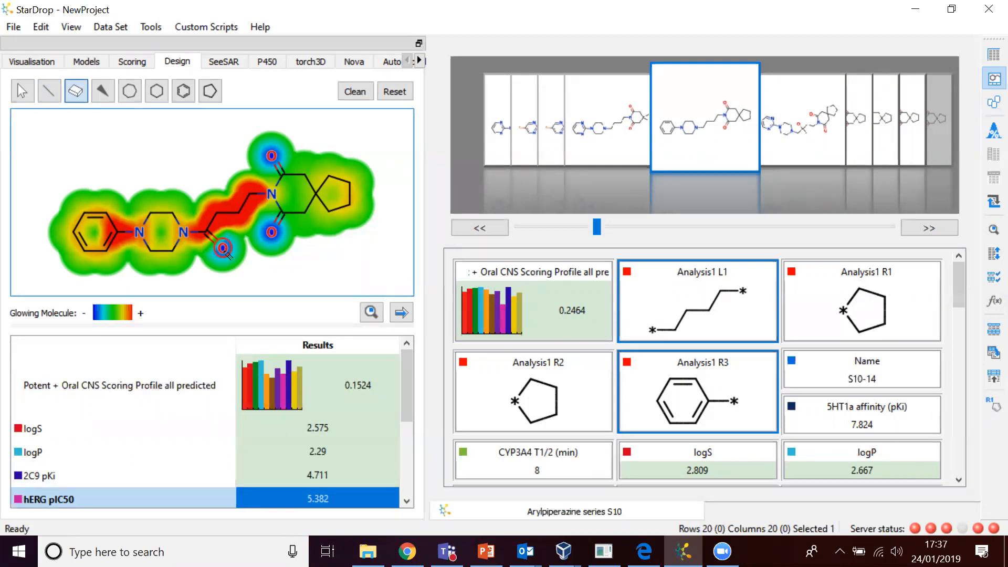
left_click(223, 248)
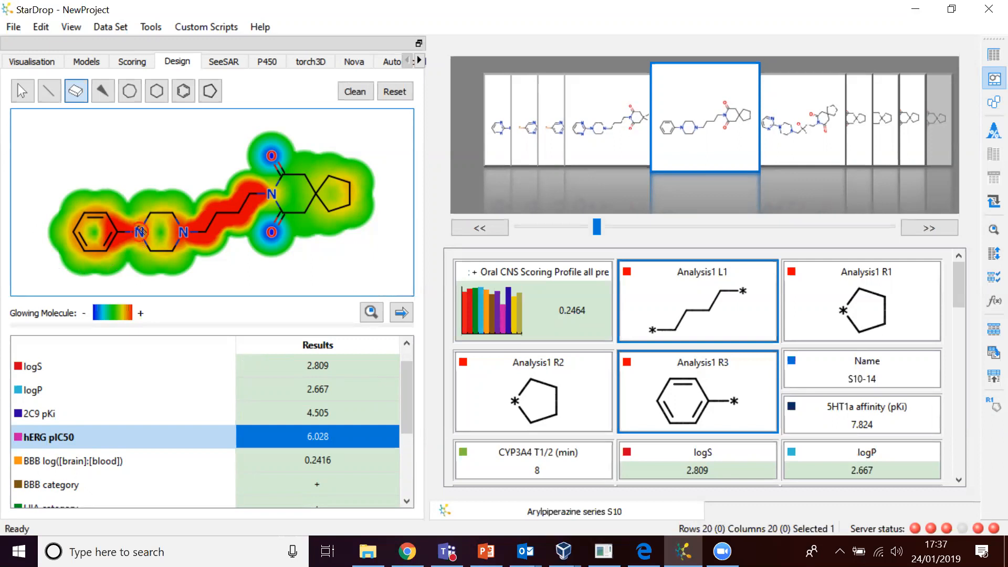
left_click(74, 232)
left_click(87, 216)
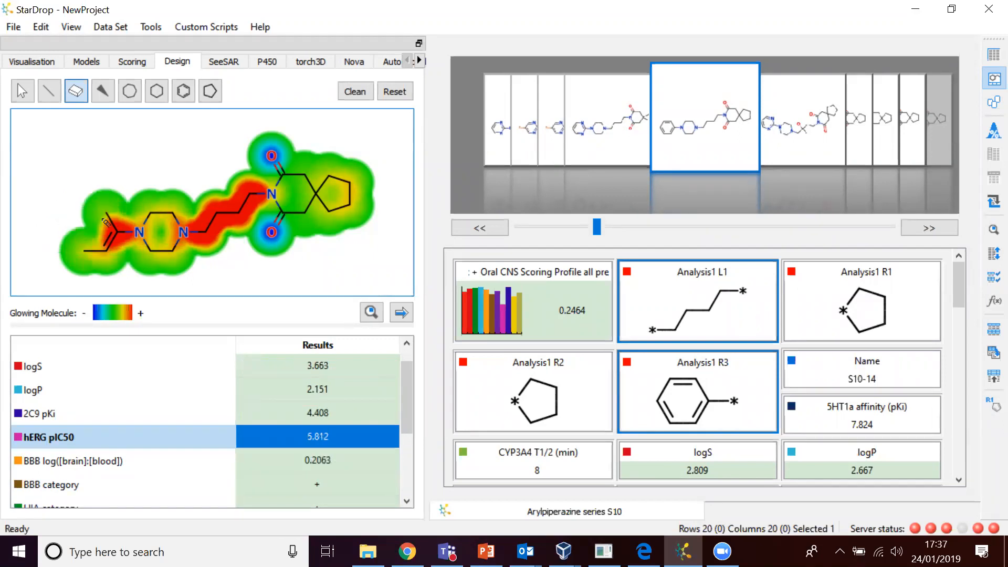
left_click(106, 214)
left_click(84, 251)
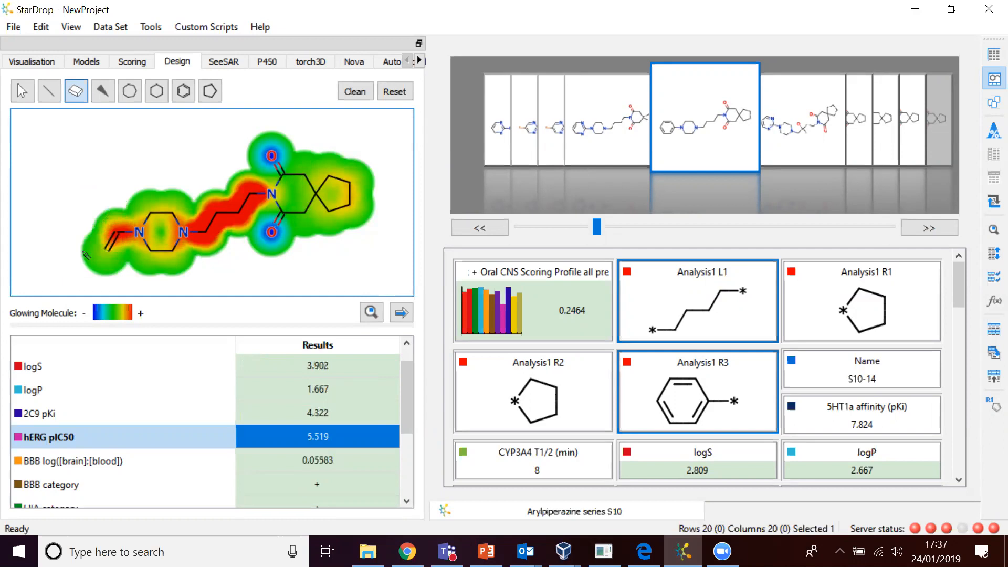
left_click(106, 252)
- Build a pyrrole on the remaining carbon from a five-membered ring with two double bonds and a nitrogen next to the attachment point
left_click(211, 91)
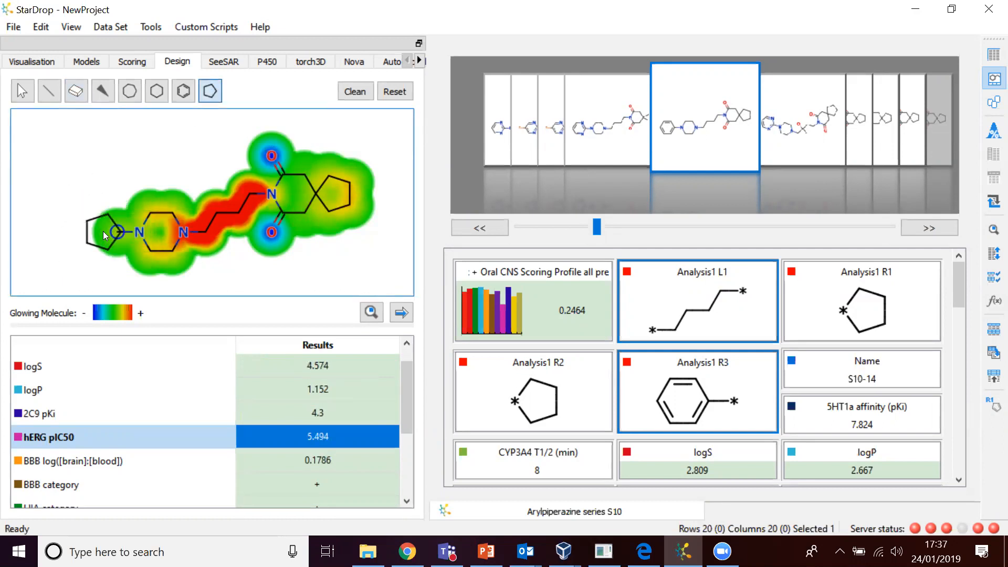
left_click(105, 235)
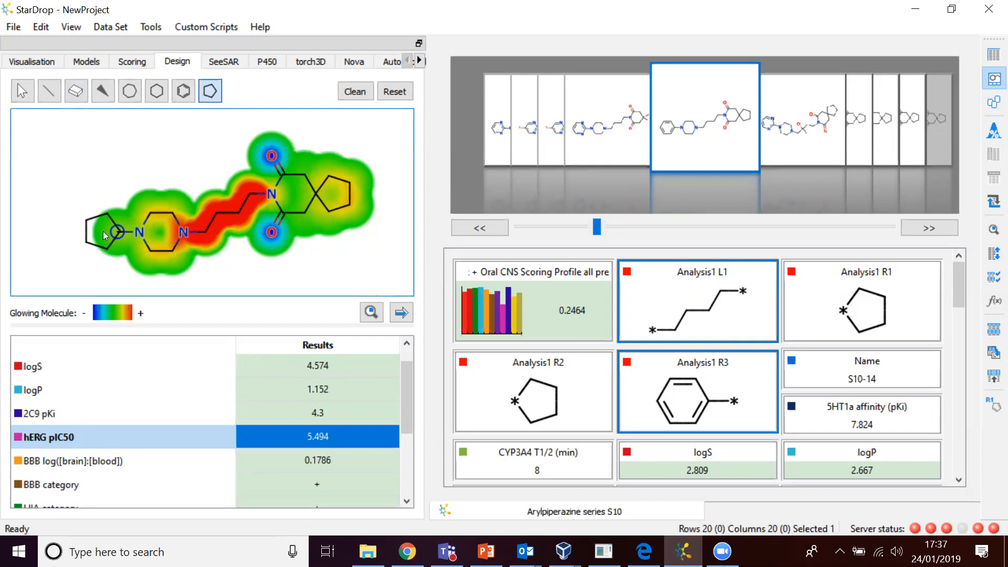
left_click(42, 93)
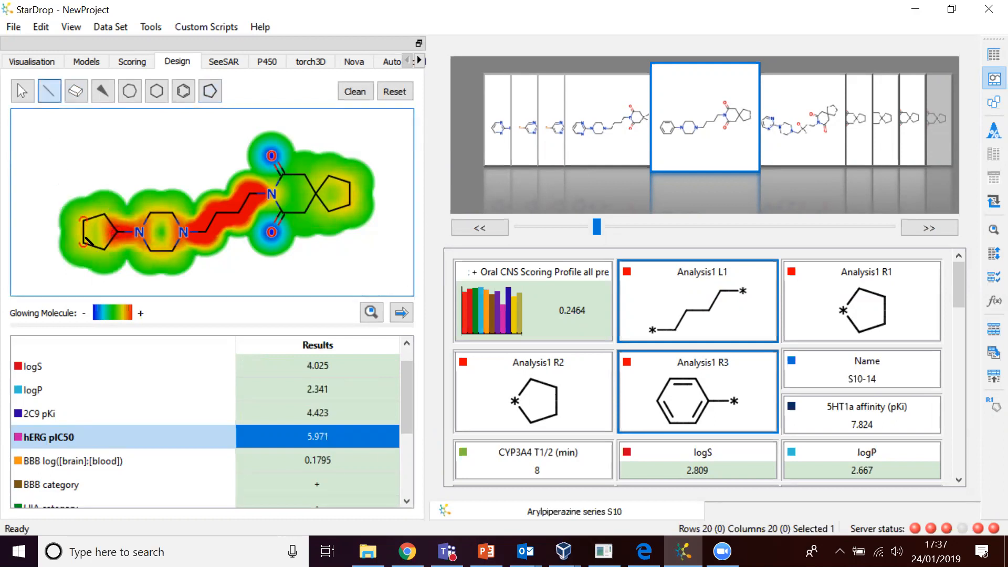
left_click(84, 234)
left_click(112, 225)
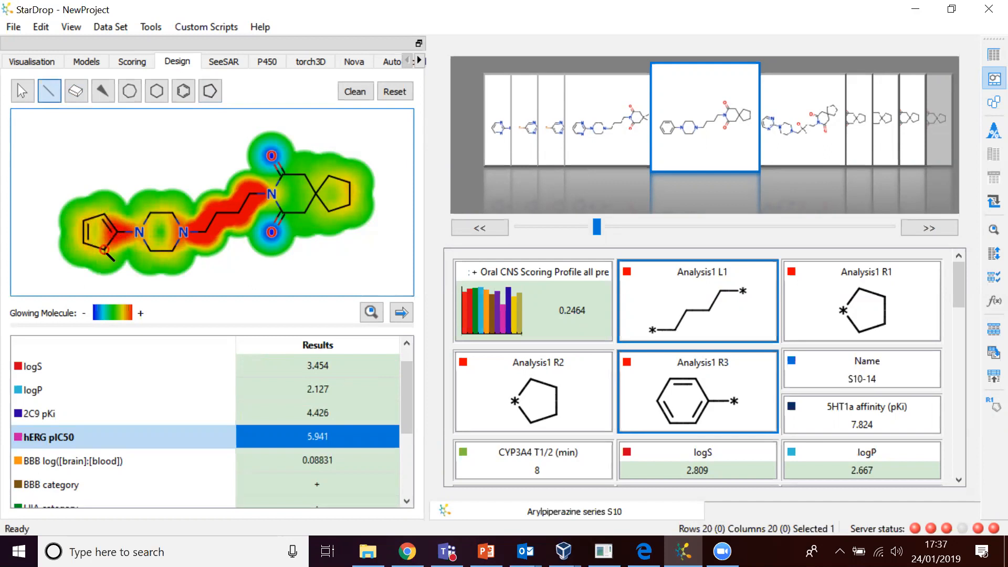
key("n")
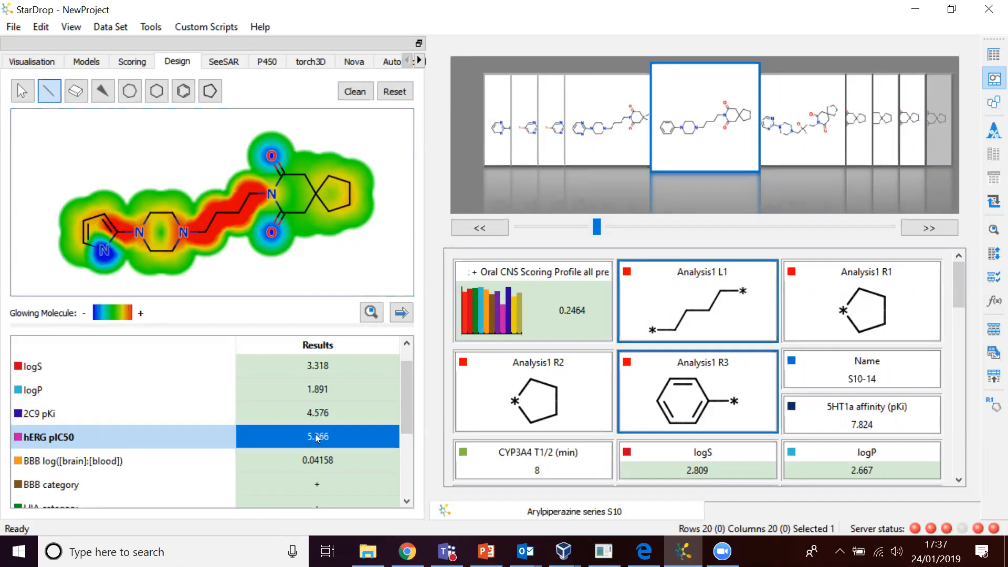
- Check the pyrrole design's predicted results and add the compound to the data set
scroll(957, 298, "down", 1)
scroll(958, 293, "up", 1)
scroll(410, 351, "up", 1)
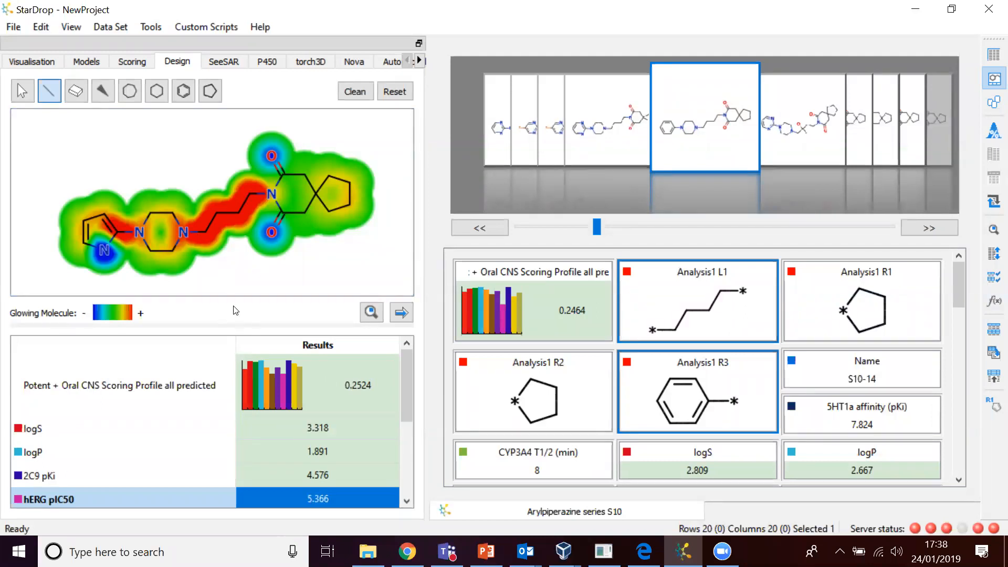
left_click(404, 313)
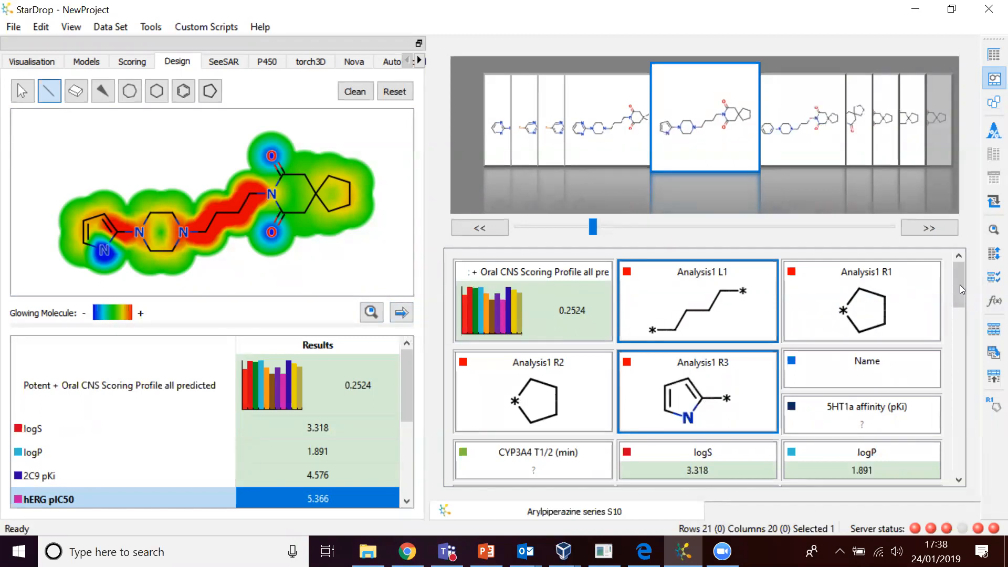
- Review the new compound's property cards, including the 5HT1a Arylpiperazine local model prediction
left_click_drag(961, 286, 871, 301)
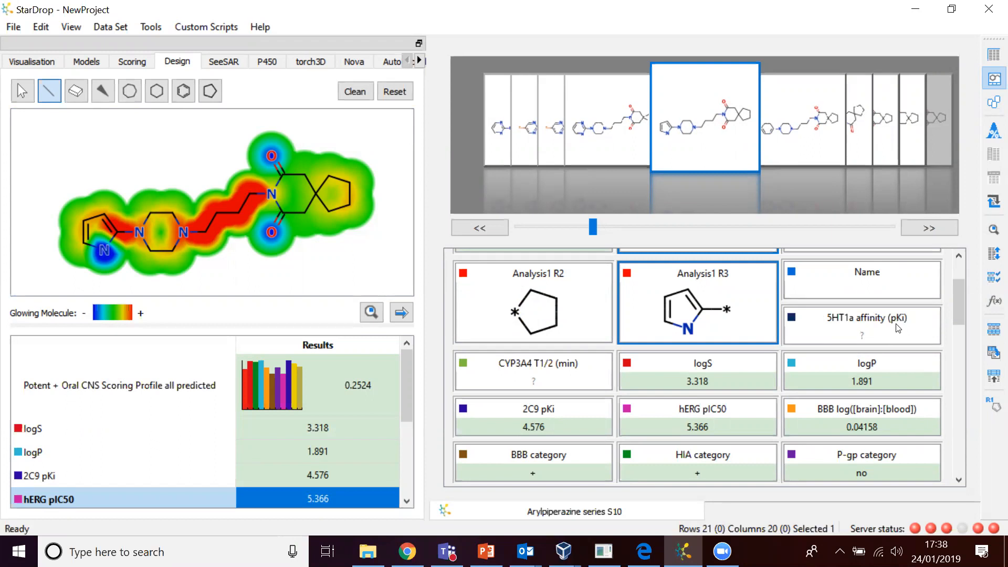
left_click_drag(960, 306, 965, 326)
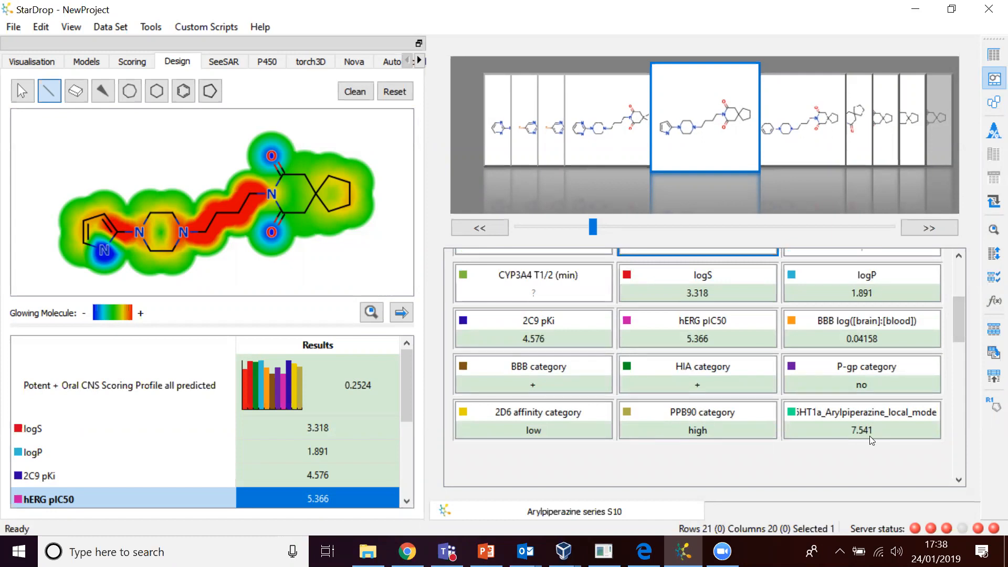
left_click_drag(958, 332, 949, 279)
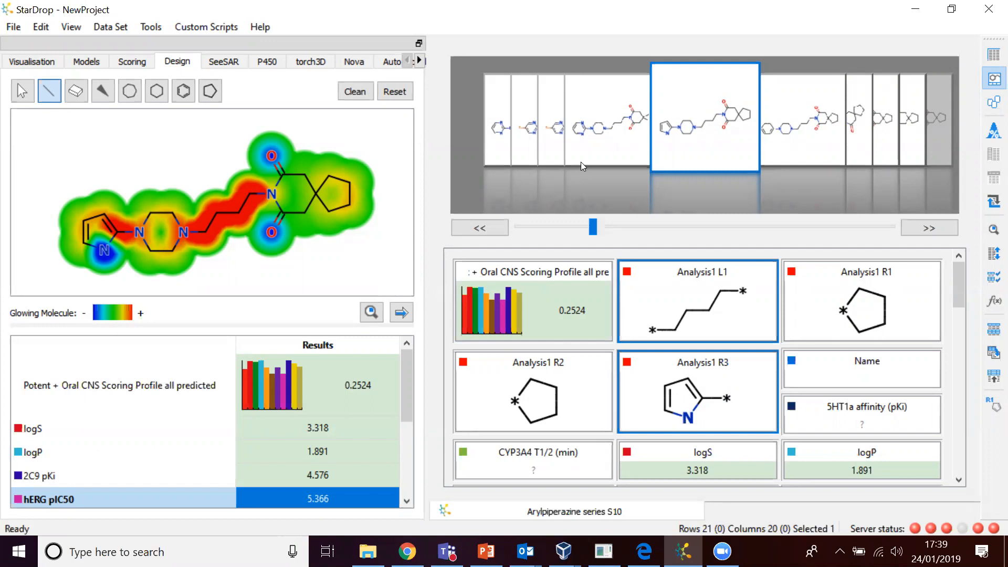
- Show the data set as a table and bring its first rows, including the new compound, into view
left_click(994, 54)
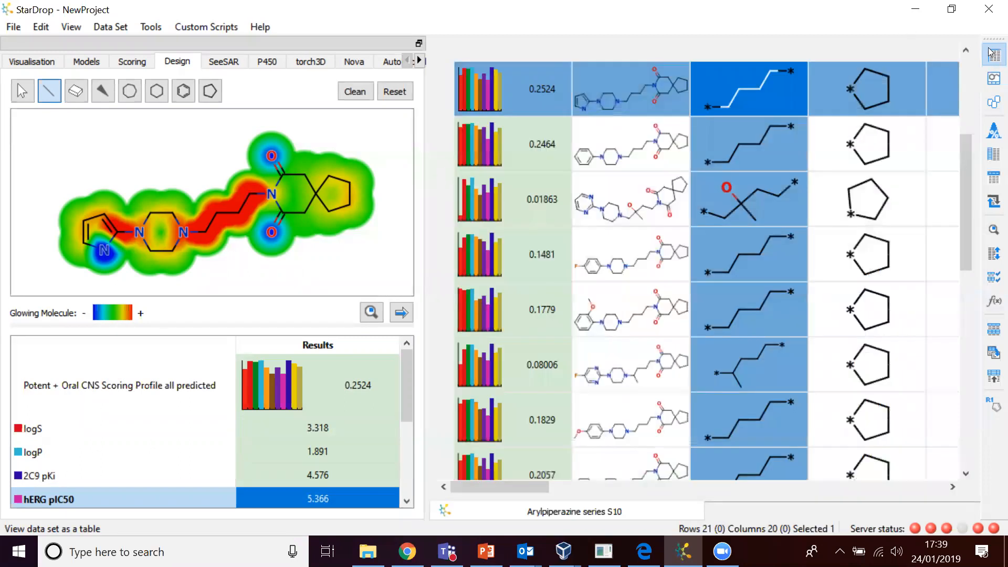
left_click_drag(966, 191, 967, 92)
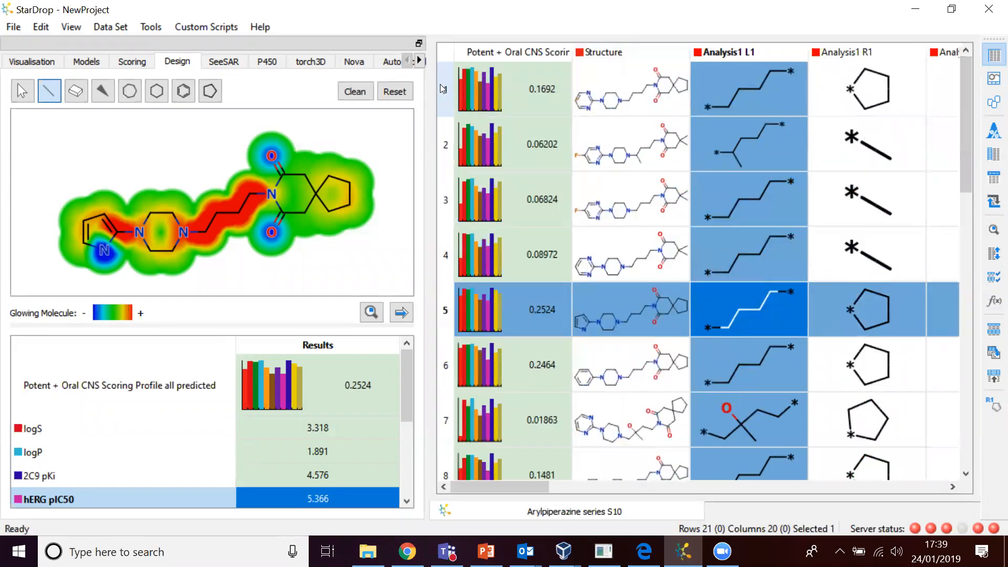
- Create a new data set named Arylpiperazine series S10_Selection from the compounds in rows 1, 3, 4, 5 and 6
left_click(443, 88)
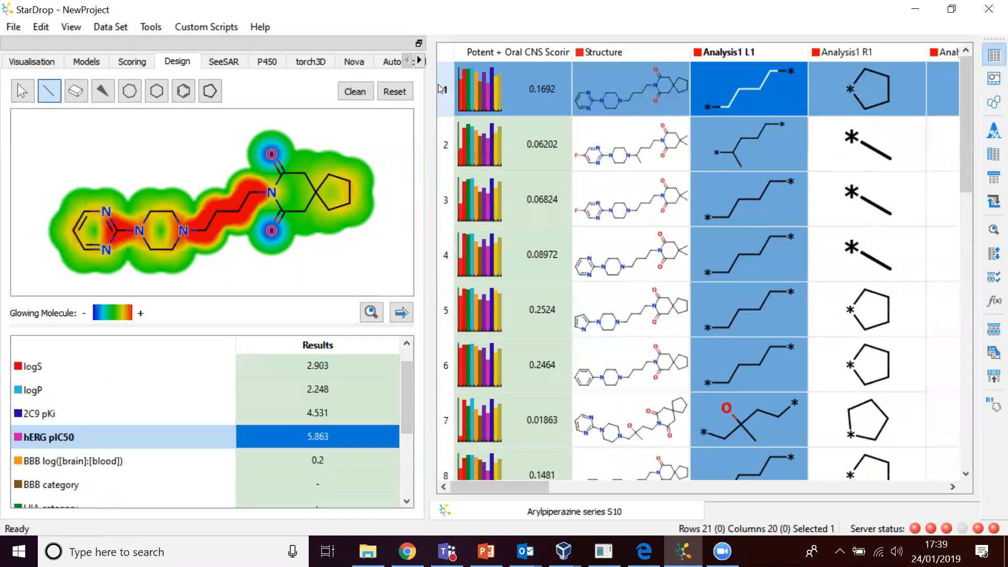
left_click(445, 195)
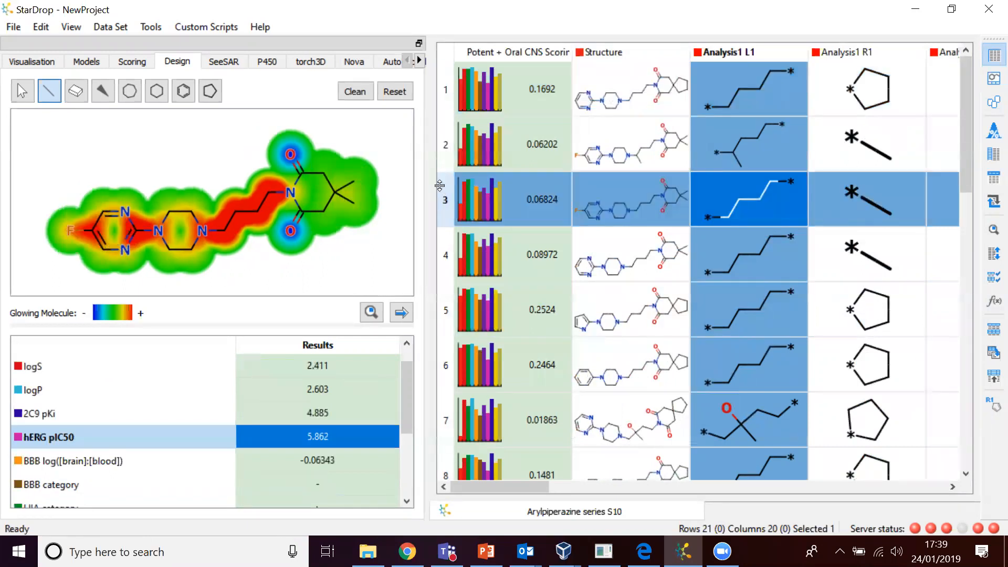
left_click(447, 94, "ctrl")
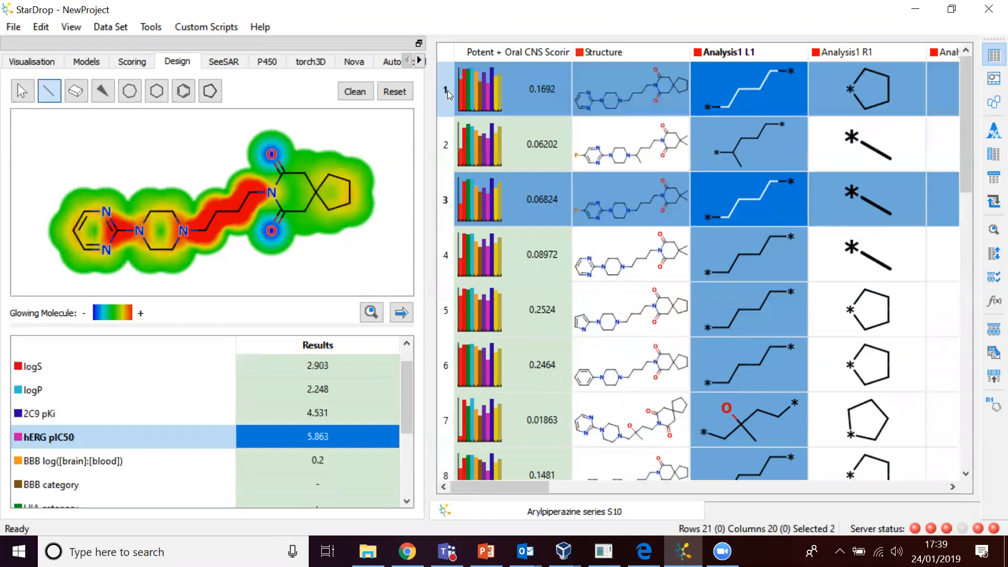
left_click(445, 254, "ctrl")
left_click(448, 322, "ctrl")
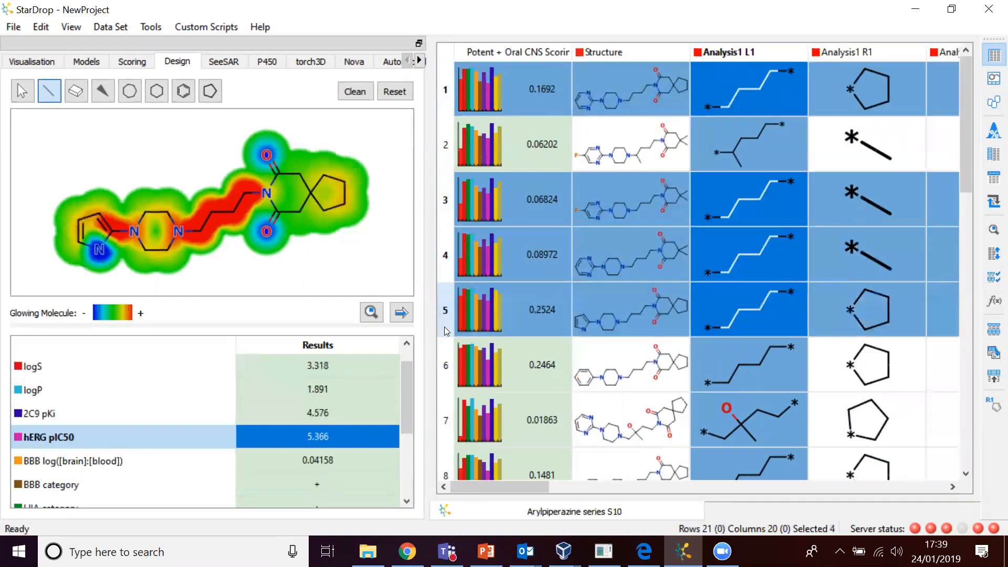
left_click(446, 364, "ctrl")
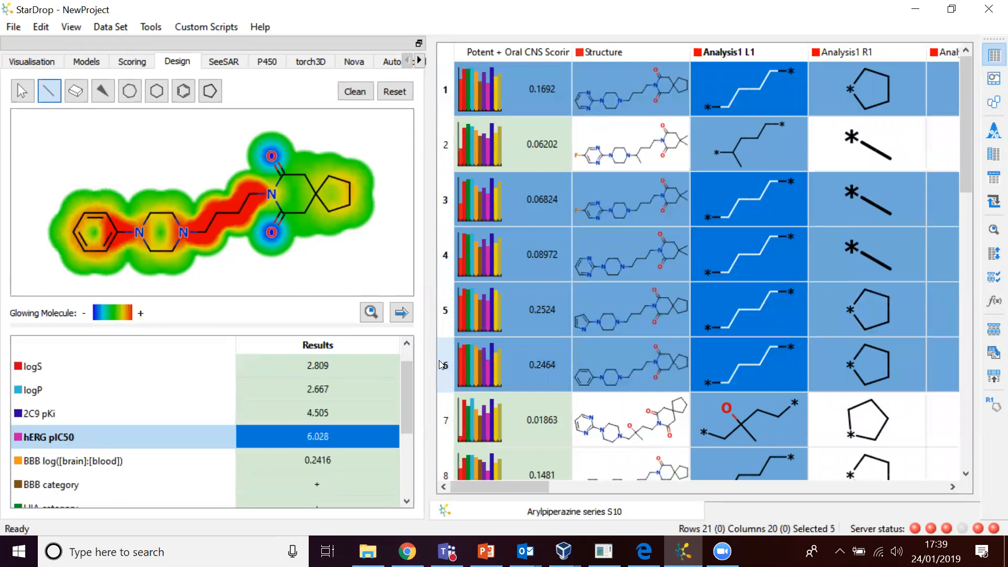
left_click(992, 352)
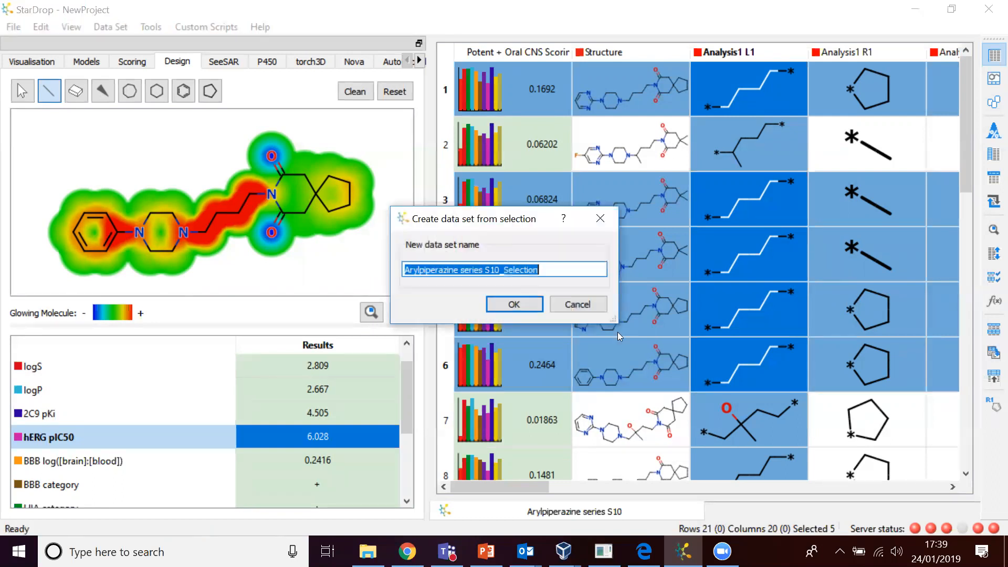
left_click(520, 308)
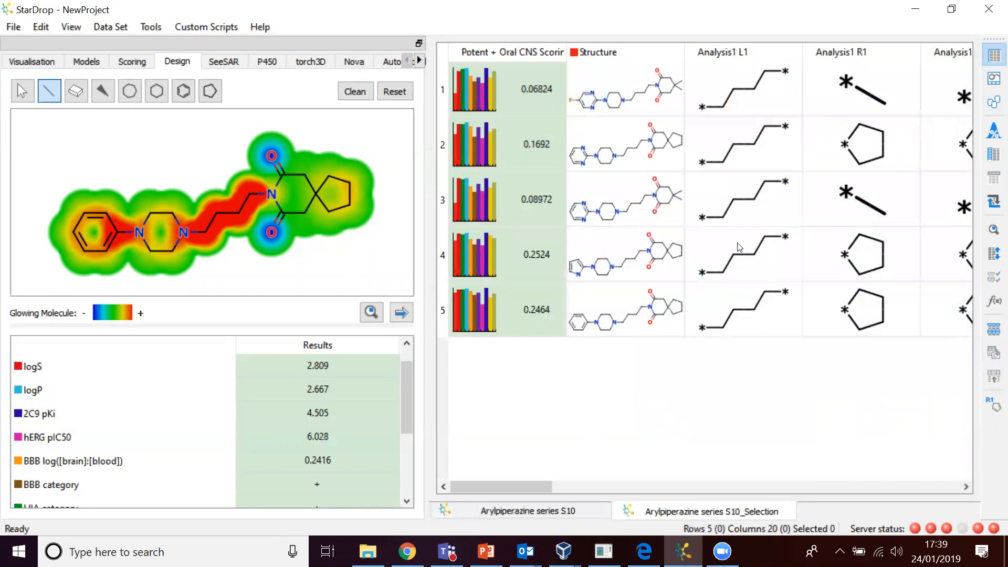
- Compare the new selection data set with the original Arylpiperazine series S10 data set, finishing on the original
left_click(523, 512)
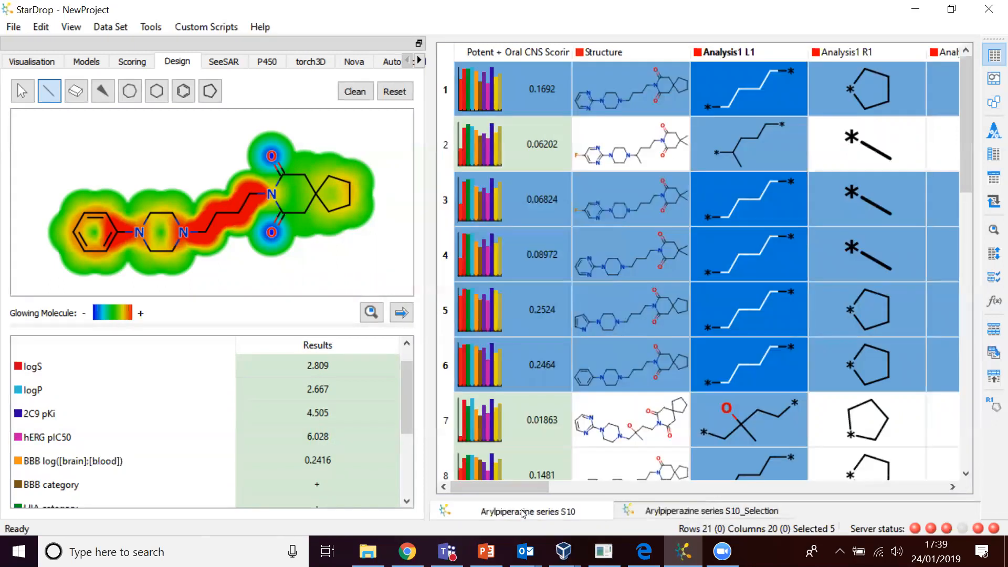
left_click(729, 514)
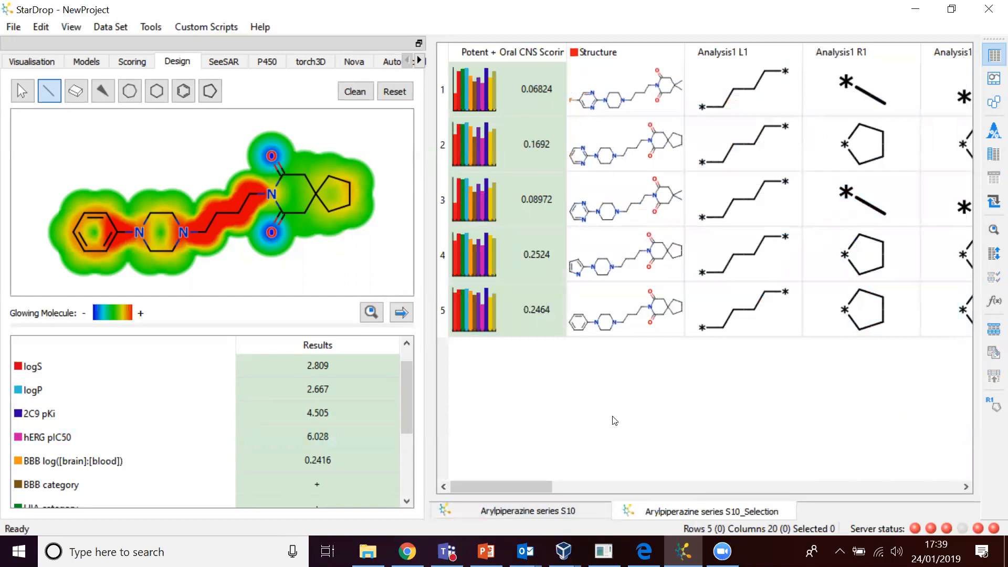
left_click(526, 512)
left_click(686, 514)
left_click(505, 505)
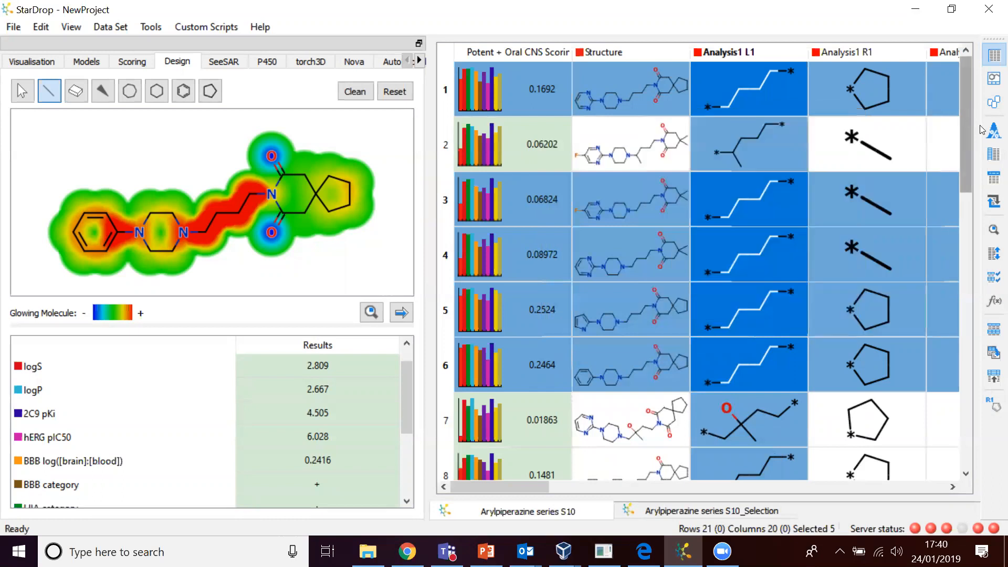
mouse_move(659, 164)
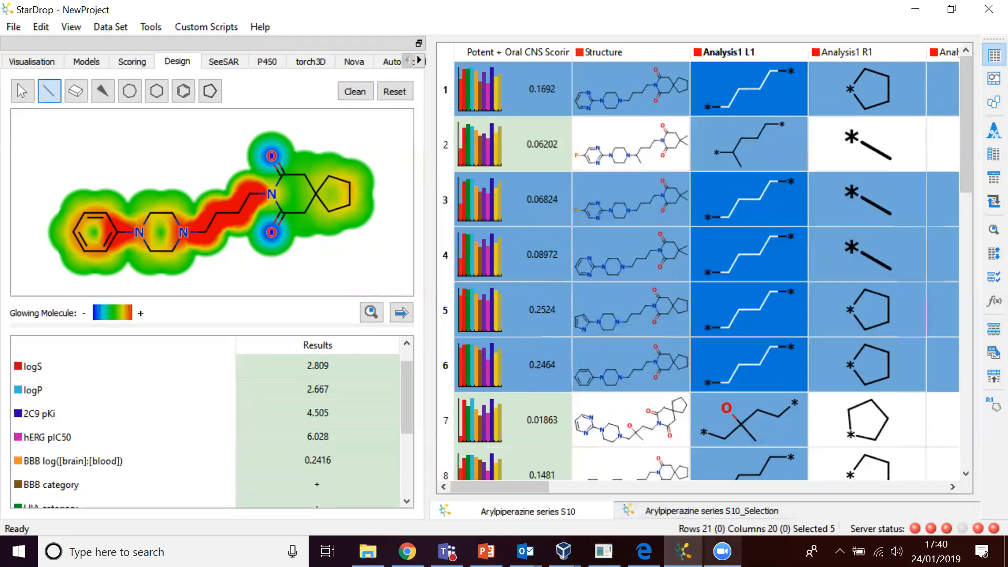
left_click(722, 551)
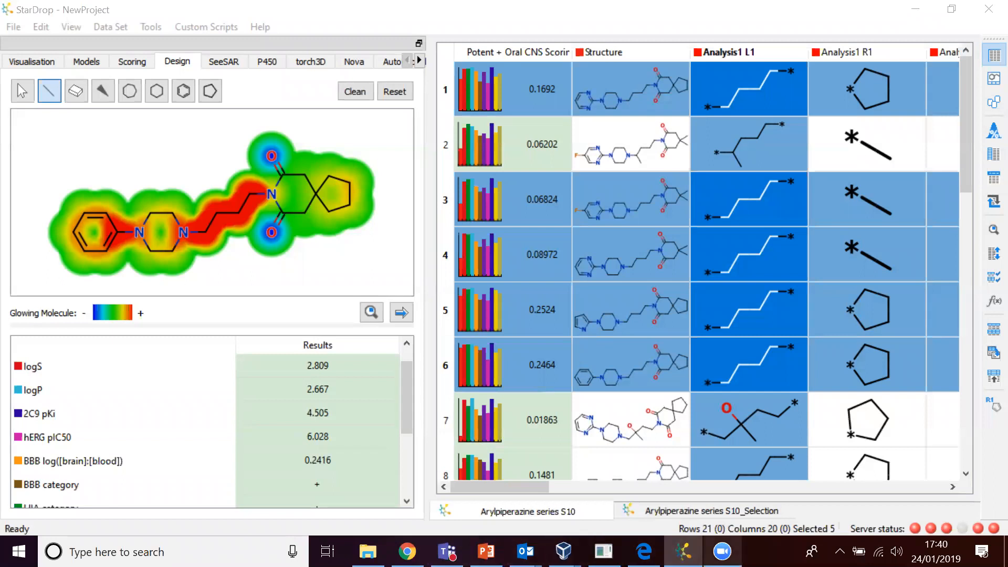
mouse_move(723, 551)
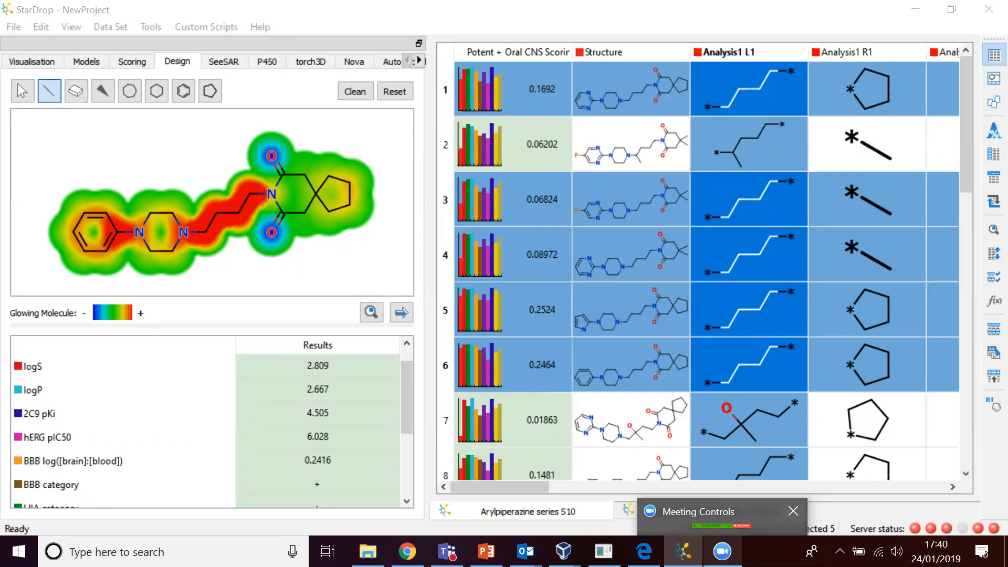
left_click(721, 525)
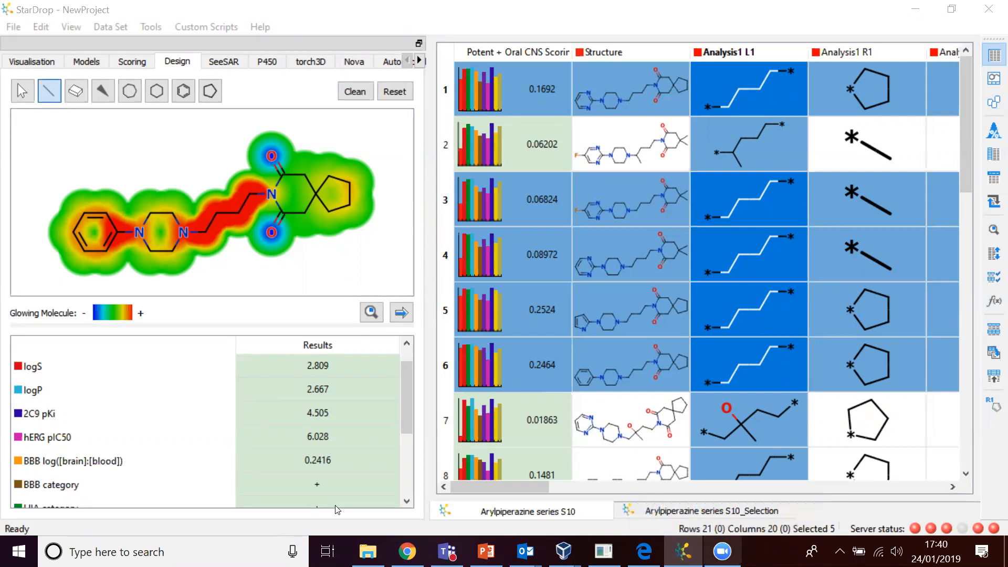